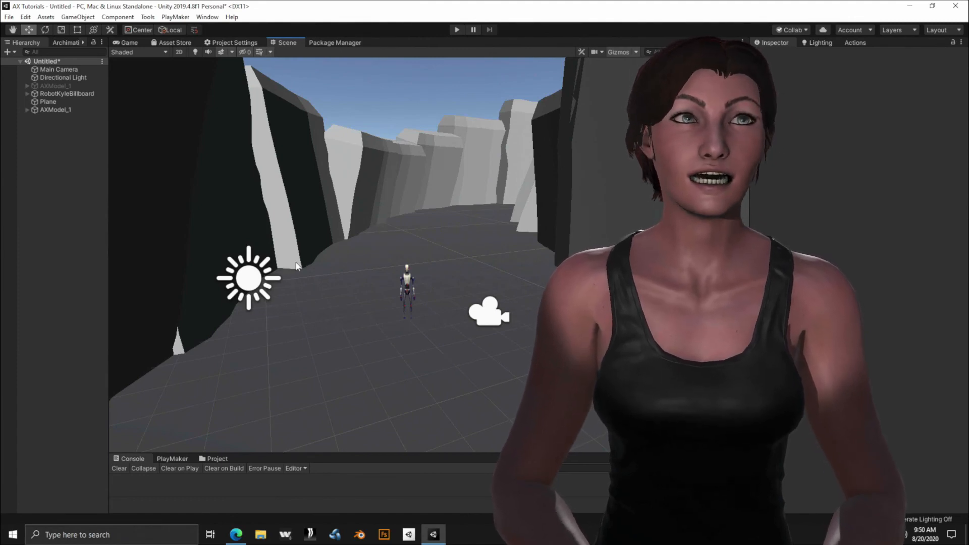
Examine the canyon walls model from ground level and from above along its whole winding course.
{"action": "scroll", "coordinate": [397, 259], "scroll_direction": "down", "scroll_amount": 3}
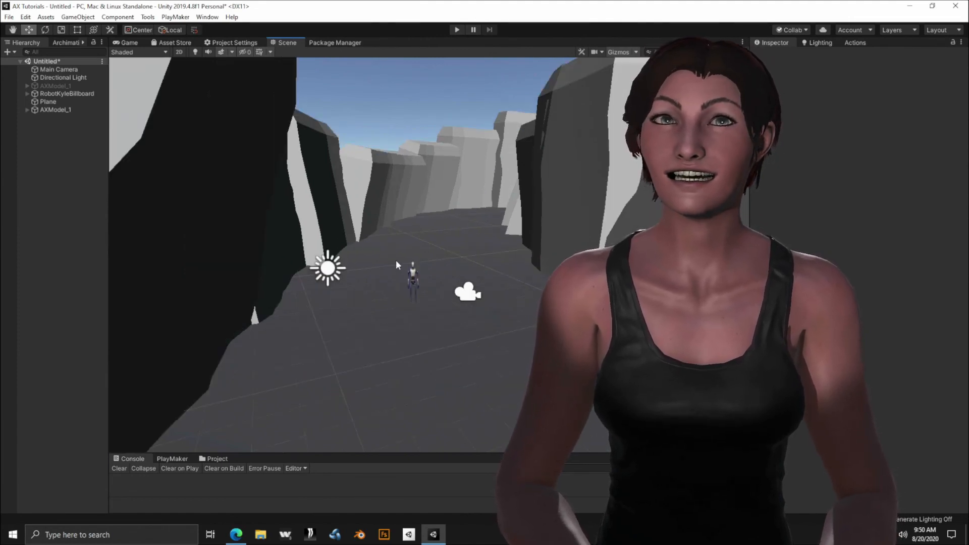
{"action": "scroll", "coordinate": [389, 264], "scroll_direction": "up", "scroll_amount": 3}
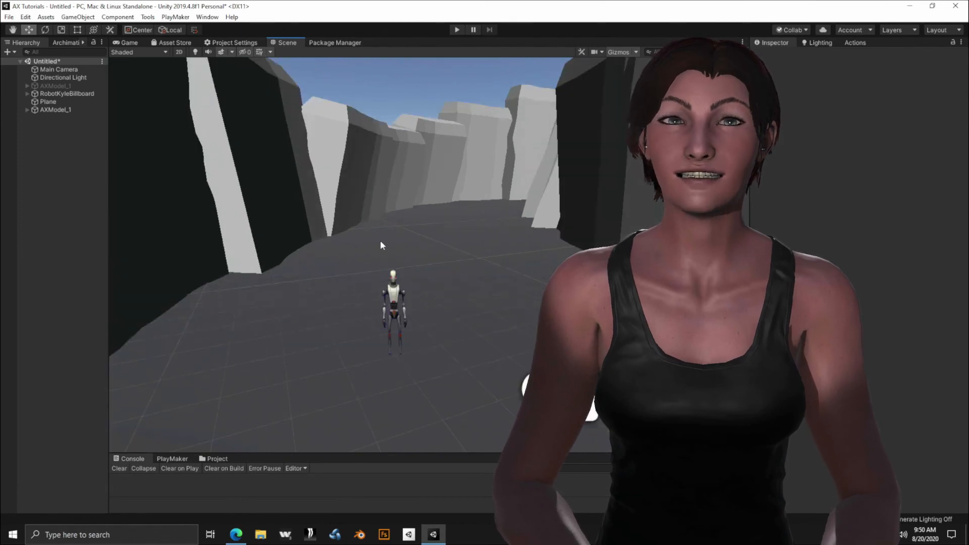
{"action": "scroll", "coordinate": [381, 251], "scroll_direction": "down", "scroll_amount": 2}
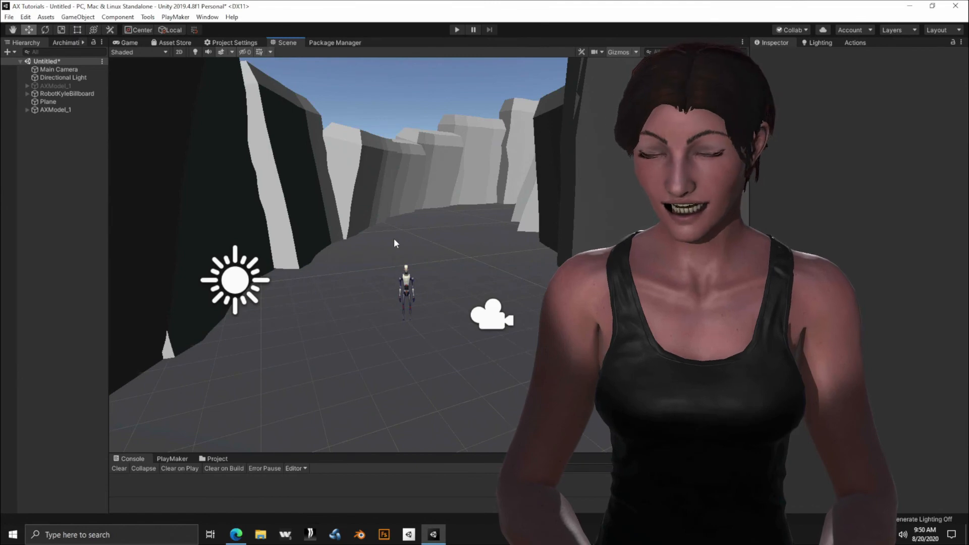
{"action": "left_click_drag", "start_coordinate": [394, 242], "coordinate": [311, 283], "text": "alt"}
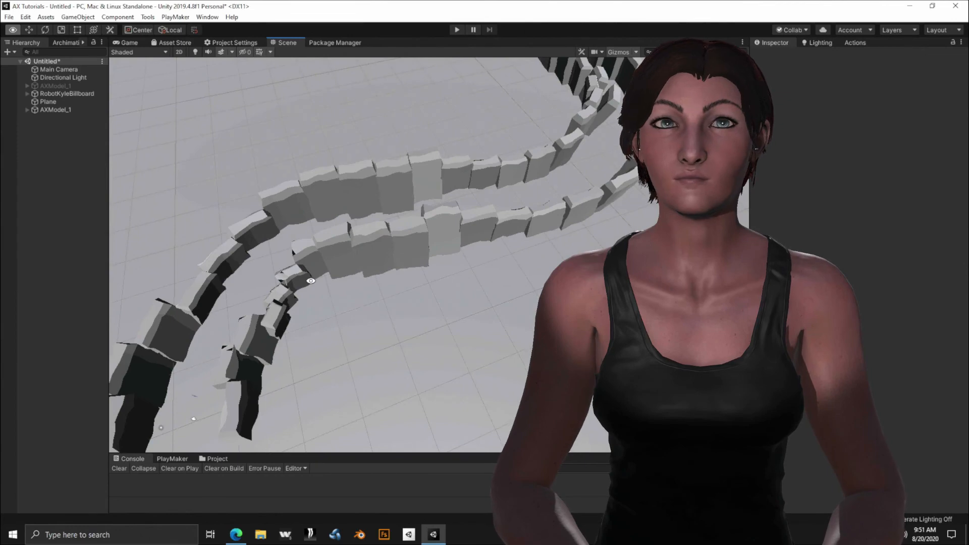
{"action": "left_click_drag", "start_coordinate": [336, 249], "coordinate": [338, 230], "text": "alt"}
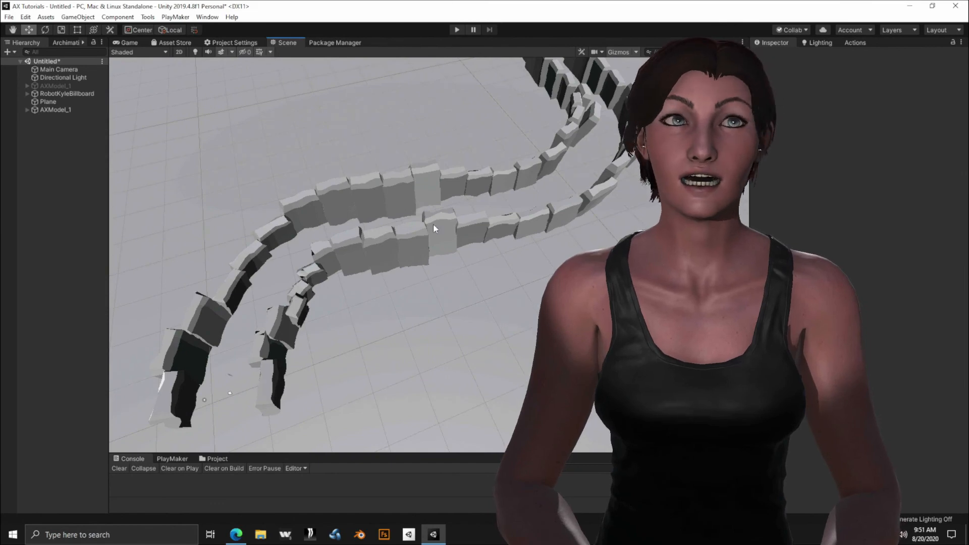
{"action": "middle_click_drag", "start_coordinate": [433, 223], "coordinate": [418, 241]}
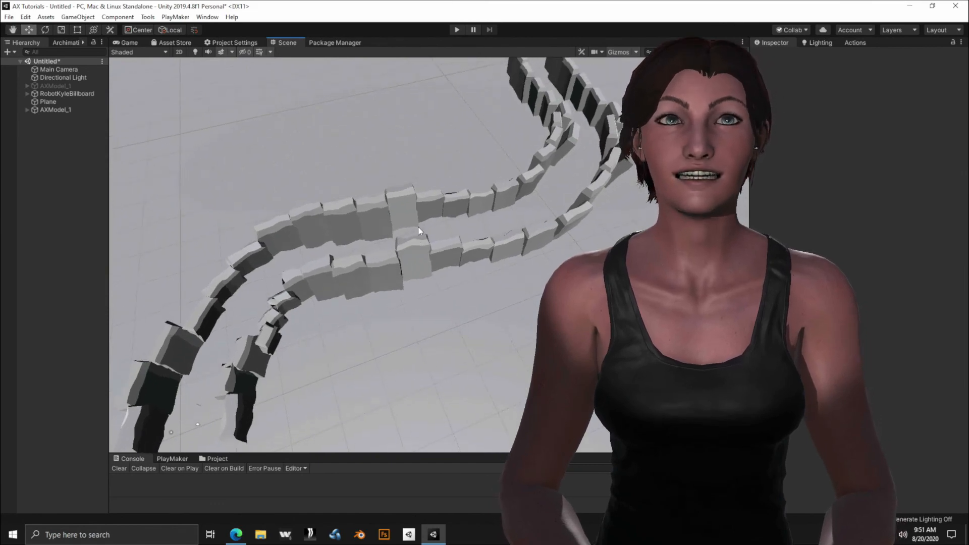
{"action": "scroll", "coordinate": [418, 227], "scroll_direction": "down", "scroll_amount": 3}
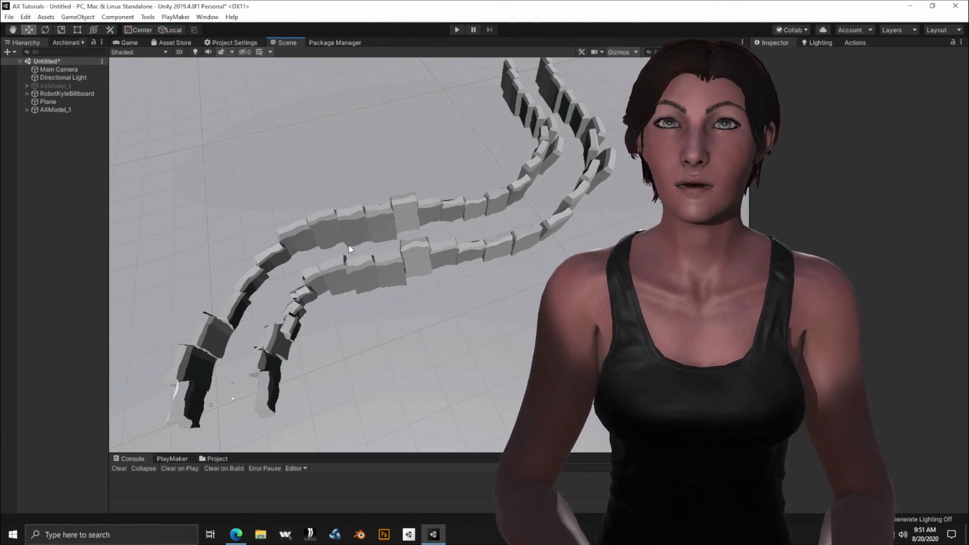
Show the canyon's AXModel_1 in a widened Archimatix node graph and select the curve node that defines the canyon's path.
{"action": "left_click", "coordinate": [64, 40]}
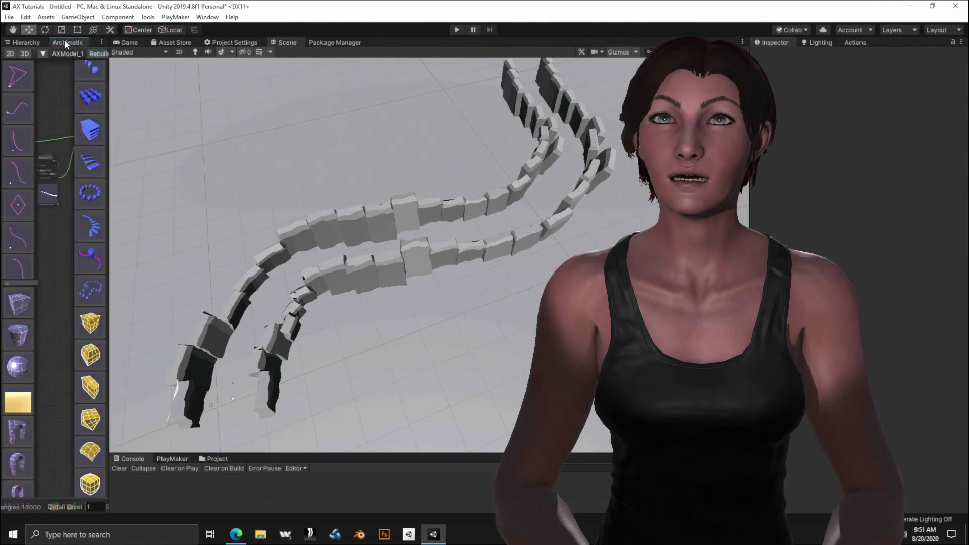
{"action": "left_click", "coordinate": [114, 212]}
{"action": "left_click_drag", "start_coordinate": [108, 207], "coordinate": [197, 221]}
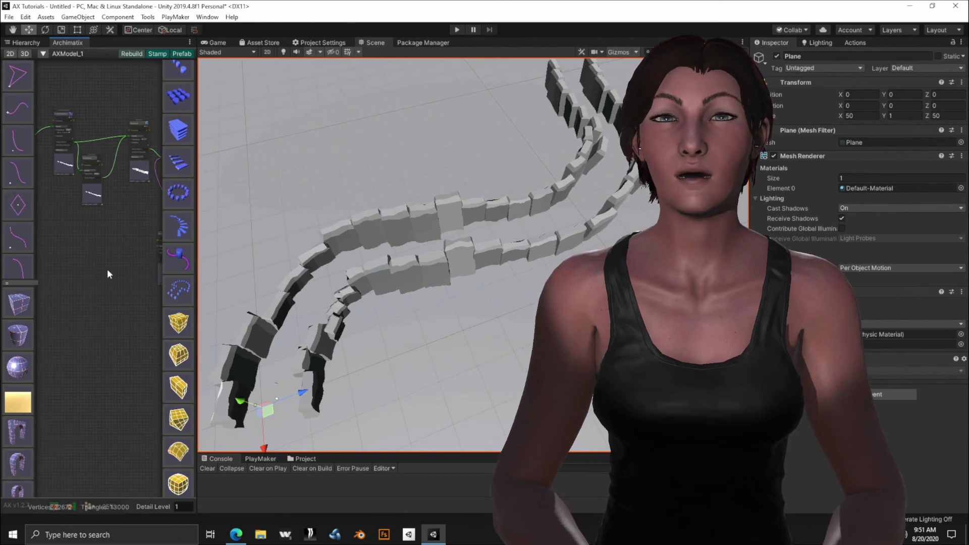
{"action": "left_click", "coordinate": [43, 53]}
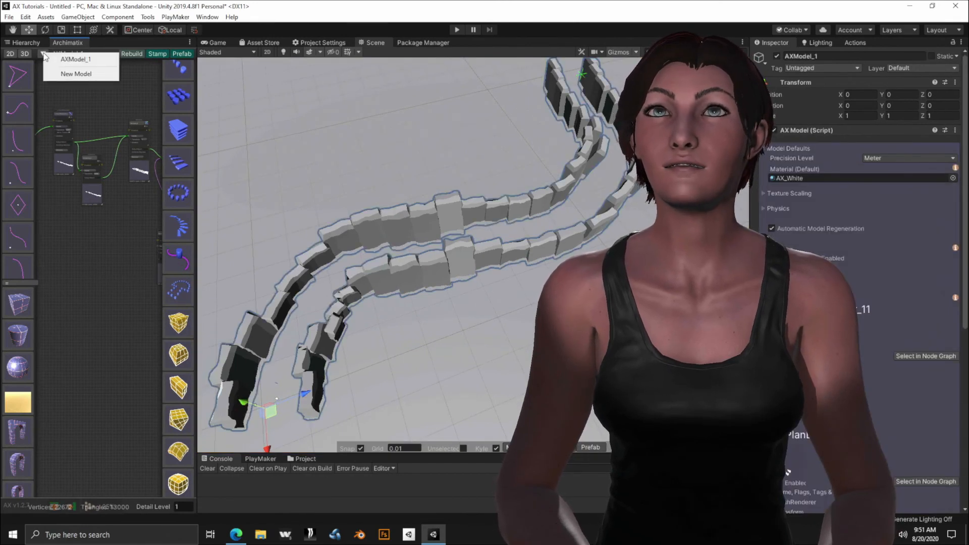
{"action": "left_click", "coordinate": [68, 59]}
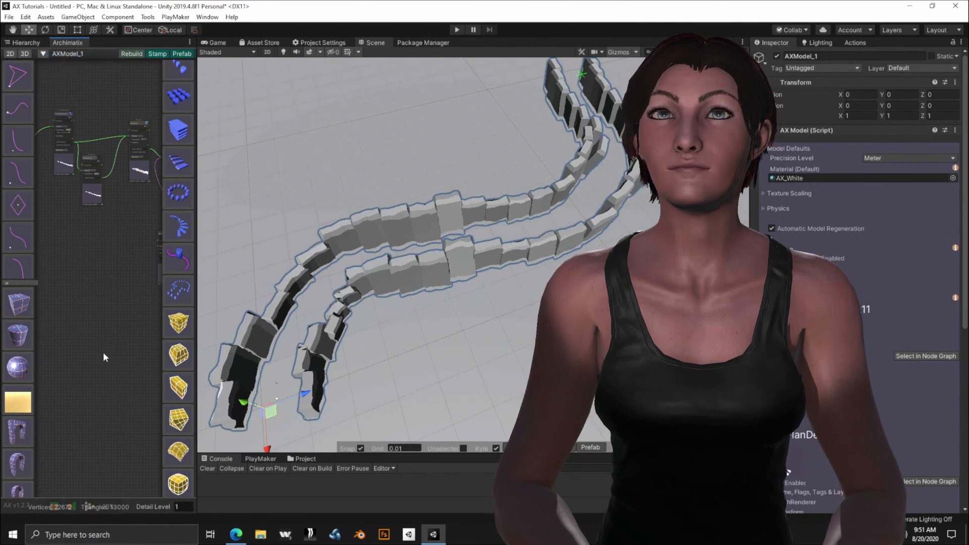
{"action": "middle_click_drag", "start_coordinate": [98, 282], "coordinate": [6, 323]}
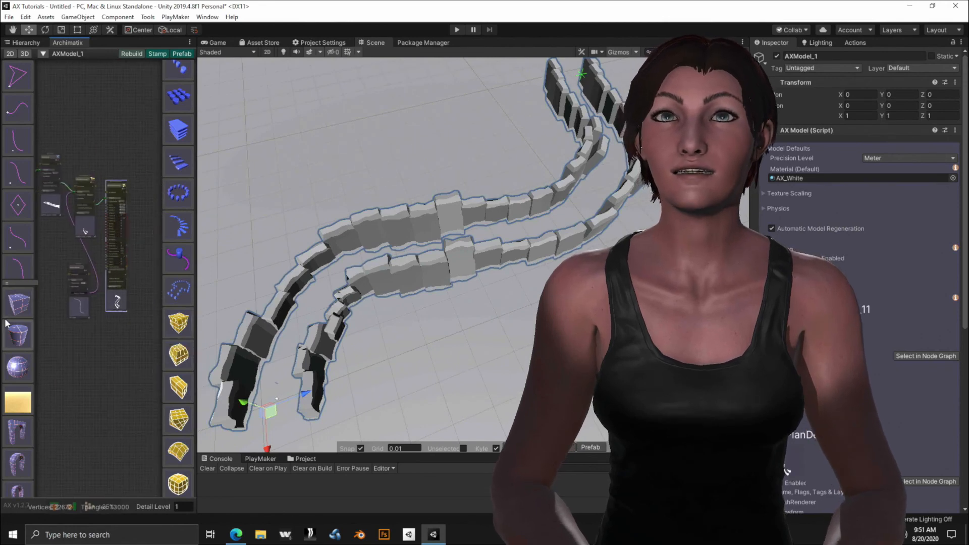
{"action": "left_click", "coordinate": [80, 301]}
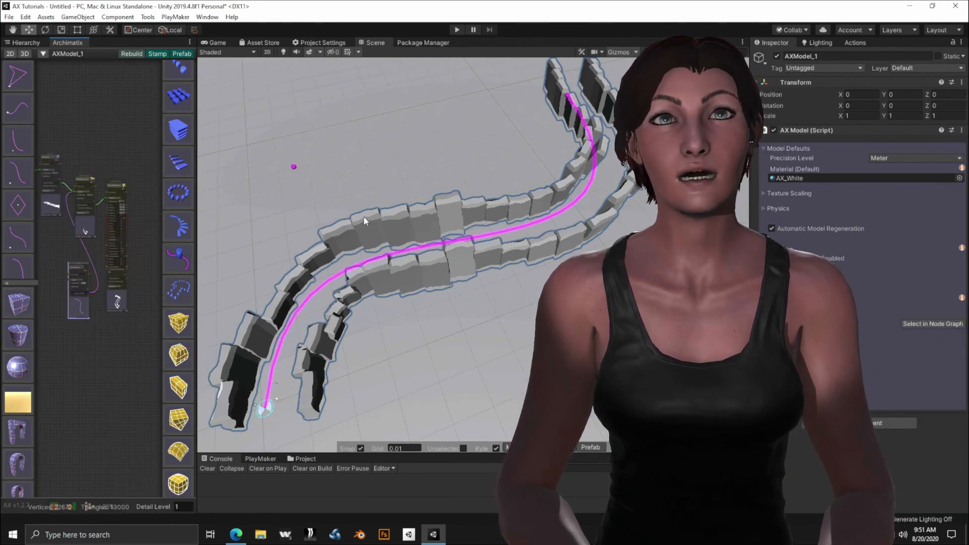
Reshape the canyon's winding path by repositioning the Bezier handle of its plan curve, viewed from above.
{"action": "left_click_drag", "start_coordinate": [357, 180], "coordinate": [343, 196], "text": "alt"}
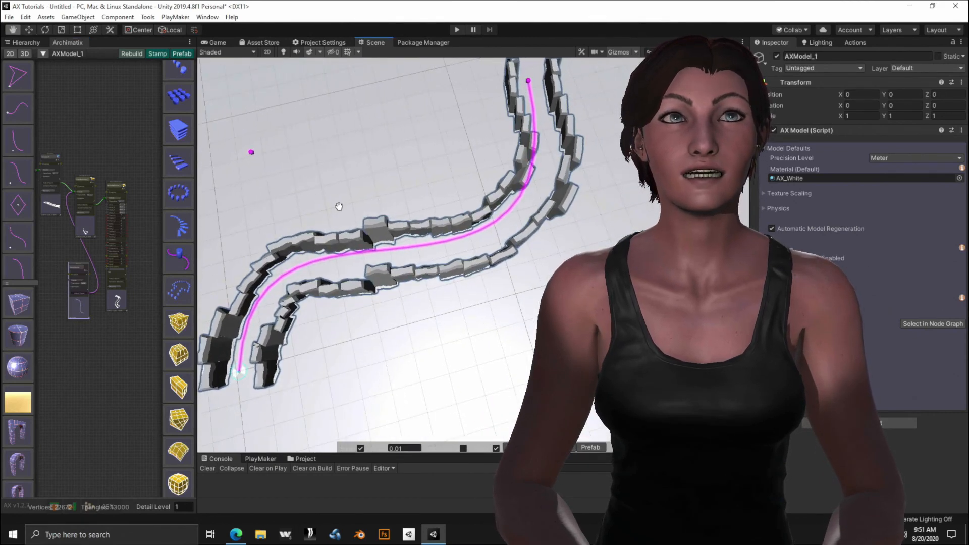
{"action": "key", "text": "w"}
{"action": "scroll", "coordinate": [344, 195], "scroll_direction": "down", "scroll_amount": 1}
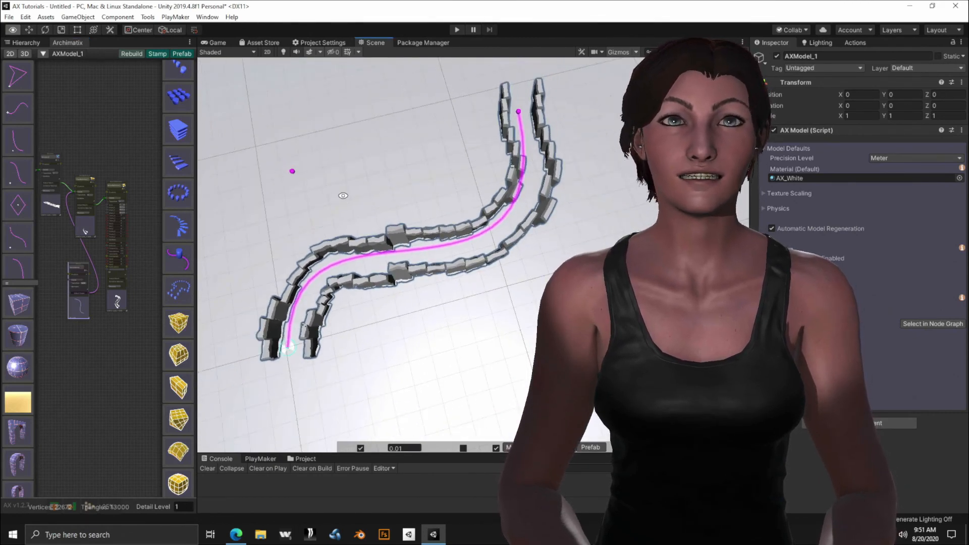
{"action": "scroll", "coordinate": [344, 196], "scroll_direction": "down", "scroll_amount": 1}
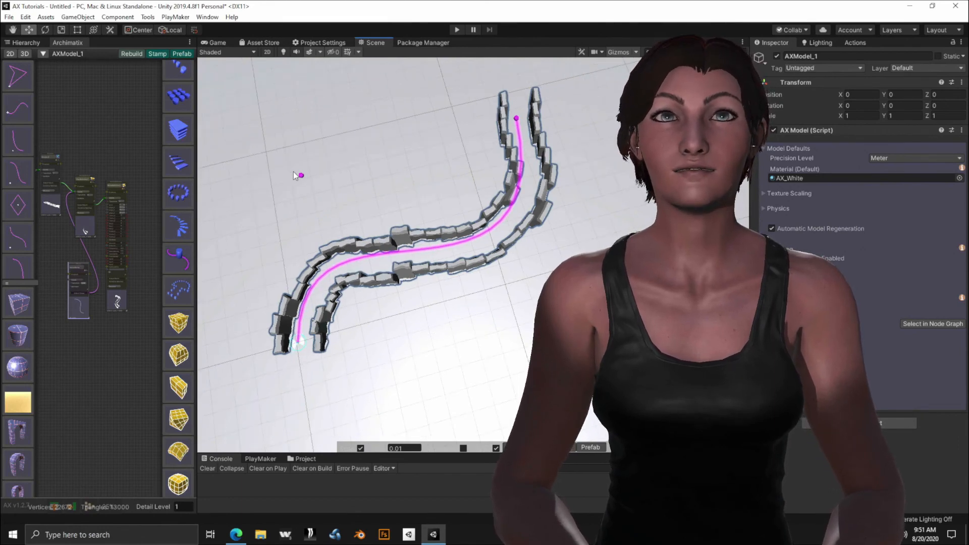
{"action": "left_click_drag", "start_coordinate": [302, 176], "coordinate": [273, 117]}
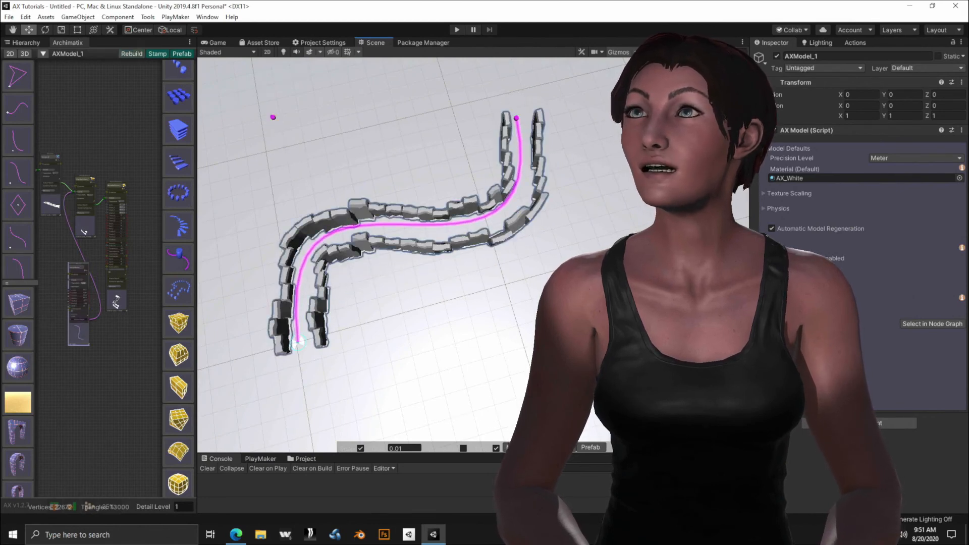
{"action": "left_click_drag", "start_coordinate": [555, 328], "coordinate": [557, 299]}
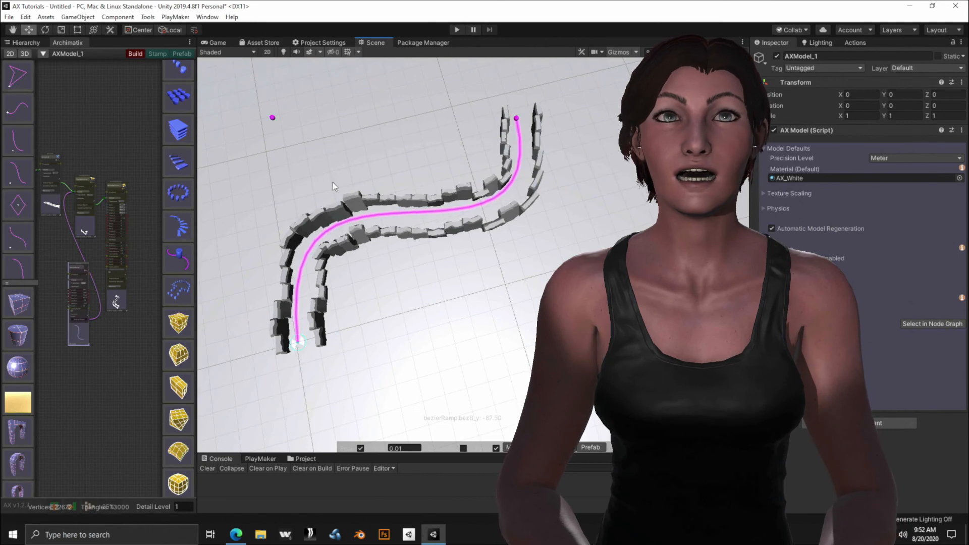
{"action": "left_click", "coordinate": [272, 117]}
{"action": "left_click_drag", "start_coordinate": [288, 164], "coordinate": [217, 111]}
{"action": "left_click_drag", "start_coordinate": [236, 143], "coordinate": [276, 106]}
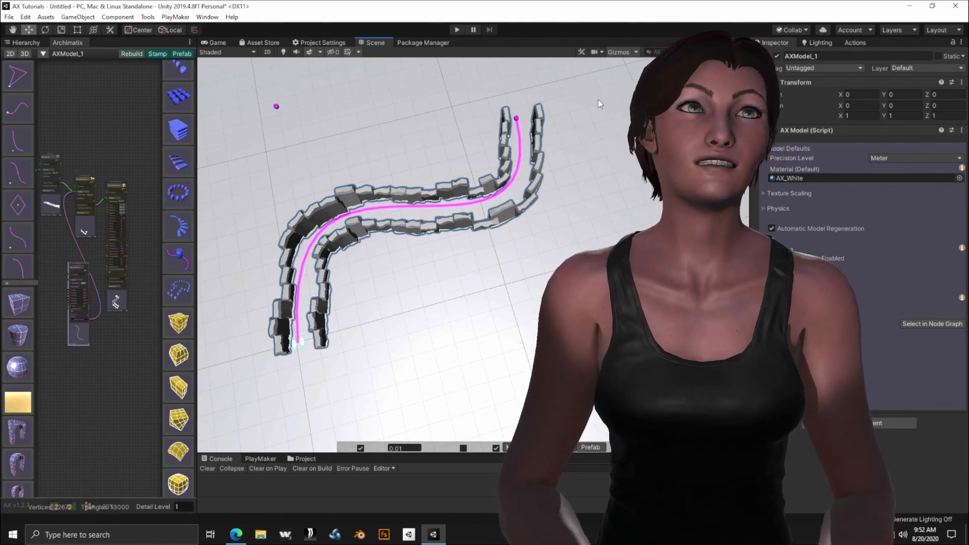
Deactivate the canyon model and activate the other AXModel_1, which holds the bent tubes.
{"action": "left_click", "coordinate": [777, 57]}
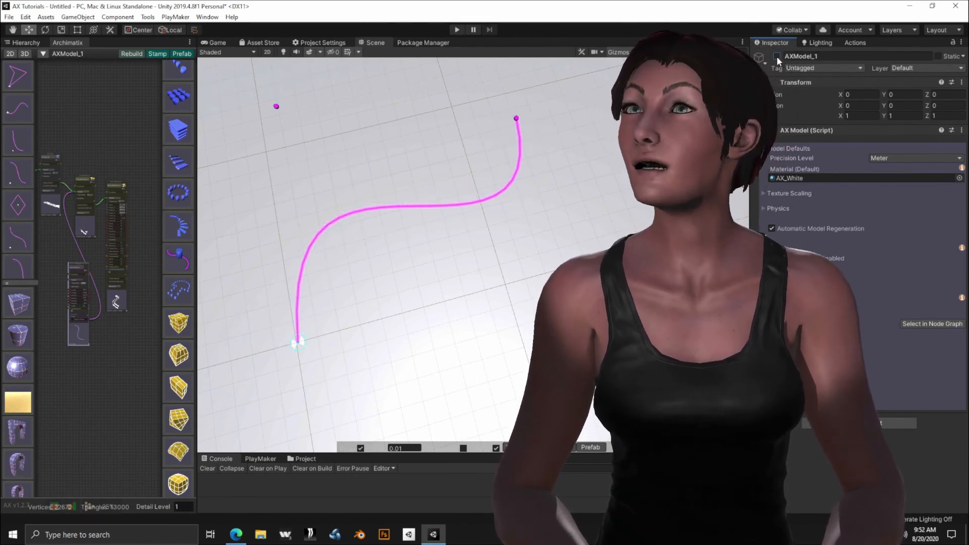
{"action": "left_click", "coordinate": [42, 54]}
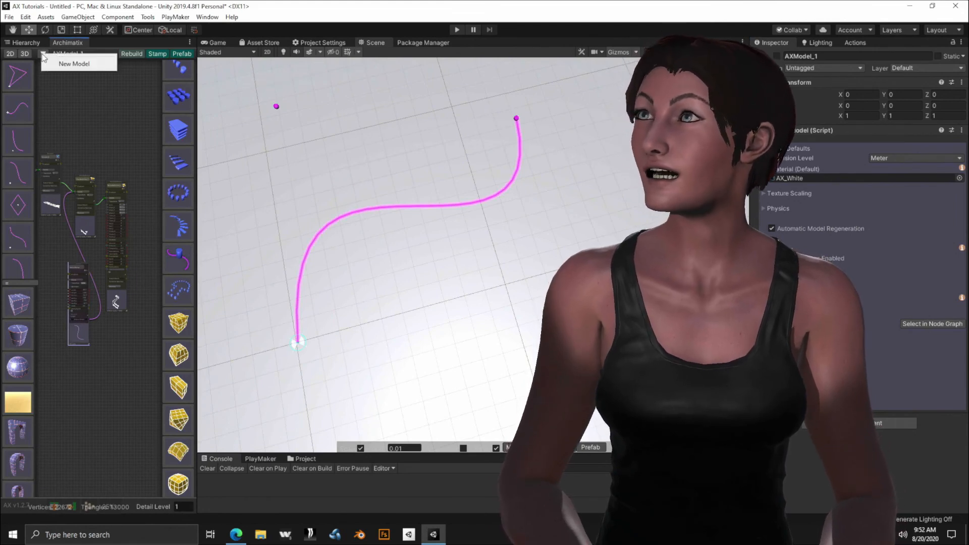
{"action": "left_click", "coordinate": [63, 64]}
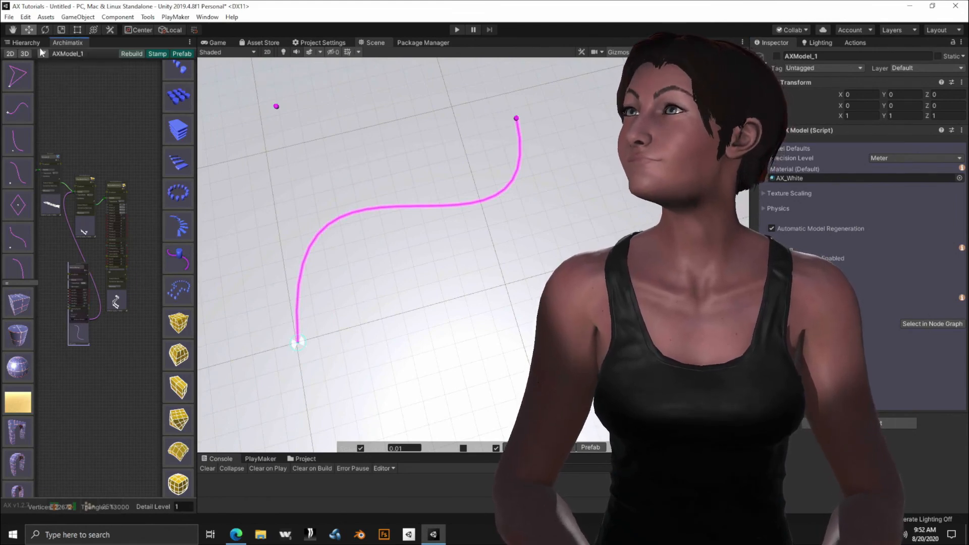
{"action": "left_click", "coordinate": [26, 42]}
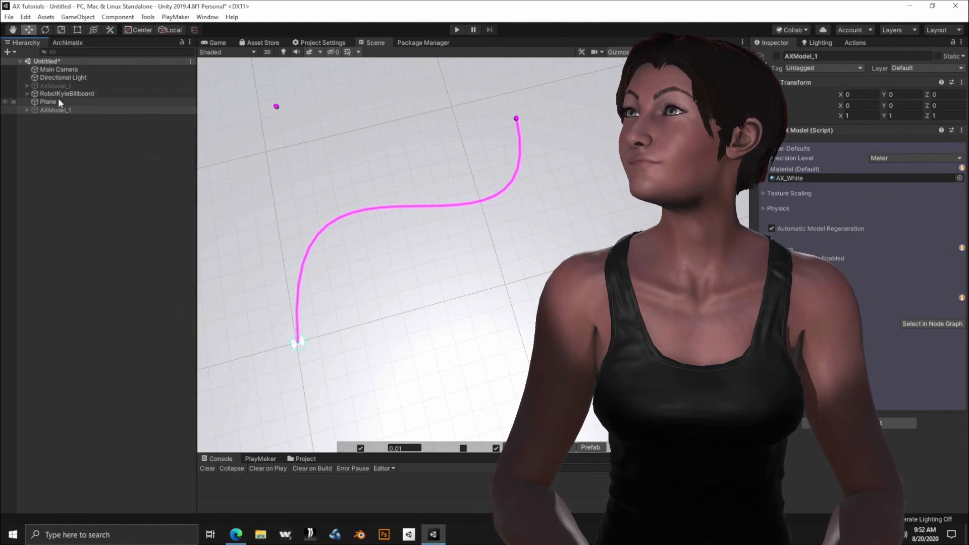
{"action": "left_click", "coordinate": [50, 86]}
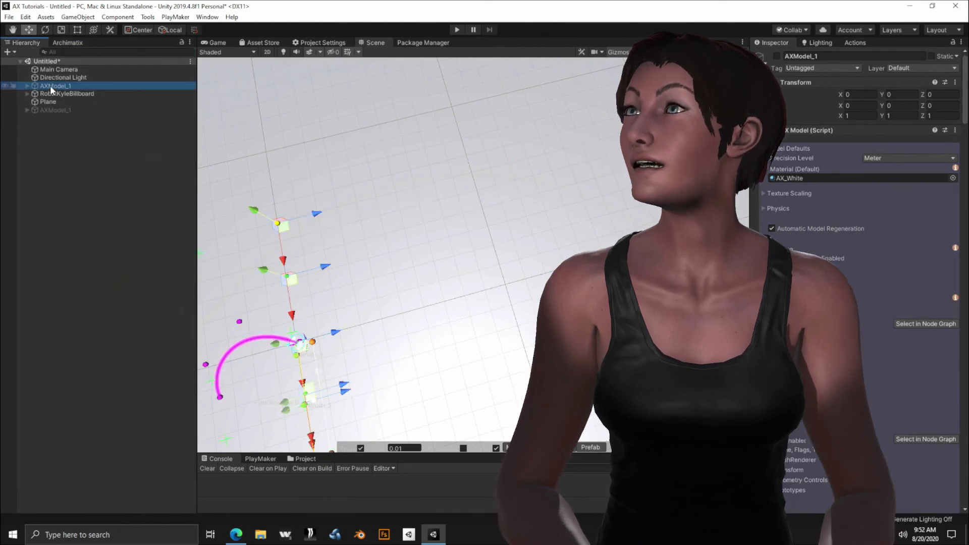
{"action": "left_click", "coordinate": [777, 57]}
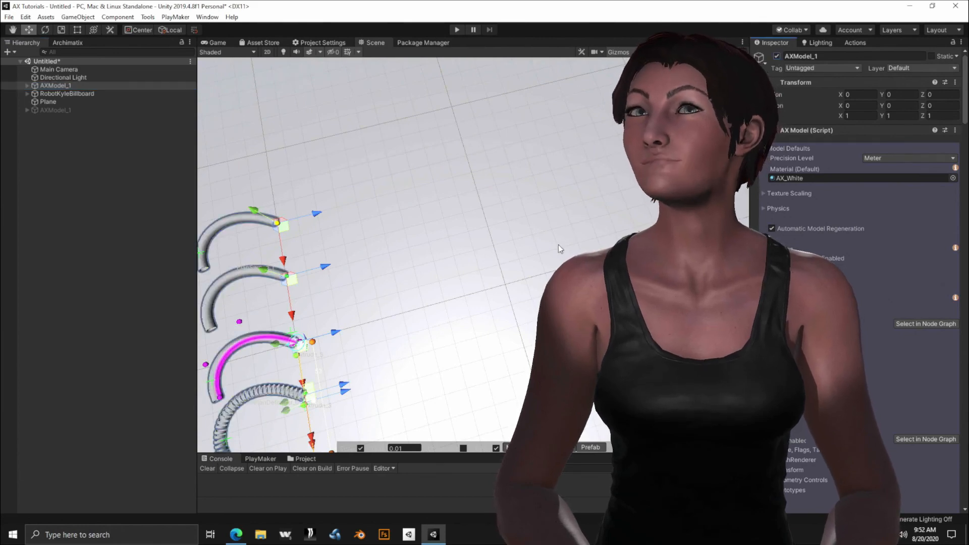
Examine the four curved tubes side by side and up close, comparing their surfaces, segments, open ends and path curve.
{"action": "left_click_drag", "start_coordinate": [444, 260], "coordinate": [532, 297], "text": "alt"}
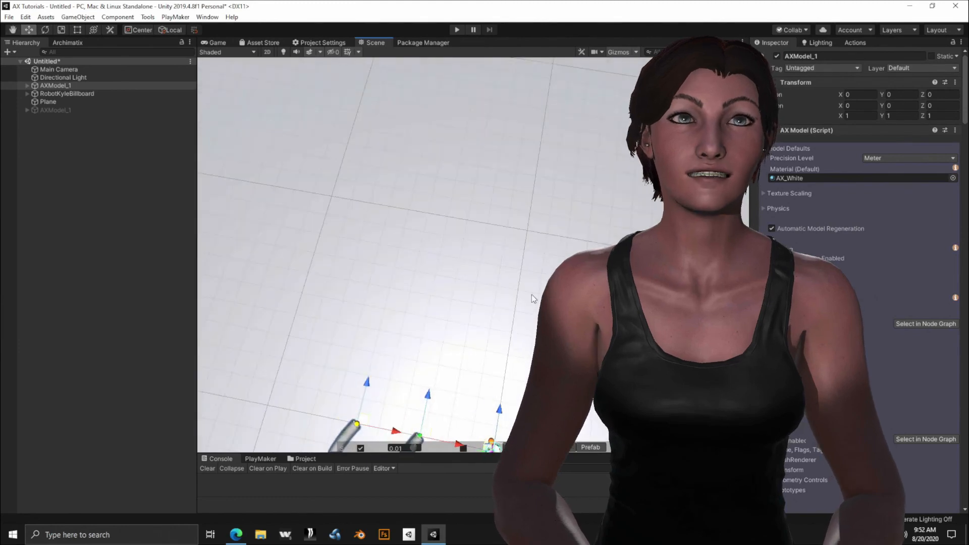
{"action": "left_click_drag", "start_coordinate": [454, 335], "coordinate": [408, 135]}
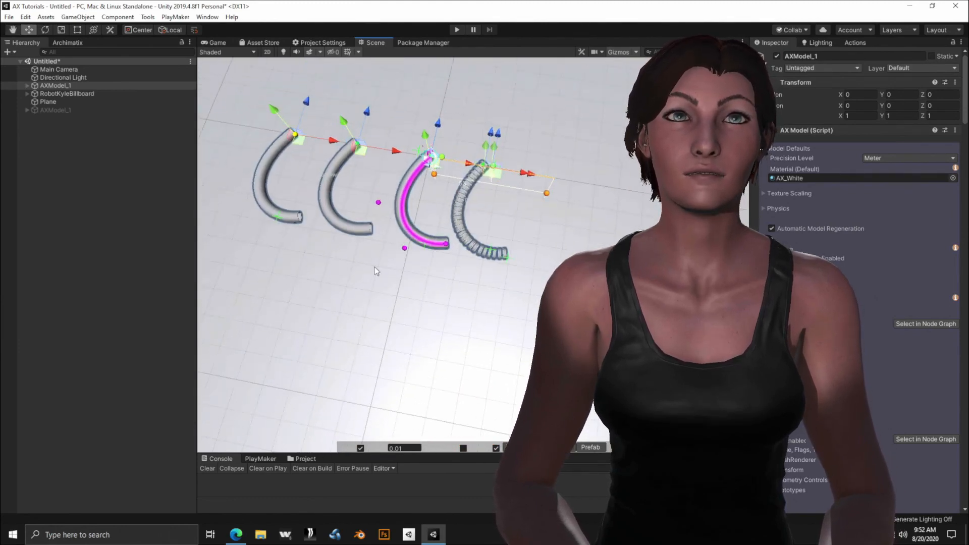
{"action": "left_click_drag", "start_coordinate": [363, 318], "coordinate": [368, 275], "text": "alt"}
{"action": "middle_click_drag", "start_coordinate": [362, 276], "coordinate": [396, 291]}
{"action": "scroll", "coordinate": [403, 283], "scroll_direction": "up", "scroll_amount": 5}
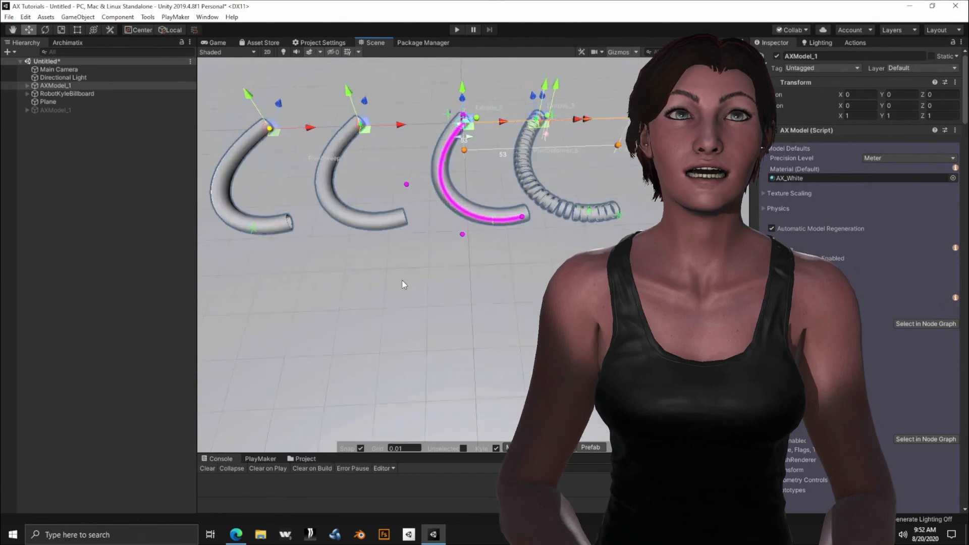
{"action": "left_click_drag", "start_coordinate": [314, 261], "coordinate": [804, 240], "text": "alt"}
{"action": "left_click_drag", "start_coordinate": [502, 180], "coordinate": [380, 249], "text": "alt"}
{"action": "scroll", "coordinate": [461, 256], "scroll_direction": "up", "scroll_amount": 5}
{"action": "scroll", "coordinate": [447, 257], "scroll_direction": "up", "scroll_amount": 3}
{"action": "left_click_drag", "start_coordinate": [419, 206], "coordinate": [426, 292], "text": "alt"}
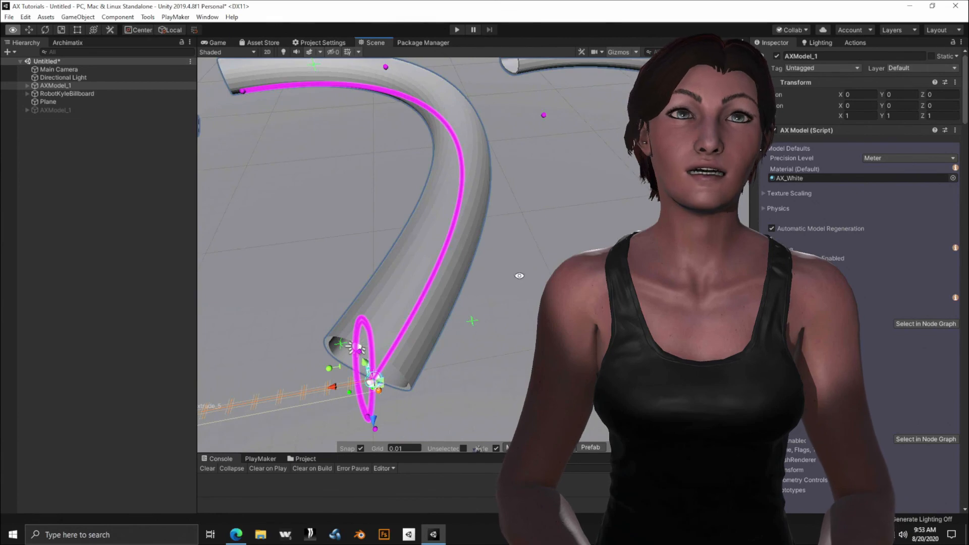
{"action": "left_click_drag", "start_coordinate": [495, 284], "coordinate": [515, 273], "text": "alt"}
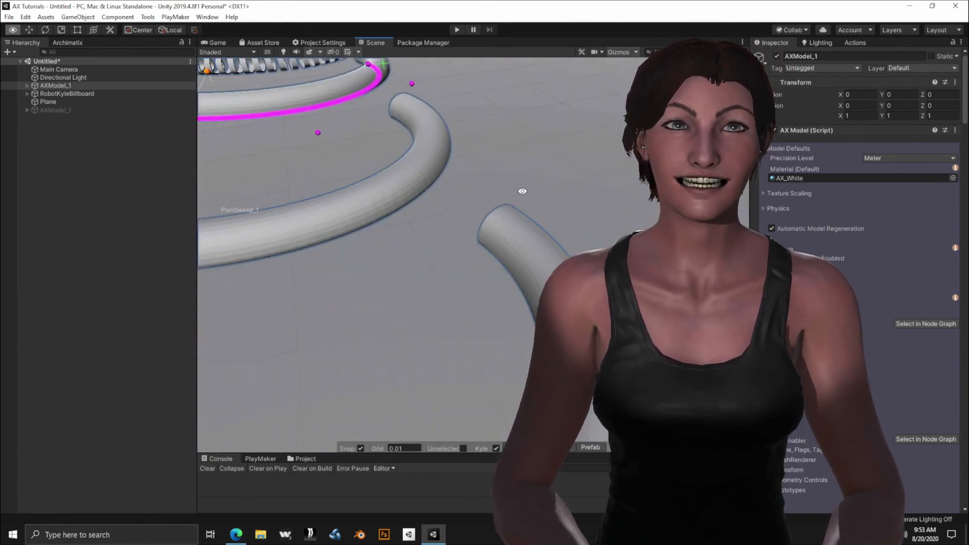
{"action": "left_click_drag", "start_coordinate": [522, 191], "coordinate": [224, 268], "text": "alt"}
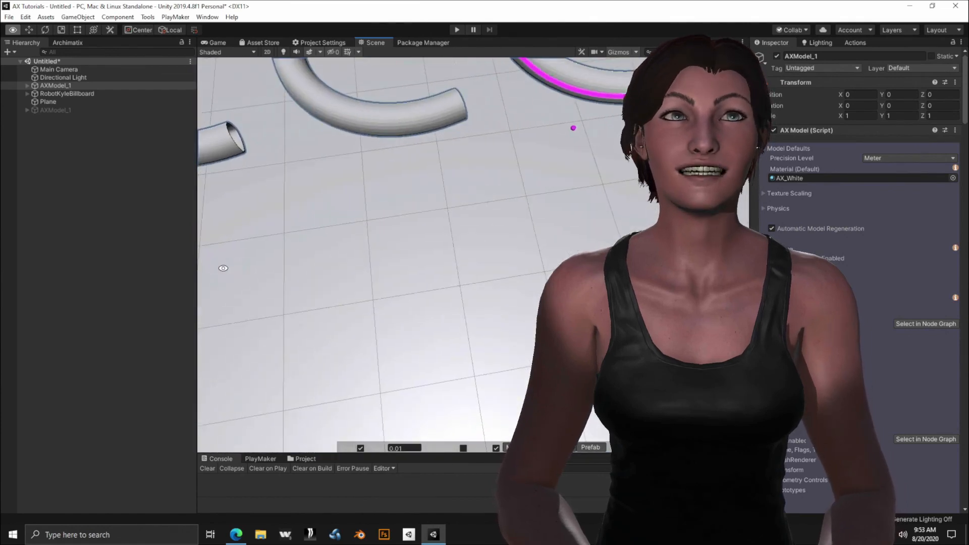
{"action": "scroll", "coordinate": [465, 247], "scroll_direction": "down", "scroll_amount": 6}
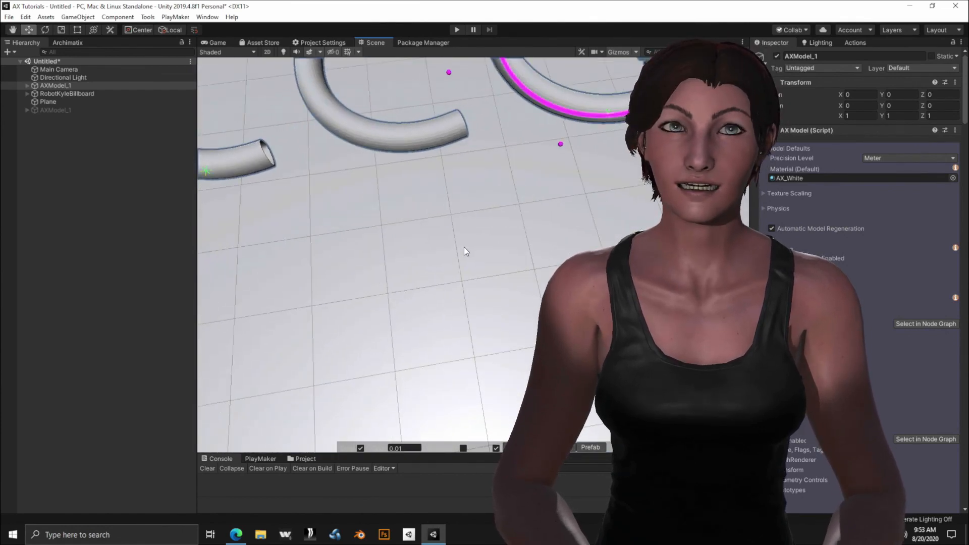
{"action": "middle_click_drag", "start_coordinate": [454, 197], "coordinate": [457, 294]}
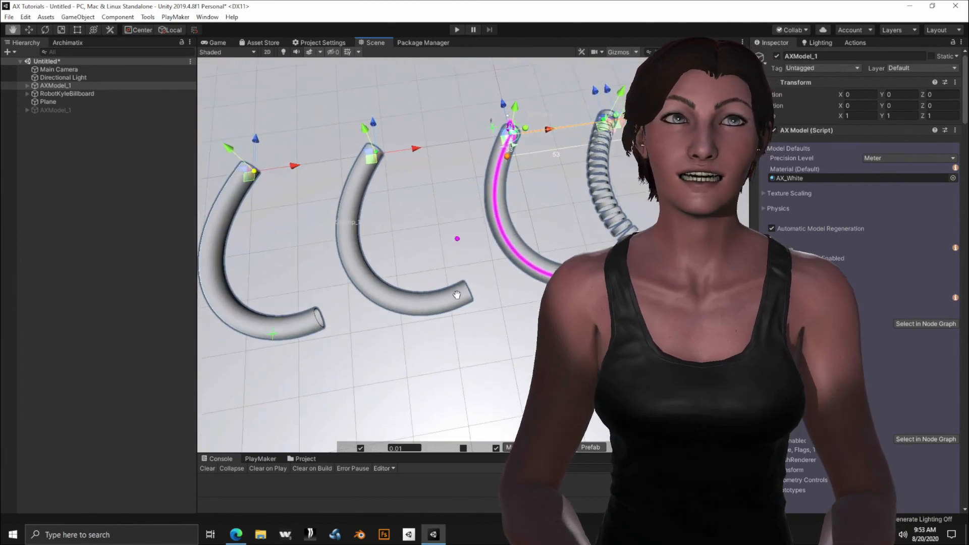
{"action": "scroll", "coordinate": [444, 316], "scroll_direction": "down", "scroll_amount": 2}
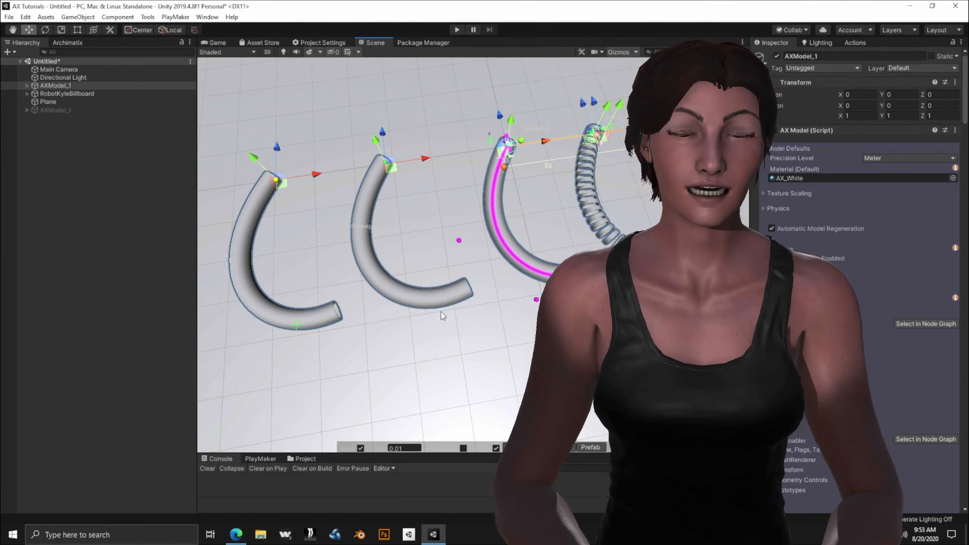
{"action": "left_click_drag", "start_coordinate": [437, 340], "coordinate": [418, 305], "text": "alt"}
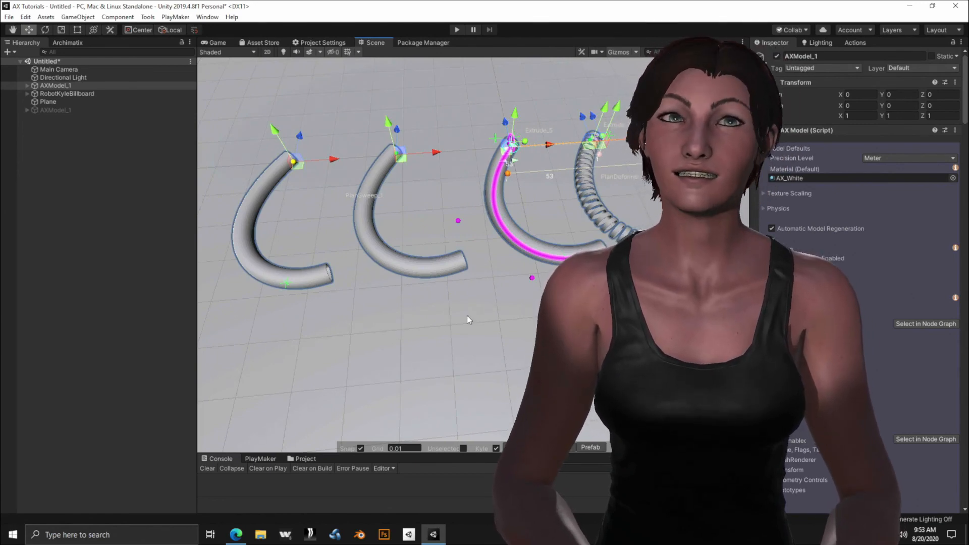
Bow all four tubes toward the opposite side by repositioning the Bezier handles of their shared path curve.
{"action": "mouse_move", "coordinate": [440, 327]}
{"action": "left_mouse_down", "text": "alt"}
{"action": "mouse_move", "coordinate": [439, 387]}
{"action": "mouse_move", "coordinate": [425, 384]}
{"action": "mouse_move", "coordinate": [456, 368]}
{"action": "mouse_move", "coordinate": [450, 340]}
{"action": "left_mouse_up", "text": "alt"}
{"action": "scroll", "coordinate": [426, 382], "scroll_direction": "up", "scroll_amount": 3}
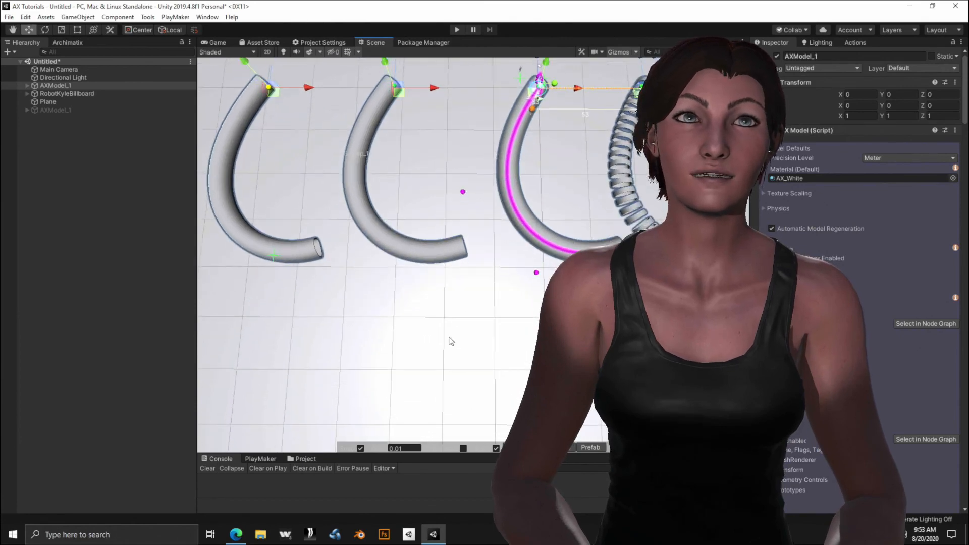
{"action": "scroll", "coordinate": [450, 340], "scroll_direction": "down", "scroll_amount": 2}
{"action": "scroll", "coordinate": [451, 338], "scroll_direction": "down", "scroll_amount": 2}
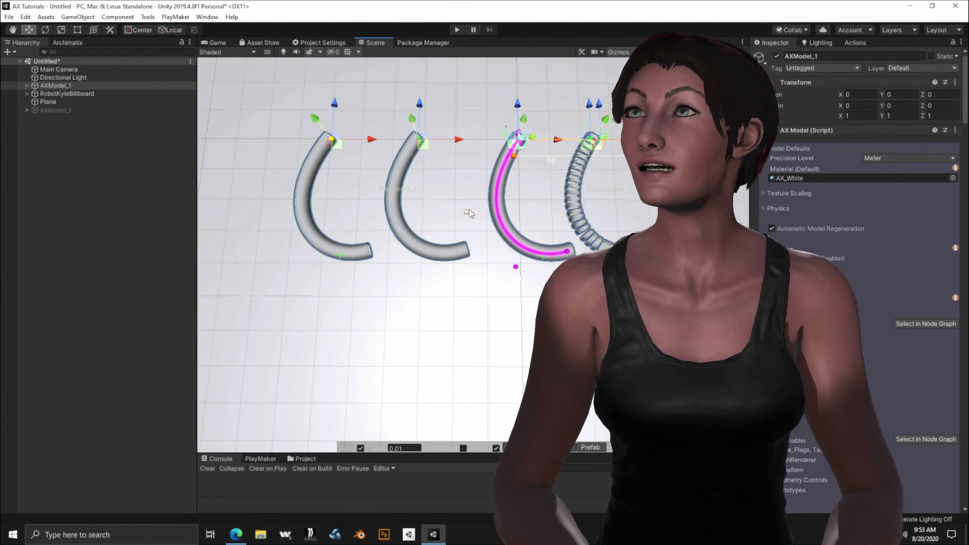
{"action": "left_click_drag", "start_coordinate": [466, 211], "coordinate": [571, 138]}
{"action": "left_click_drag", "start_coordinate": [608, 198], "coordinate": [670, 175]}
{"action": "left_click_drag", "start_coordinate": [601, 267], "coordinate": [715, 239]}
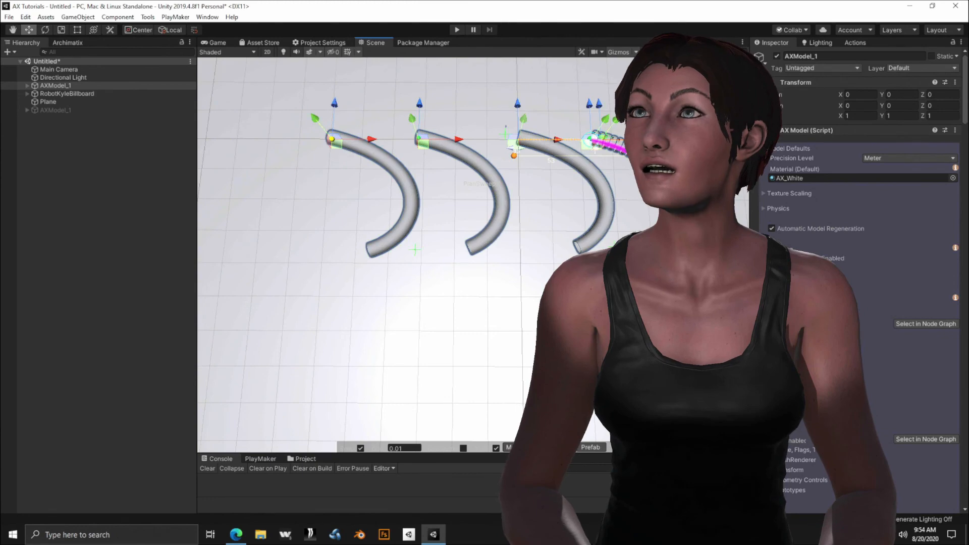
Reshape the four tubes into an S-bend by repositioning the first and second Bezier handles of the path curve.
{"action": "left_click_drag", "start_coordinate": [573, 201], "coordinate": [480, 216]}
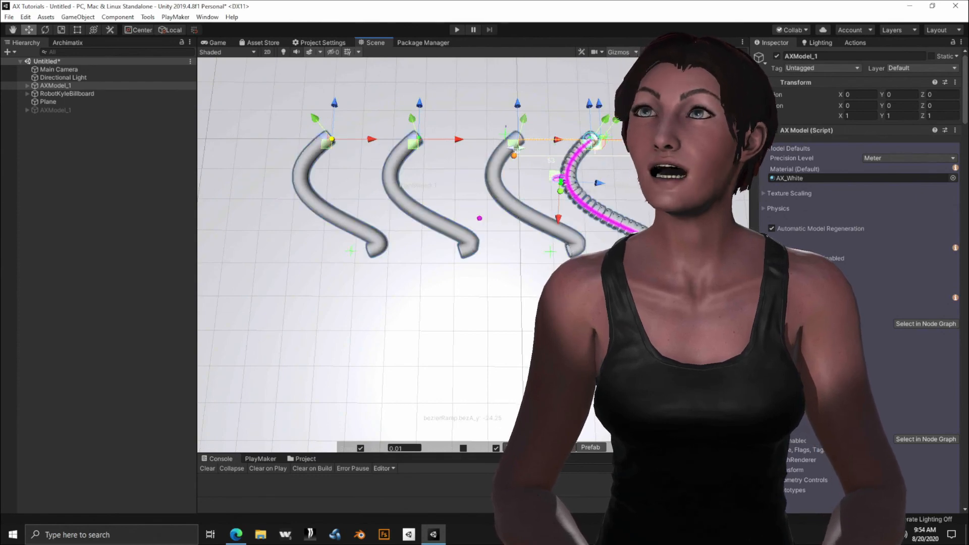
{"action": "left_click_drag", "start_coordinate": [717, 227], "coordinate": [710, 184]}
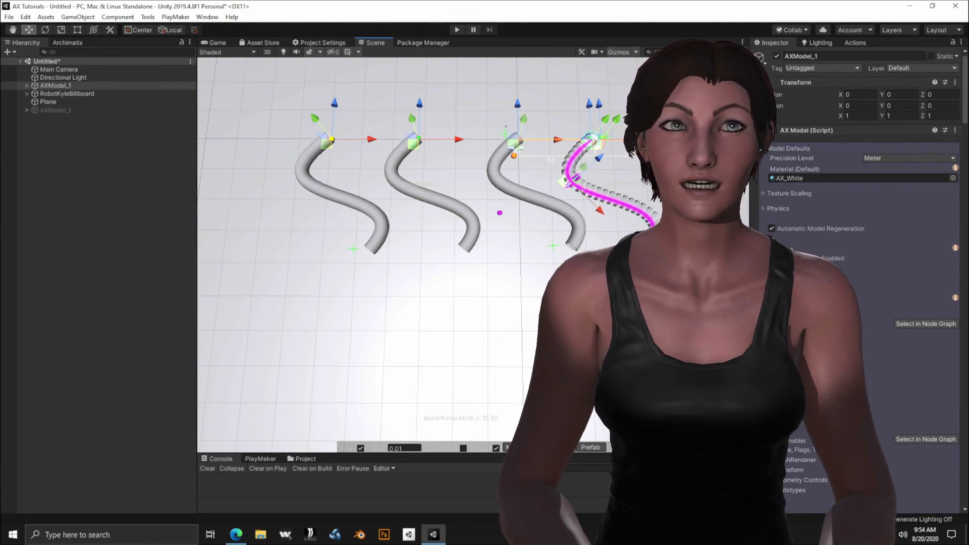
{"action": "mouse_move", "coordinate": [711, 185]}
{"action": "middle_mouse_down"}
{"action": "mouse_move", "coordinate": [671, 195]}
{"action": "mouse_move", "coordinate": [696, 193]}
{"action": "middle_mouse_up"}
{"action": "scroll", "coordinate": [671, 196], "scroll_direction": "up", "scroll_amount": 6}
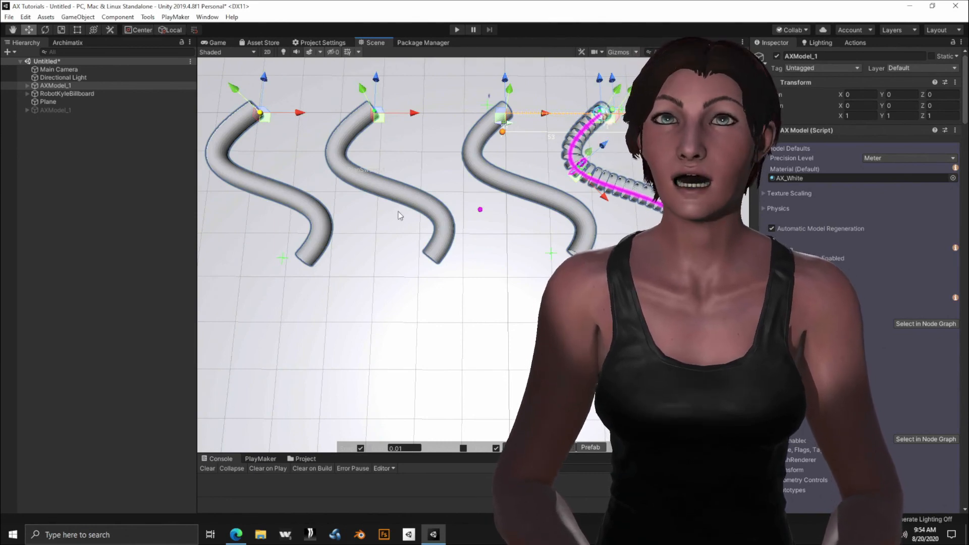
Deactivate the bent-tubes model and create a new, empty Archimatix model in a widened node graph.
{"action": "left_click", "coordinate": [776, 56]}
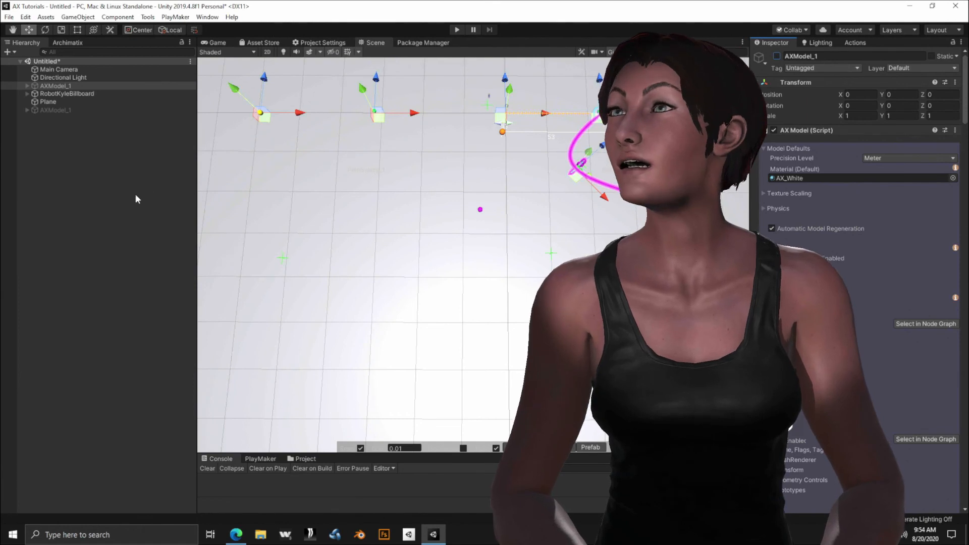
{"action": "left_click", "coordinate": [84, 189]}
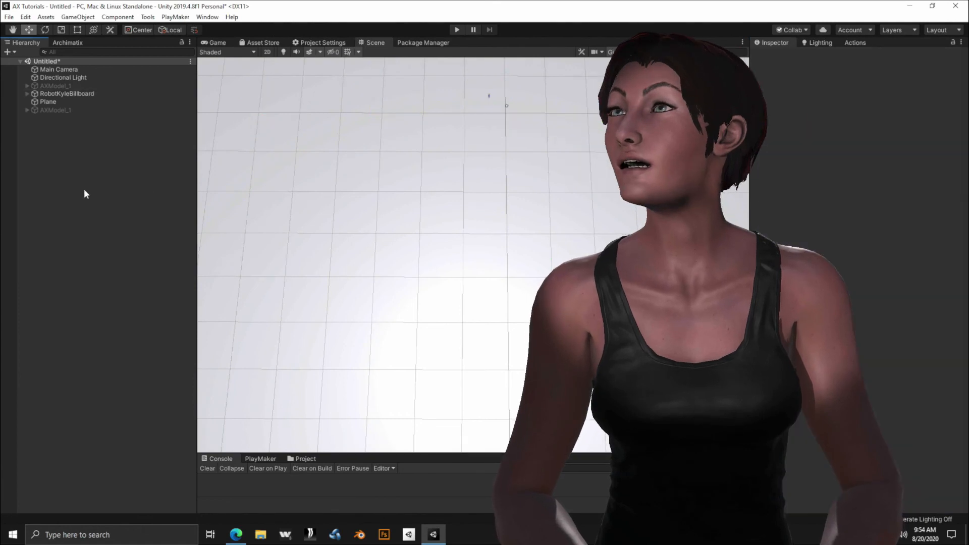
{"action": "left_click", "coordinate": [71, 43]}
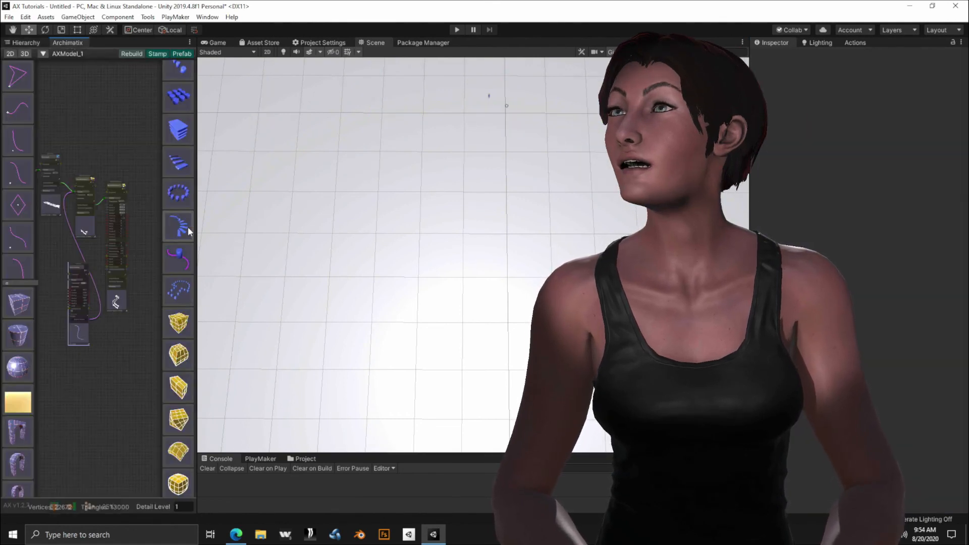
{"action": "left_click_drag", "start_coordinate": [196, 235], "coordinate": [329, 235]}
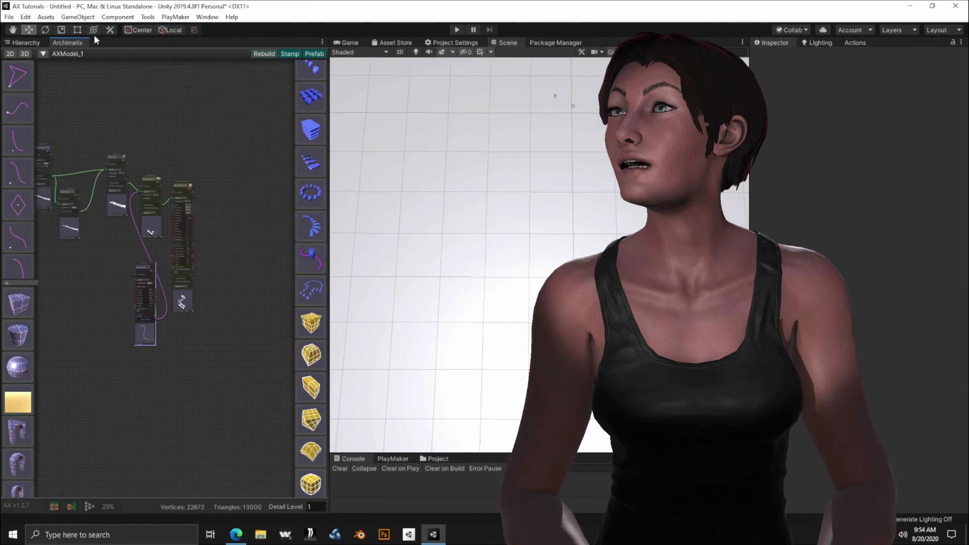
{"action": "left_click", "coordinate": [30, 42]}
{"action": "left_click", "coordinate": [67, 39]}
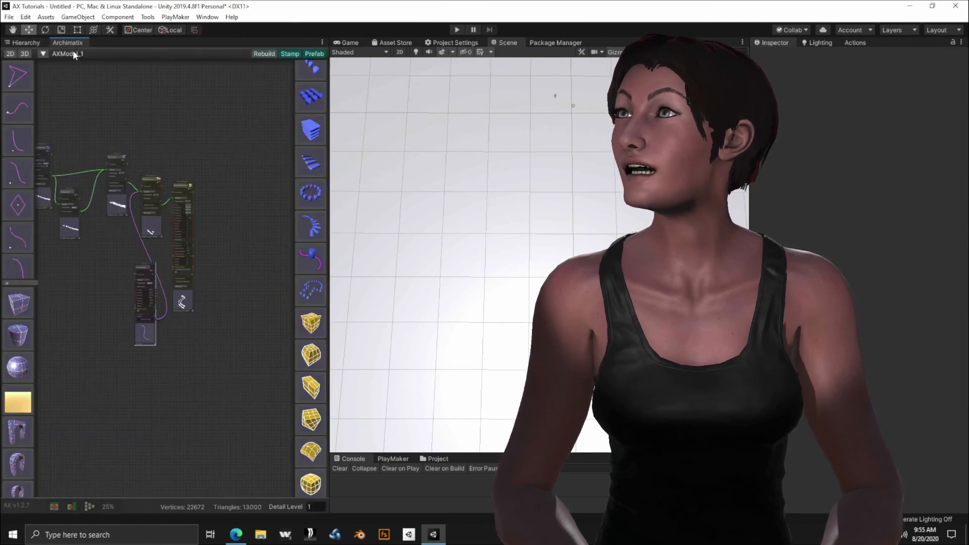
{"action": "left_click", "coordinate": [44, 54]}
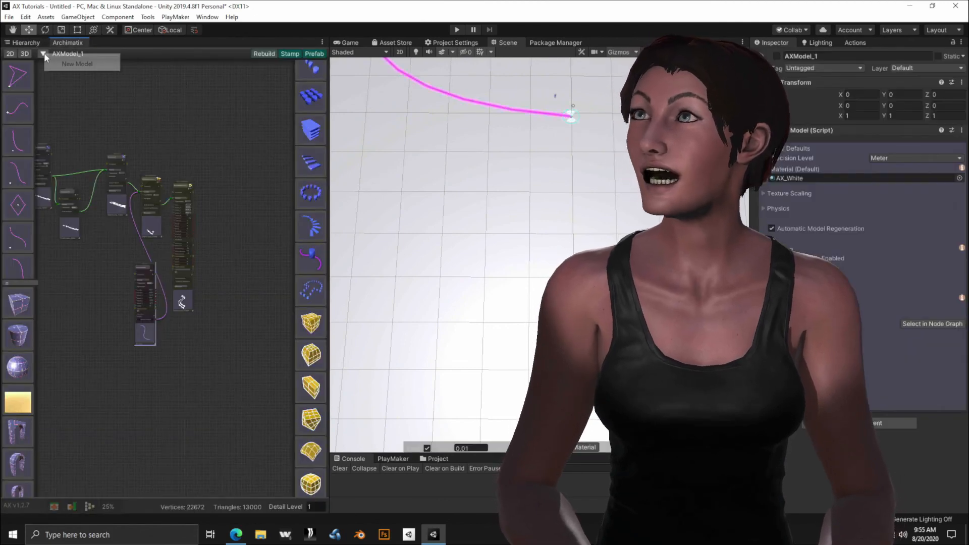
{"action": "left_click", "coordinate": [73, 64]}
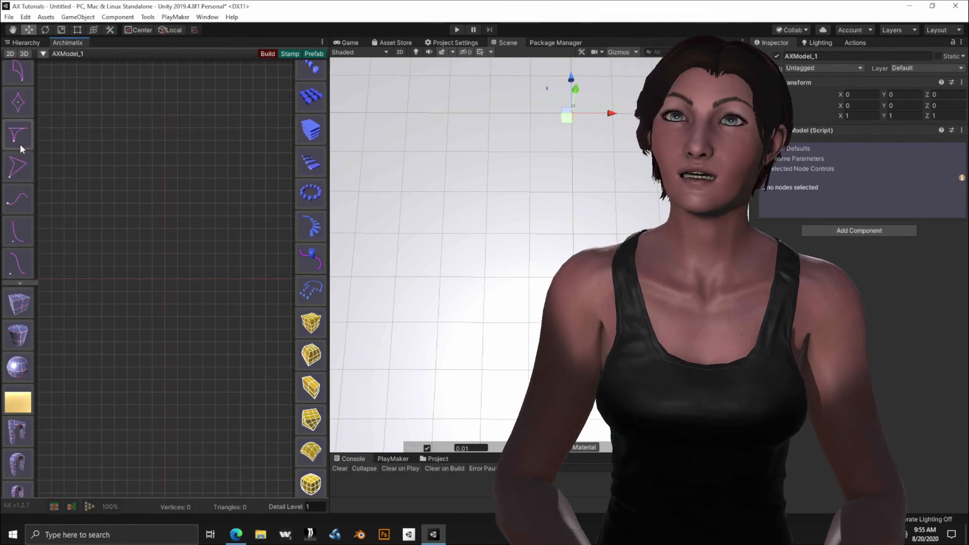
Browse the 2D shape library, switch to the browser, and look through AX Share and Quick Reference on the Archimatix Community site.
{"action": "scroll", "coordinate": [17, 127], "scroll_direction": "down", "scroll_amount": 3}
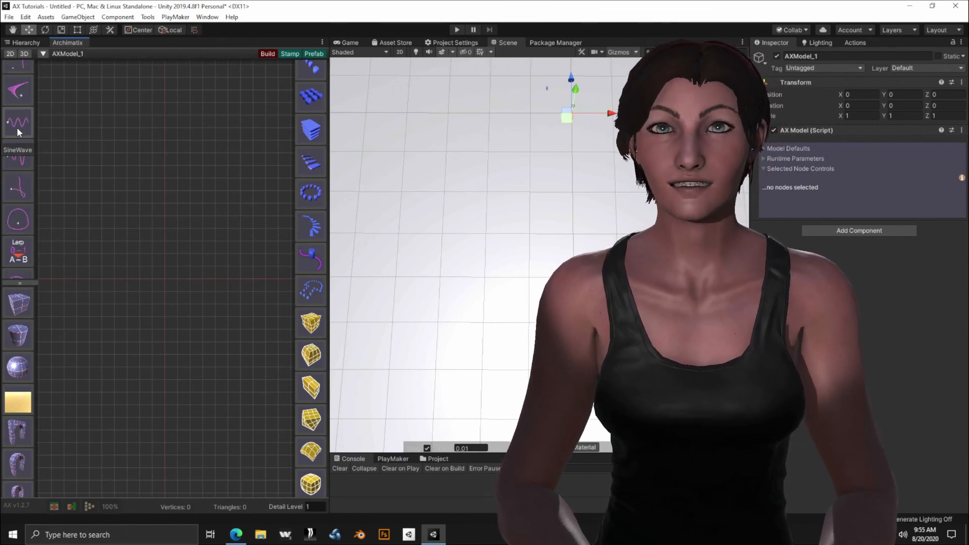
{"action": "scroll", "coordinate": [18, 132], "scroll_direction": "down", "scroll_amount": 2}
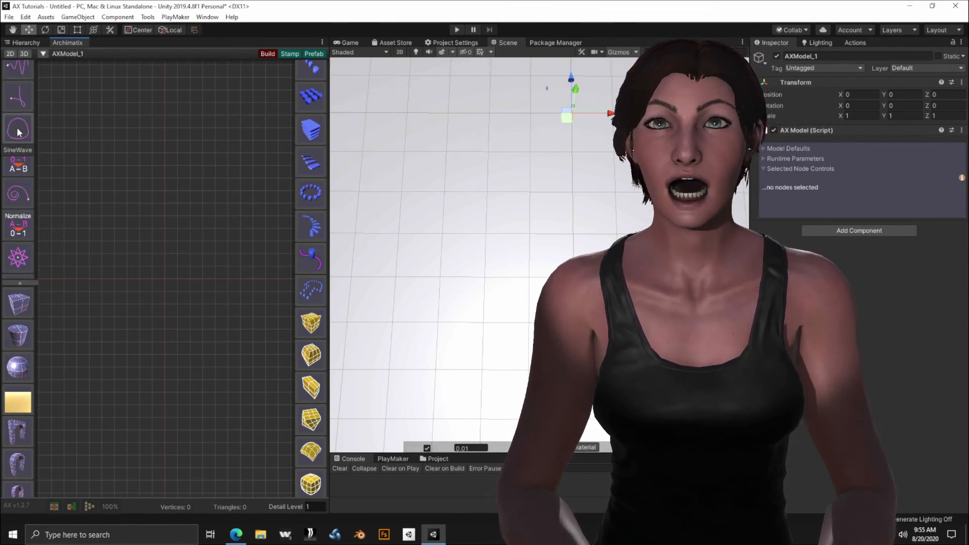
{"action": "scroll", "coordinate": [26, 108], "scroll_direction": "down", "scroll_amount": 5}
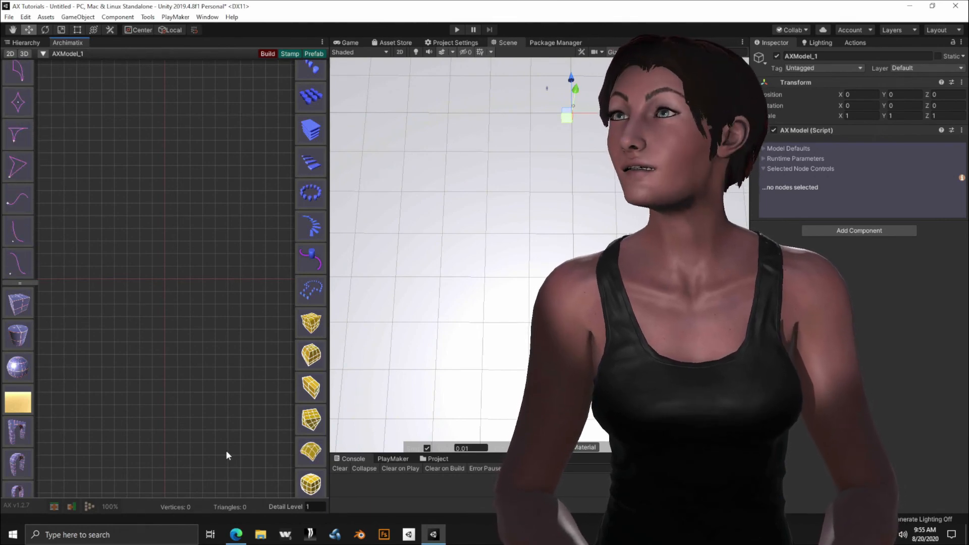
{"action": "left_click", "coordinate": [241, 541]}
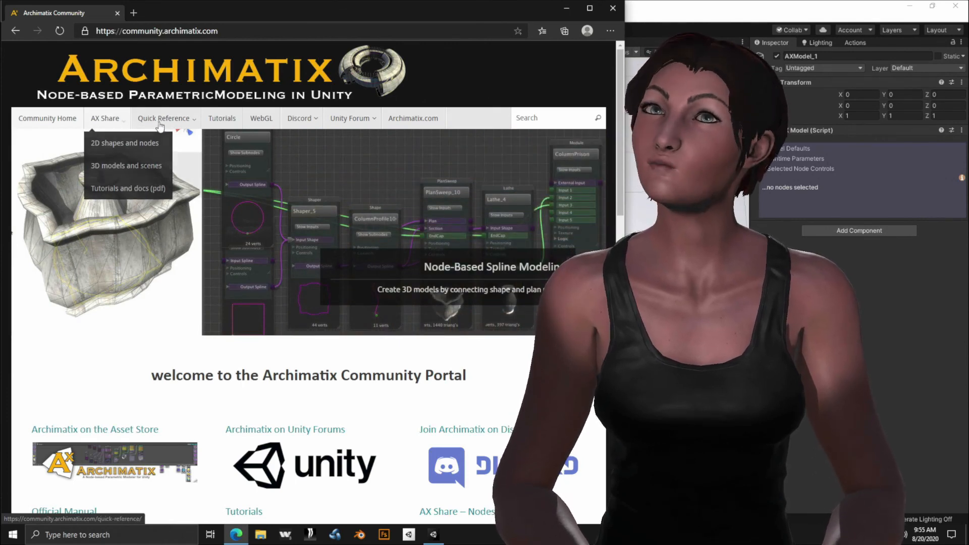
{"action": "mouse_move", "coordinate": [191, 125]}
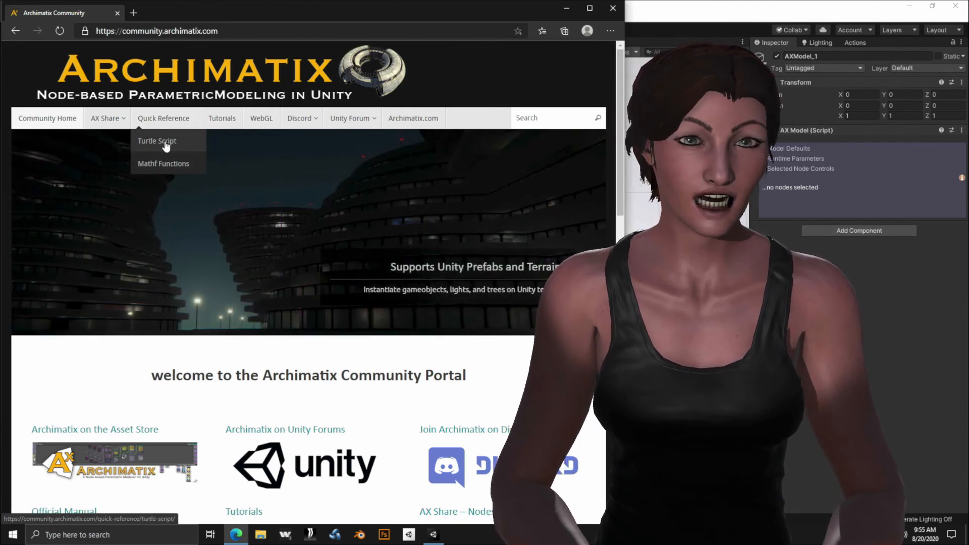
{"action": "mouse_move", "coordinate": [107, 113]}
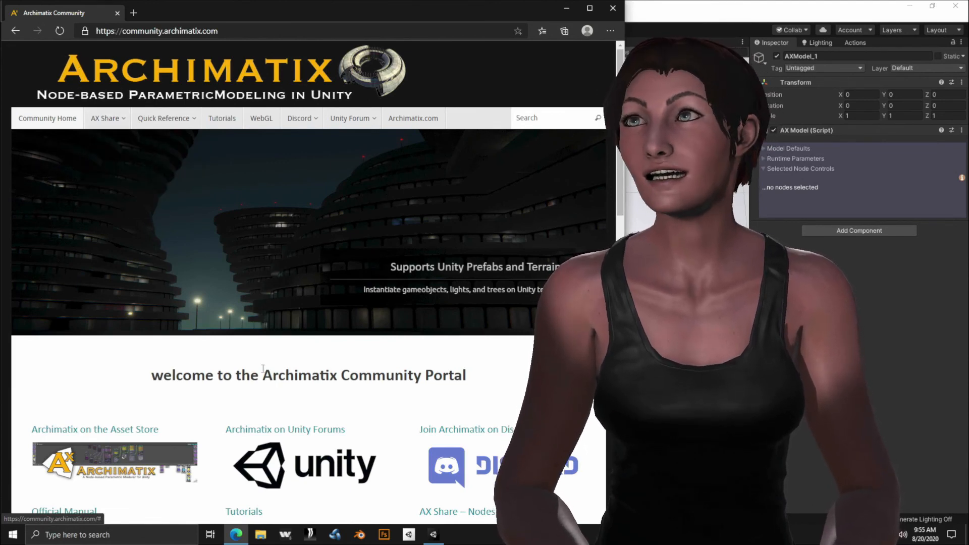
Switch back to Unity and add an AtomicGumdrop shape node, placing it fully within view in the node graph.
{"action": "left_click", "coordinate": [433, 536]}
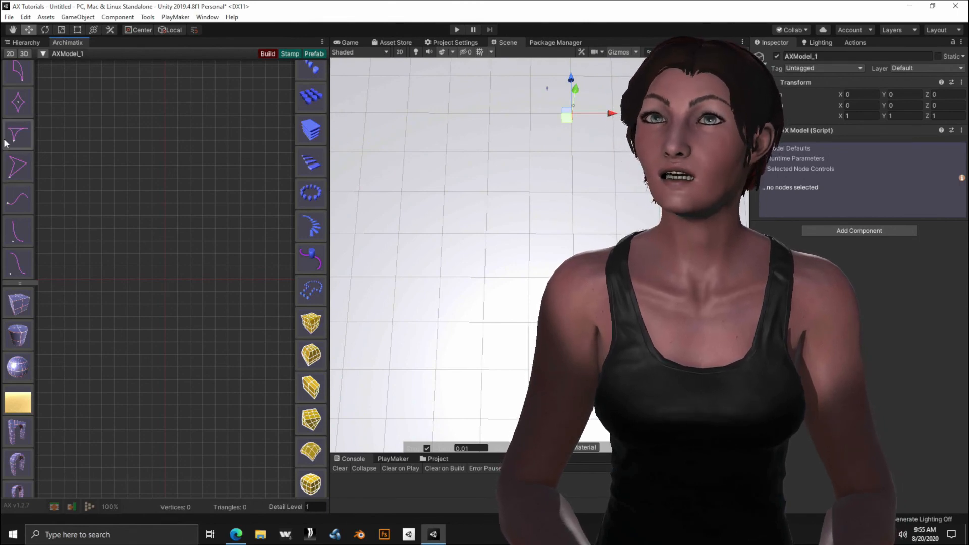
{"action": "scroll", "coordinate": [18, 123], "scroll_direction": "down", "scroll_amount": 5}
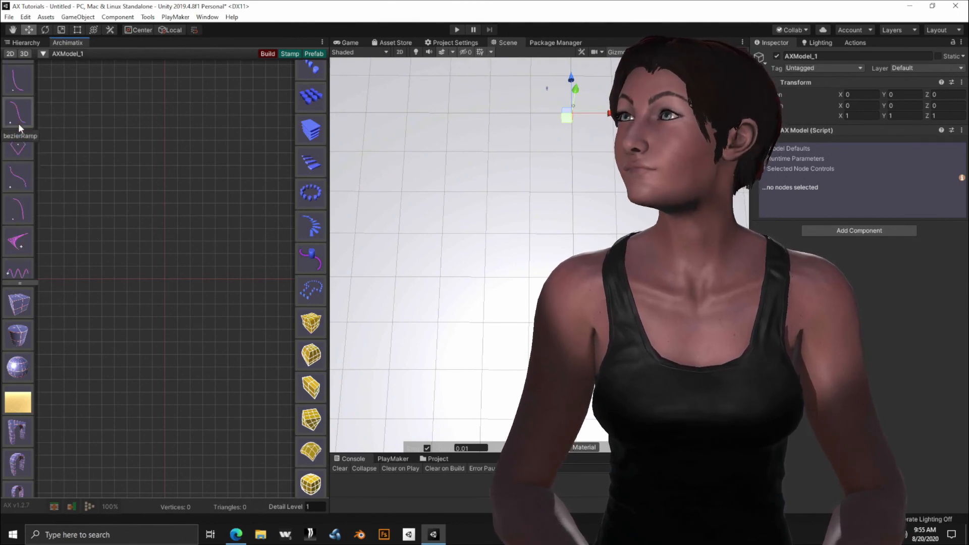
{"action": "scroll", "coordinate": [16, 127], "scroll_direction": "down", "scroll_amount": 6}
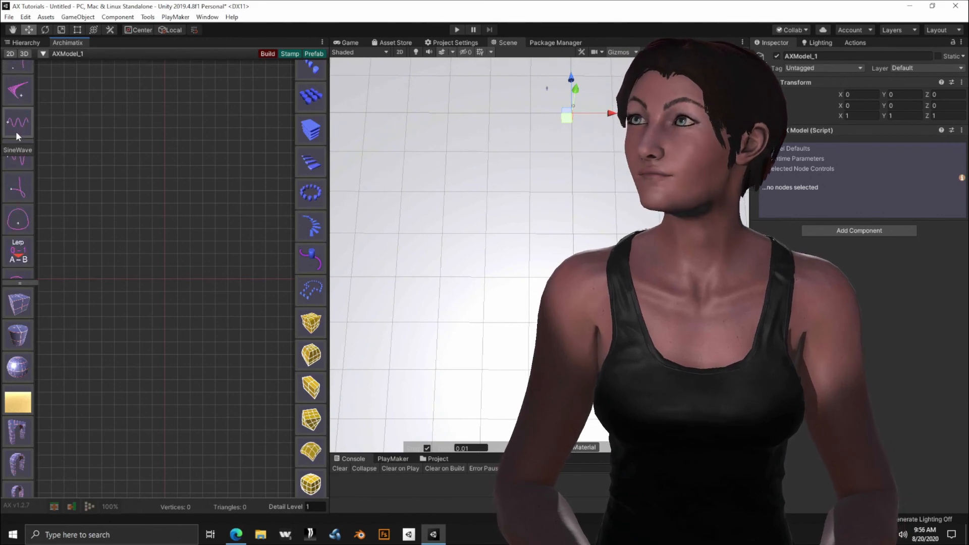
{"action": "left_click", "coordinate": [18, 189]}
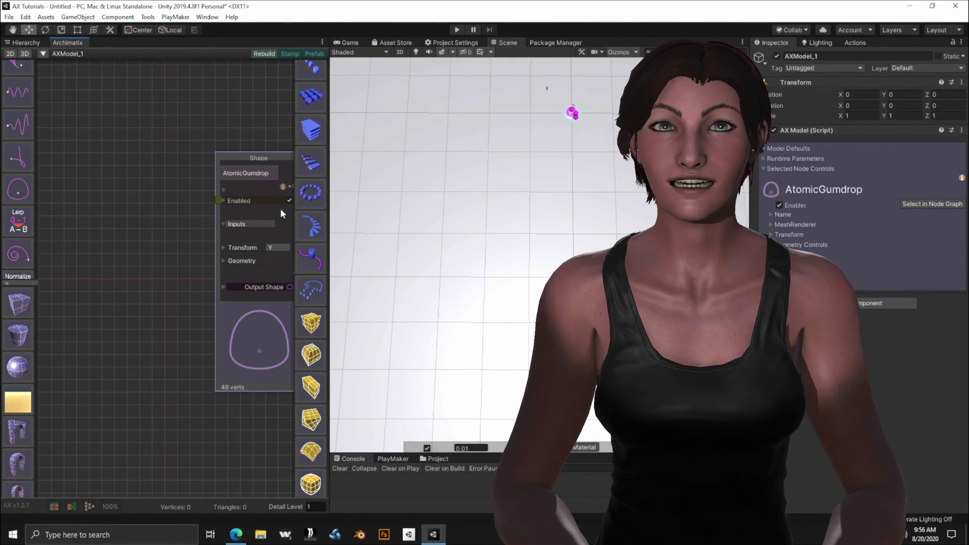
{"action": "left_click_drag", "start_coordinate": [271, 210], "coordinate": [159, 130]}
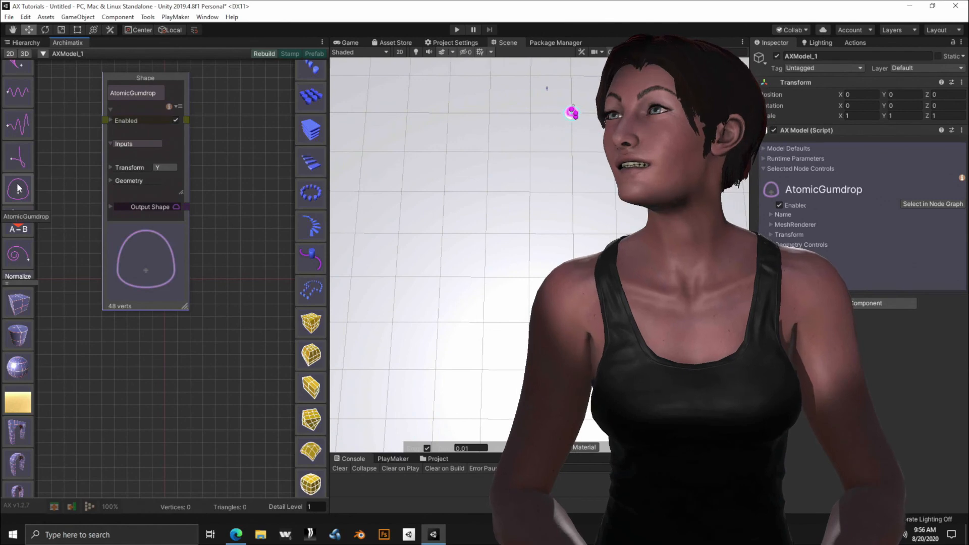
Add a bezierRamp shape node beside the AtomicGumdrop node.
{"action": "scroll", "coordinate": [18, 188], "scroll_direction": "up", "scroll_amount": 5}
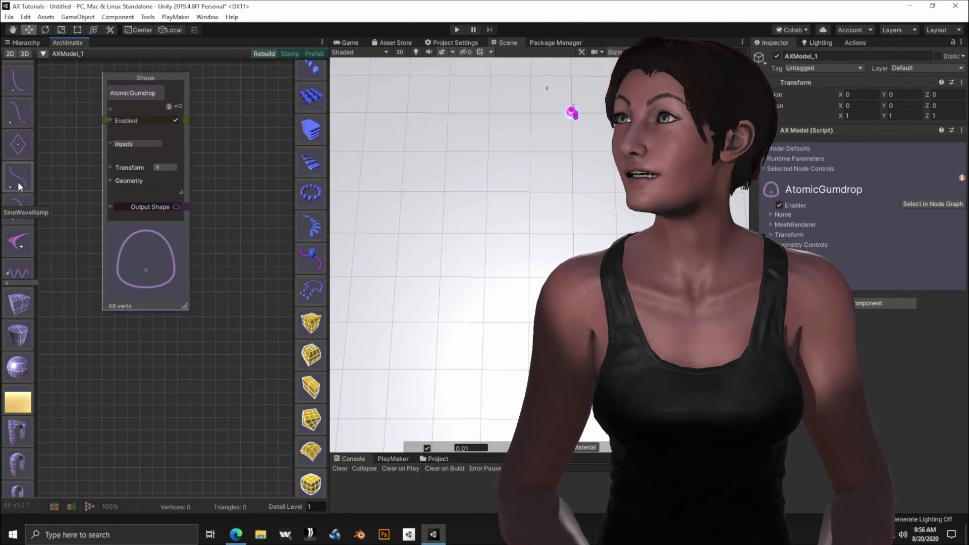
{"action": "scroll", "coordinate": [18, 187], "scroll_direction": "up", "scroll_amount": 3}
{"action": "left_click", "coordinate": [20, 171]}
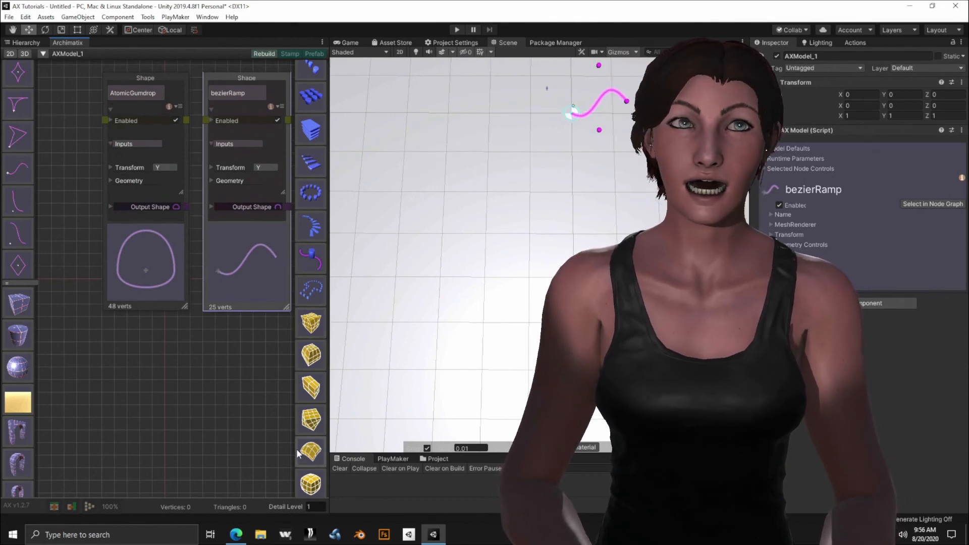
Add a PlanSweep node beside the AtomicGumdrop and bezierRamp shape nodes.
{"action": "middle_click_drag", "start_coordinate": [169, 387], "coordinate": [109, 367]}
{"action": "scroll", "coordinate": [144, 374], "scroll_direction": "down", "scroll_amount": 4}
{"action": "scroll", "coordinate": [145, 378], "scroll_direction": "down", "scroll_amount": 1}
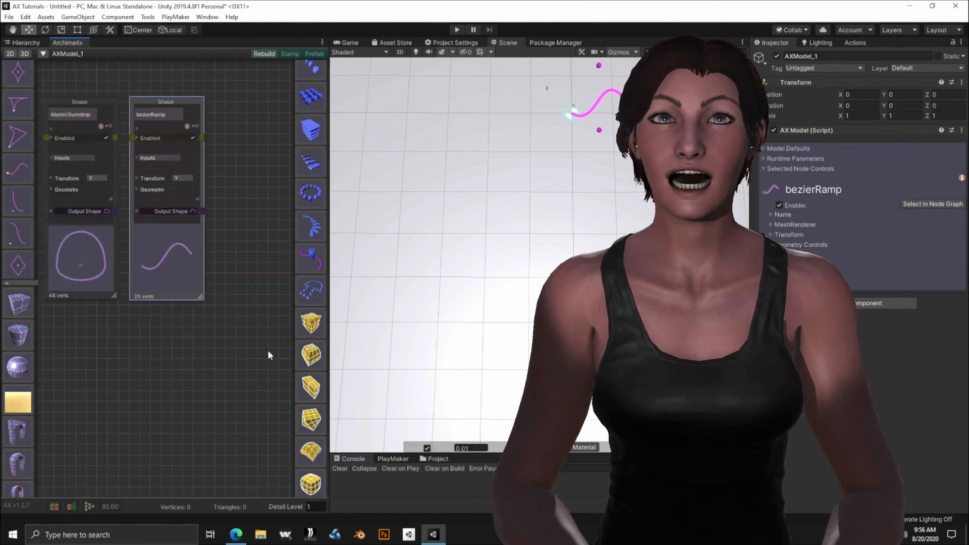
{"action": "scroll", "coordinate": [310, 292], "scroll_direction": "down", "scroll_amount": 4}
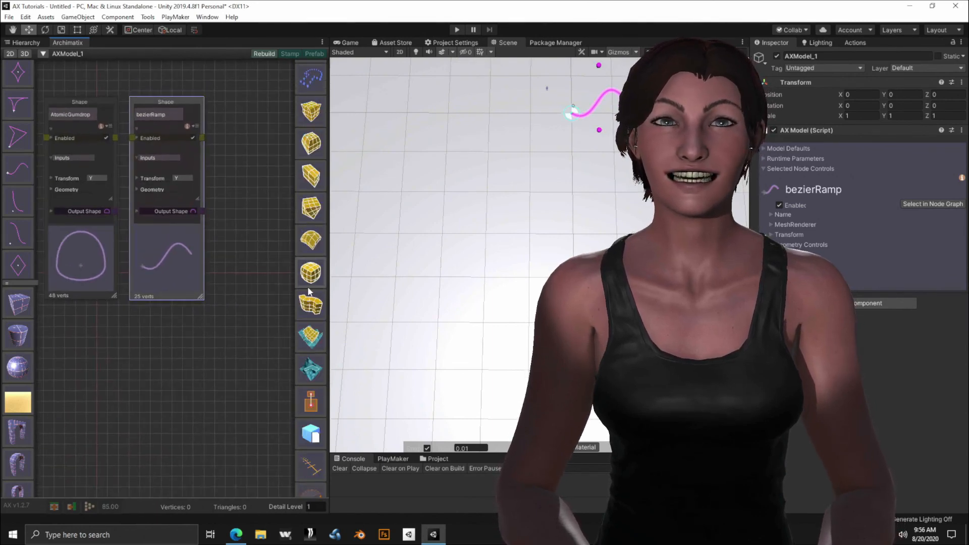
{"action": "scroll", "coordinate": [309, 293], "scroll_direction": "up", "scroll_amount": 6}
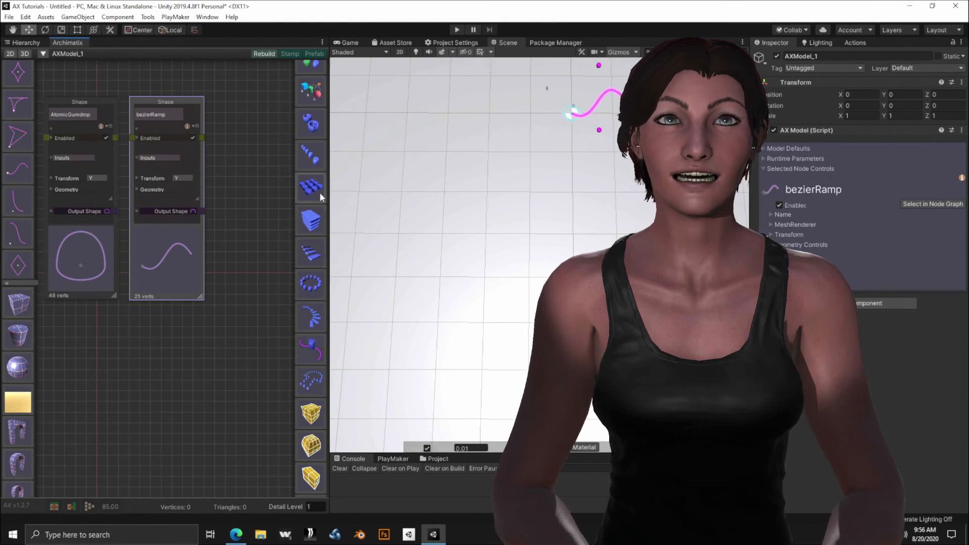
{"action": "scroll", "coordinate": [310, 232], "scroll_direction": "up", "scroll_amount": 1}
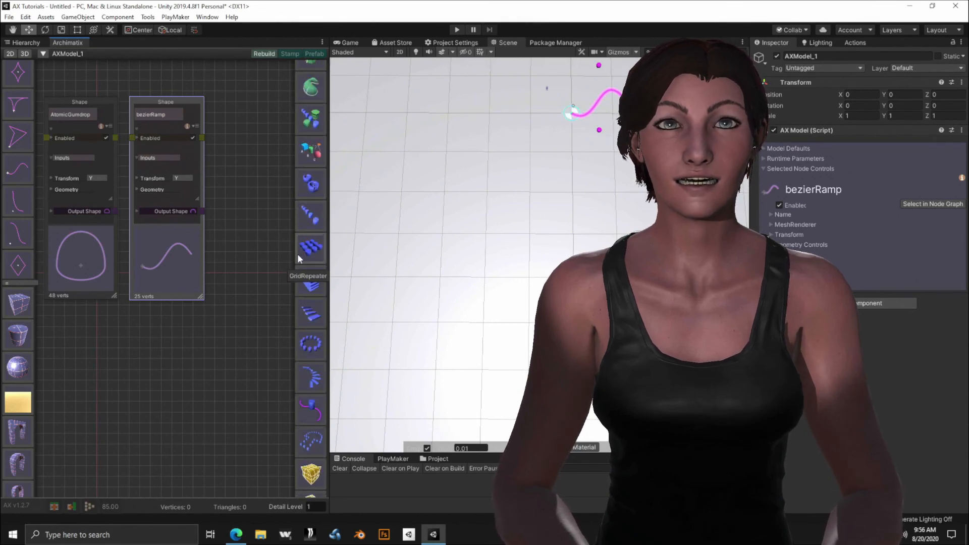
{"action": "scroll", "coordinate": [272, 198], "scroll_direction": "up", "scroll_amount": 2}
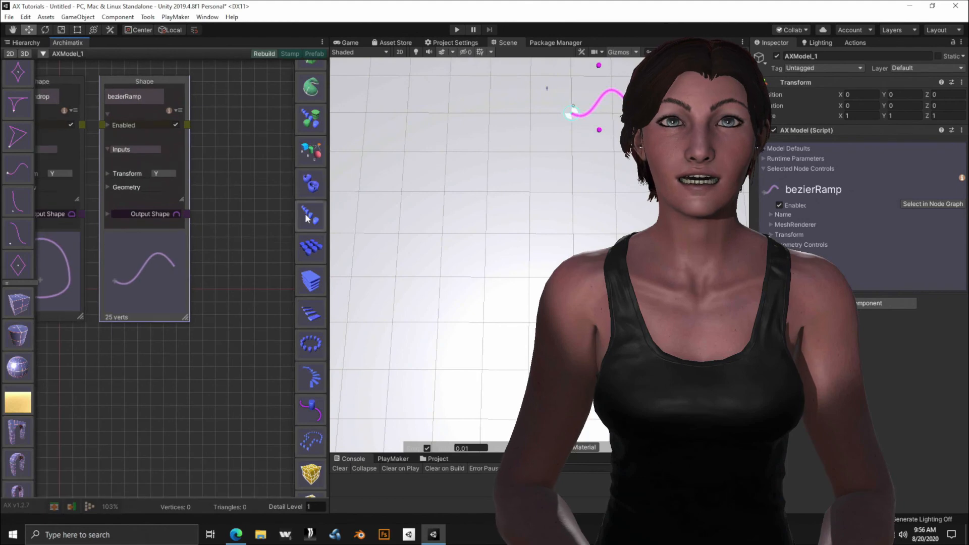
{"action": "scroll", "coordinate": [323, 222], "scroll_direction": "up", "scroll_amount": 3}
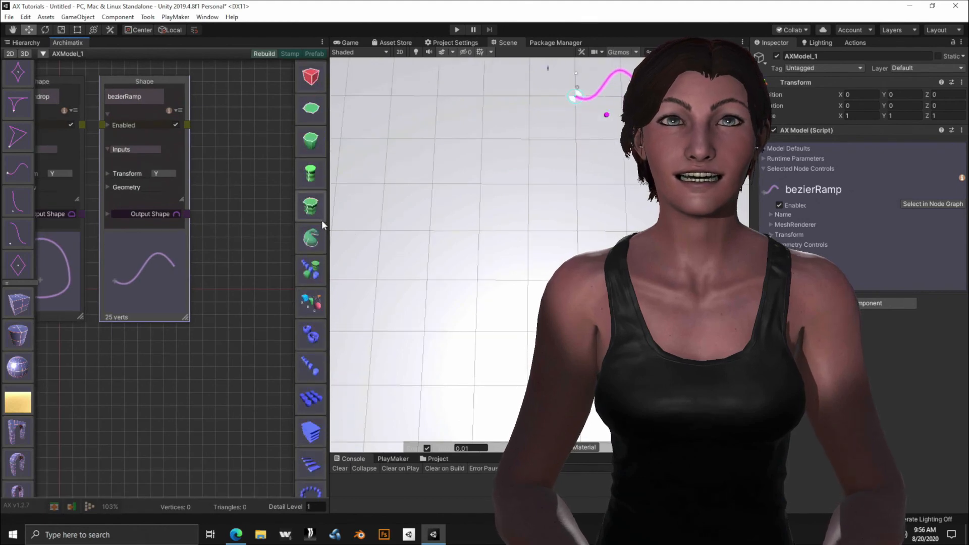
{"action": "scroll", "coordinate": [230, 286], "scroll_direction": "down", "scroll_amount": 2}
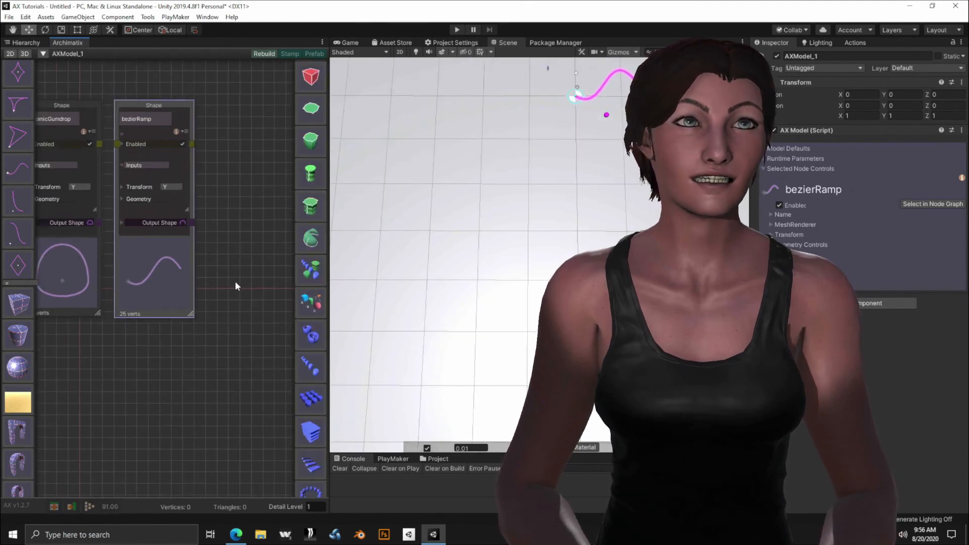
{"action": "middle_click_drag", "start_coordinate": [235, 281], "coordinate": [259, 296]}
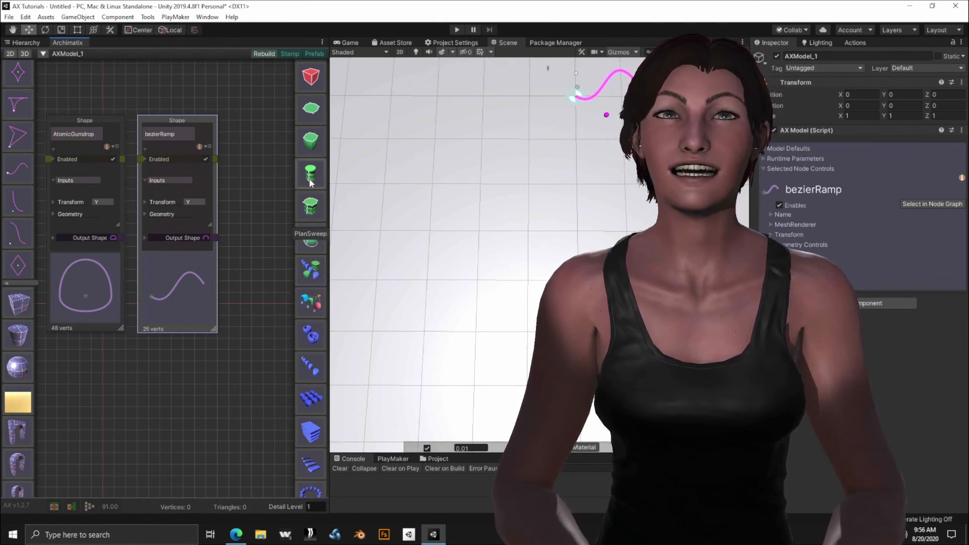
{"action": "left_click", "coordinate": [311, 207]}
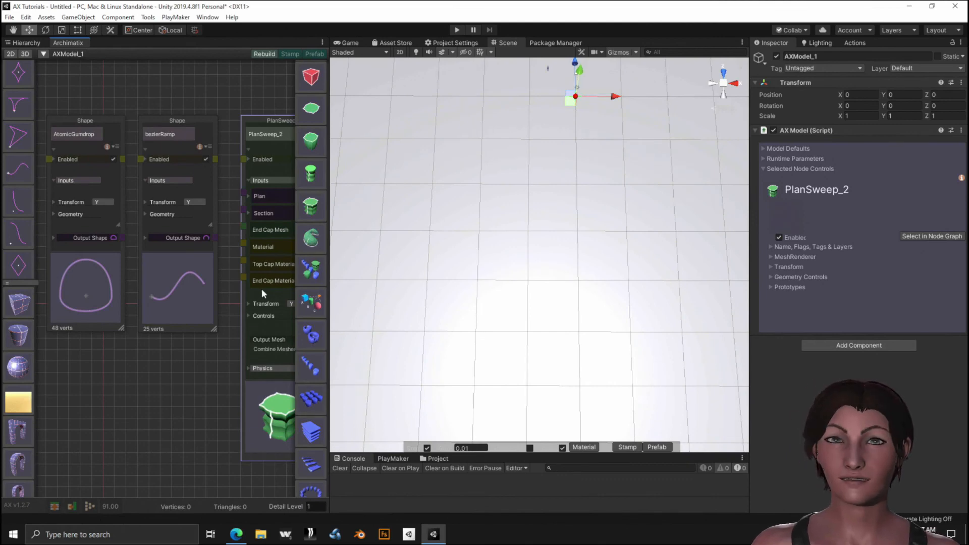
Connect the AtomicGumdrop output to the PlanSweep's Section input and the bezierRamp output to its Plan input.
{"action": "scroll", "coordinate": [155, 378], "scroll_direction": "down", "scroll_amount": 2}
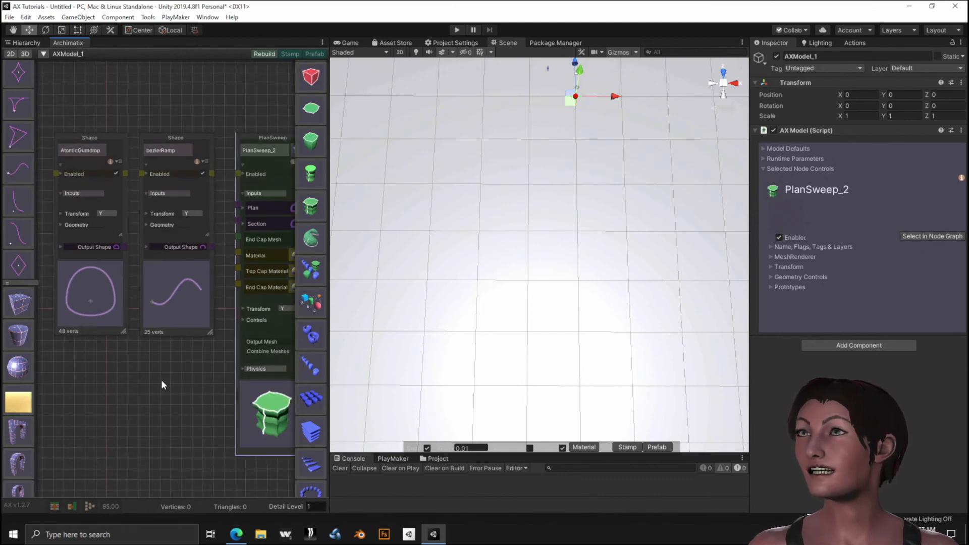
{"action": "middle_click_drag", "start_coordinate": [161, 381], "coordinate": [145, 344]}
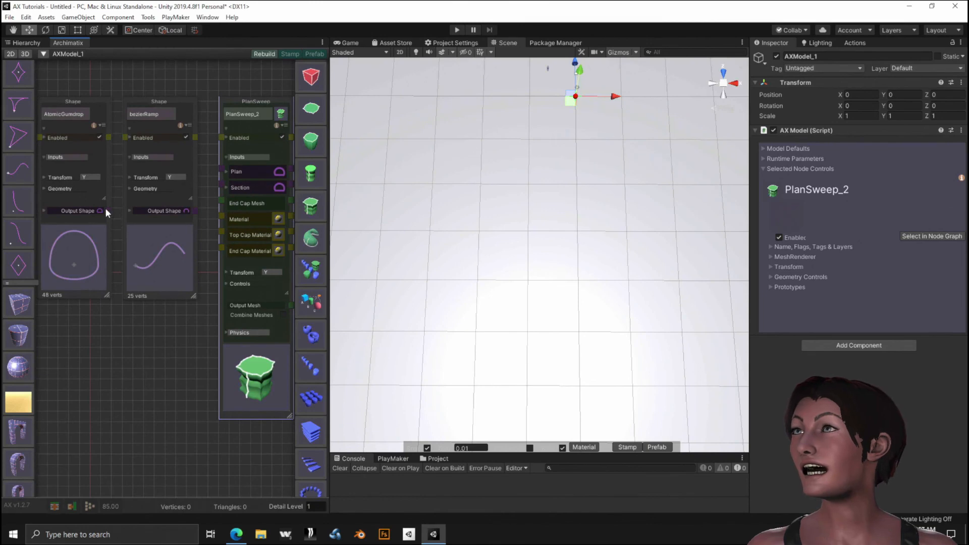
{"action": "left_click_drag", "start_coordinate": [108, 211], "coordinate": [221, 183]}
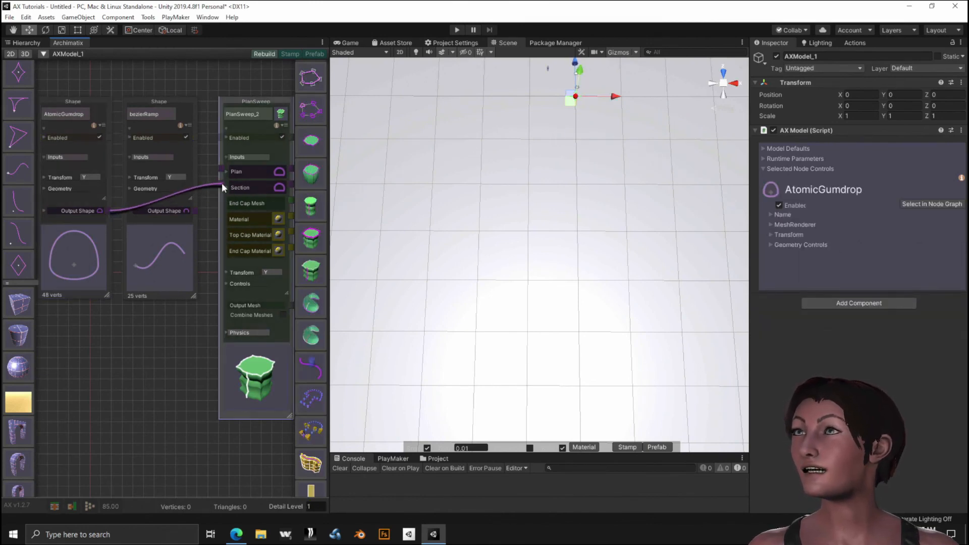
{"action": "left_click", "coordinate": [195, 207]}
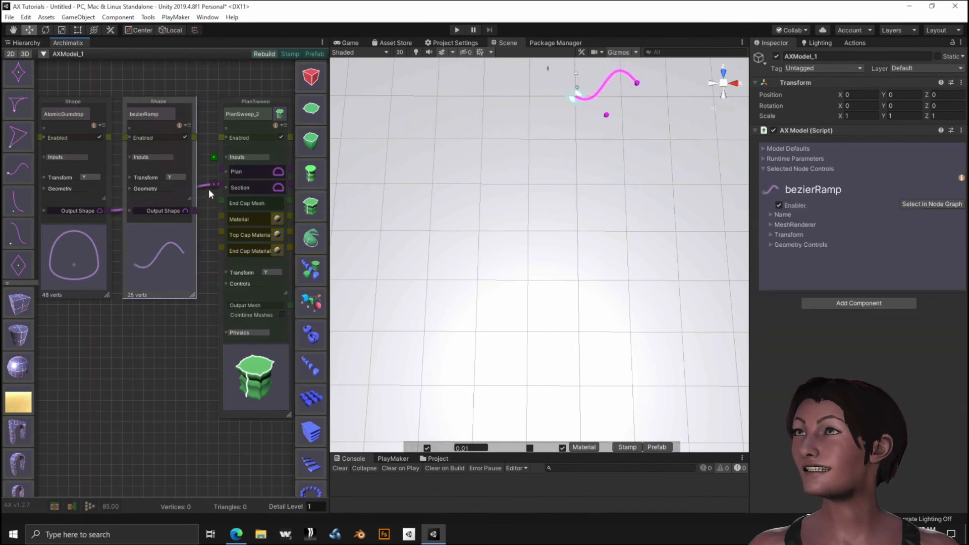
{"action": "left_click_drag", "start_coordinate": [195, 209], "coordinate": [223, 167]}
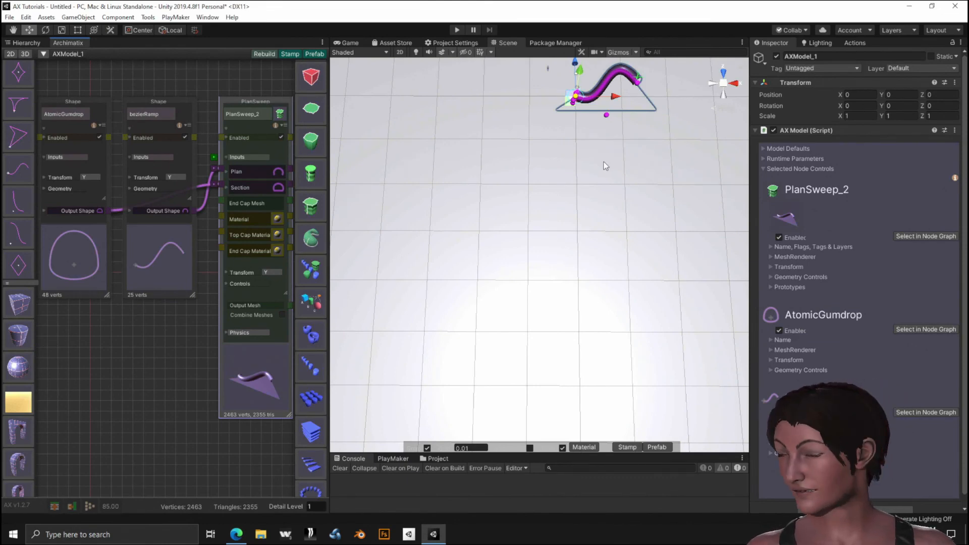
Reshape the sweep's path with the bezierRamp's end point and both Bezier handles, giving it a width of 15 and a height of 11.
{"action": "key", "text": "alt"}
{"action": "left_click_drag", "start_coordinate": [604, 157], "coordinate": [551, 237], "text": "alt"}
{"action": "scroll", "coordinate": [574, 303], "scroll_direction": "up", "scroll_amount": 6, "text": "alt"}
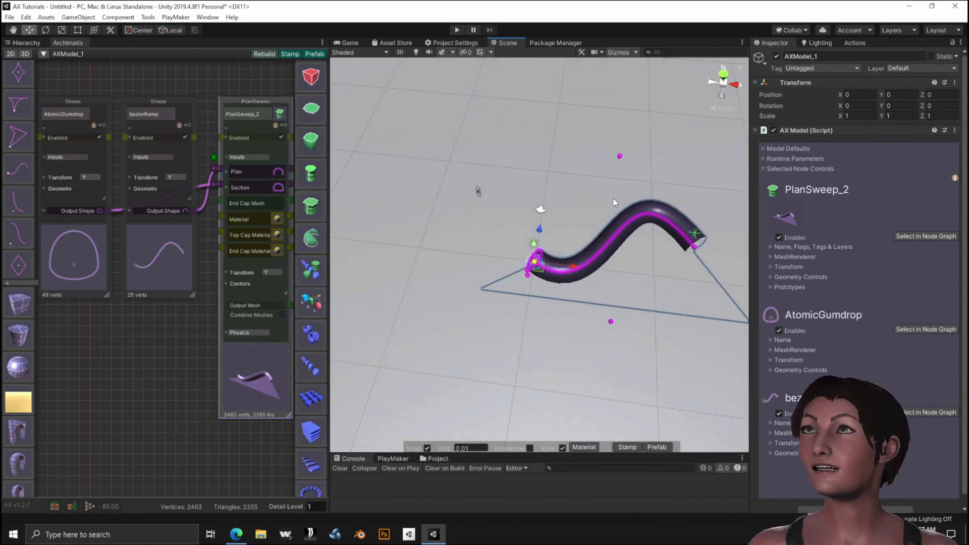
{"action": "left_click", "coordinate": [606, 195]}
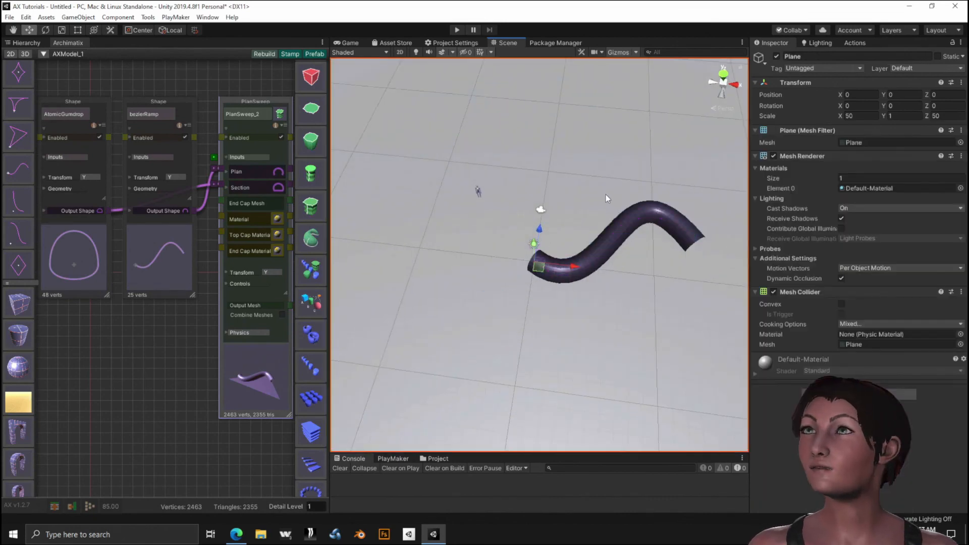
{"action": "left_click", "coordinate": [608, 255]}
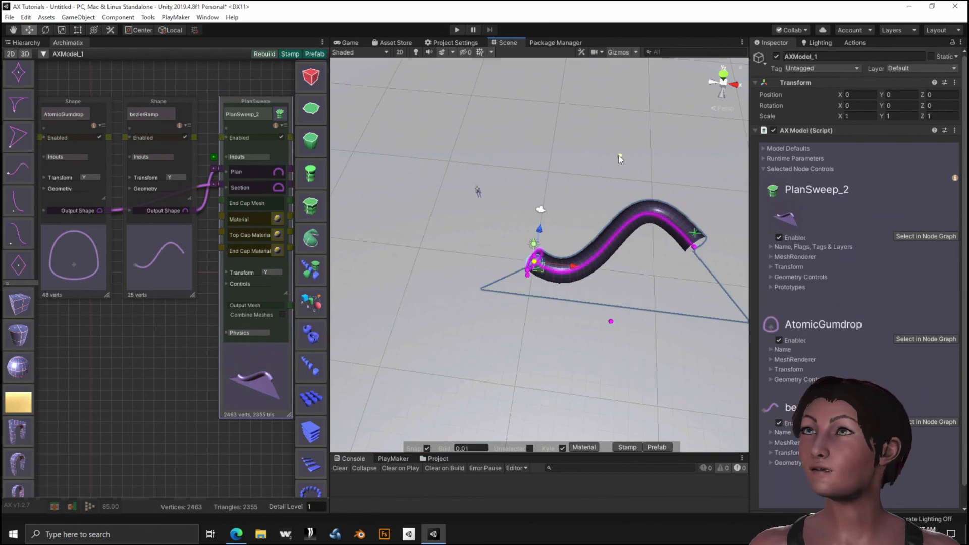
{"action": "left_click_drag", "start_coordinate": [620, 156], "coordinate": [613, 359]}
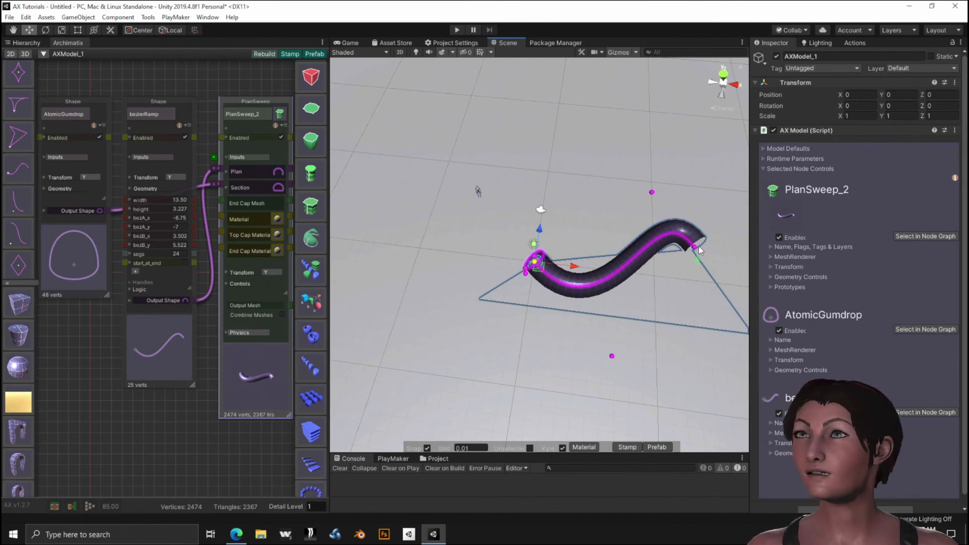
{"action": "left_click_drag", "start_coordinate": [695, 249], "coordinate": [760, 272]}
{"action": "left_click_drag", "start_coordinate": [568, 190], "coordinate": [723, 149]}
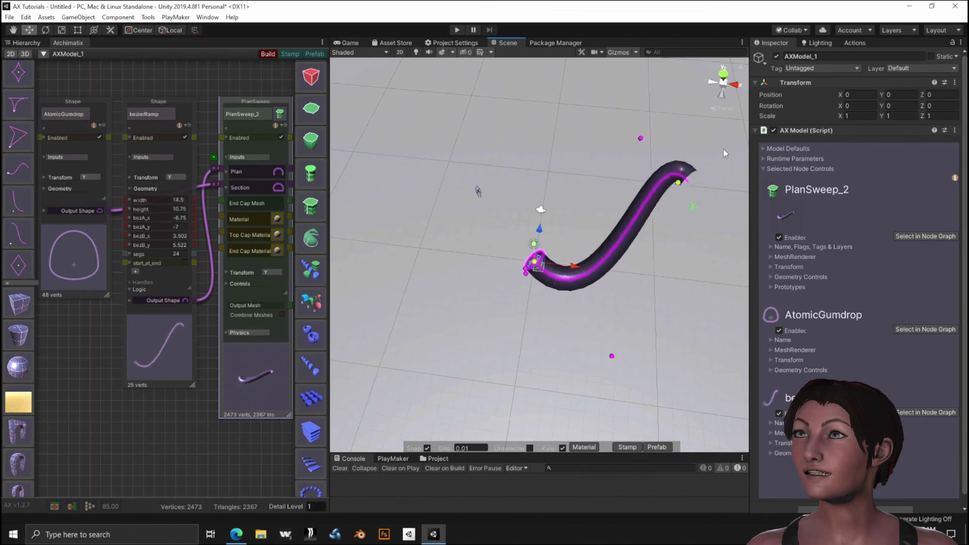
{"action": "left_click_drag", "start_coordinate": [665, 134], "coordinate": [581, 98]}
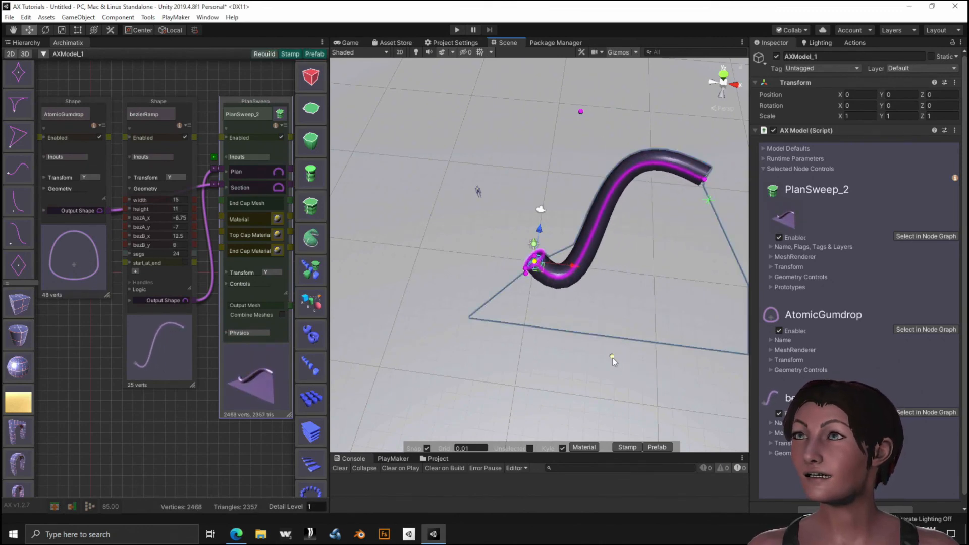
{"action": "left_click_drag", "start_coordinate": [614, 356], "coordinate": [730, 338]}
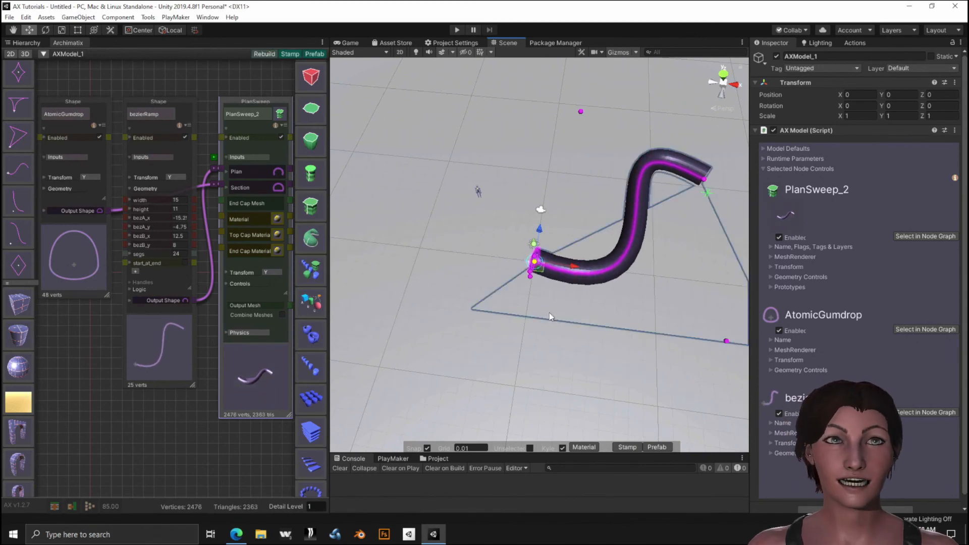
Set the AtomicGumdrop output shape's Thickness to 0.1.
{"action": "key", "text": "alt"}
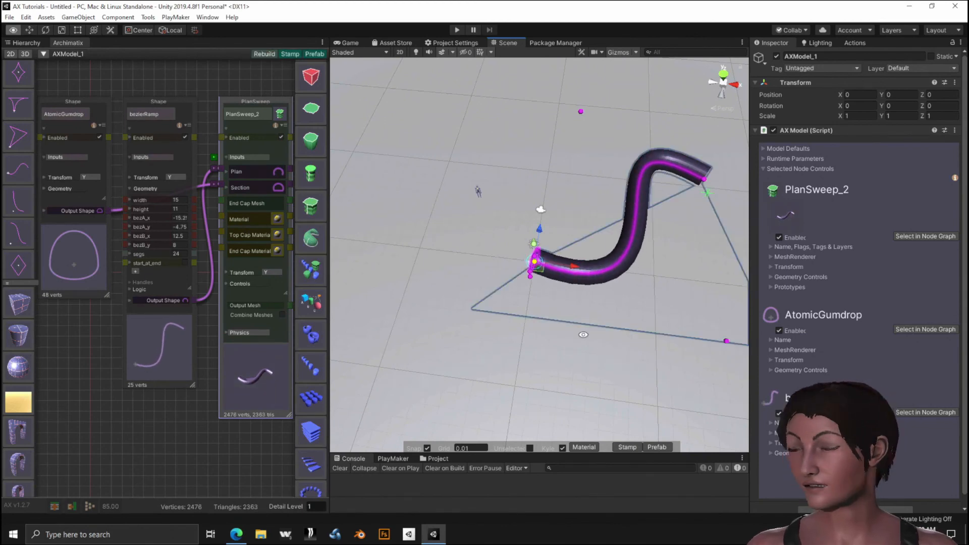
{"action": "mouse_move", "coordinate": [568, 342]}
{"action": "left_mouse_down", "text": "alt"}
{"action": "mouse_move", "coordinate": [563, 331]}
{"action": "mouse_move", "coordinate": [583, 308]}
{"action": "mouse_move", "coordinate": [548, 349]}
{"action": "mouse_move", "coordinate": [557, 323]}
{"action": "mouse_move", "coordinate": [550, 329]}
{"action": "mouse_move", "coordinate": [564, 325]}
{"action": "left_mouse_up", "text": "alt"}
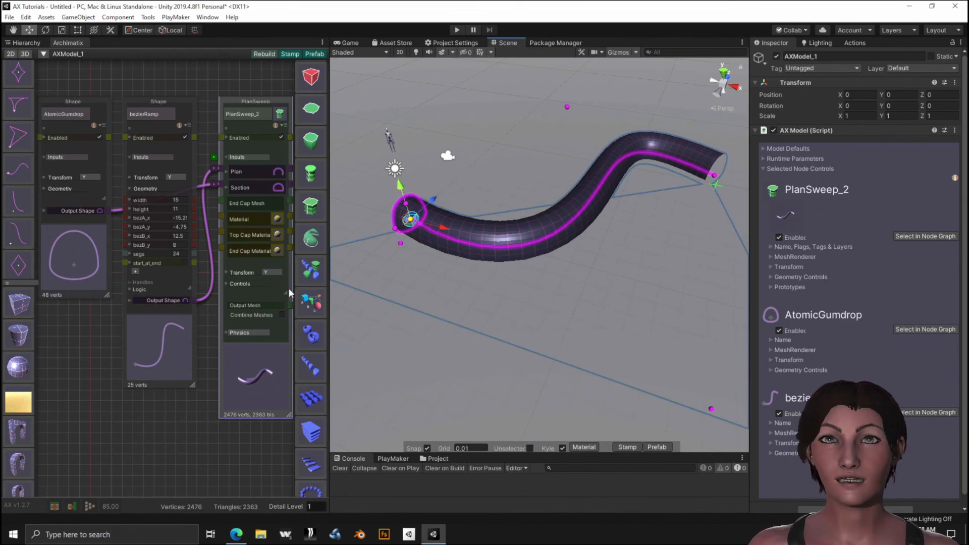
{"action": "left_click", "coordinate": [42, 211]}
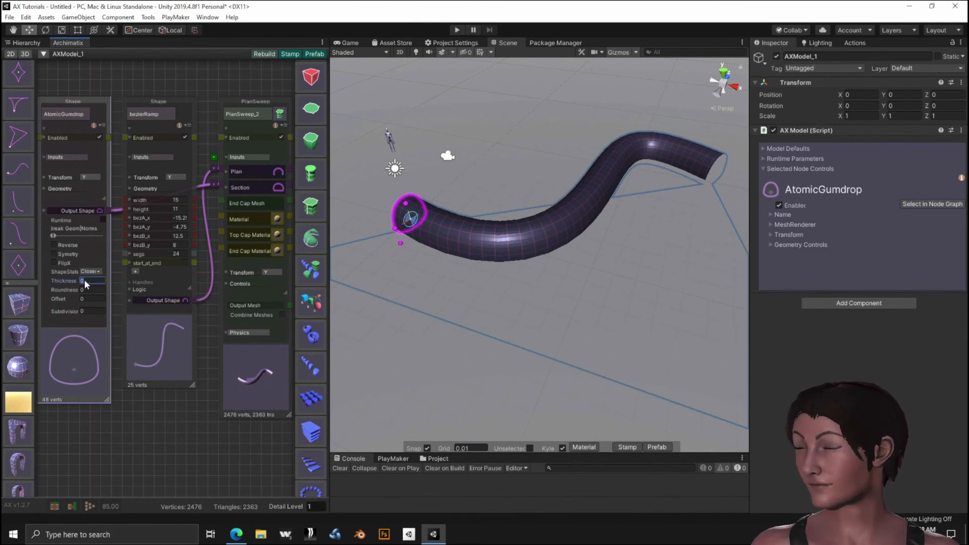
{"action": "type", "text": ".1"}
{"action": "key", "text": "Return"}
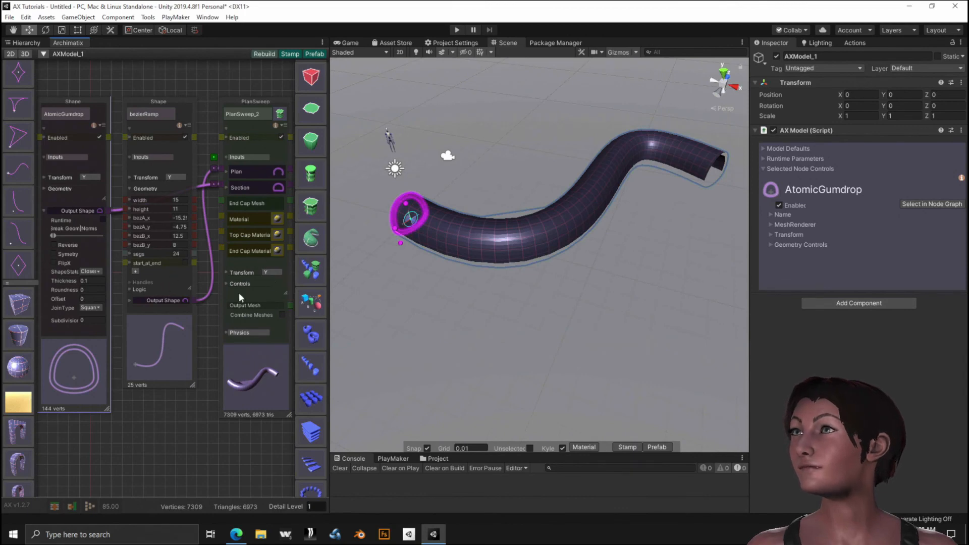
In the PlanSweep controls, disable Top Cap and Bottom Cap and enable End Cap A and End Cap B.
{"action": "left_click", "coordinate": [226, 283]}
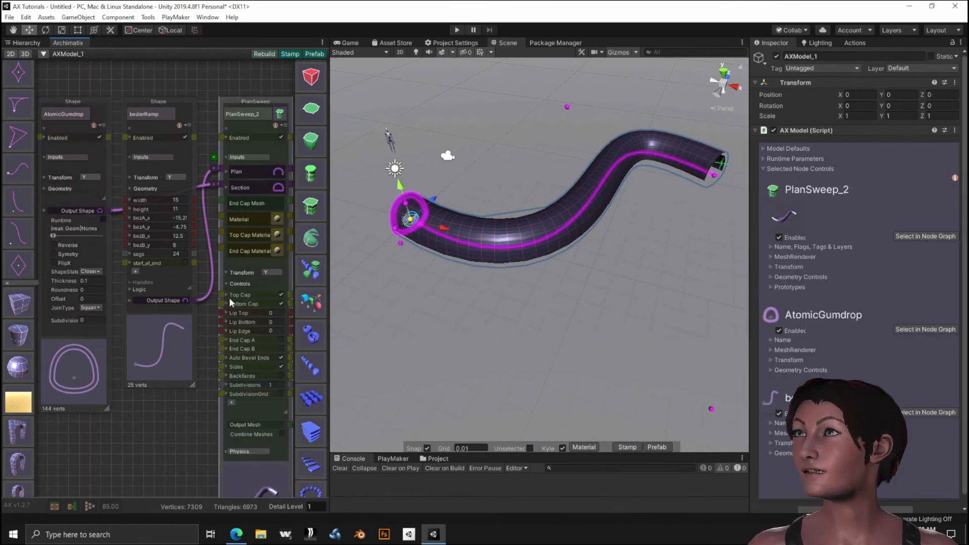
{"action": "left_click", "coordinate": [281, 295]}
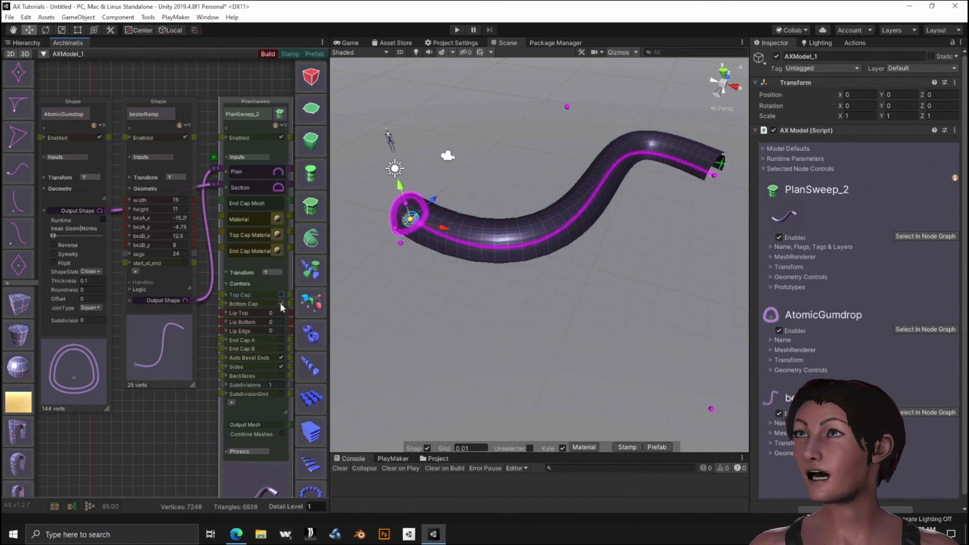
{"action": "left_click", "coordinate": [281, 340]}
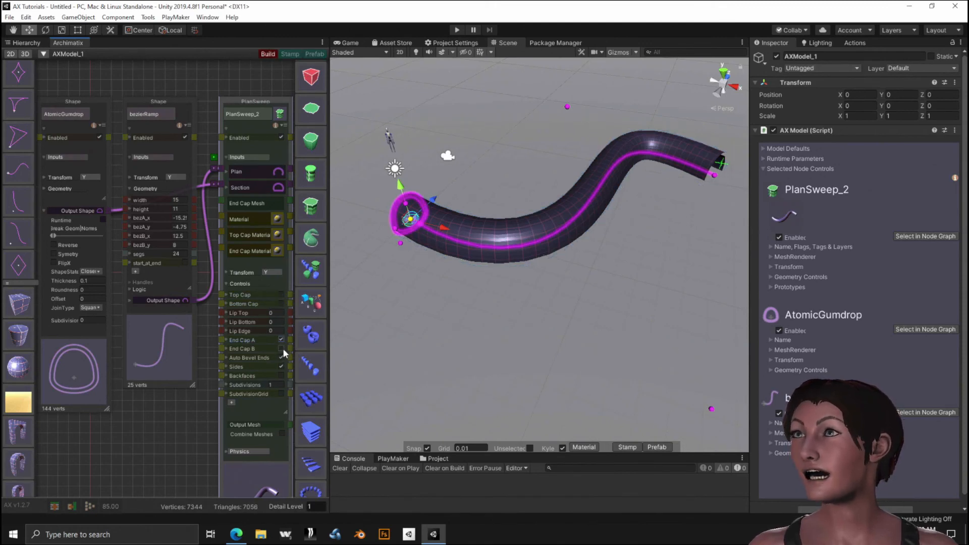
{"action": "left_click", "coordinate": [282, 348]}
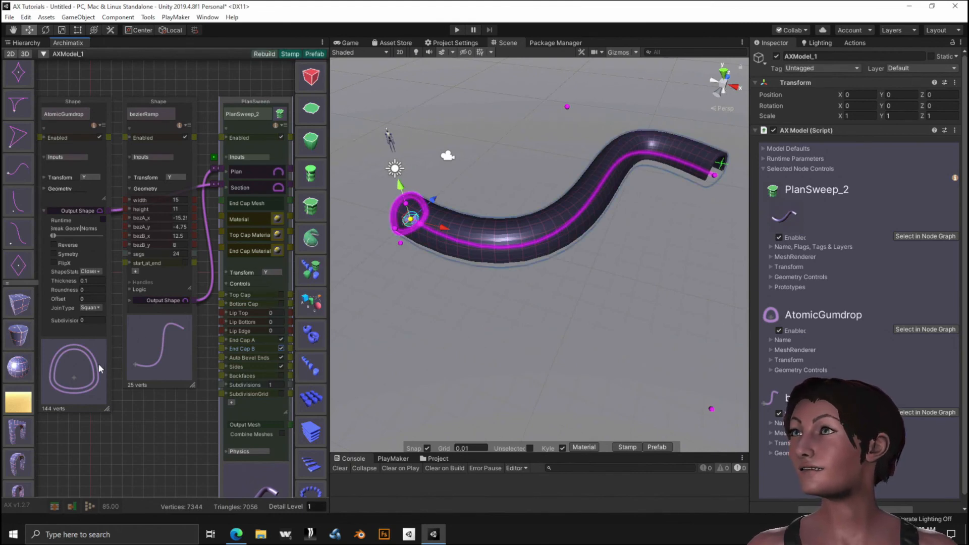
Raise the AtomicGumdrop section above the ground by setting its Trans_Y to 0.76.
{"action": "left_click", "coordinate": [44, 177]}
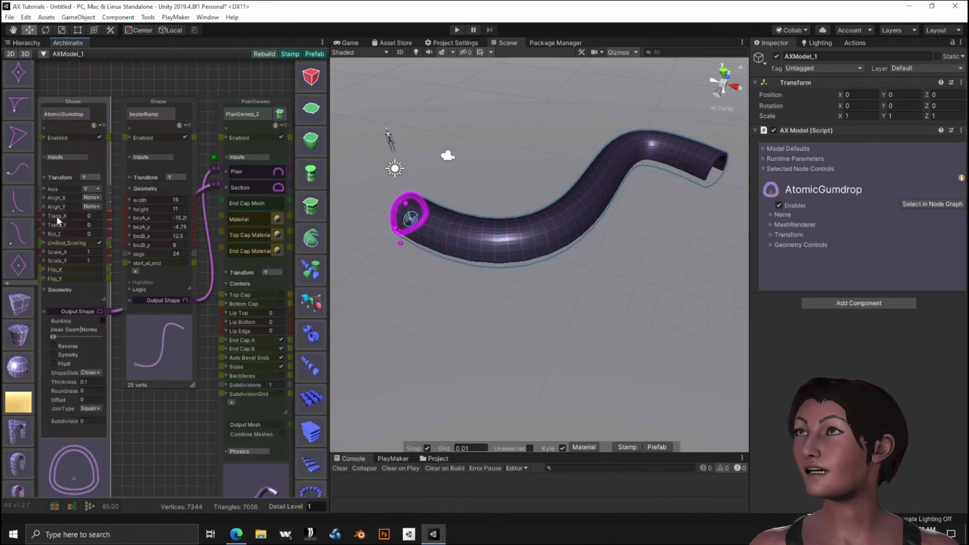
{"action": "left_click_drag", "start_coordinate": [55, 224], "coordinate": [60, 225]}
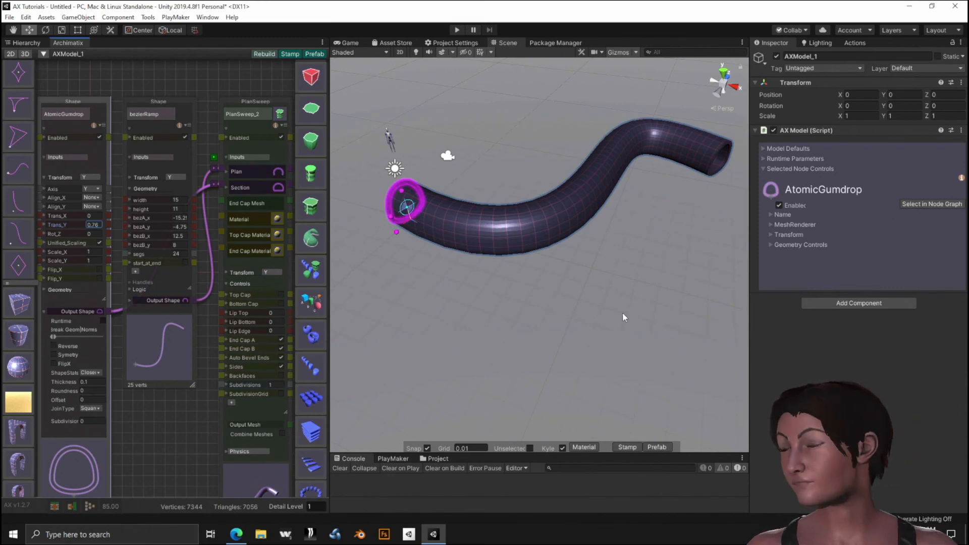
{"action": "left_click_drag", "start_coordinate": [675, 298], "coordinate": [629, 312], "text": "alt"}
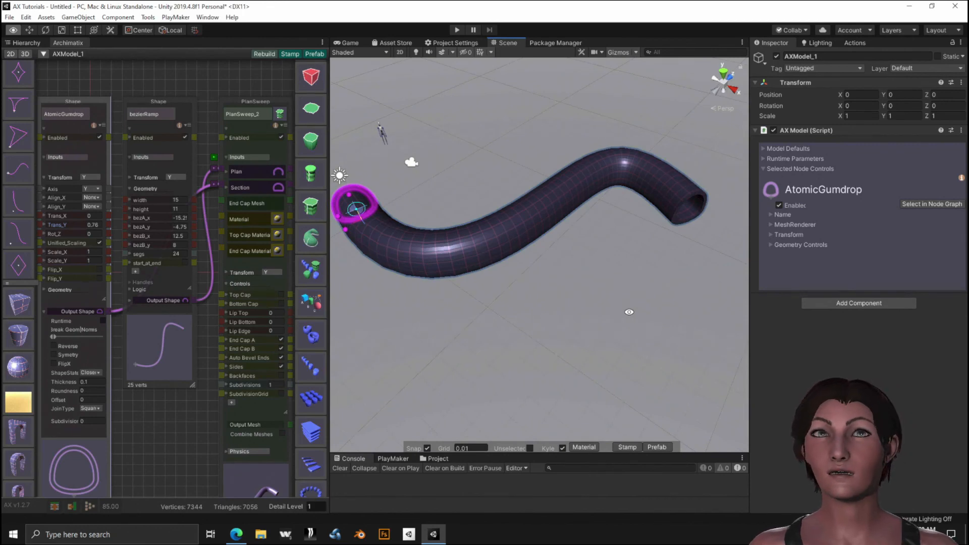
Switch the scene display to Shaded Wireframe and inspect the tube's mesh density up close.
{"action": "left_click", "coordinate": [352, 52]}
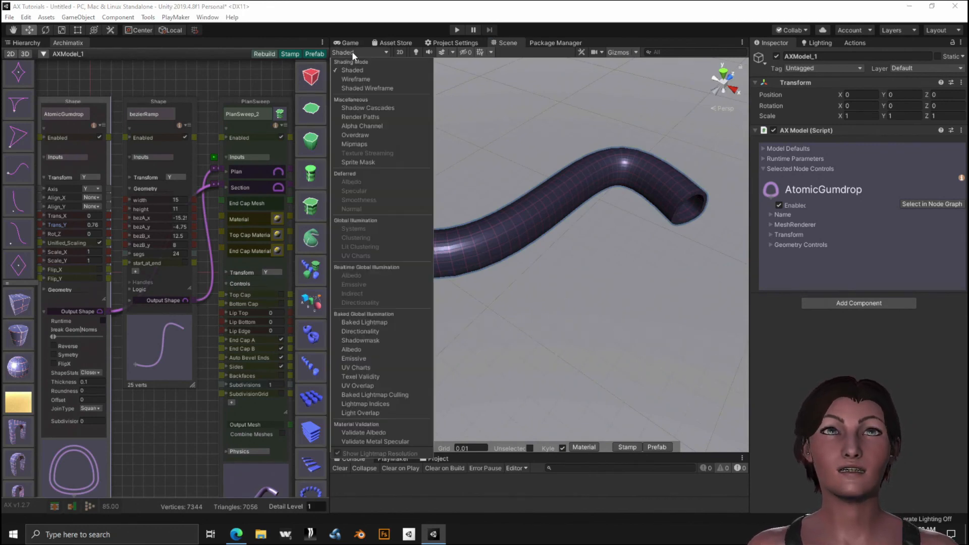
{"action": "left_click", "coordinate": [356, 89]}
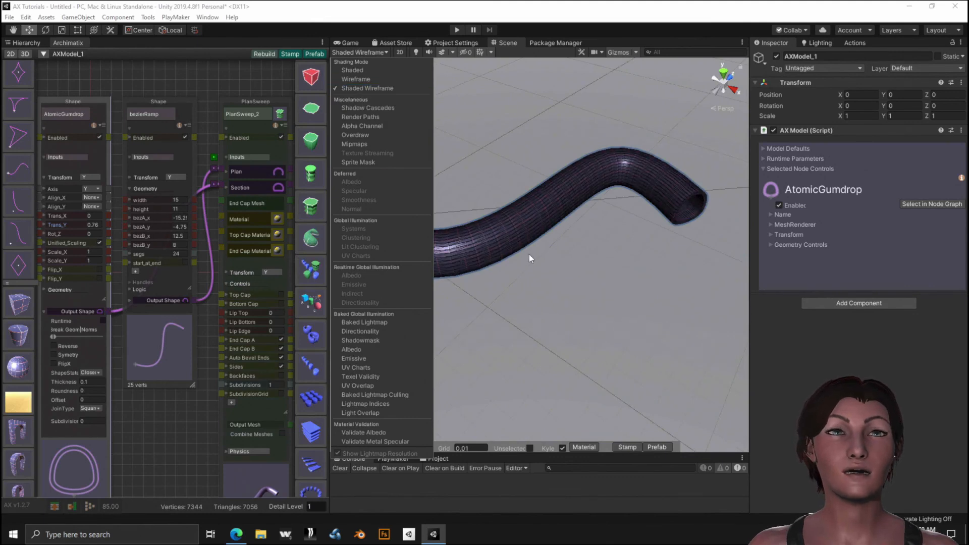
{"action": "scroll", "coordinate": [527, 254], "scroll_direction": "up", "scroll_amount": 5}
{"action": "mouse_move", "coordinate": [525, 254]}
{"action": "left_mouse_down", "text": "alt"}
{"action": "mouse_move", "coordinate": [505, 243]}
{"action": "mouse_move", "coordinate": [441, 268]}
{"action": "mouse_move", "coordinate": [416, 259]}
{"action": "mouse_move", "coordinate": [381, 270]}
{"action": "mouse_move", "coordinate": [502, 273]}
{"action": "mouse_move", "coordinate": [517, 255]}
{"action": "left_mouse_up", "text": "alt"}
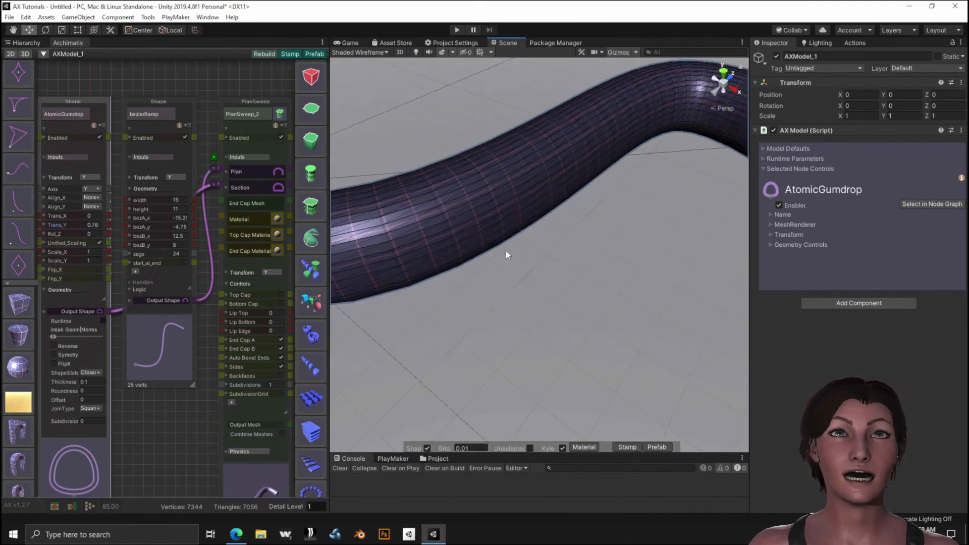
{"action": "scroll", "coordinate": [506, 252], "scroll_direction": "down", "scroll_amount": 6}
{"action": "left_click_drag", "start_coordinate": [481, 283], "coordinate": [498, 281], "text": "alt"}
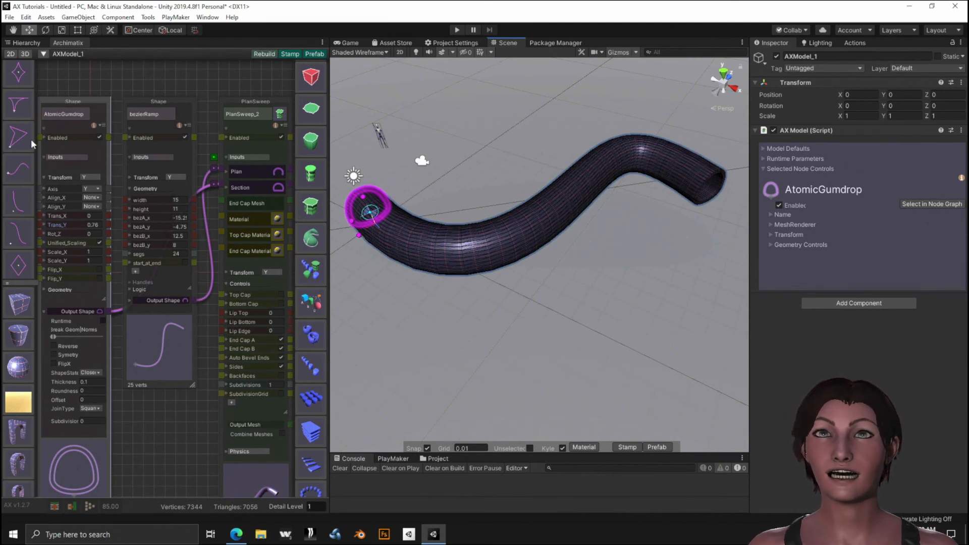
Collapse the AtomicGumdrop's transform and output settings and reduce its geometry segs to 3.
{"action": "left_click", "coordinate": [44, 178]}
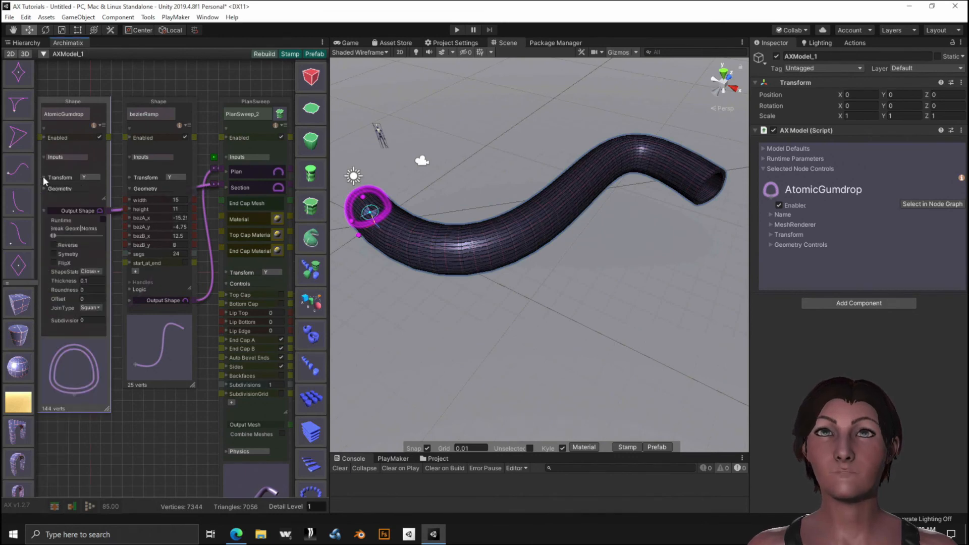
{"action": "left_click", "coordinate": [43, 210]}
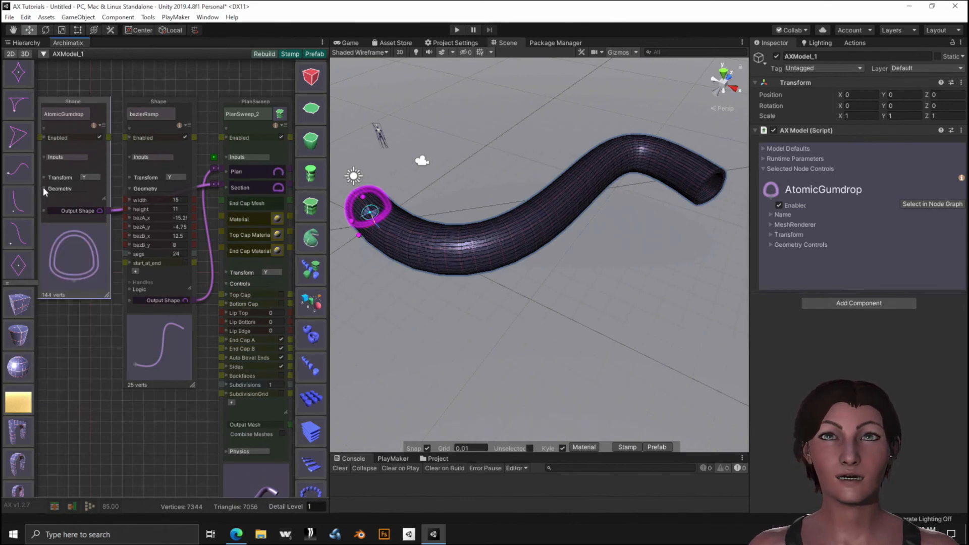
{"action": "left_click", "coordinate": [43, 188]}
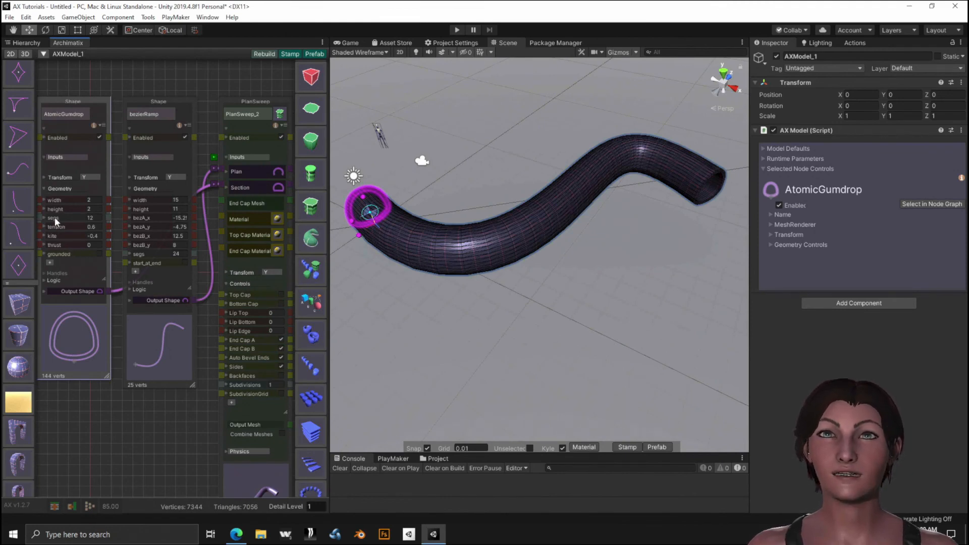
{"action": "left_click_drag", "start_coordinate": [55, 221], "coordinate": [48, 223]}
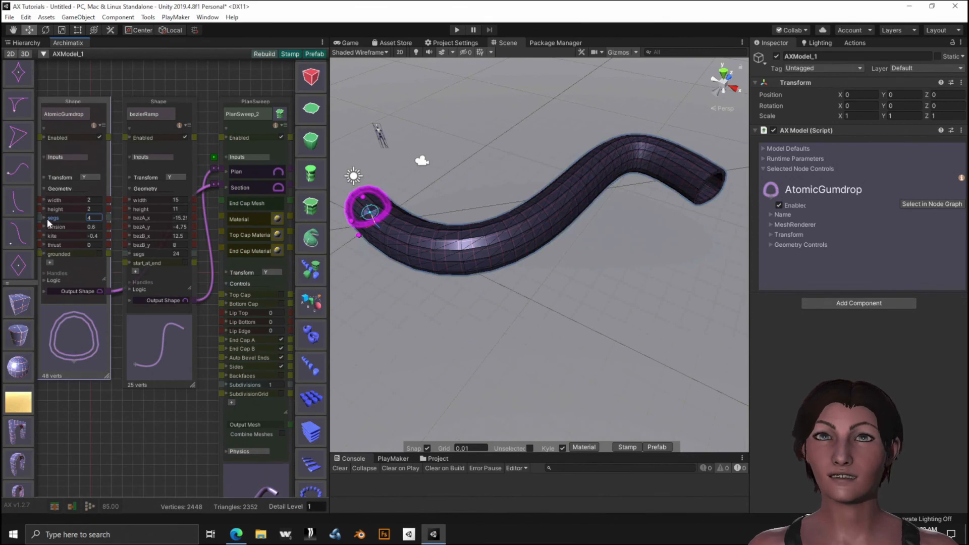
{"action": "left_click_drag", "start_coordinate": [49, 223], "coordinate": [48, 222]}
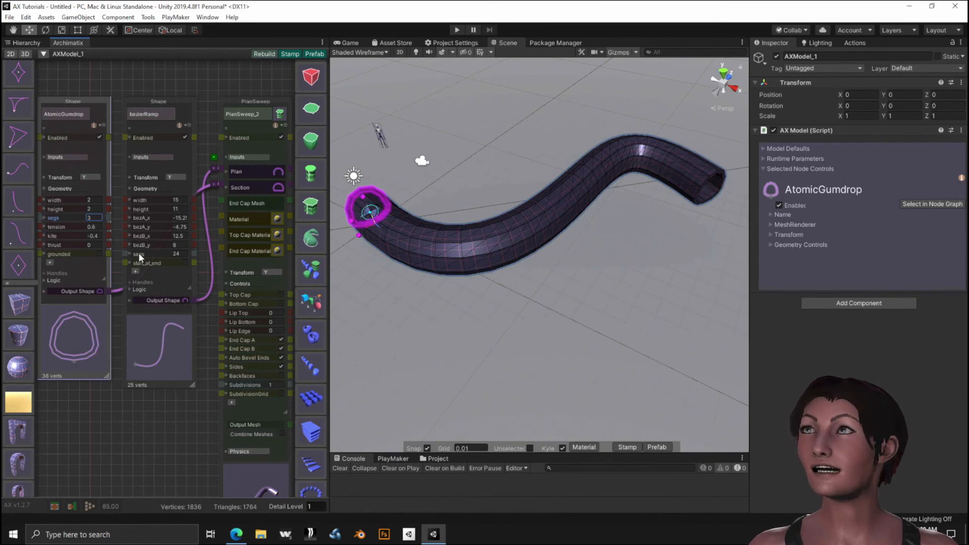
Try the bezierRamp's segs at 4 and 249, and settle on 23.
{"action": "left_click_drag", "start_coordinate": [140, 255], "coordinate": [127, 259]}
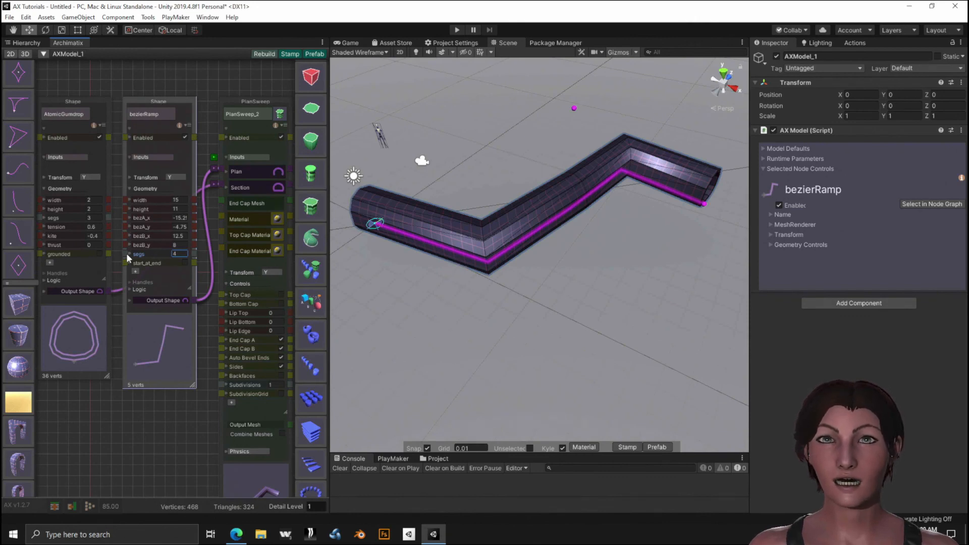
{"action": "left_click_drag", "start_coordinate": [126, 253], "coordinate": [232, 250]}
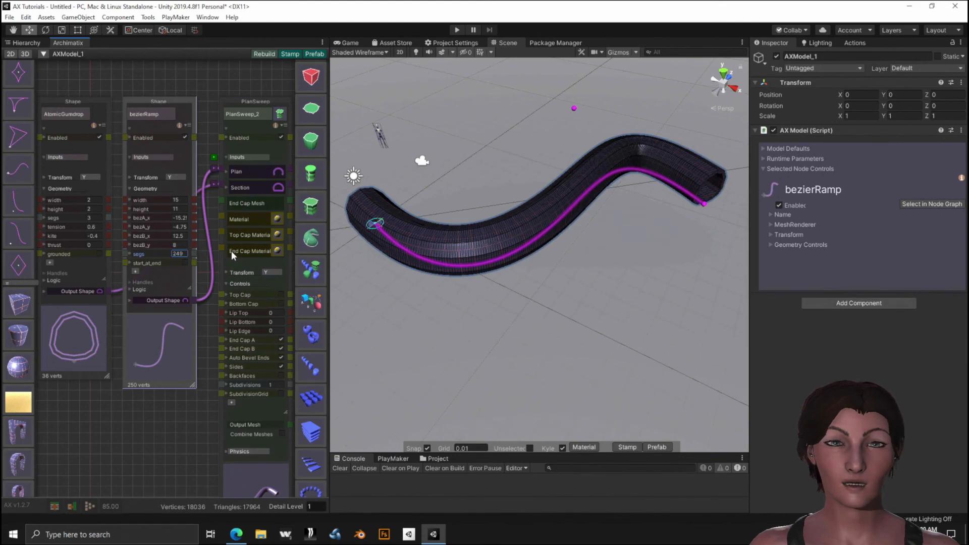
{"action": "left_click_drag", "start_coordinate": [231, 250], "coordinate": [138, 257]}
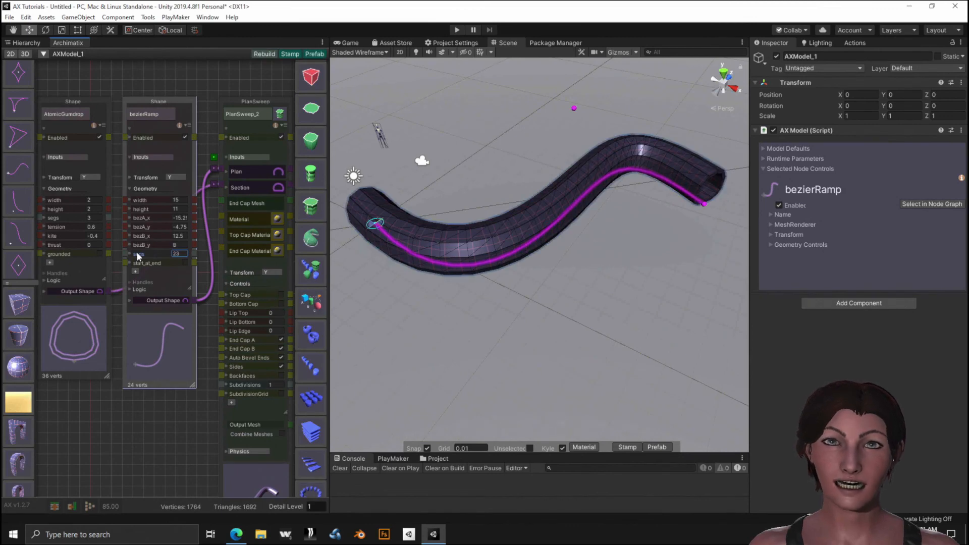
Set the bezierRamp's segs to 24 and check the tube's mesh from near and far.
{"action": "left_click_drag", "start_coordinate": [137, 257], "coordinate": [139, 257]}
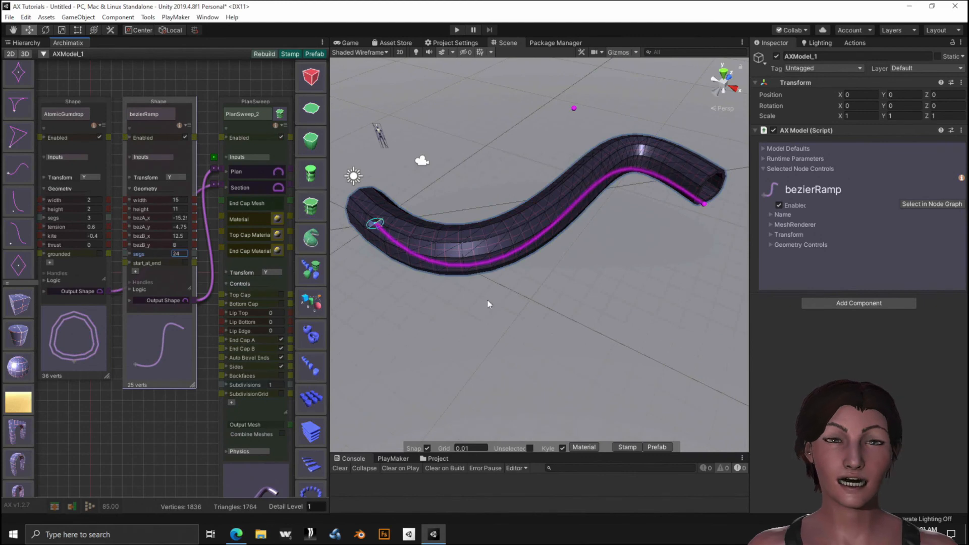
{"action": "left_click_drag", "start_coordinate": [514, 316], "coordinate": [496, 285], "text": "alt"}
{"action": "scroll", "coordinate": [449, 277], "scroll_direction": "up", "scroll_amount": 3}
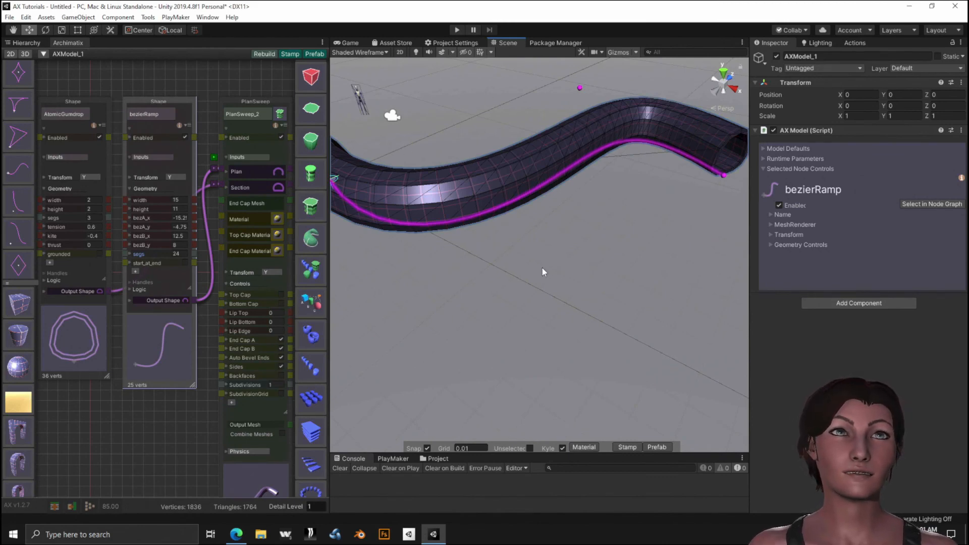
{"action": "scroll", "coordinate": [541, 263], "scroll_direction": "down", "scroll_amount": 5}
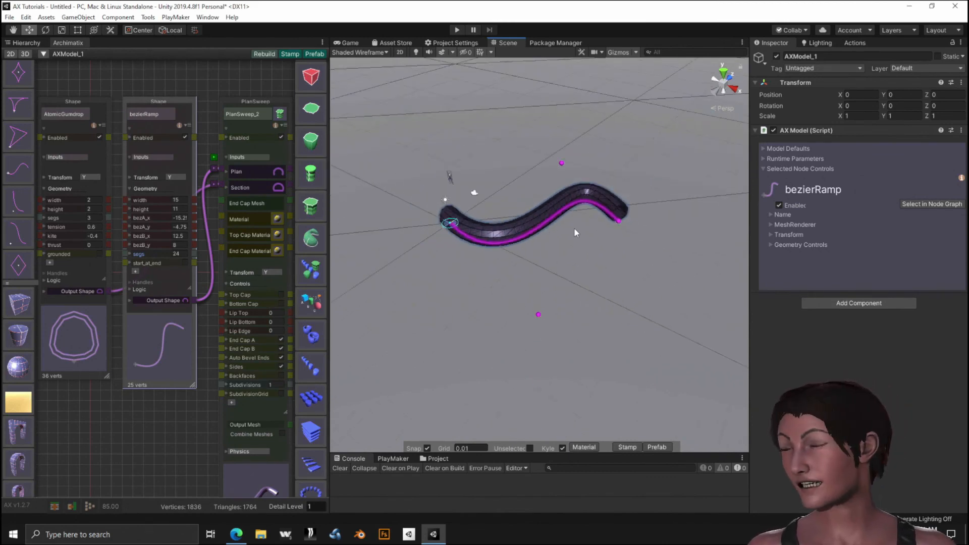
Stretch the bezierRamp by moving its end point in the scene, to a width of about 38.5 and height of about 19.75.
{"action": "left_click_drag", "start_coordinate": [602, 222], "coordinate": [613, 292], "text": "alt"}
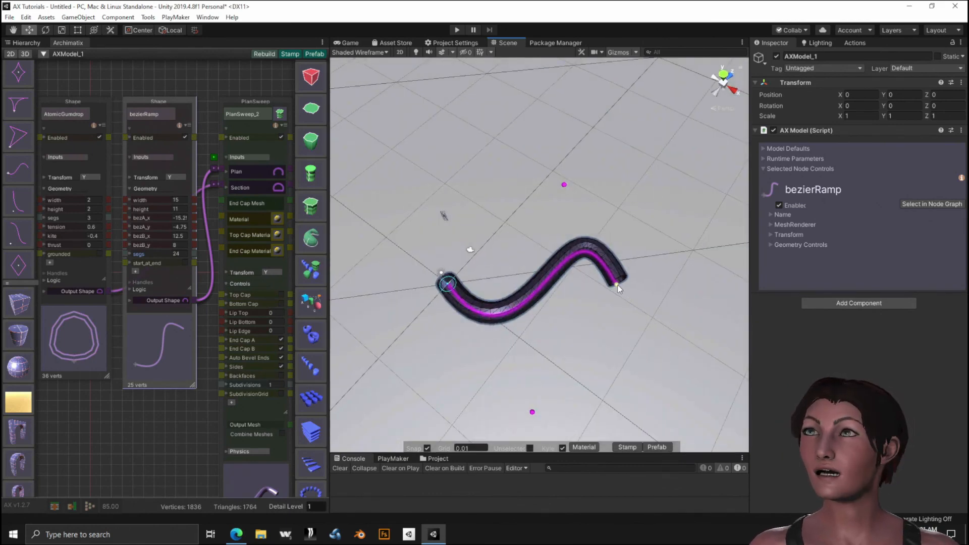
{"action": "scroll", "coordinate": [619, 288], "scroll_direction": "down", "scroll_amount": 3}
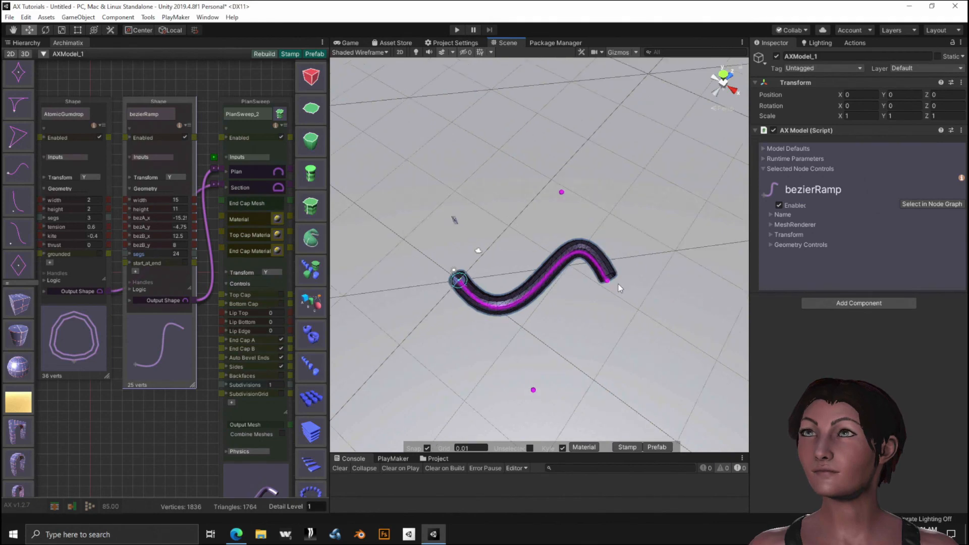
{"action": "left_click_drag", "start_coordinate": [601, 280], "coordinate": [719, 365]}
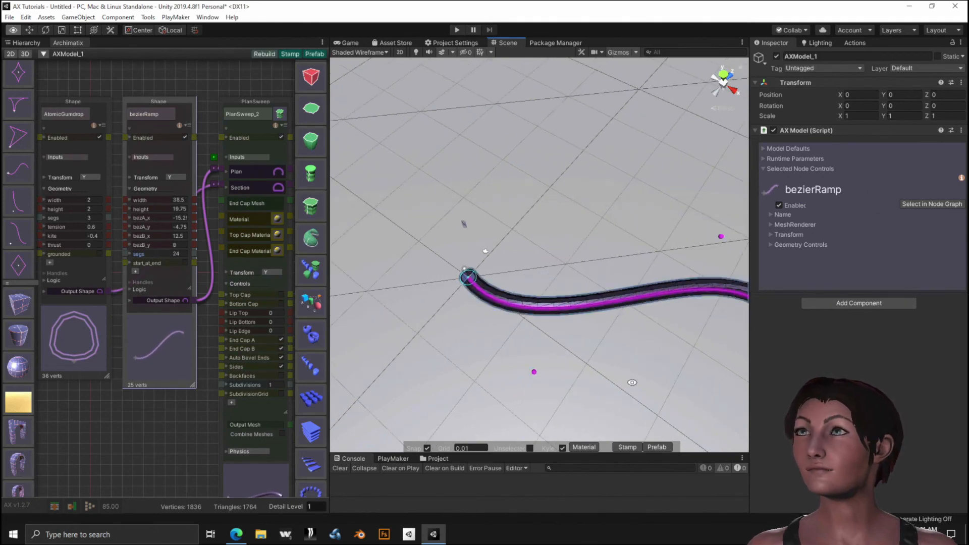
{"action": "middle_click_drag", "start_coordinate": [633, 386], "coordinate": [566, 321]}
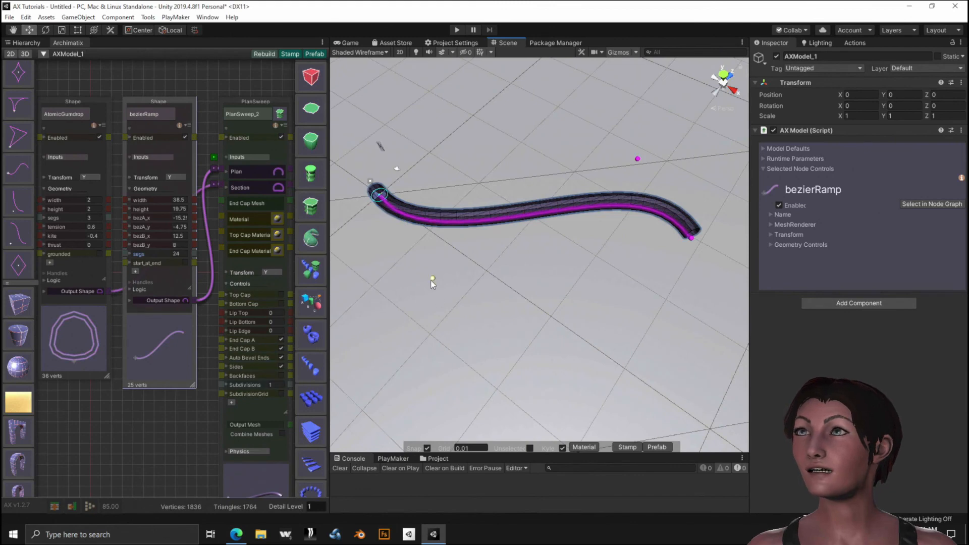
Pull the bezierRamp's curve handles outward to about -27, -15.25 for bezA and 27, 17.25 for bezB.
{"action": "left_click_drag", "start_coordinate": [432, 280], "coordinate": [509, 387]}
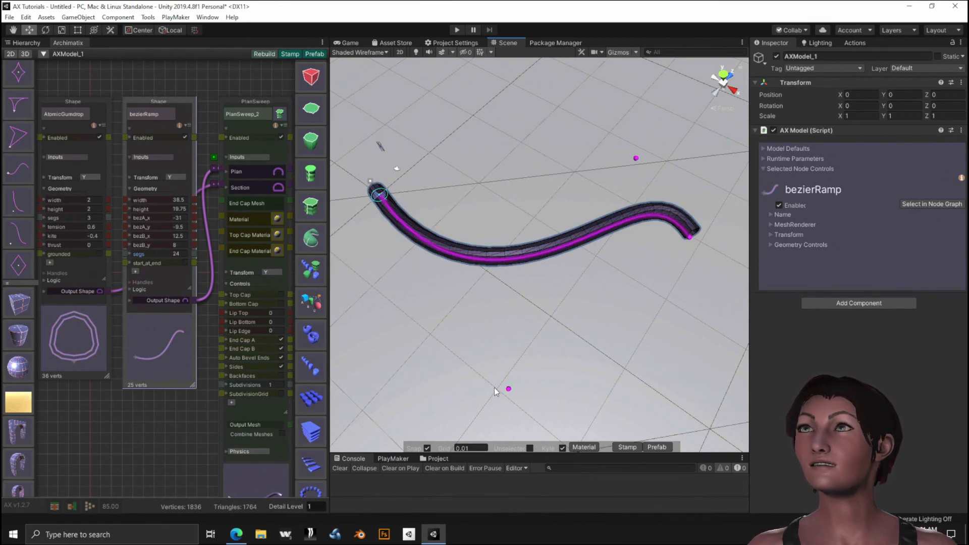
{"action": "left_click_drag", "start_coordinate": [507, 390], "coordinate": [437, 416]}
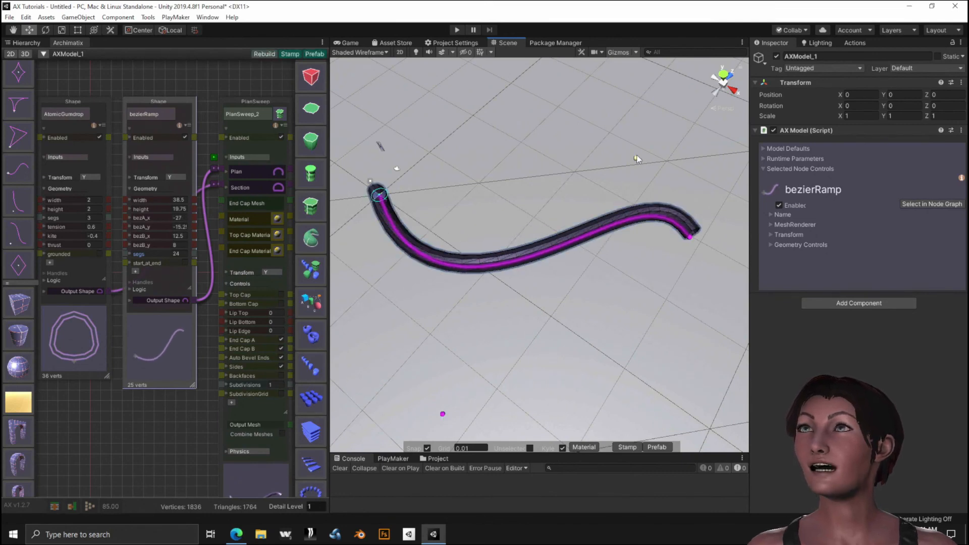
{"action": "left_click_drag", "start_coordinate": [635, 159], "coordinate": [595, 37]}
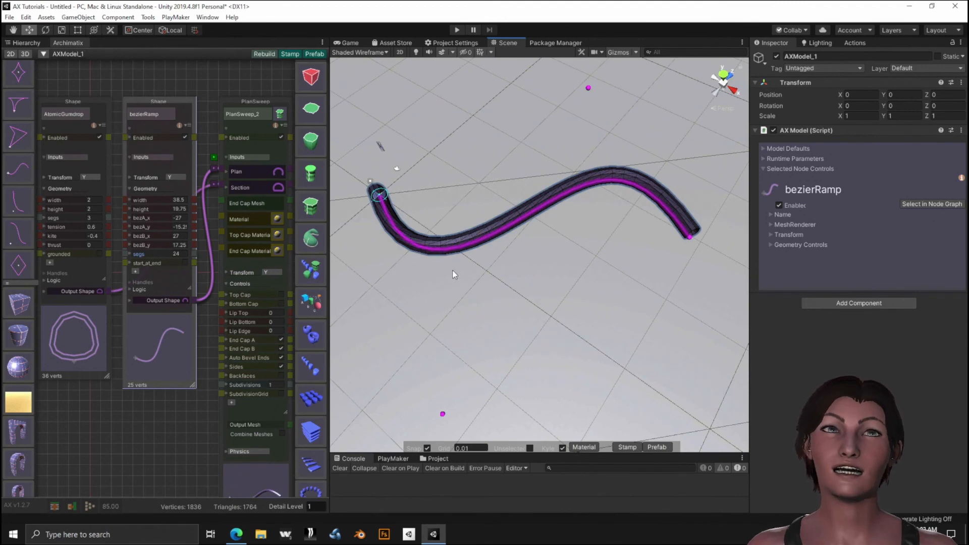
{"action": "scroll", "coordinate": [483, 296], "scroll_direction": "down", "scroll_amount": 4}
{"action": "left_click_drag", "start_coordinate": [494, 310], "coordinate": [385, 265], "text": "alt"}
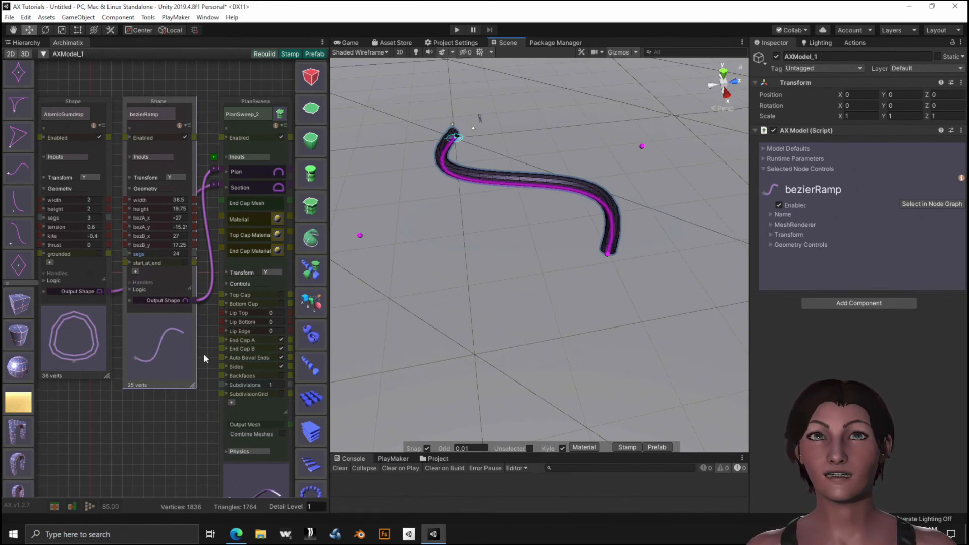
Expand the bezierRamp node's Logic code, examine how the script builds the bezier curve, and collapse it again.
{"action": "scroll", "coordinate": [167, 384], "scroll_direction": "down", "scroll_amount": 3}
{"action": "scroll", "coordinate": [165, 382], "scroll_direction": "down", "scroll_amount": 2}
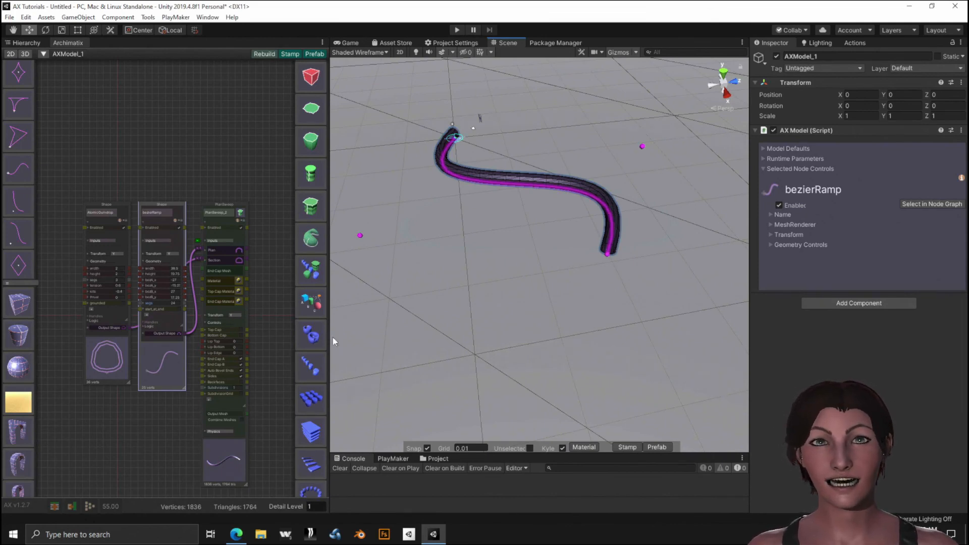
{"action": "scroll", "coordinate": [146, 296], "scroll_direction": "up", "scroll_amount": 6}
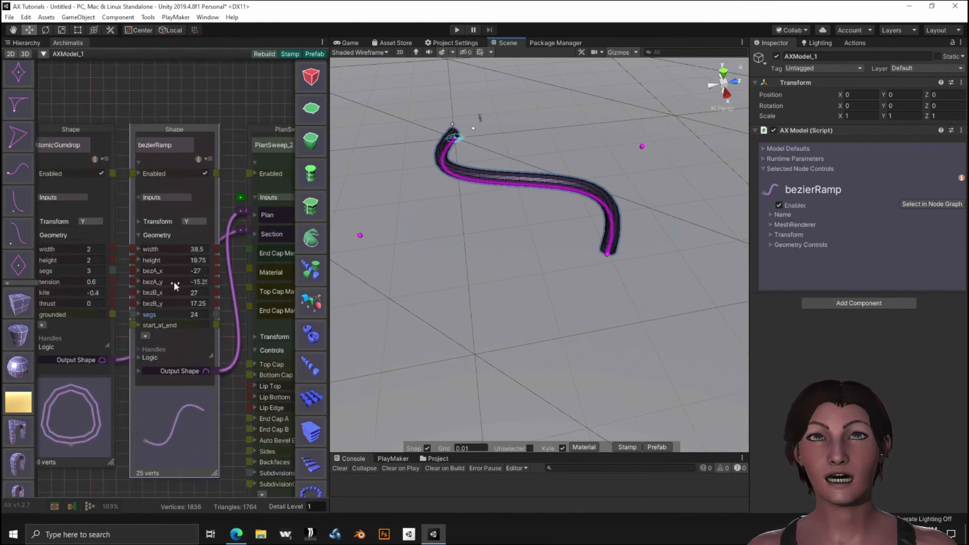
{"action": "left_click", "coordinate": [139, 358]}
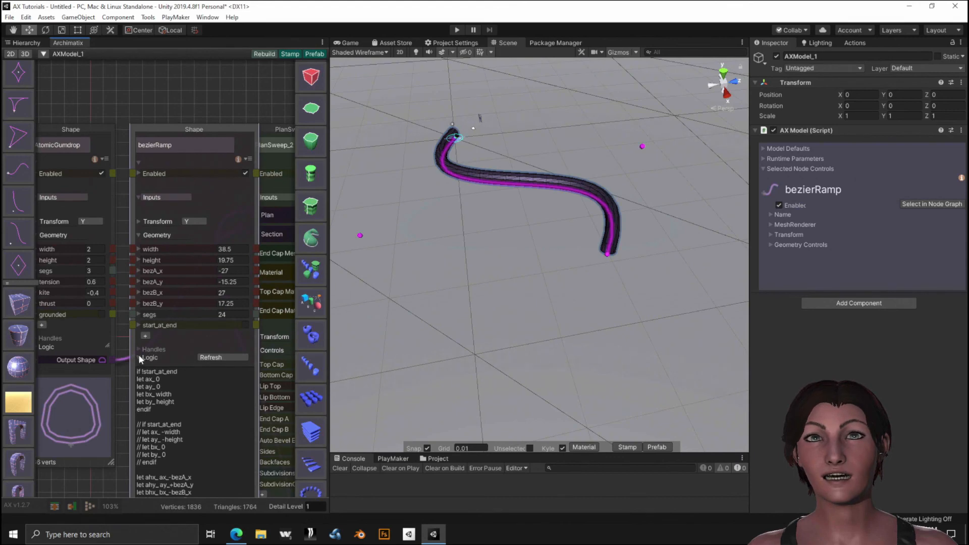
{"action": "scroll", "coordinate": [194, 437], "scroll_direction": "down", "scroll_amount": 2}
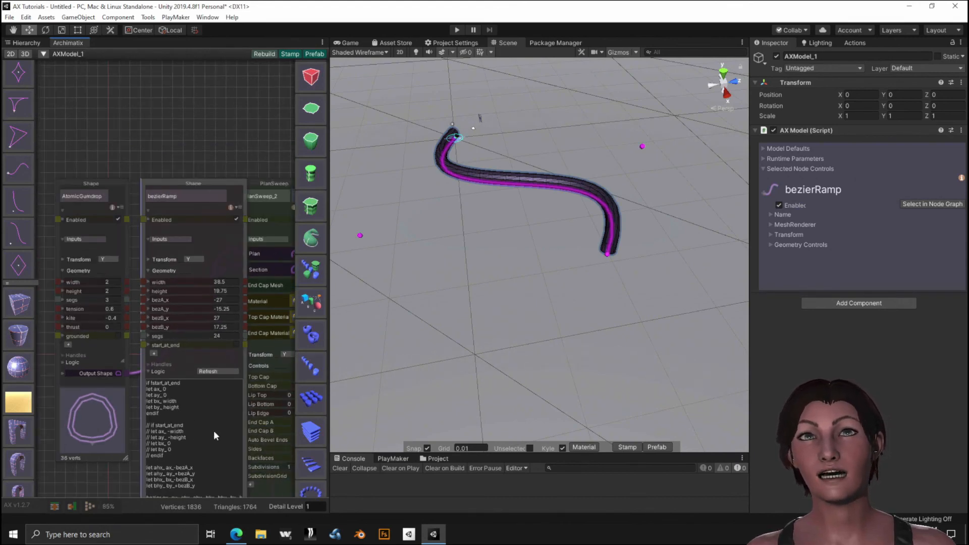
{"action": "middle_click_drag", "start_coordinate": [129, 463], "coordinate": [127, 369]}
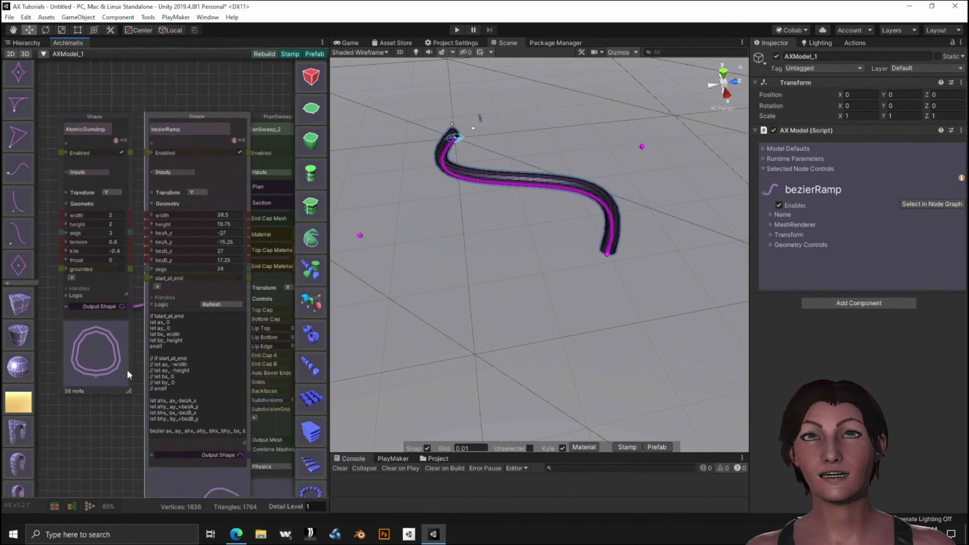
{"action": "scroll", "coordinate": [83, 255], "scroll_direction": "up", "scroll_amount": 3}
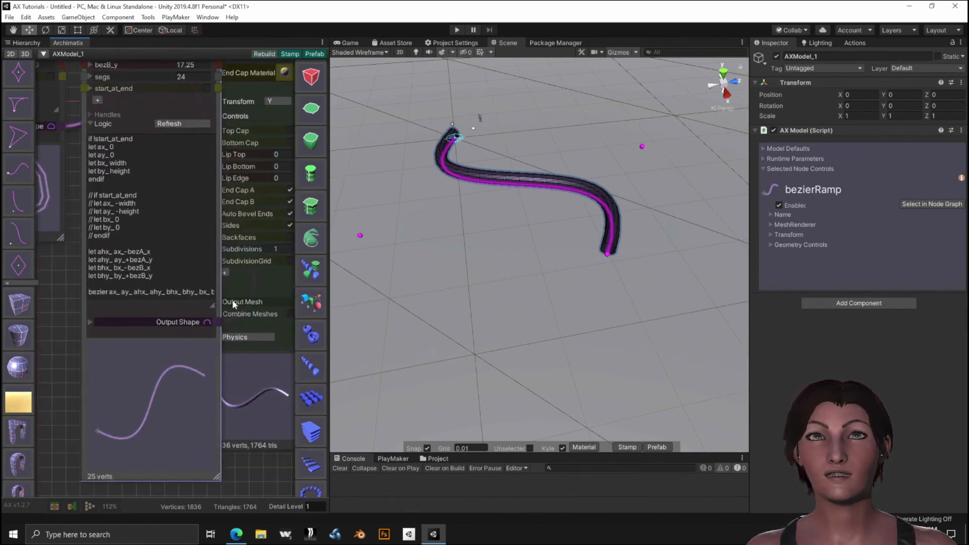
{"action": "left_click", "coordinate": [90, 125]}
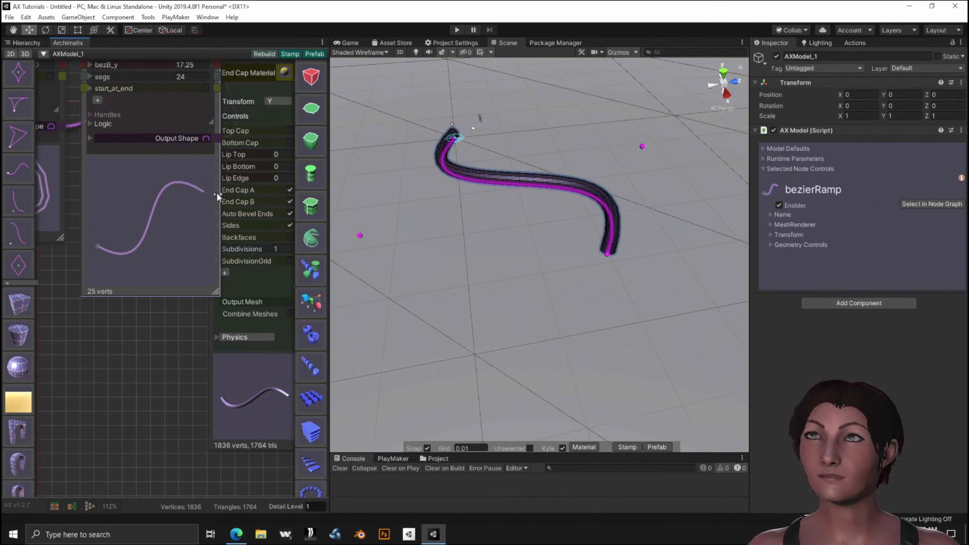
Flatten the tube's curve by moving its handles to about -26.25, -0.75 for bezA and 19.5, -5.25 for bezB.
{"action": "middle_click_drag", "start_coordinate": [140, 338], "coordinate": [137, 455]}
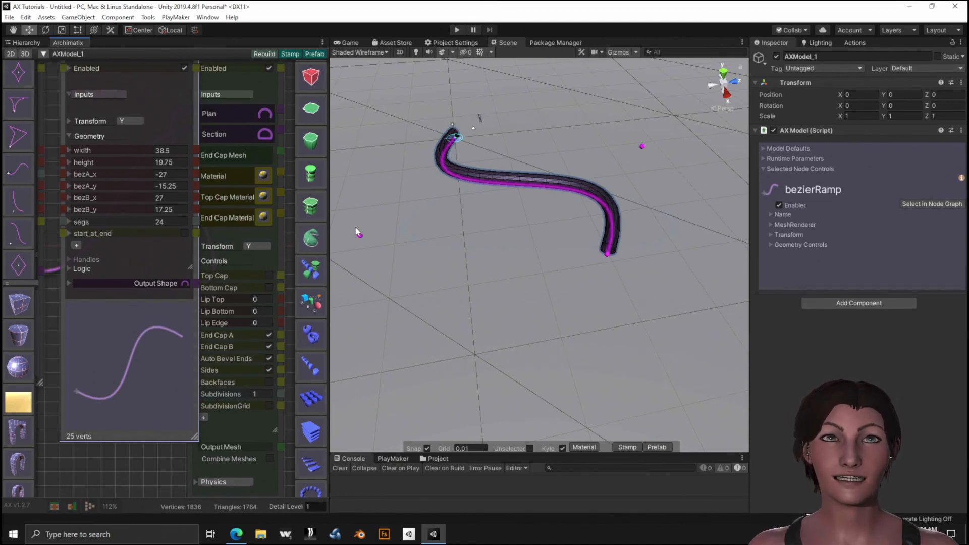
{"action": "left_click_drag", "start_coordinate": [361, 237], "coordinate": [458, 219]}
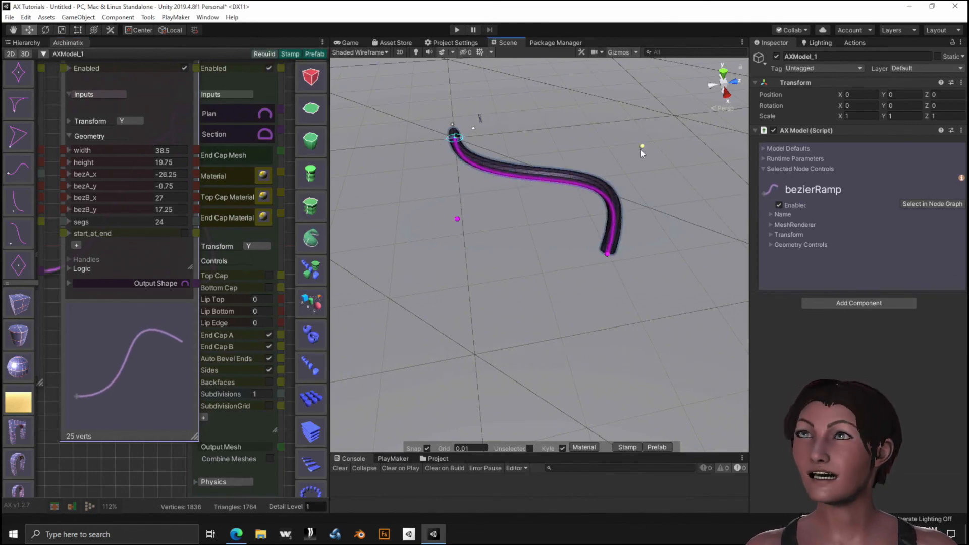
{"action": "left_click_drag", "start_coordinate": [641, 147], "coordinate": [542, 230]}
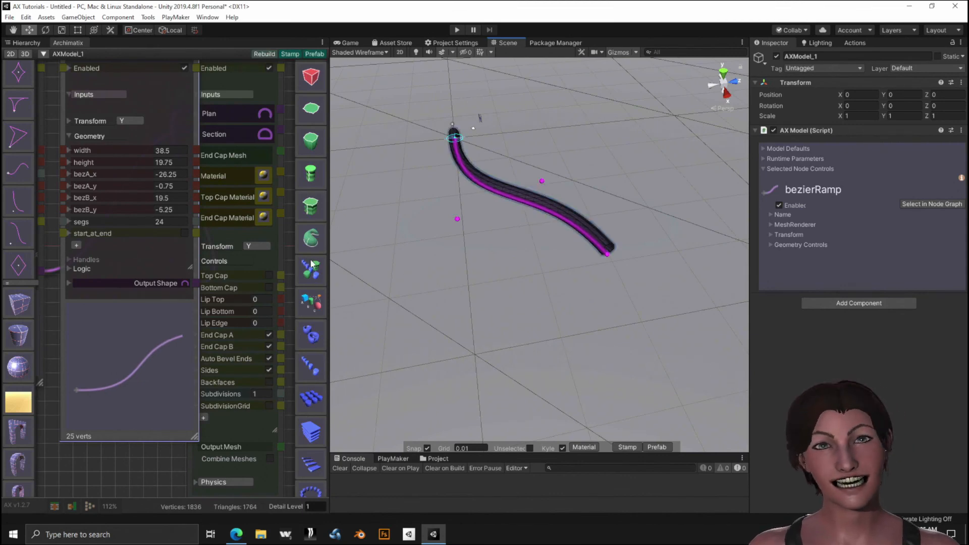
Move the PlanSweep_2 node away from the two shape nodes so its connections are clear in the graph.
{"action": "scroll", "coordinate": [176, 267], "scroll_direction": "down", "scroll_amount": 8}
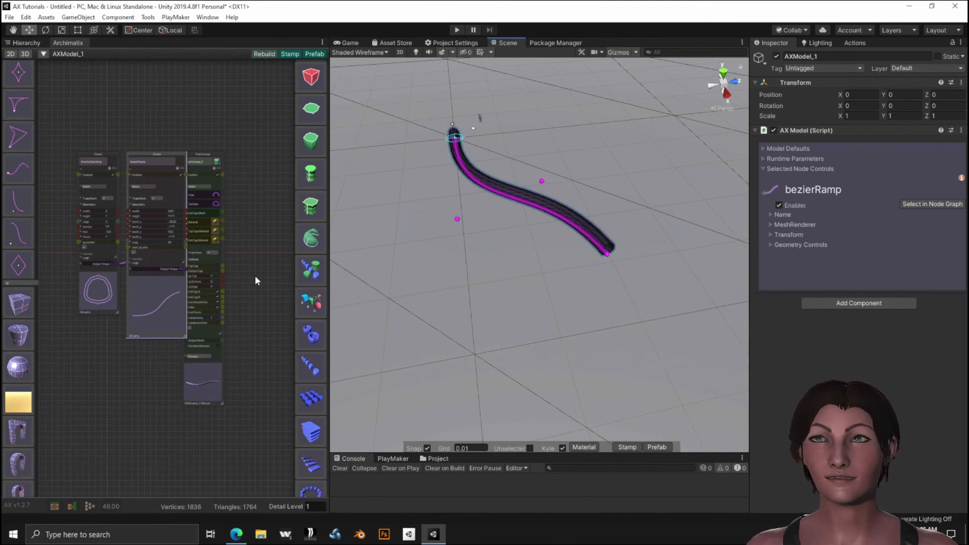
{"action": "middle_click_drag", "start_coordinate": [248, 265], "coordinate": [215, 163]}
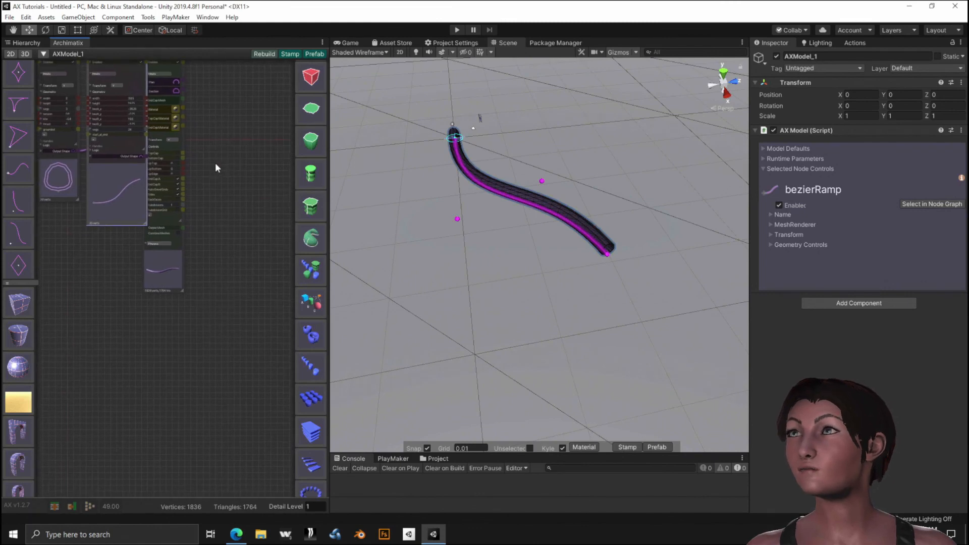
{"action": "left_click", "coordinate": [165, 282]}
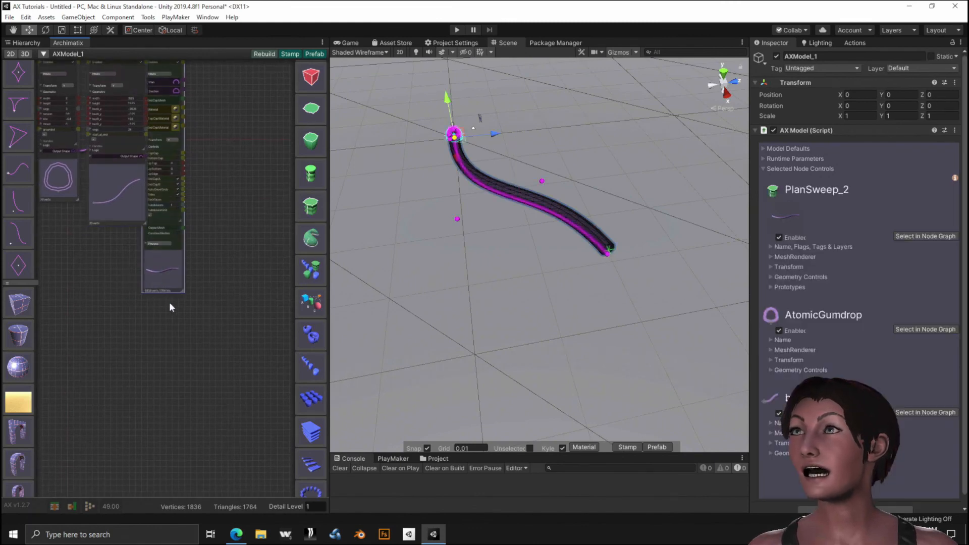
{"action": "left_click_drag", "start_coordinate": [163, 289], "coordinate": [244, 223]}
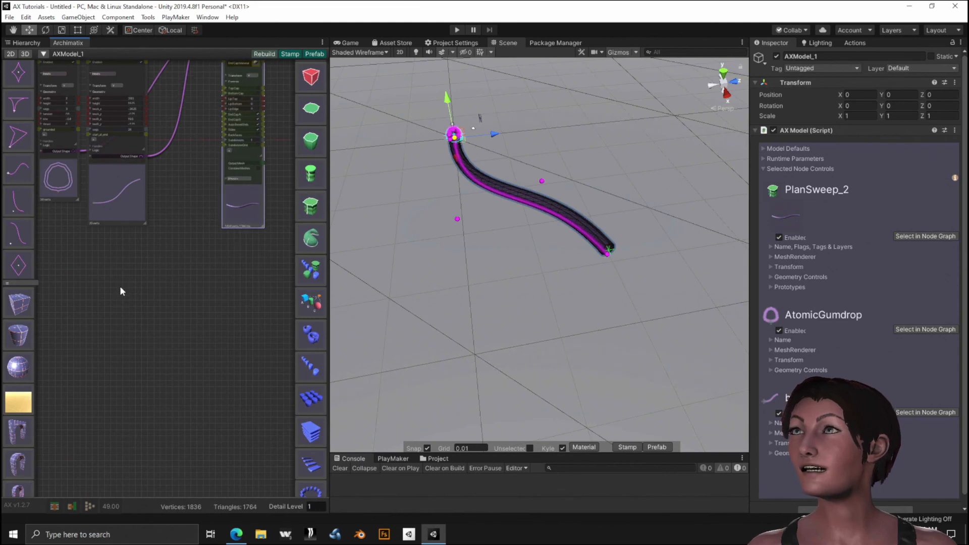
{"action": "middle_click_drag", "start_coordinate": [181, 247], "coordinate": [159, 379]}
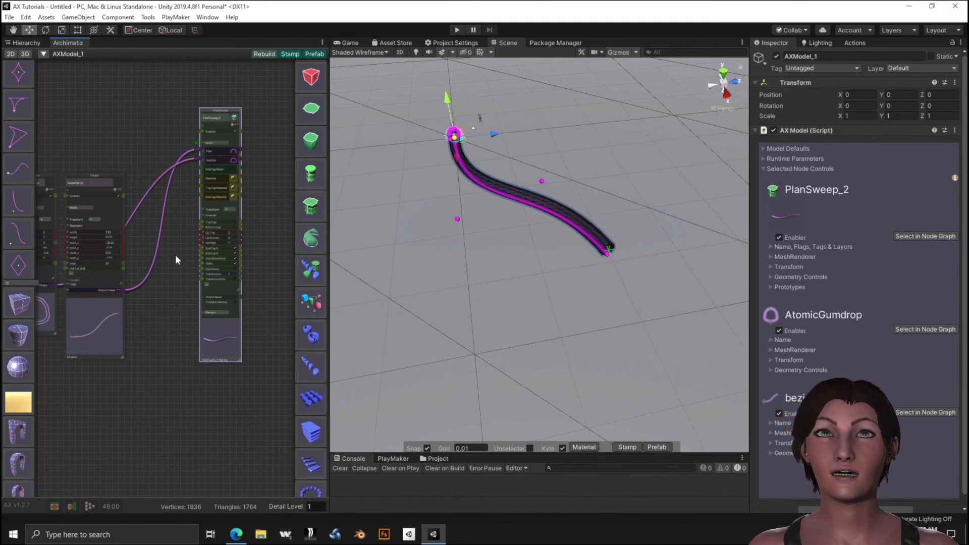
Expand the PlanSweep_2 node's transform settings and shift the tube by setting Trans_X to about -41.8.
{"action": "scroll", "coordinate": [175, 255], "scroll_direction": "up", "scroll_amount": 3}
{"action": "scroll", "coordinate": [185, 240], "scroll_direction": "up", "scroll_amount": 1}
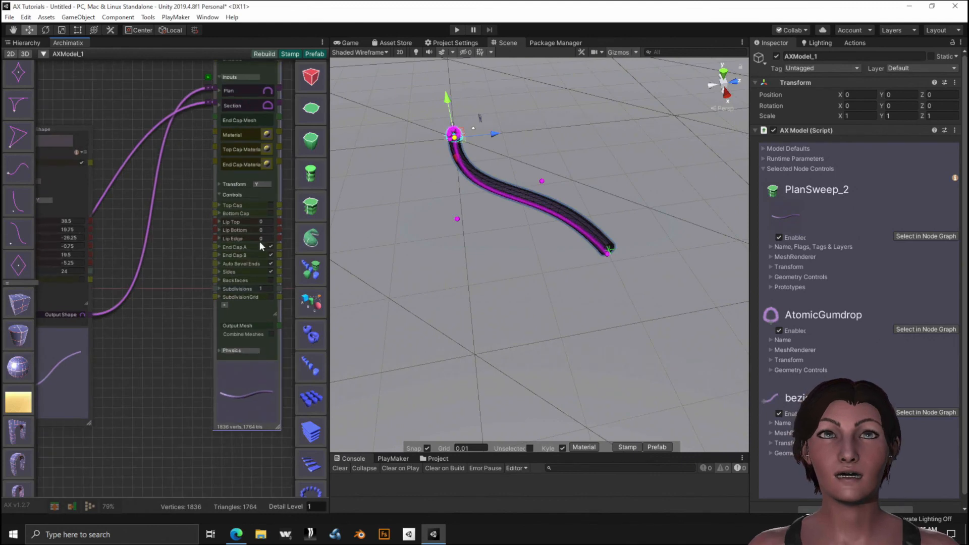
{"action": "left_click", "coordinate": [219, 183]}
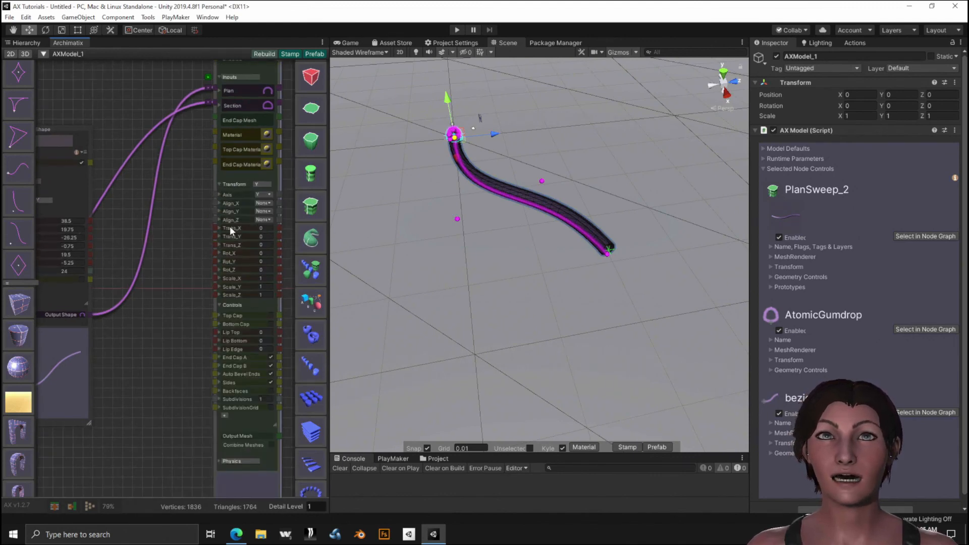
{"action": "left_click_drag", "start_coordinate": [231, 232], "coordinate": [628, 253]}
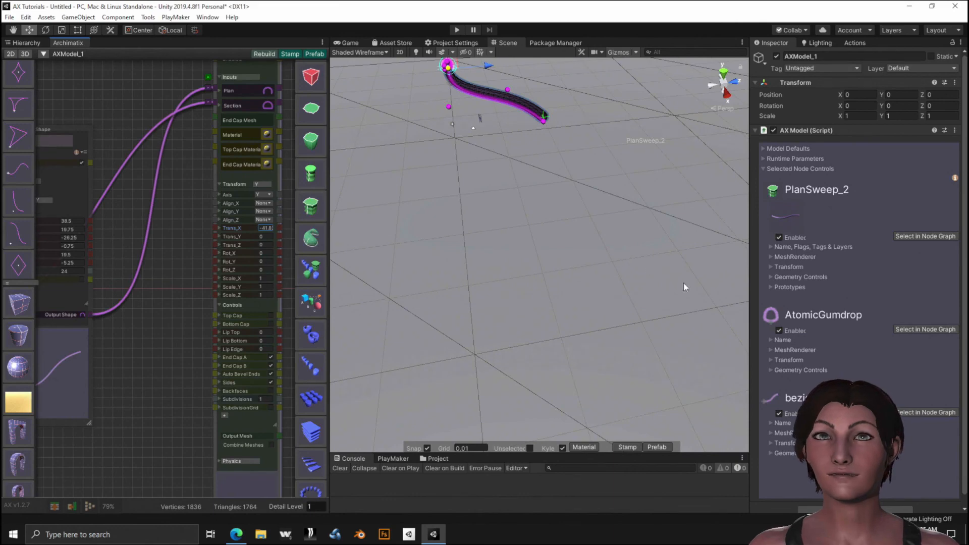
Add an Extrude node below the shape nodes and feed the AtomicGumdrop's output shape into its Plan input.
{"action": "middle_click_drag", "start_coordinate": [178, 381], "coordinate": [328, 176]}
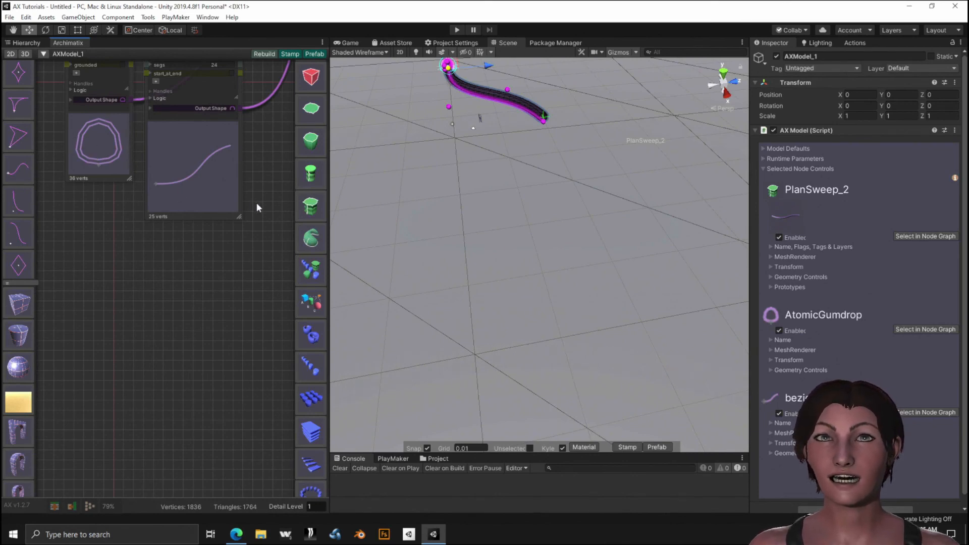
{"action": "left_click", "coordinate": [310, 177]}
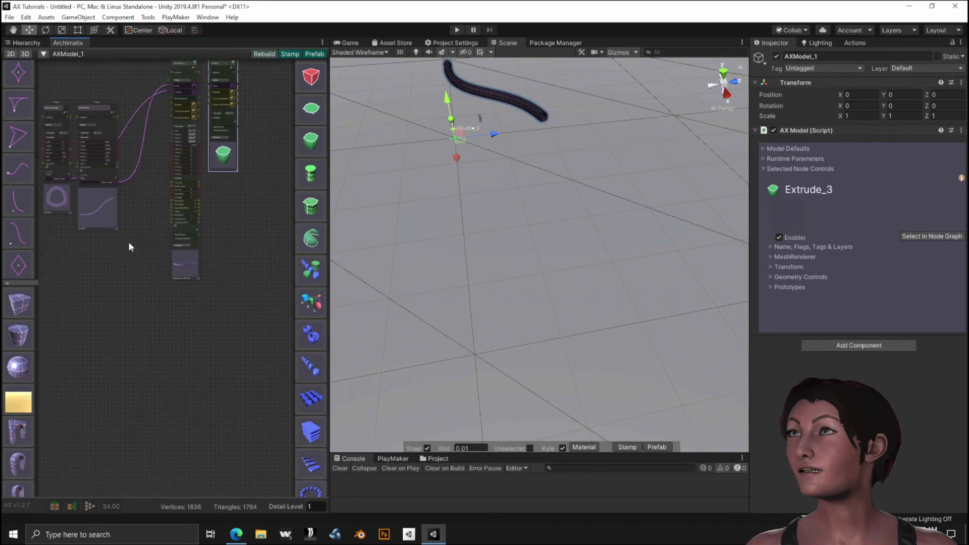
{"action": "left_click_drag", "start_coordinate": [242, 151], "coordinate": [130, 358]}
{"action": "scroll", "coordinate": [86, 252], "scroll_direction": "up", "scroll_amount": 3}
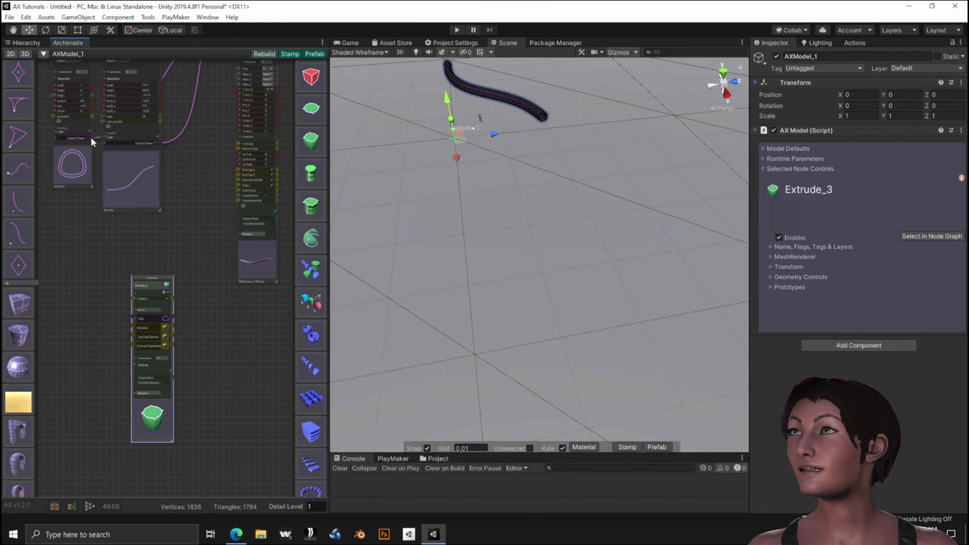
{"action": "left_click_drag", "start_coordinate": [91, 135], "coordinate": [133, 317]}
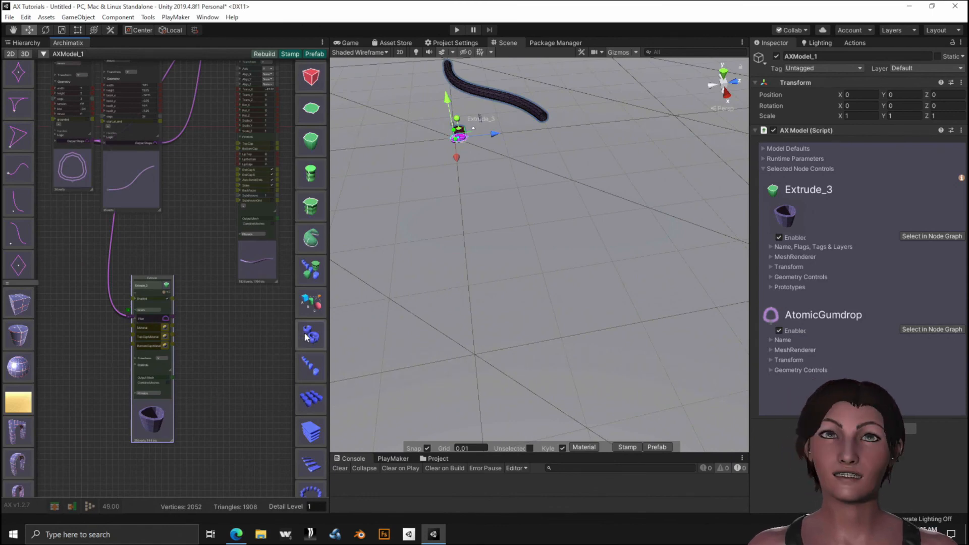
Add a PlanDeformer node beside the Extrude node and feed the Extrude's output mesh into its Input Mesh.
{"action": "scroll", "coordinate": [302, 335], "scroll_direction": "down", "scroll_amount": 5}
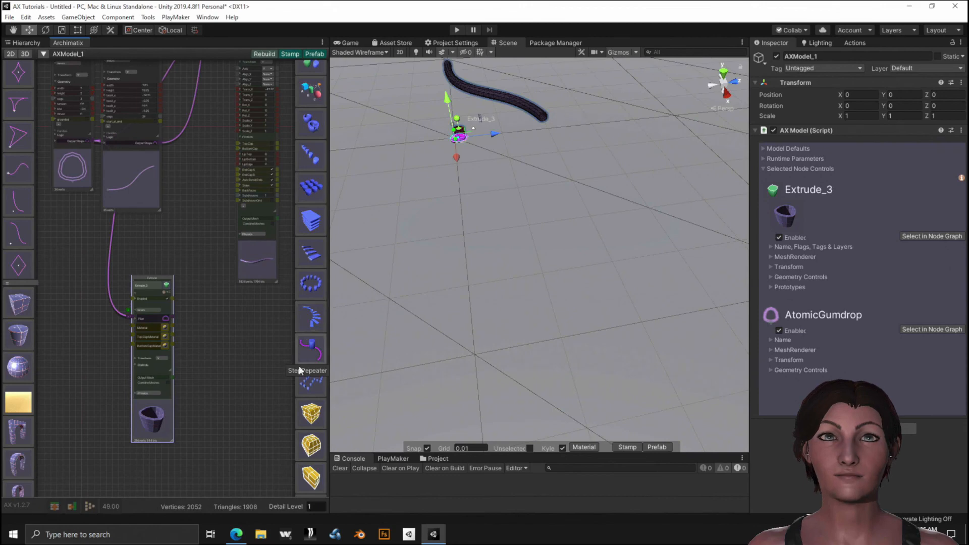
{"action": "scroll", "coordinate": [297, 410], "scroll_direction": "down", "scroll_amount": 1}
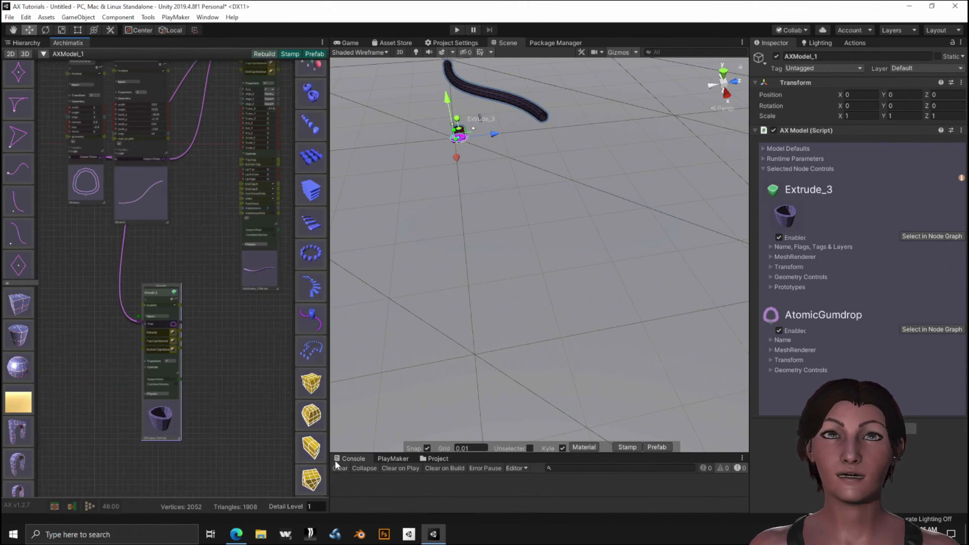
{"action": "scroll", "coordinate": [308, 434], "scroll_direction": "down", "scroll_amount": 3}
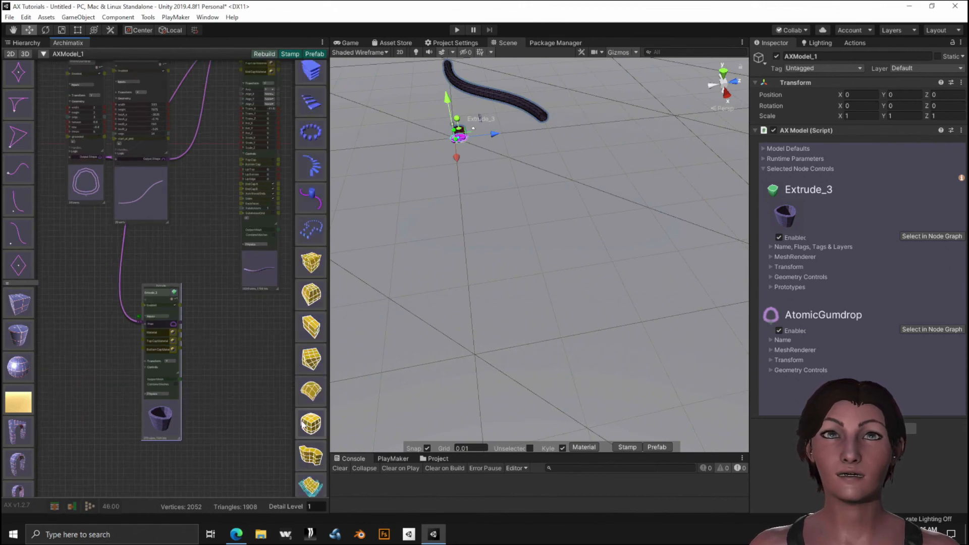
{"action": "left_click", "coordinate": [310, 454]}
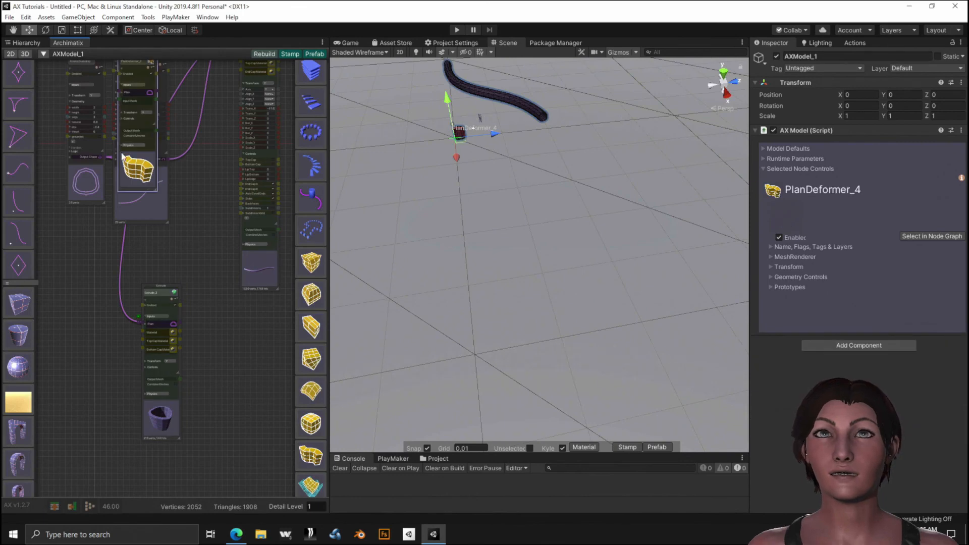
{"action": "left_click_drag", "start_coordinate": [132, 141], "coordinate": [220, 394]}
{"action": "scroll", "coordinate": [181, 388], "scroll_direction": "up", "scroll_amount": 3}
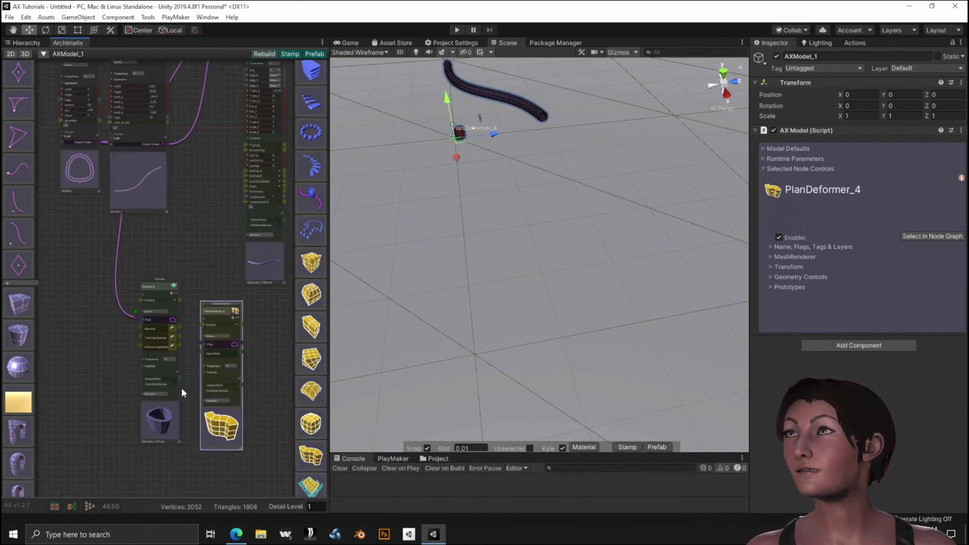
{"action": "left_click_drag", "start_coordinate": [180, 376], "coordinate": [208, 340]}
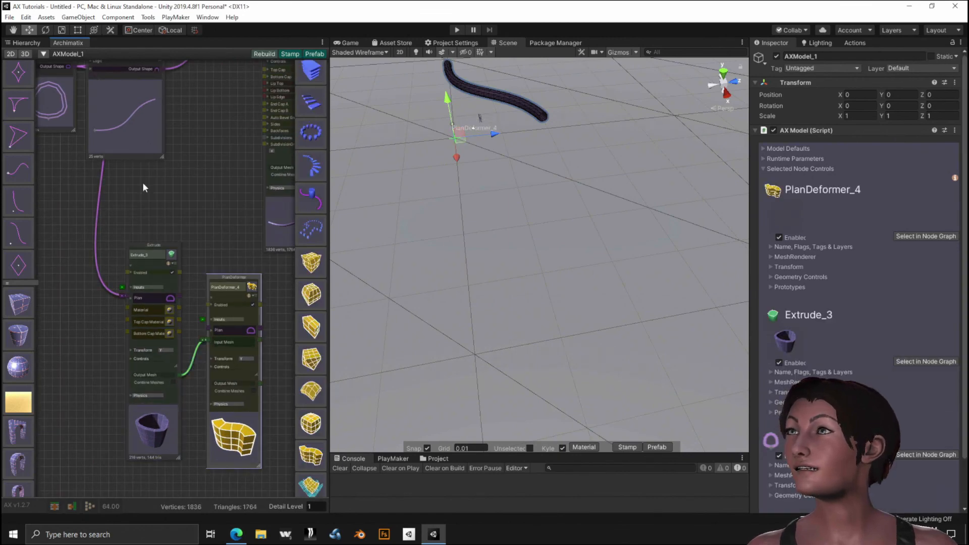
Connect the bezierRamp's output shape to the PlanDeformer node's Plan input.
{"action": "left_click", "coordinate": [185, 207]}
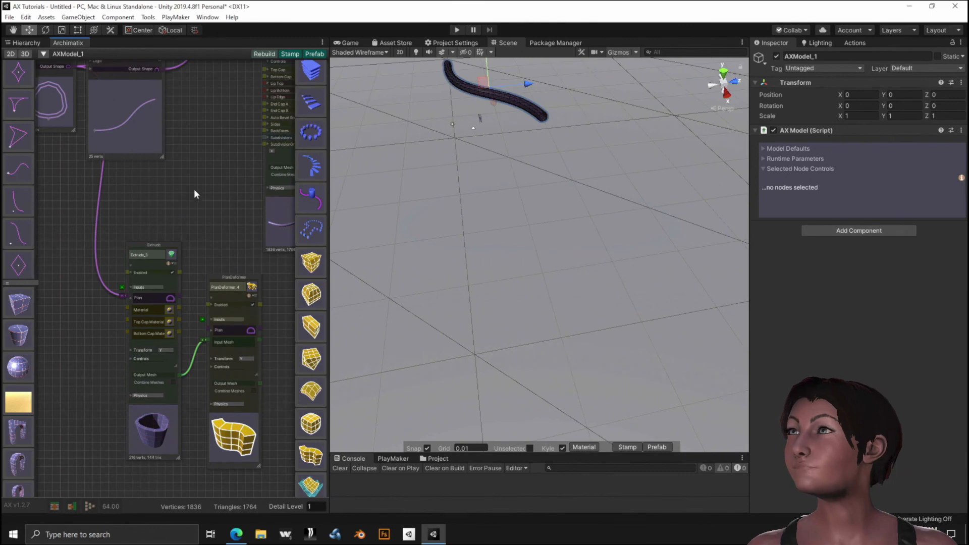
{"action": "middle_click_drag", "start_coordinate": [190, 204], "coordinate": [164, 303]}
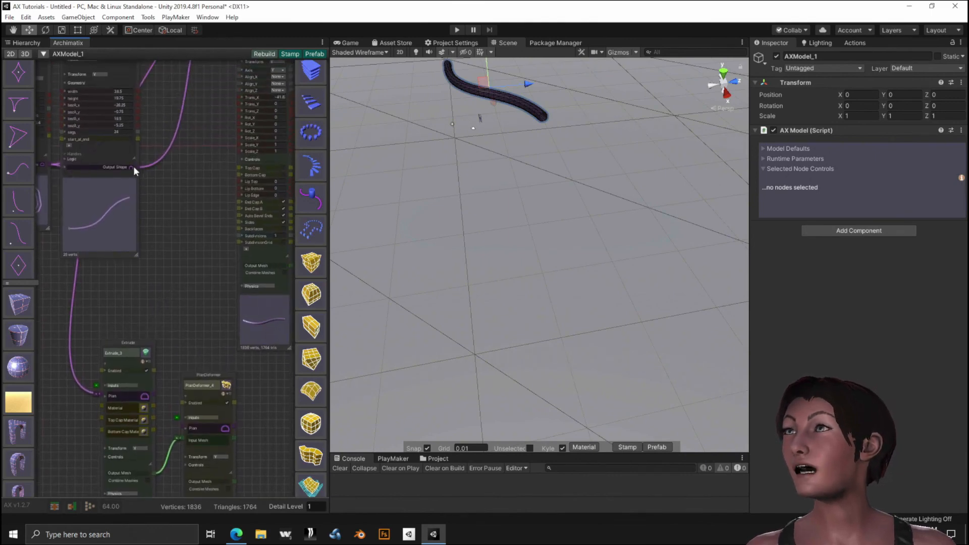
{"action": "left_click_drag", "start_coordinate": [138, 165], "coordinate": [183, 430]}
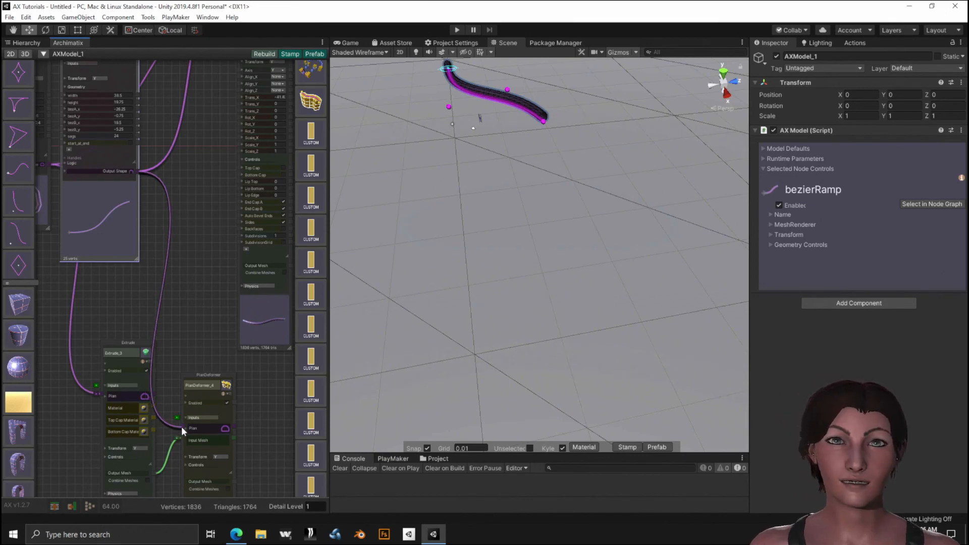
{"action": "left_click", "coordinate": [180, 426]}
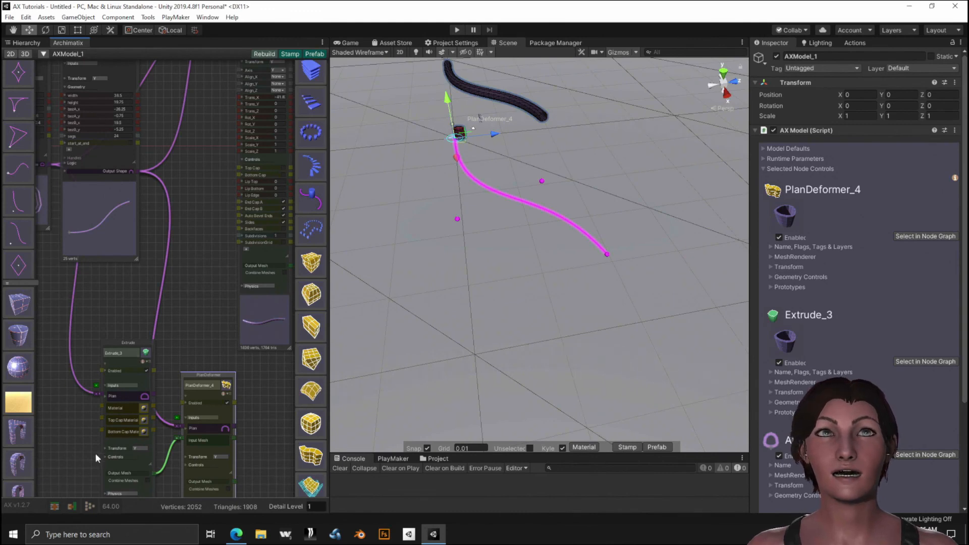
Expand the Extrude node's controls and raise its height to about 24.12.
{"action": "middle_click_drag", "start_coordinate": [75, 432], "coordinate": [96, 273]}
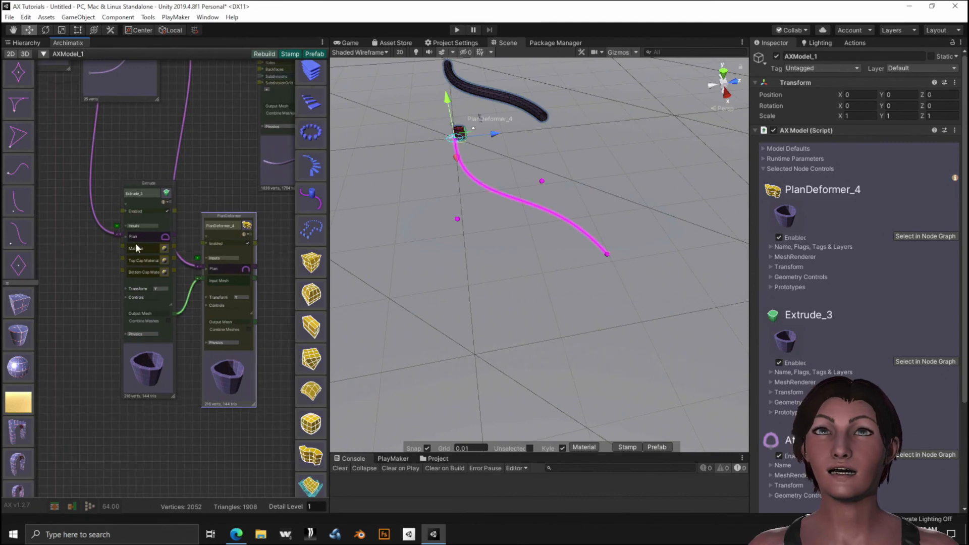
{"action": "left_click", "coordinate": [126, 297]}
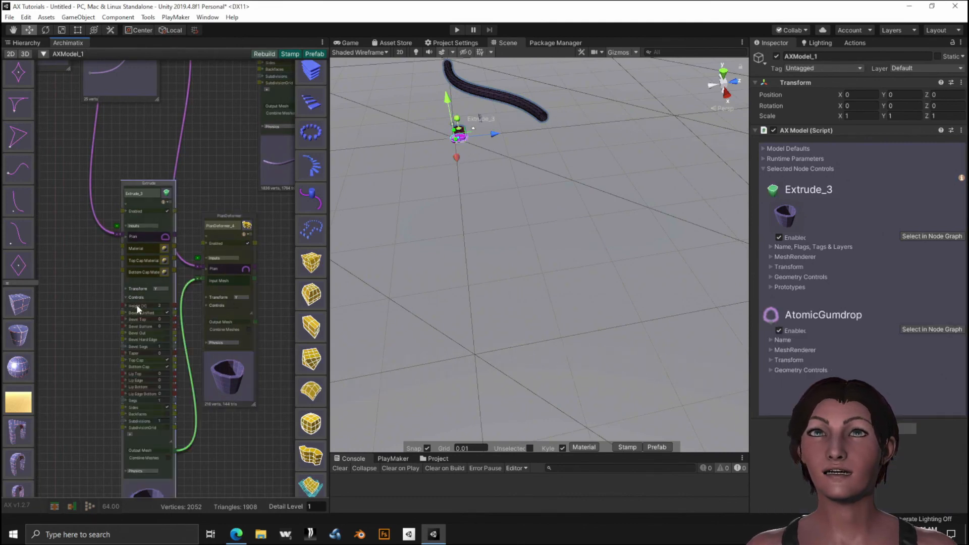
{"action": "left_click_drag", "start_coordinate": [139, 305], "coordinate": [364, 310]}
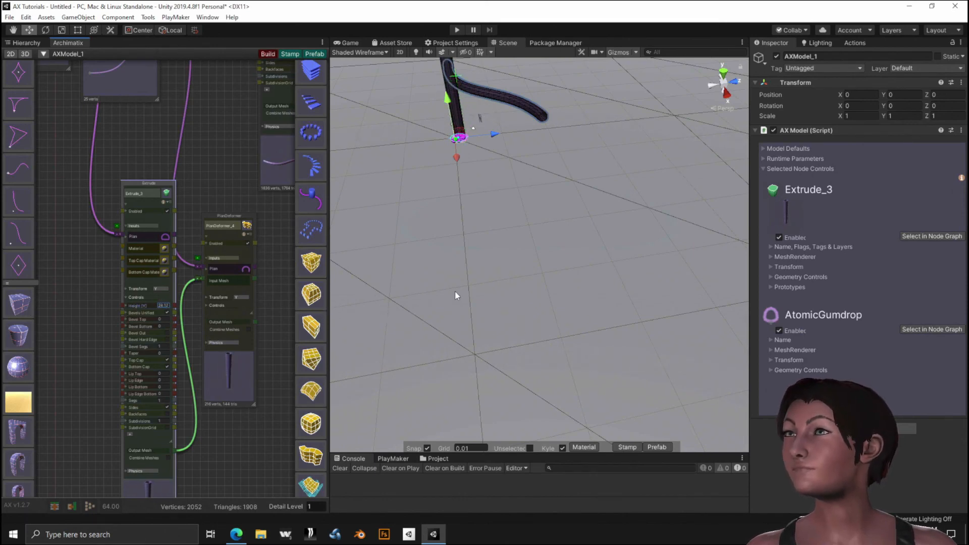
{"action": "scroll", "coordinate": [446, 295], "scroll_direction": "down", "scroll_amount": 2}
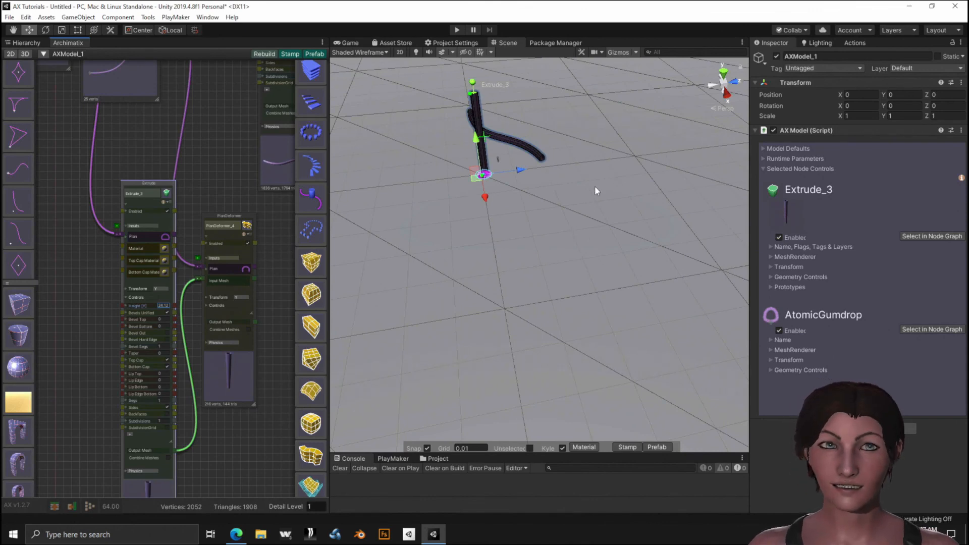
{"action": "left_click", "coordinate": [538, 187]}
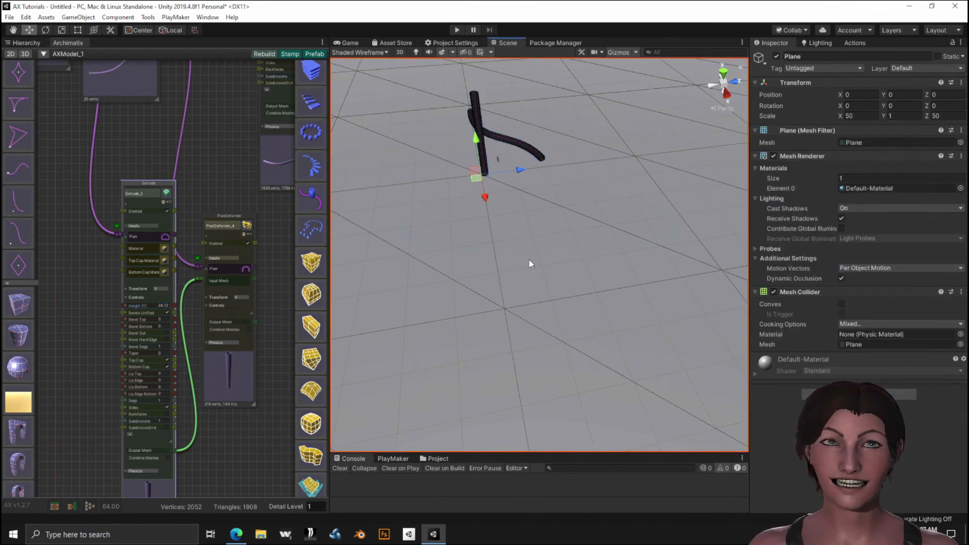
{"action": "left_click", "coordinate": [515, 228]}
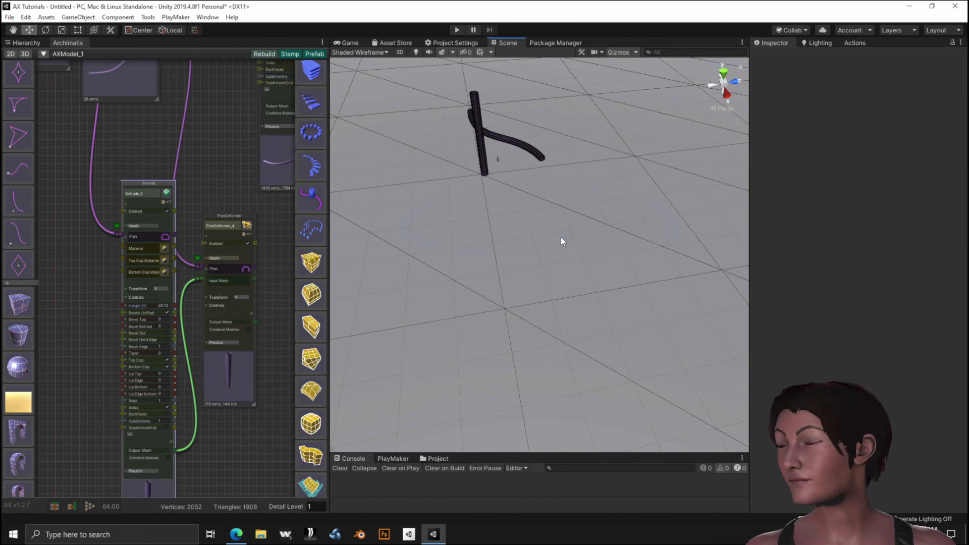
{"action": "left_click_drag", "start_coordinate": [576, 210], "coordinate": [786, 260], "text": "alt"}
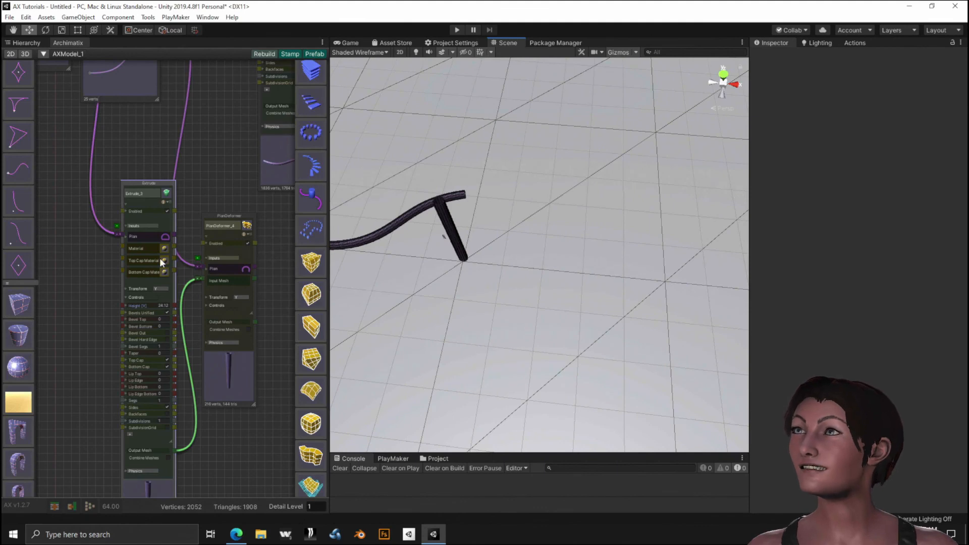
Cycle the Extrude node's transform axis to X so the extrusion lies along the ground.
{"action": "left_click", "coordinate": [159, 289]}
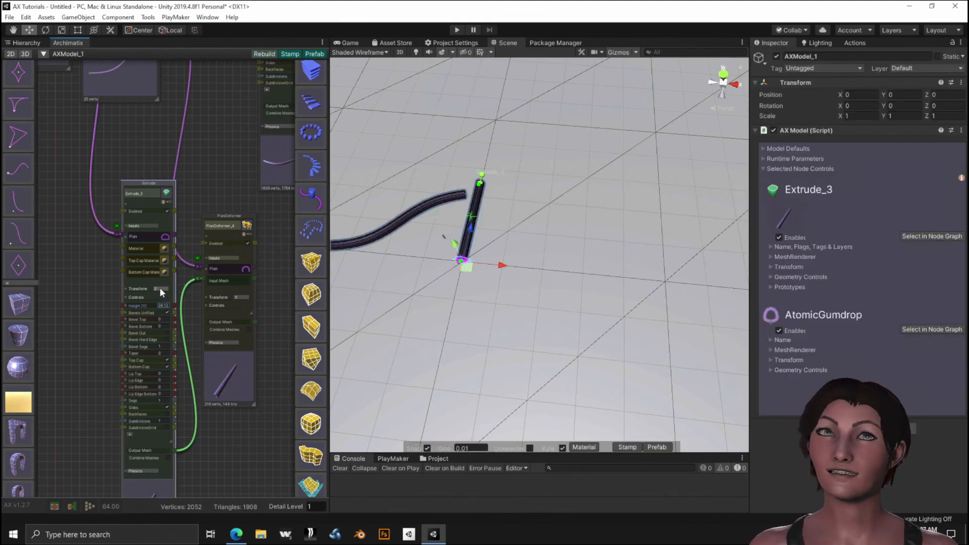
{"action": "left_click", "coordinate": [160, 289]}
{"action": "left_click", "coordinate": [160, 289]}
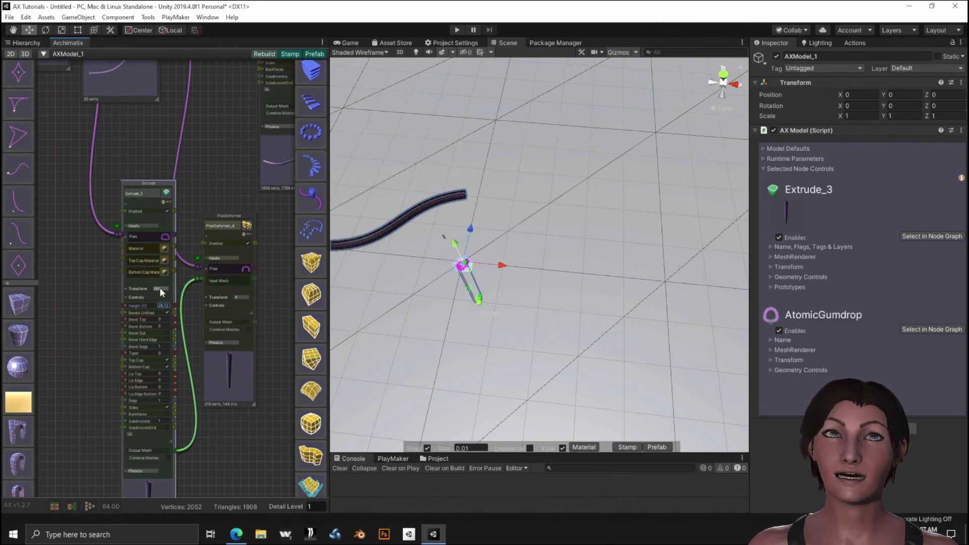
{"action": "left_click", "coordinate": [159, 289]}
{"action": "left_click", "coordinate": [160, 289]}
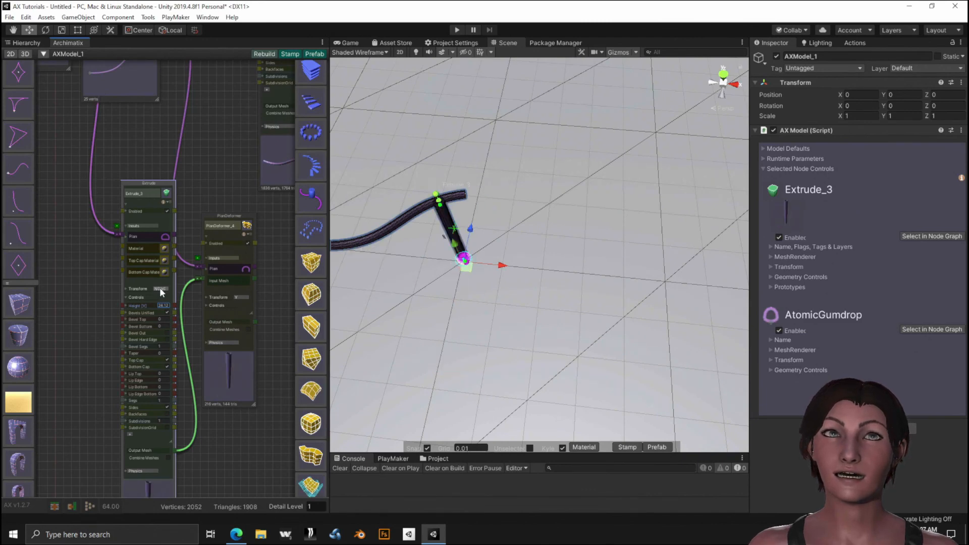
{"action": "left_click", "coordinate": [160, 289]}
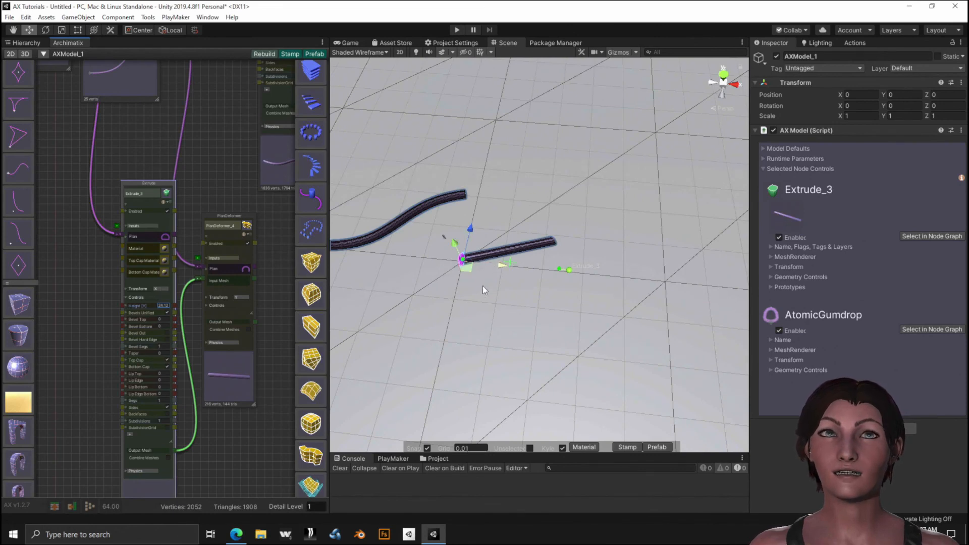
Increase the Extrude's Segs to 32 so the mesh can bend along the deformer's curve.
{"action": "left_click_drag", "start_coordinate": [483, 290], "coordinate": [471, 376], "text": "alt"}
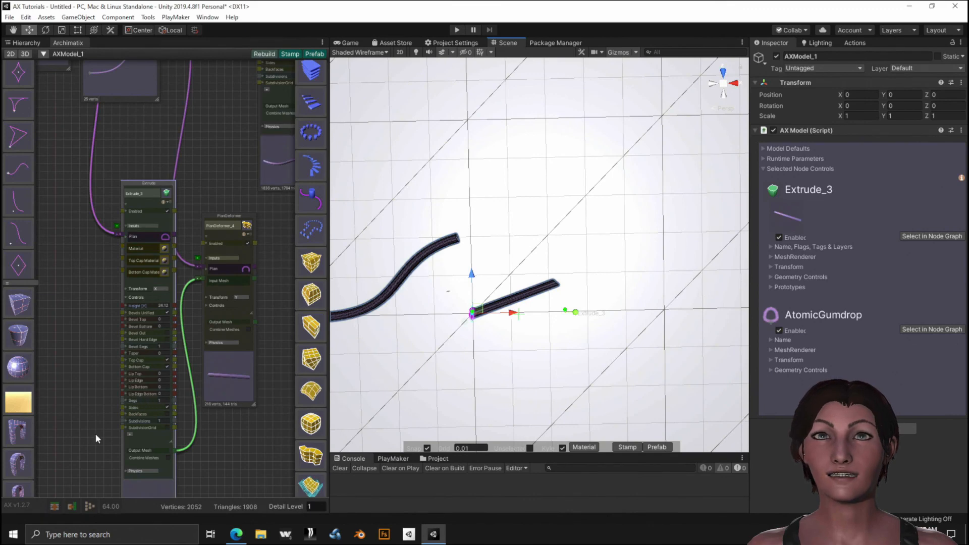
{"action": "scroll", "coordinate": [556, 343], "scroll_direction": "up", "scroll_amount": 5}
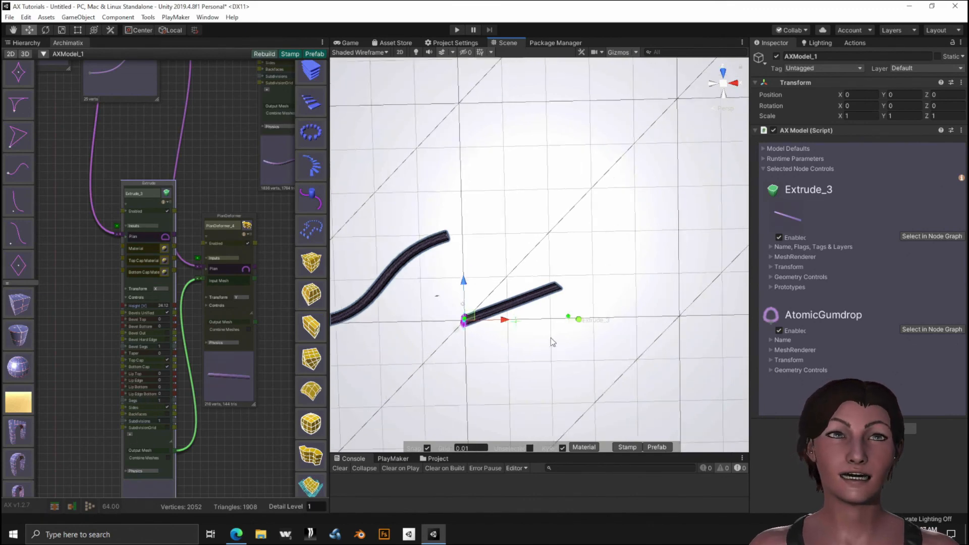
{"action": "middle_click_drag", "start_coordinate": [513, 411], "coordinate": [498, 324]}
{"action": "scroll", "coordinate": [495, 333], "scroll_direction": "up", "scroll_amount": 3}
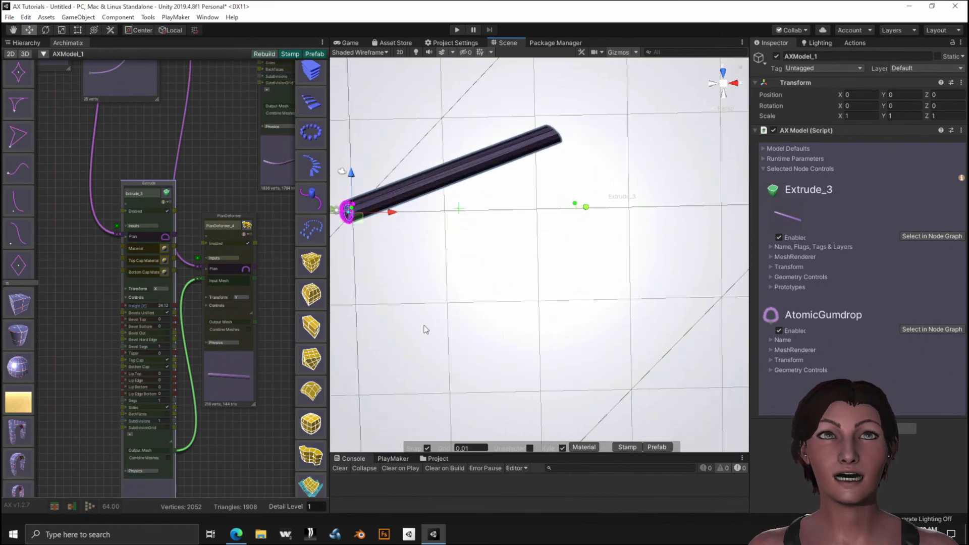
{"action": "middle_click_drag", "start_coordinate": [424, 328], "coordinate": [457, 324]}
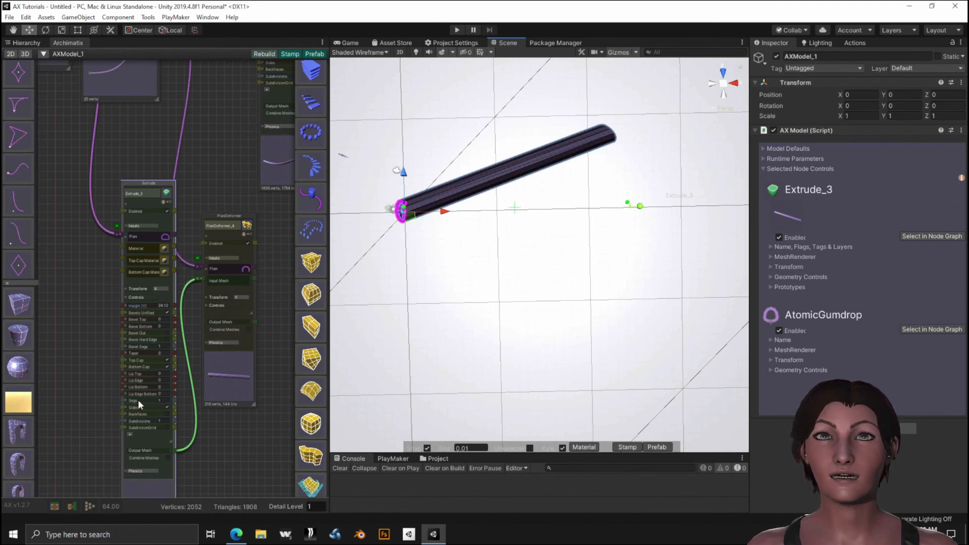
{"action": "left_click_drag", "start_coordinate": [132, 400], "coordinate": [144, 400]}
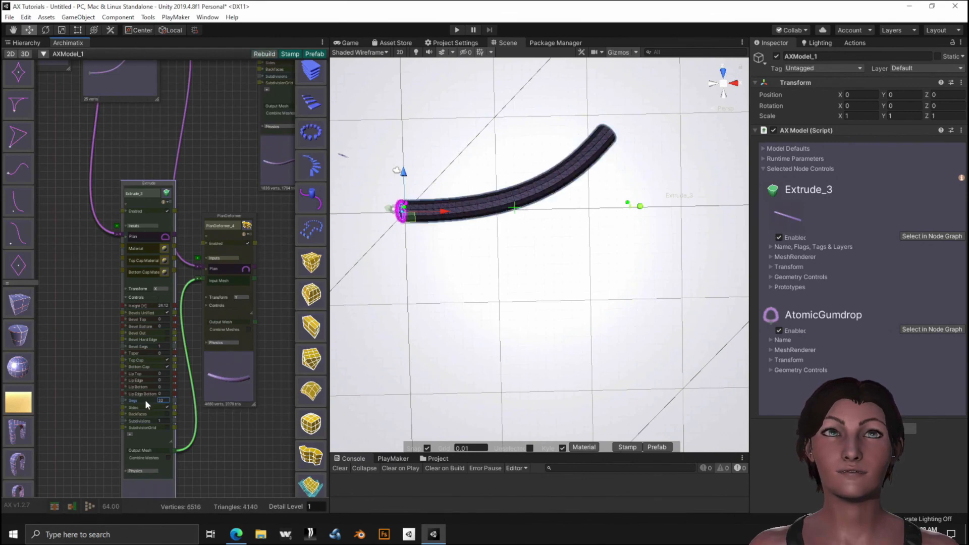
Lengthen the extrusion past the end of the bezierRamp curve by setting its height to about 64.19.
{"action": "scroll", "coordinate": [428, 303], "scroll_direction": "down", "scroll_amount": 6}
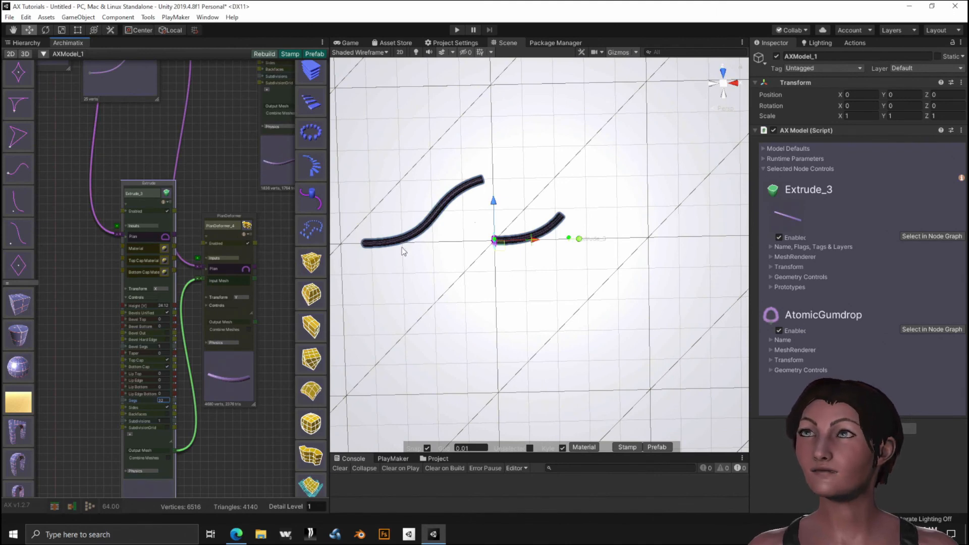
{"action": "left_click_drag", "start_coordinate": [519, 240], "coordinate": [519, 240]}
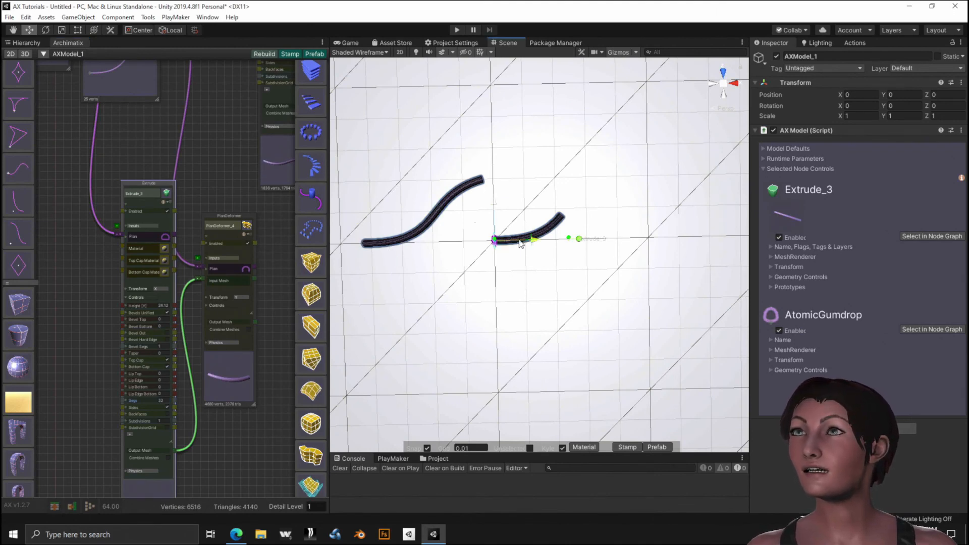
{"action": "left_click", "coordinate": [127, 94]}
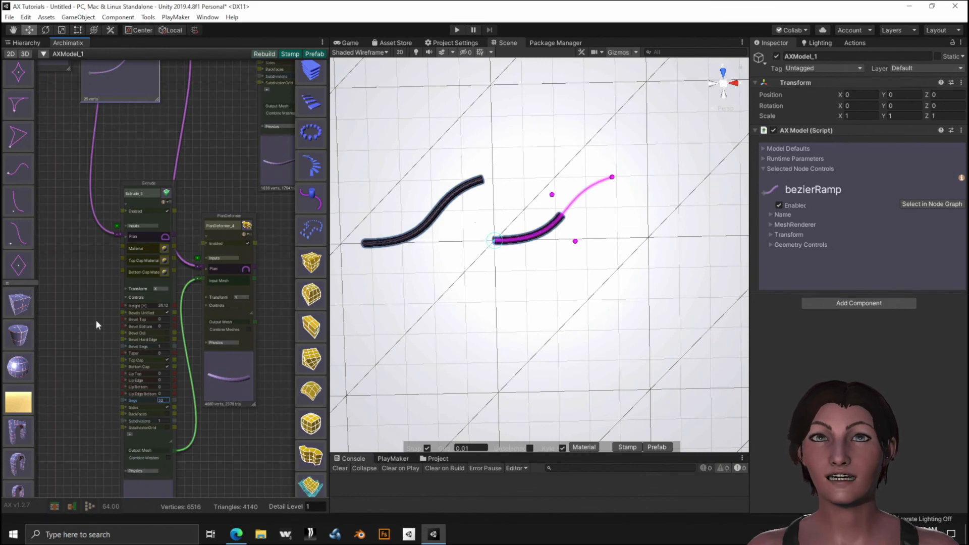
{"action": "scroll", "coordinate": [153, 305], "scroll_direction": "up", "scroll_amount": 4}
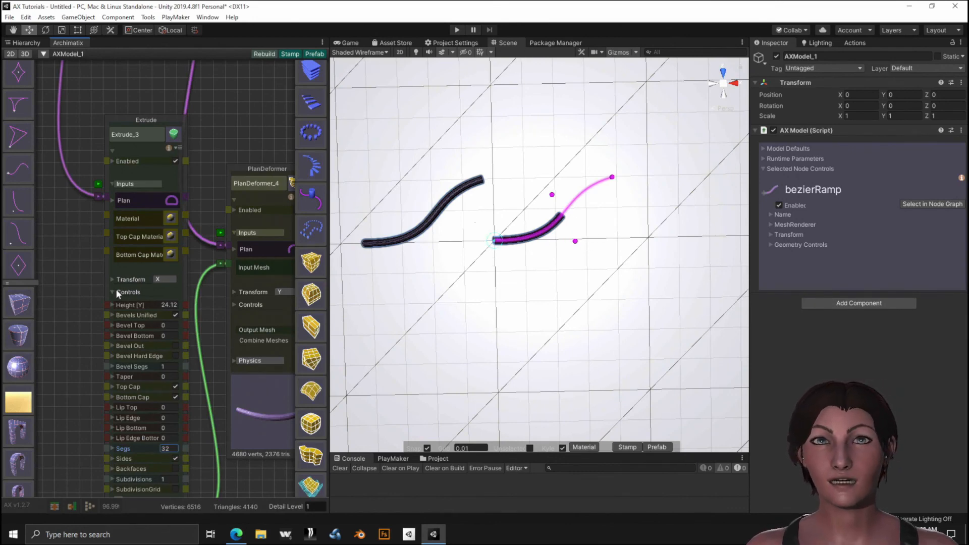
{"action": "left_click_drag", "start_coordinate": [126, 304], "coordinate": [777, 372]}
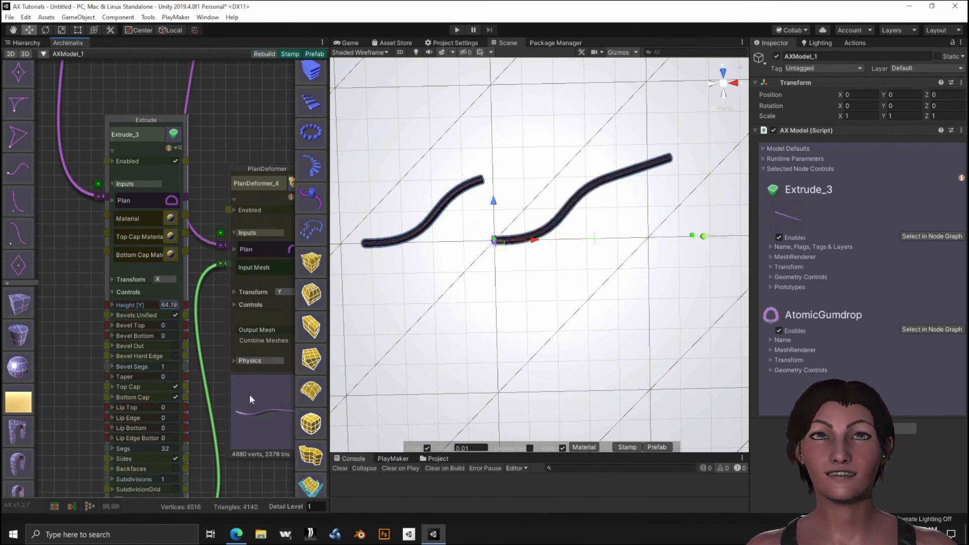
{"action": "left_click", "coordinate": [259, 386]}
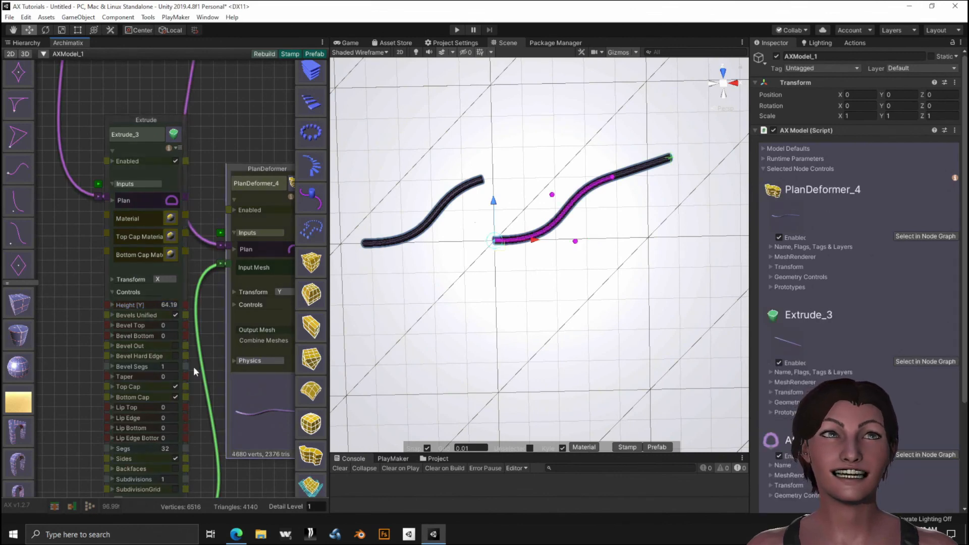
Expand the Extrude's transform settings and slide the mesh back along the curve by setting Trans_X to about -9.6.
{"action": "left_click", "coordinate": [111, 280]}
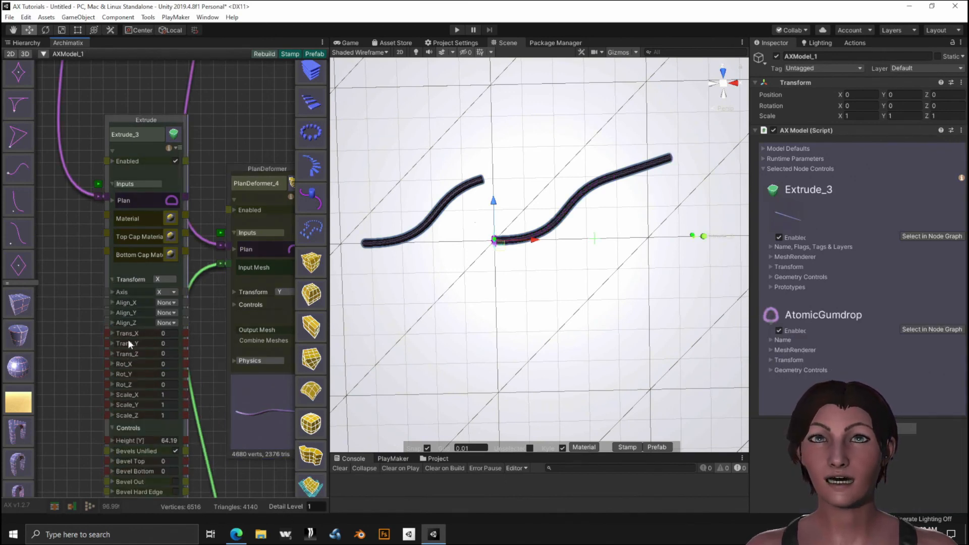
{"action": "left_click_drag", "start_coordinate": [128, 331], "coordinate": [91, 480]}
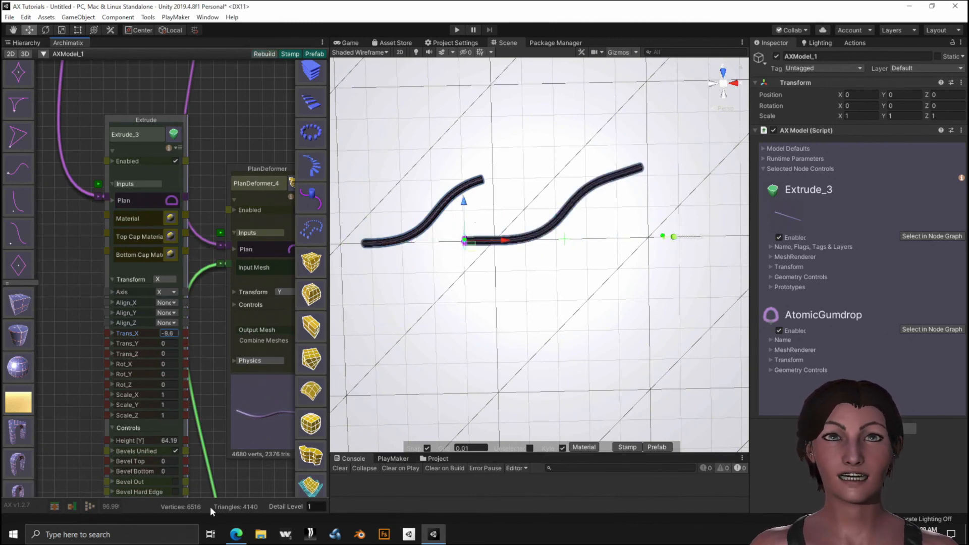
{"action": "left_click", "coordinate": [286, 400]}
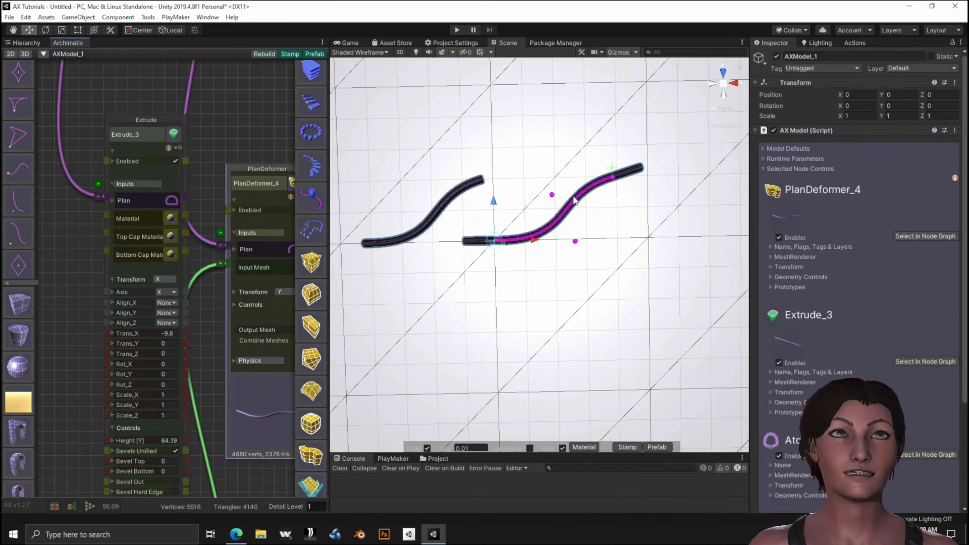
Try different bends of the bezierRamp curve by moving its two handles around in the scene.
{"action": "left_click_drag", "start_coordinate": [551, 196], "coordinate": [527, 109]}
{"action": "left_click_drag", "start_coordinate": [576, 245], "coordinate": [404, 191]}
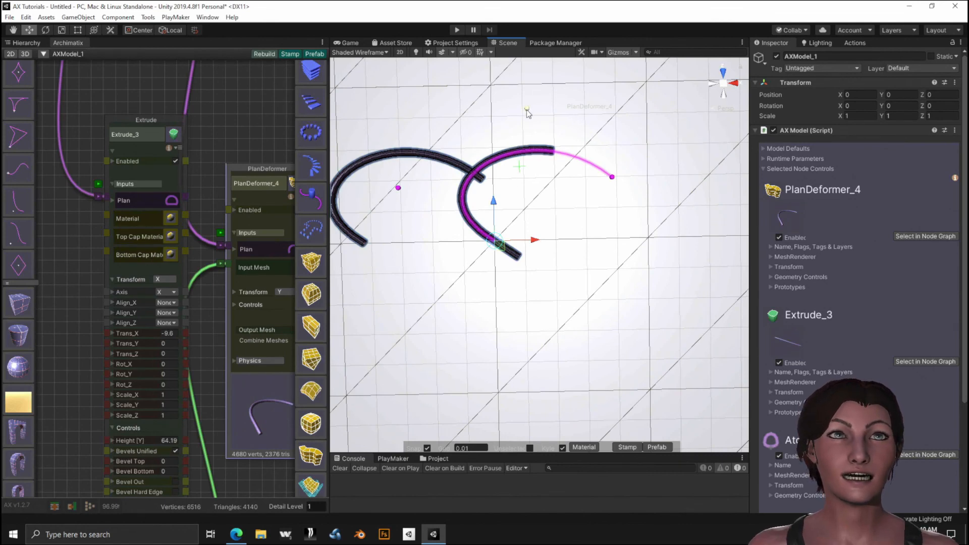
{"action": "left_click_drag", "start_coordinate": [527, 112], "coordinate": [680, 215]}
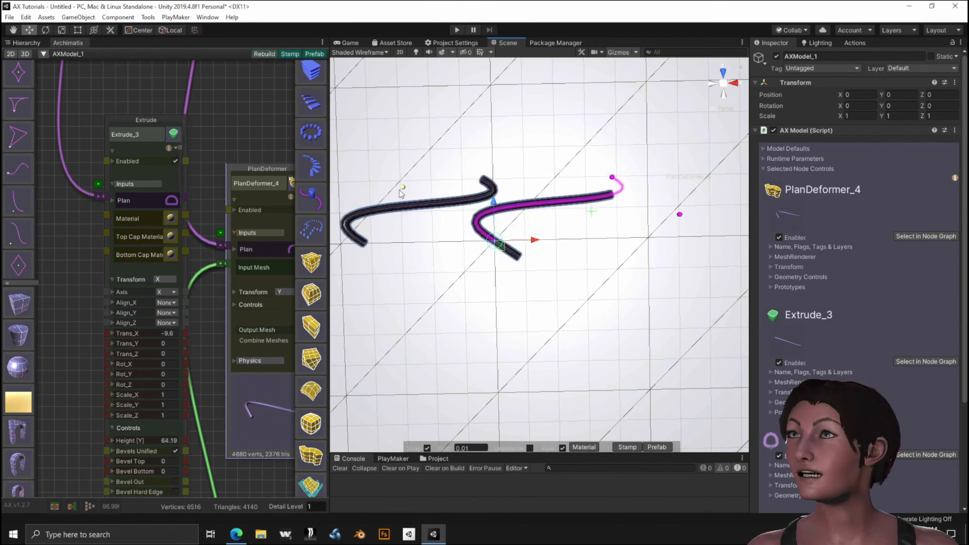
{"action": "left_click_drag", "start_coordinate": [403, 191], "coordinate": [512, 177]}
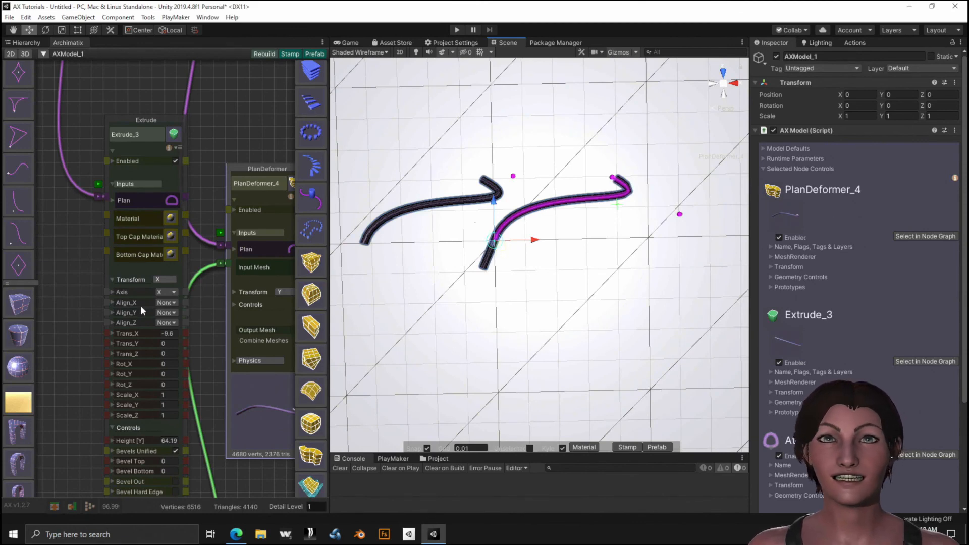
Reset the Extrude's Trans_X to 0 and shorten its height to about 55.87 so the mesh ends at the curve's end.
{"action": "left_click", "coordinate": [173, 333]}
{"action": "type", "text": "0"}
{"action": "key", "text": "Return"}
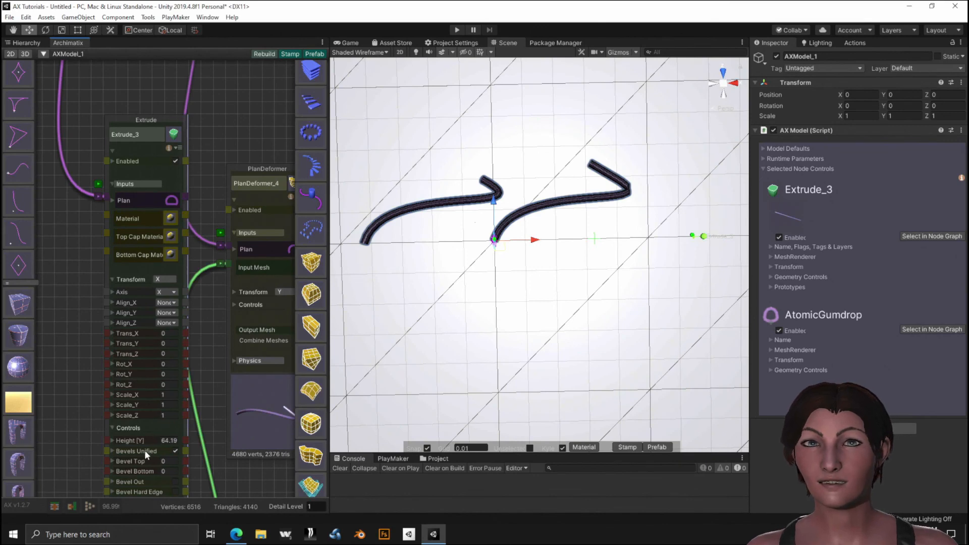
{"action": "left_click_drag", "start_coordinate": [130, 443], "coordinate": [102, 447]}
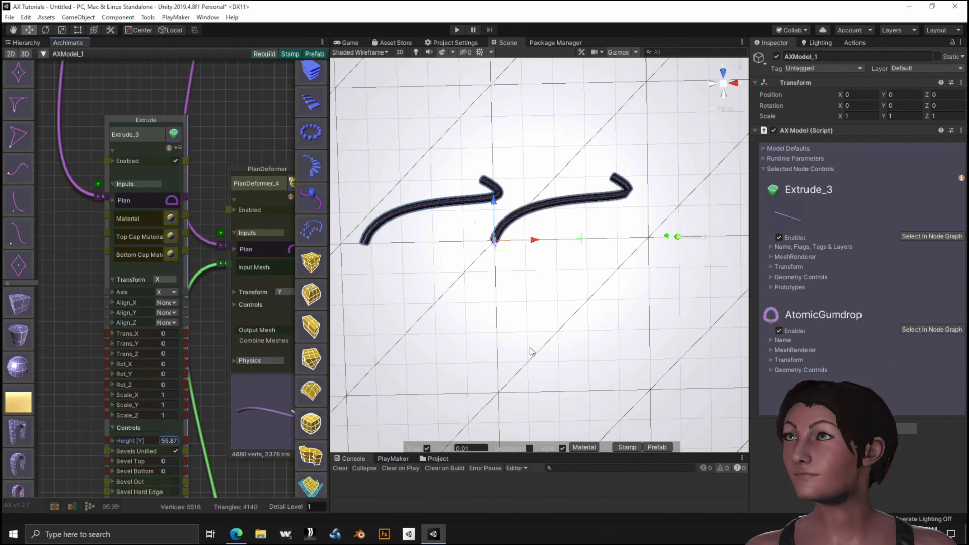
Reshape the bezierRamp into an S-curve by moving its end handle below the curve and its start handle above it.
{"action": "left_click", "coordinate": [272, 391]}
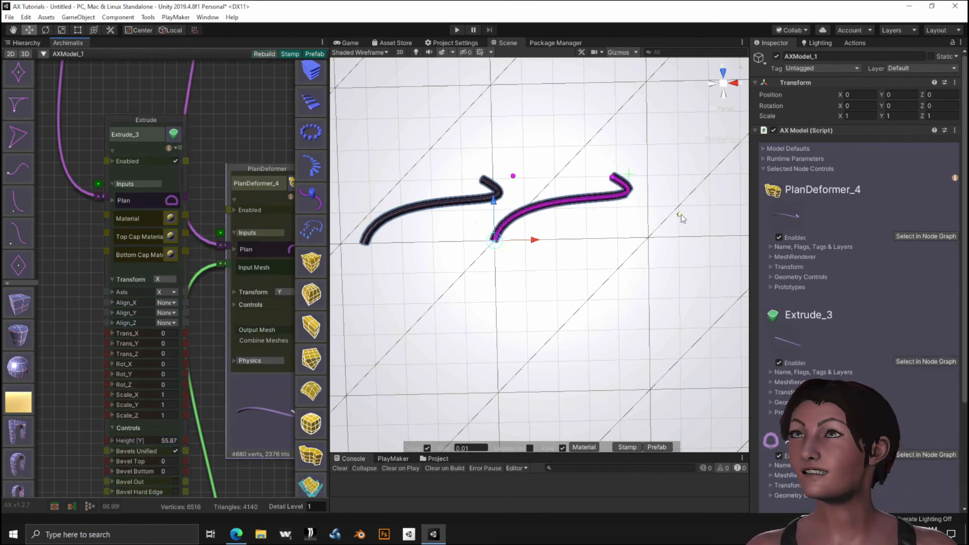
{"action": "left_click_drag", "start_coordinate": [681, 218], "coordinate": [601, 316]}
{"action": "left_click_drag", "start_coordinate": [514, 177], "coordinate": [554, 147]}
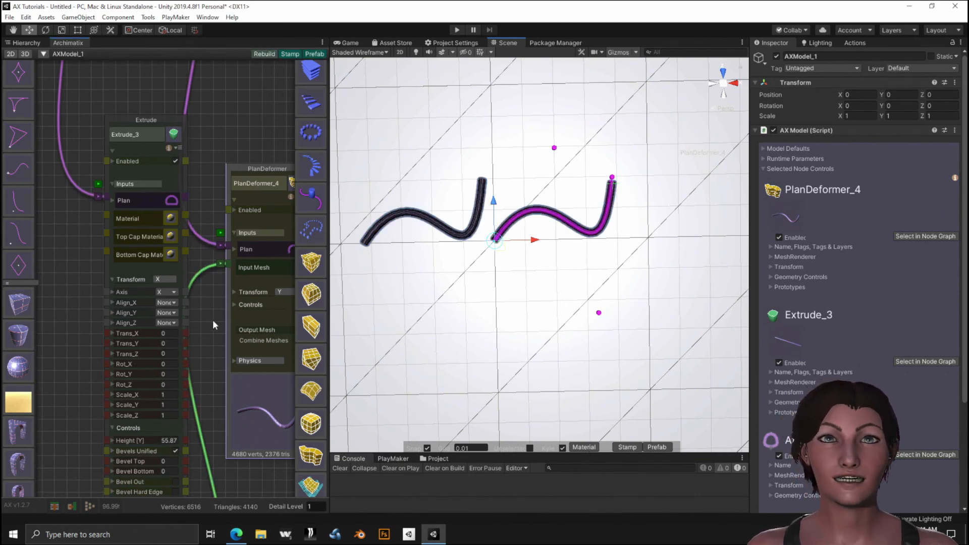
Expand the PlanDeformer's transform settings and offset the bent mesh to Trans_X 4.8 and Trans_Z about 37.17.
{"action": "middle_click_drag", "start_coordinate": [213, 320], "coordinate": [101, 267]}
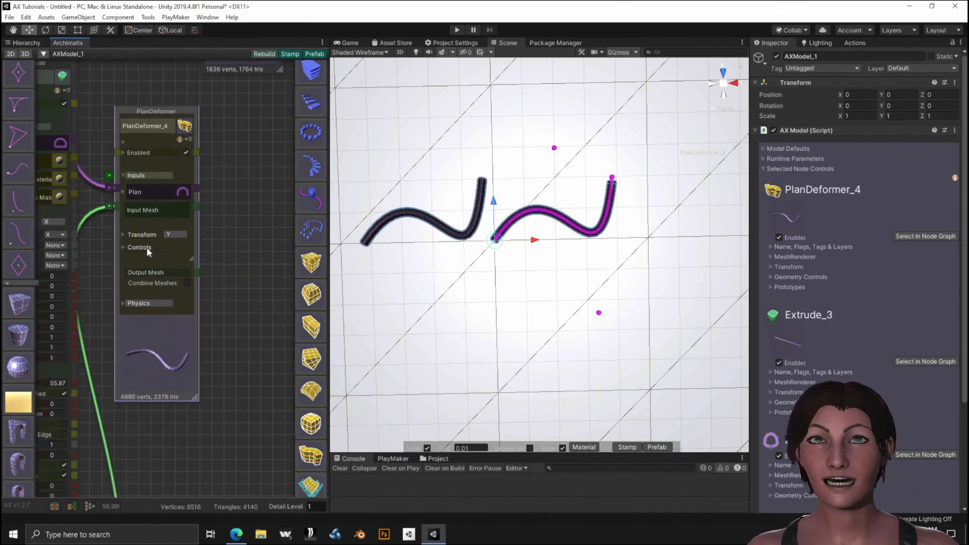
{"action": "left_click", "coordinate": [123, 234]}
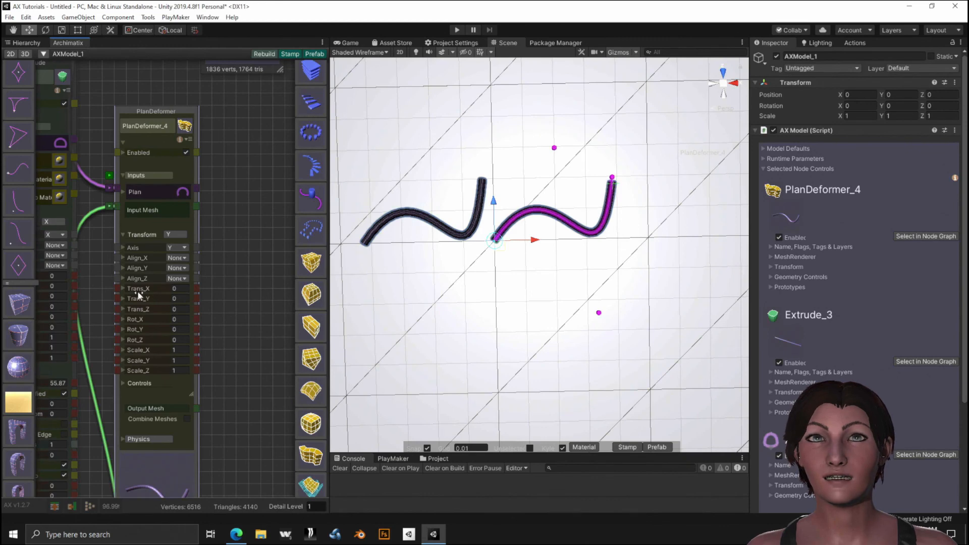
{"action": "left_click_drag", "start_coordinate": [140, 293], "coordinate": [743, 329]}
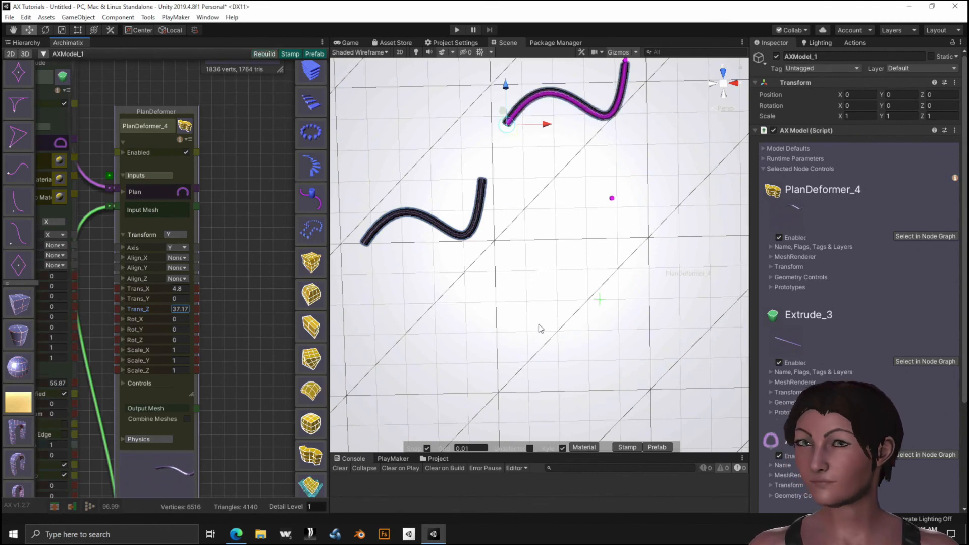
{"action": "middle_click_drag", "start_coordinate": [539, 325], "coordinate": [508, 319]}
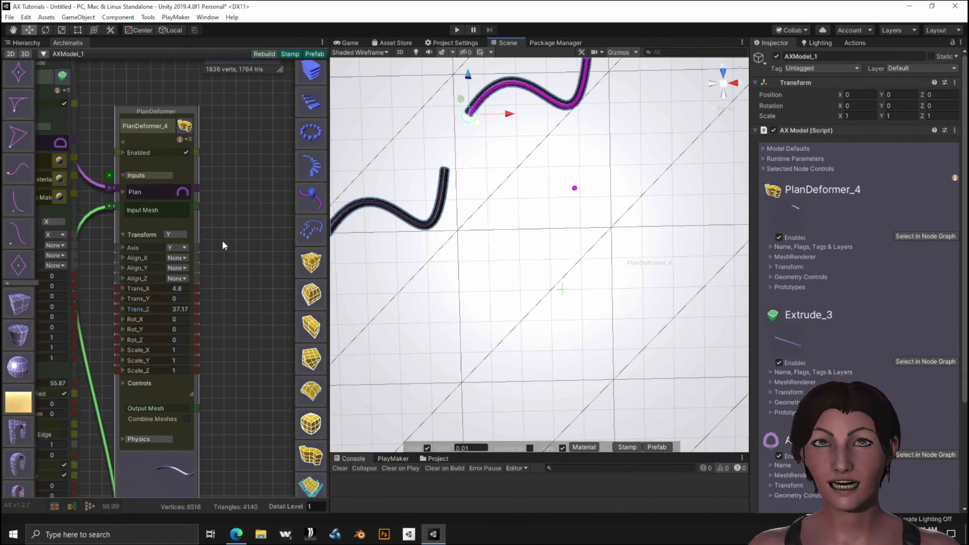
Rearrange the node graph by moving the PlanDeformer and its Extrude up beside the PlanSweep node to free space below.
{"action": "scroll", "coordinate": [227, 230], "scroll_direction": "down", "scroll_amount": 8}
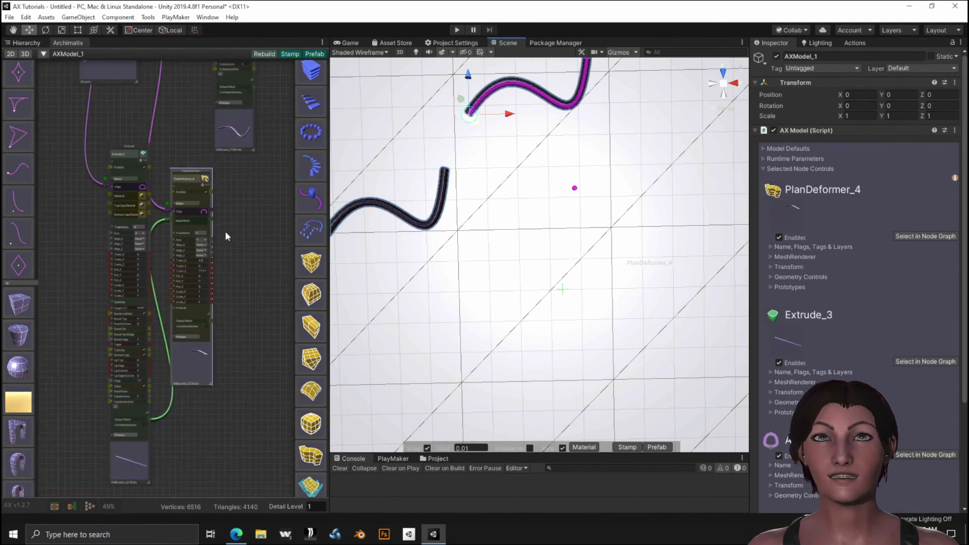
{"action": "scroll", "coordinate": [244, 262], "scroll_direction": "down", "scroll_amount": 1}
{"action": "middle_click_drag", "start_coordinate": [243, 262], "coordinate": [107, 270]}
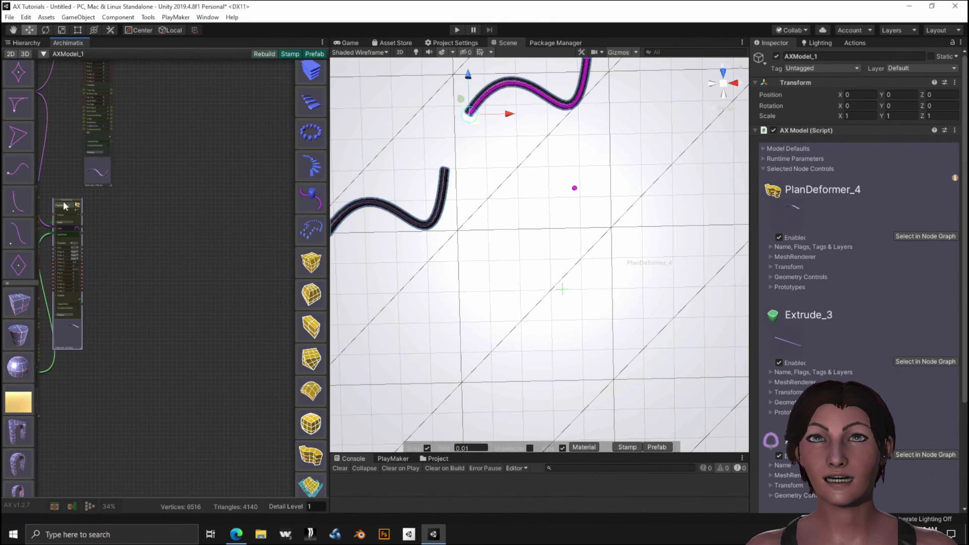
{"action": "left_click_drag", "start_coordinate": [65, 205], "coordinate": [174, 93]}
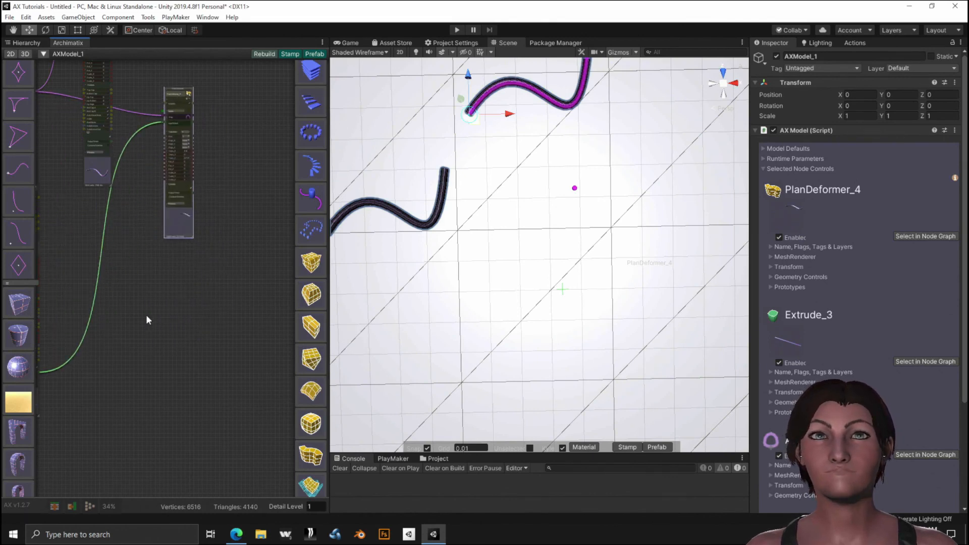
{"action": "middle_click_drag", "start_coordinate": [151, 334], "coordinate": [211, 256]}
{"action": "scroll", "coordinate": [107, 217], "scroll_direction": "up", "scroll_amount": 1}
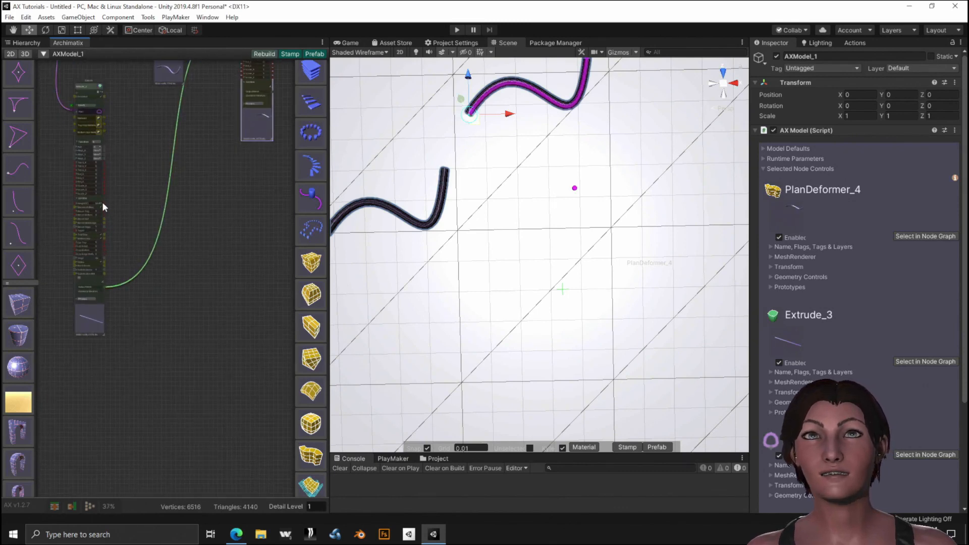
{"action": "left_click_drag", "start_coordinate": [98, 198], "coordinate": [217, 99]}
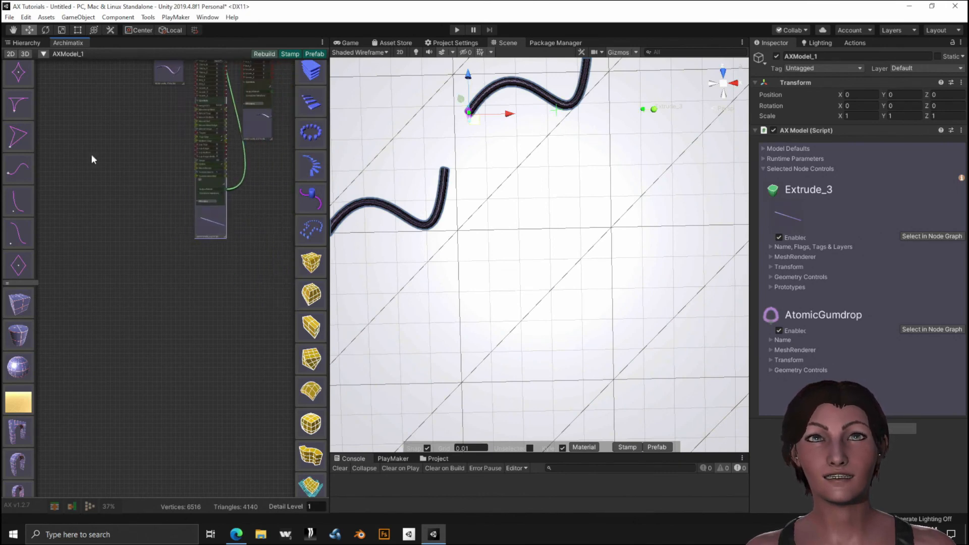
Add a PlanRepeater node and place it in the empty area below the existing nodes.
{"action": "left_click", "coordinate": [312, 230]}
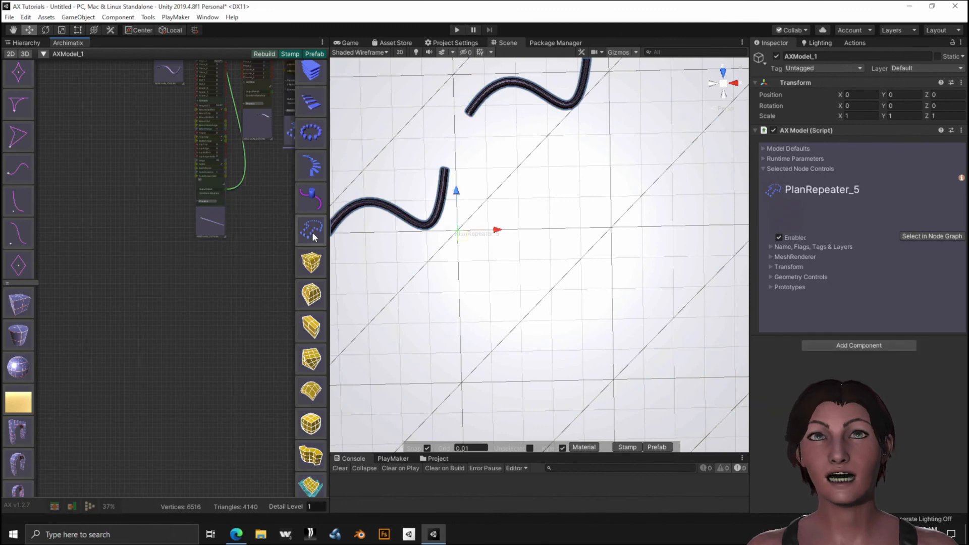
{"action": "scroll", "coordinate": [139, 242], "scroll_direction": "down", "scroll_amount": 4}
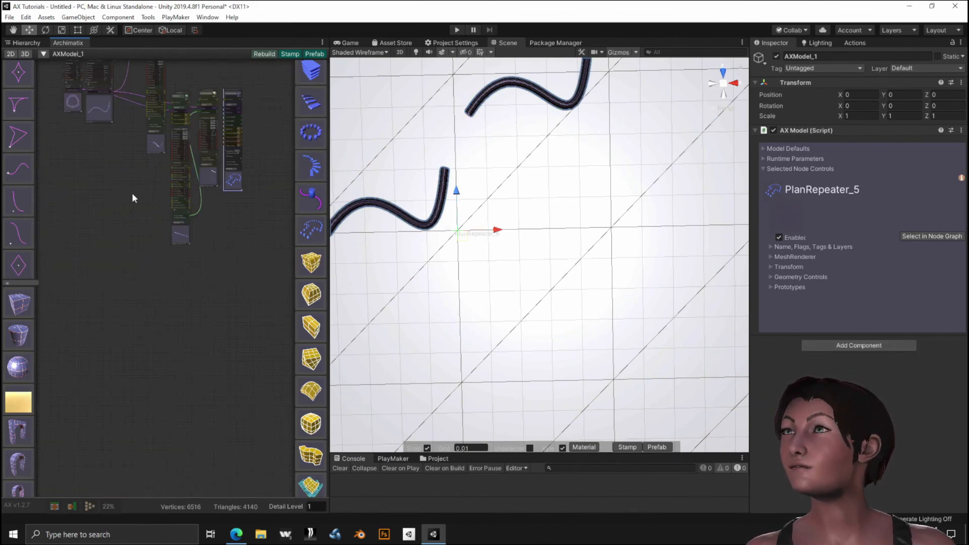
{"action": "middle_click_drag", "start_coordinate": [131, 198], "coordinate": [168, 273]}
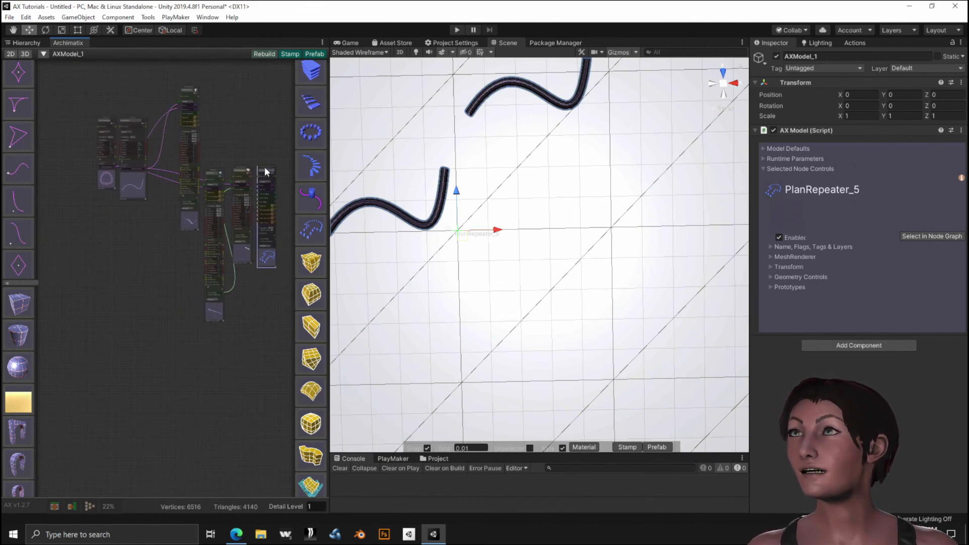
{"action": "left_click_drag", "start_coordinate": [273, 164], "coordinate": [241, 297]}
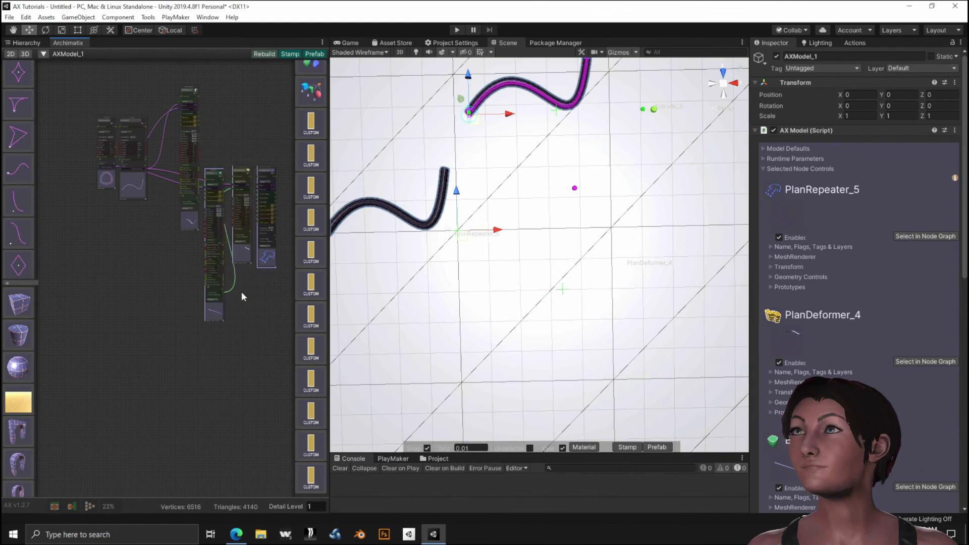
{"action": "left_click_drag", "start_coordinate": [263, 265], "coordinate": [165, 372]}
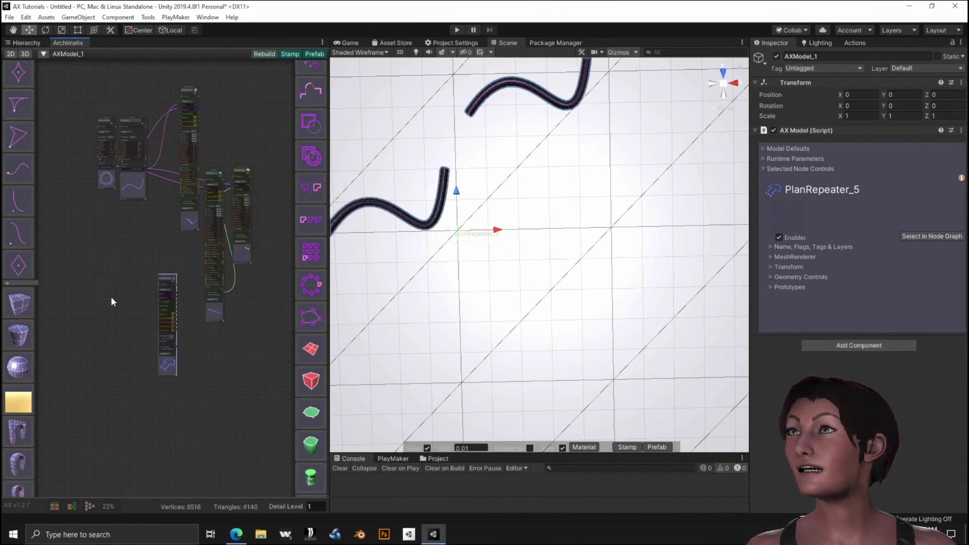
Add a new Extrude node beside the PlanRepeater and connect the AtomicGumdrop's output shape to its Plan input.
{"action": "left_click_drag", "start_coordinate": [311, 444], "coordinate": [134, 331]}
{"action": "left_click", "coordinate": [105, 179]}
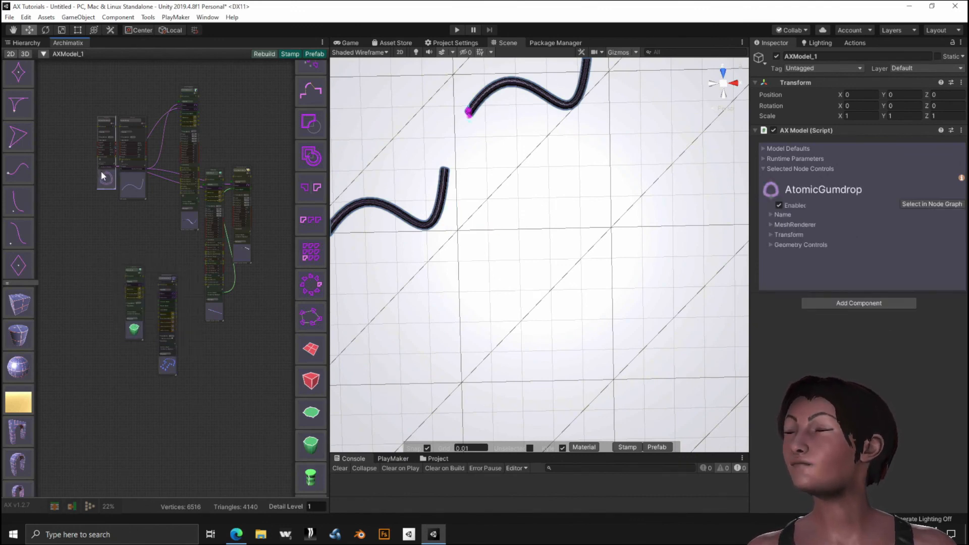
{"action": "scroll", "coordinate": [91, 185], "scroll_direction": "up", "scroll_amount": 4}
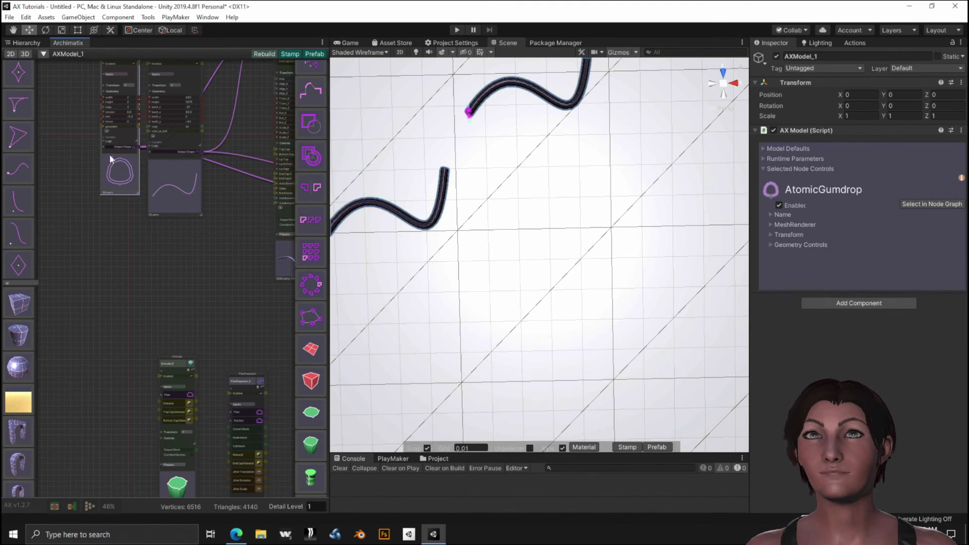
{"action": "scroll", "coordinate": [104, 156], "scroll_direction": "up", "scroll_amount": 2}
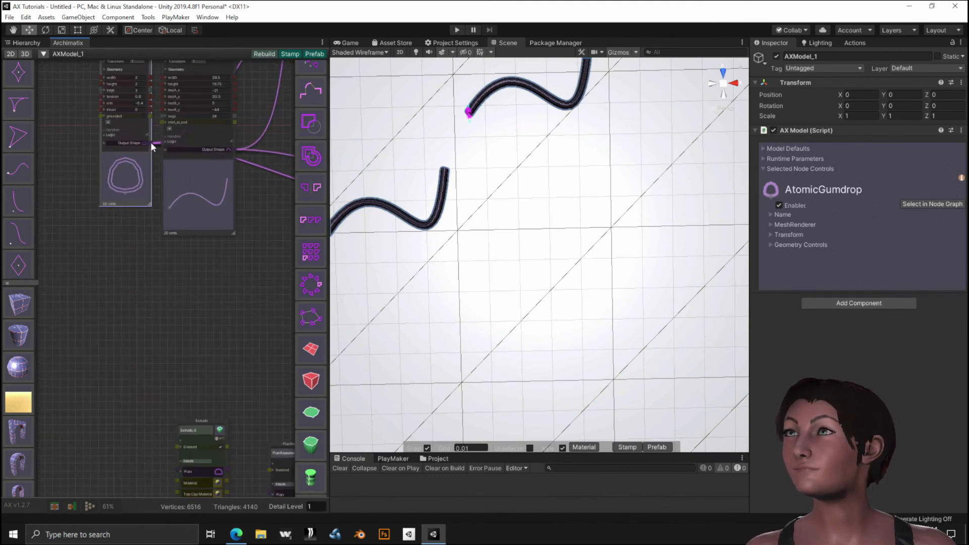
{"action": "left_click_drag", "start_coordinate": [149, 142], "coordinate": [178, 470]}
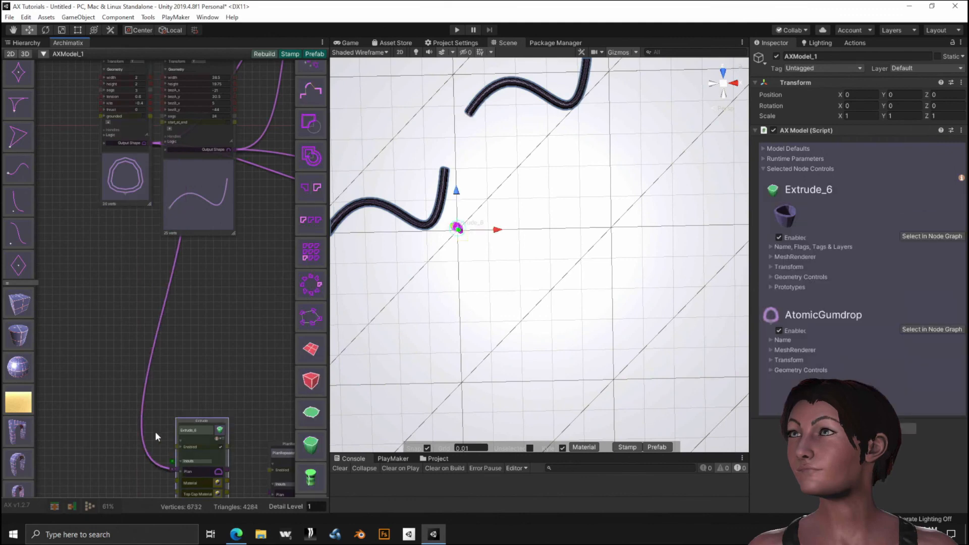
Connect the new Extrude's output mesh to the PlanRepeater's Node Mesh and the bezierRamp's output shape to its Plan input.
{"action": "middle_click_drag", "start_coordinate": [179, 387], "coordinate": [101, 236]}
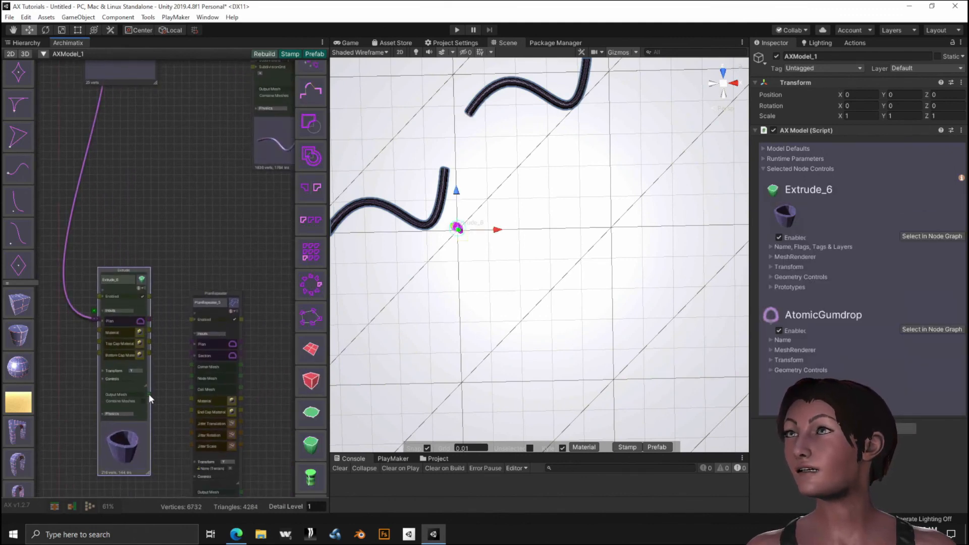
{"action": "left_click_drag", "start_coordinate": [148, 394], "coordinate": [181, 386]}
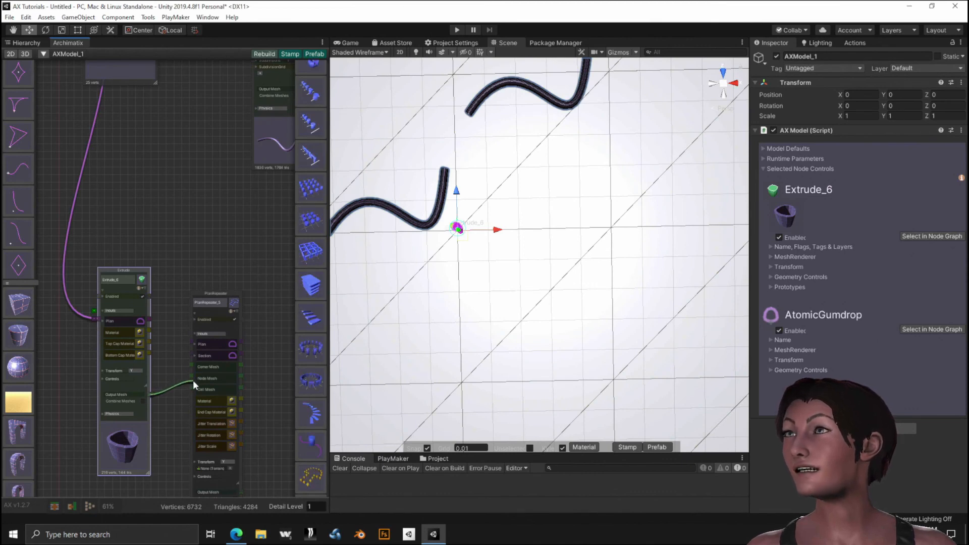
{"action": "left_click_drag", "start_coordinate": [192, 376], "coordinate": [186, 377]}
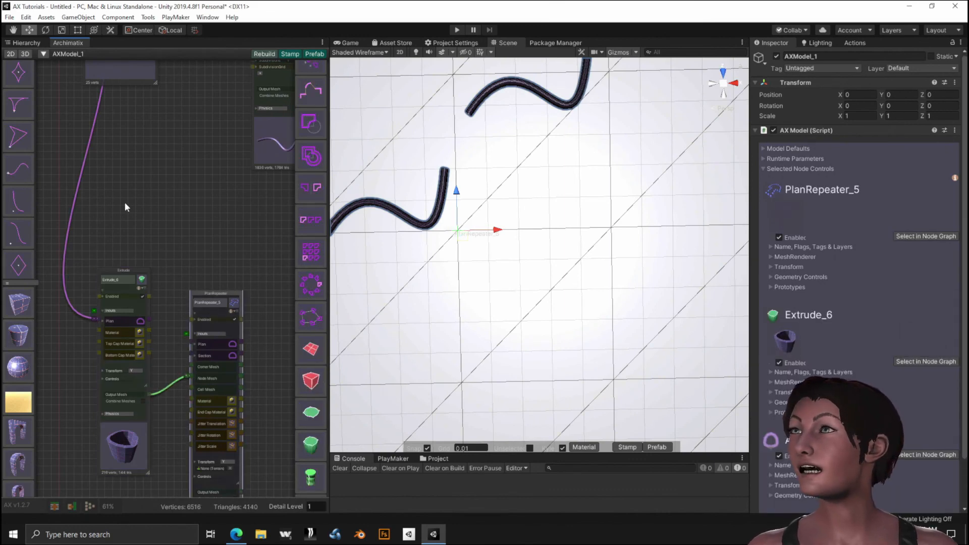
{"action": "scroll", "coordinate": [162, 354], "scroll_direction": "up", "scroll_amount": 5}
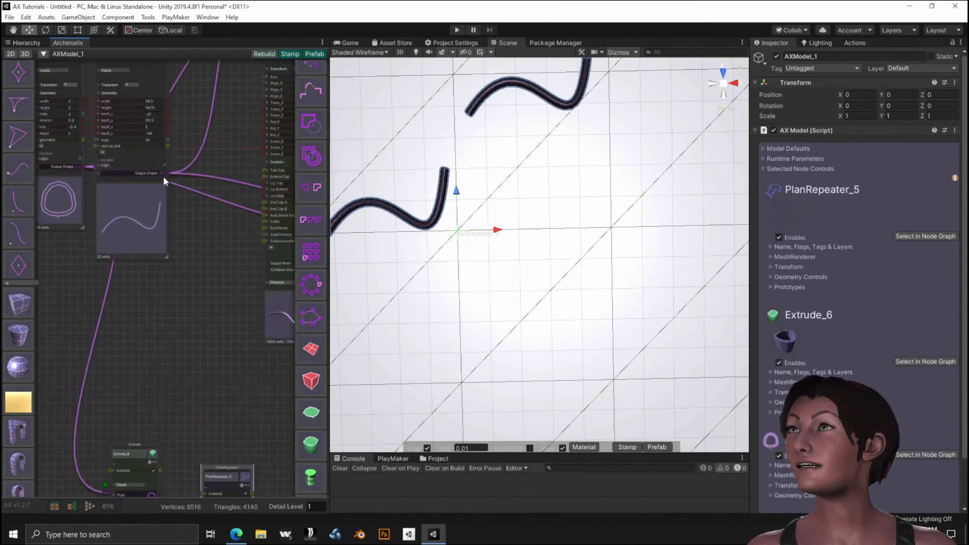
{"action": "left_click", "coordinate": [165, 171]}
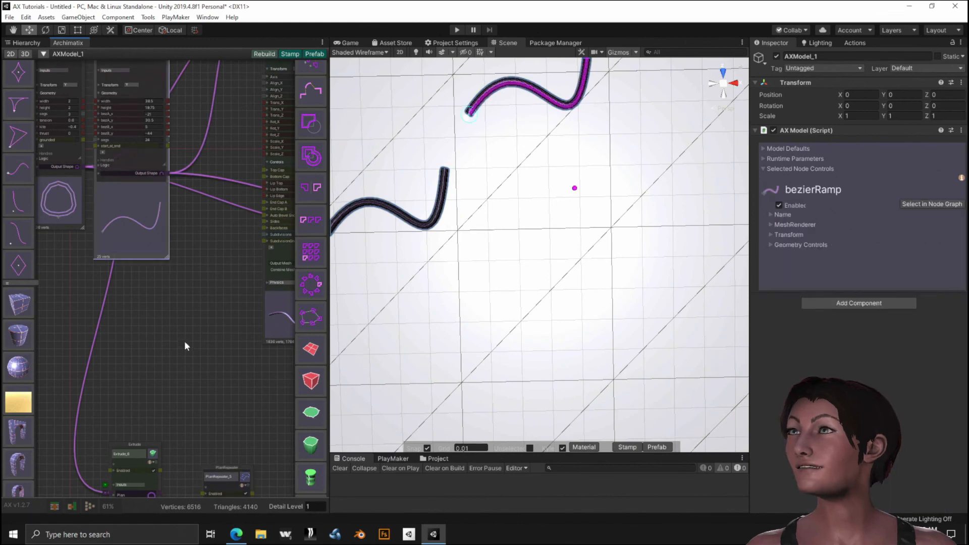
{"action": "left_click_drag", "start_coordinate": [163, 173], "coordinate": [185, 399]}
{"action": "middle_click_drag", "start_coordinate": [185, 399], "coordinate": [162, 193]}
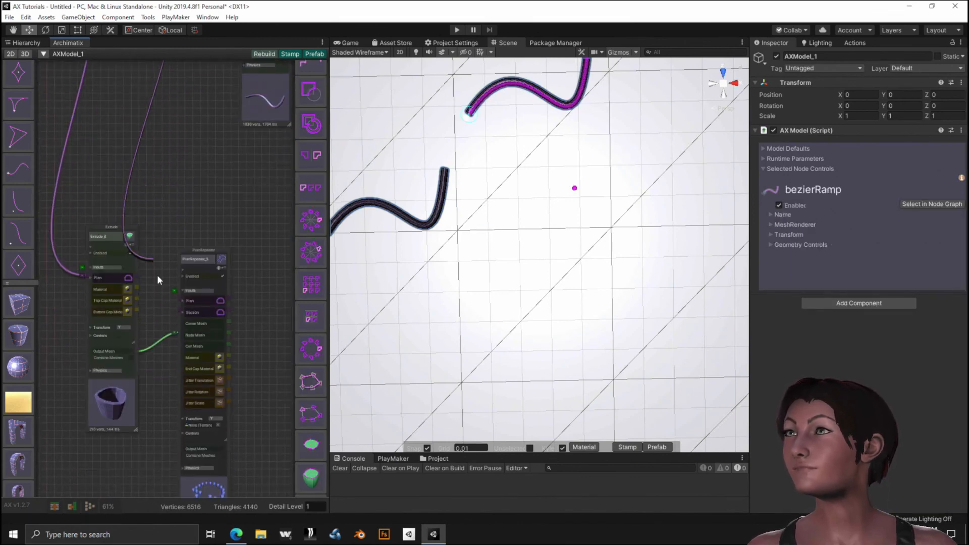
{"action": "scroll", "coordinate": [161, 300], "scroll_direction": "up", "scroll_amount": 3}
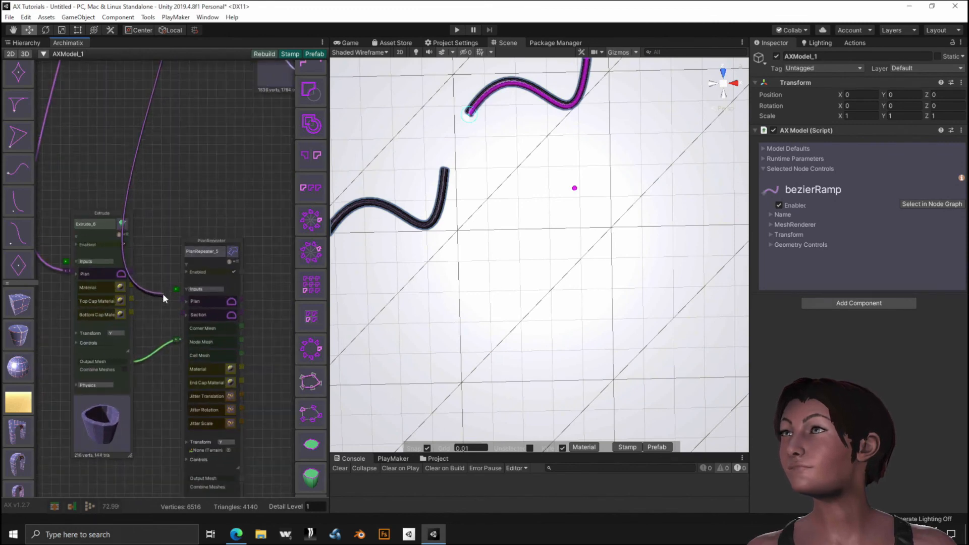
{"action": "left_click", "coordinate": [183, 298]}
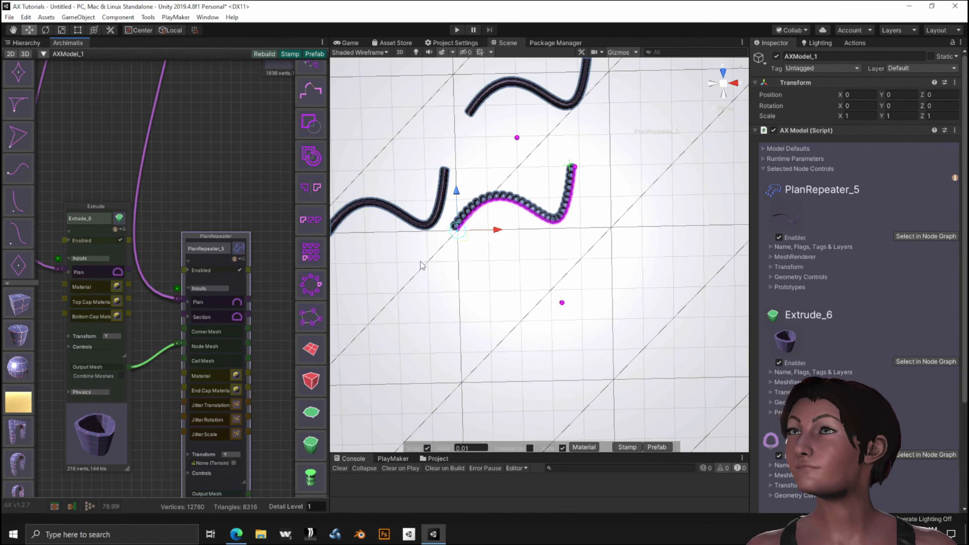
{"action": "scroll", "coordinate": [504, 253], "scroll_direction": "up", "scroll_amount": 3}
{"action": "scroll", "coordinate": [507, 243], "scroll_direction": "down", "scroll_amount": 3}
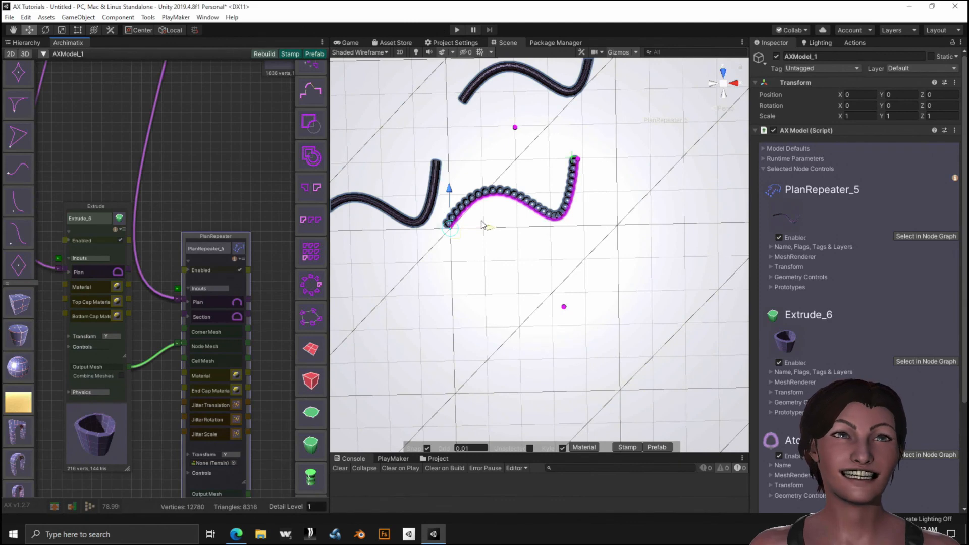
{"action": "scroll", "coordinate": [539, 216], "scroll_direction": "up", "scroll_amount": 5}
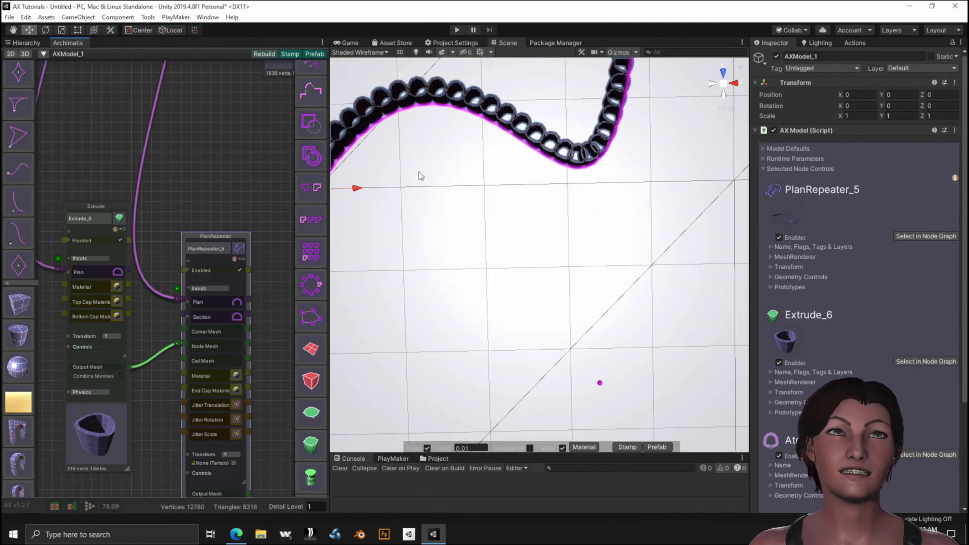
Set the transform axis of the Extrude feeding the PlanRepeater to NX so its segments run along the curve.
{"action": "key", "text": "f"}
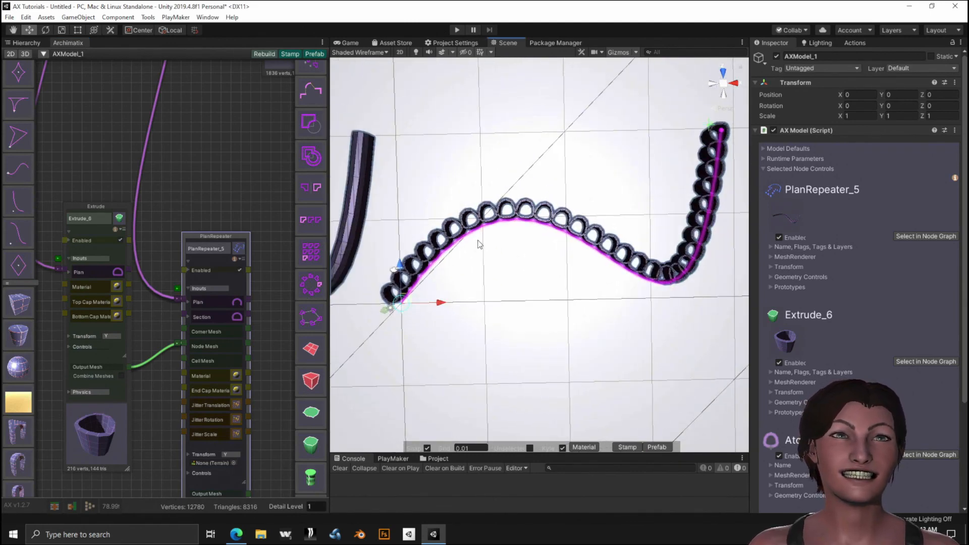
{"action": "scroll", "coordinate": [478, 244], "scroll_direction": "up", "scroll_amount": 3}
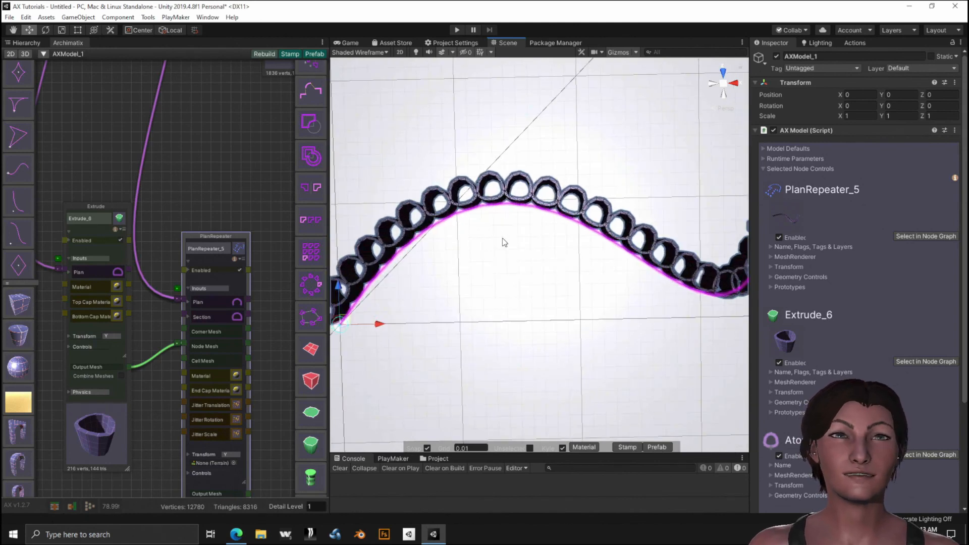
{"action": "left_click", "coordinate": [110, 334]}
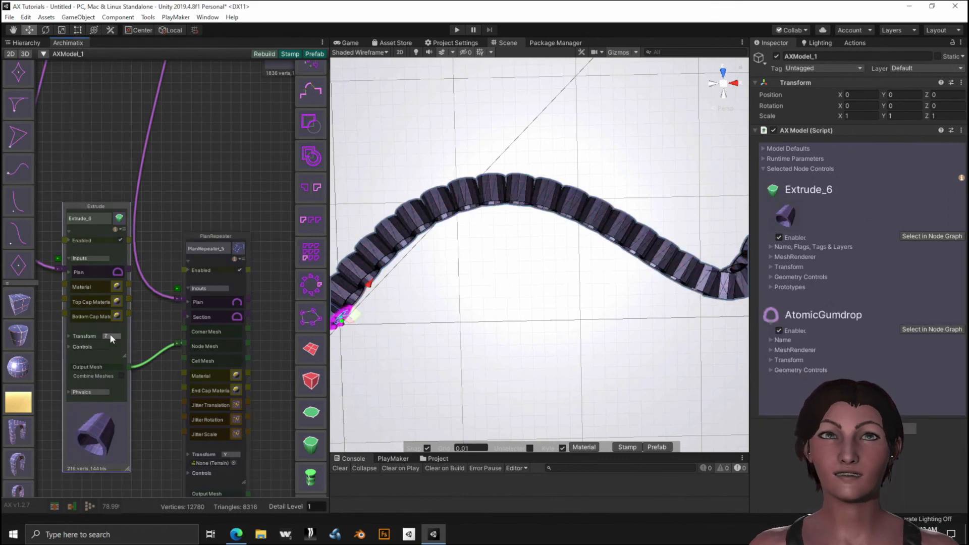
{"action": "left_click", "coordinate": [110, 334]}
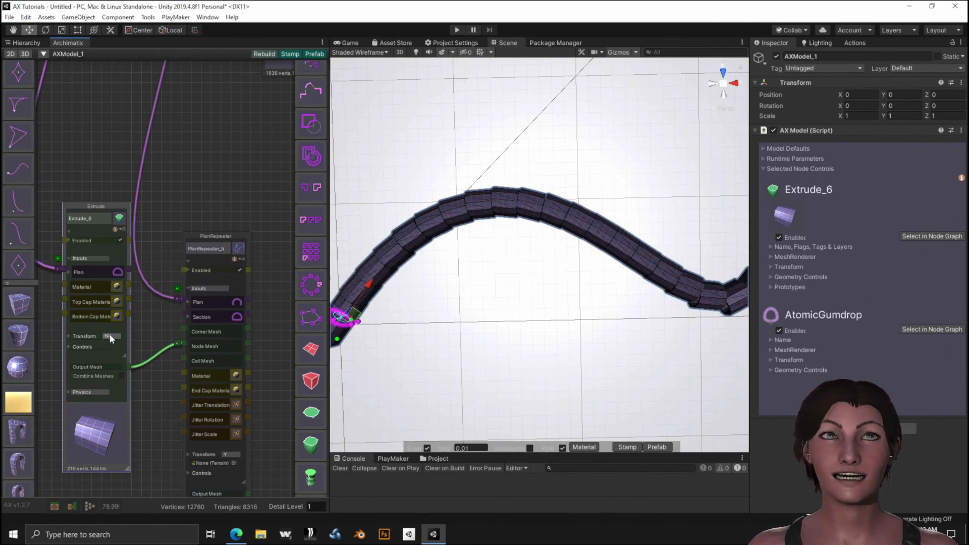
{"action": "scroll", "coordinate": [497, 331], "scroll_direction": "down", "scroll_amount": 3}
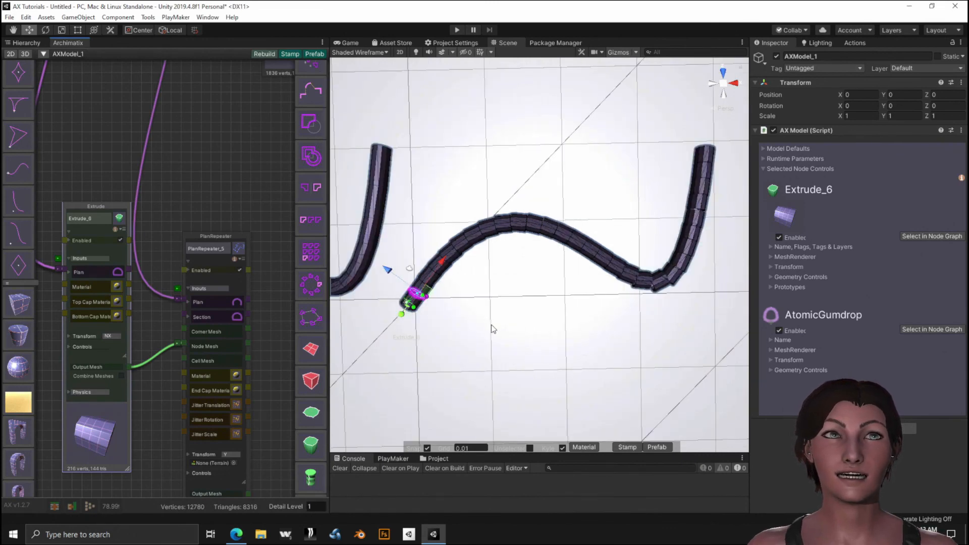
{"action": "scroll", "coordinate": [493, 329], "scroll_direction": "down", "scroll_amount": 1}
{"action": "scroll", "coordinate": [493, 329], "scroll_direction": "down", "scroll_amount": 4}
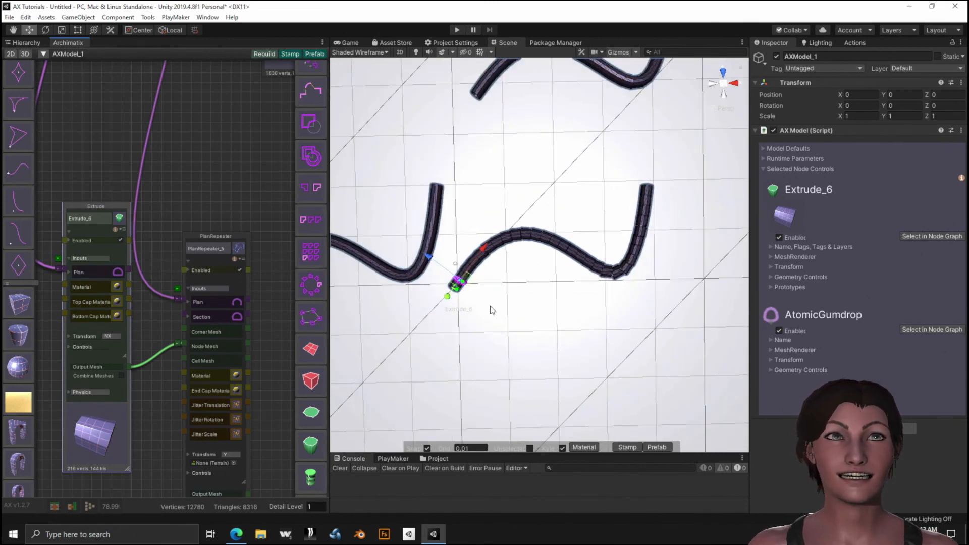
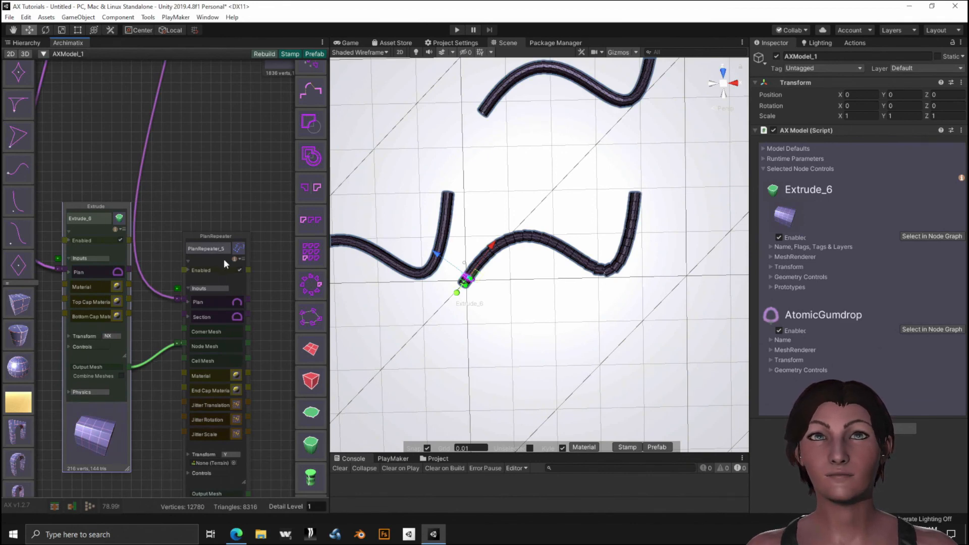
Move the PlanRepeater node up in the graph and set its source Extrude's Height to 1.
{"action": "left_click_drag", "start_coordinate": [223, 259], "coordinate": [224, 140]}
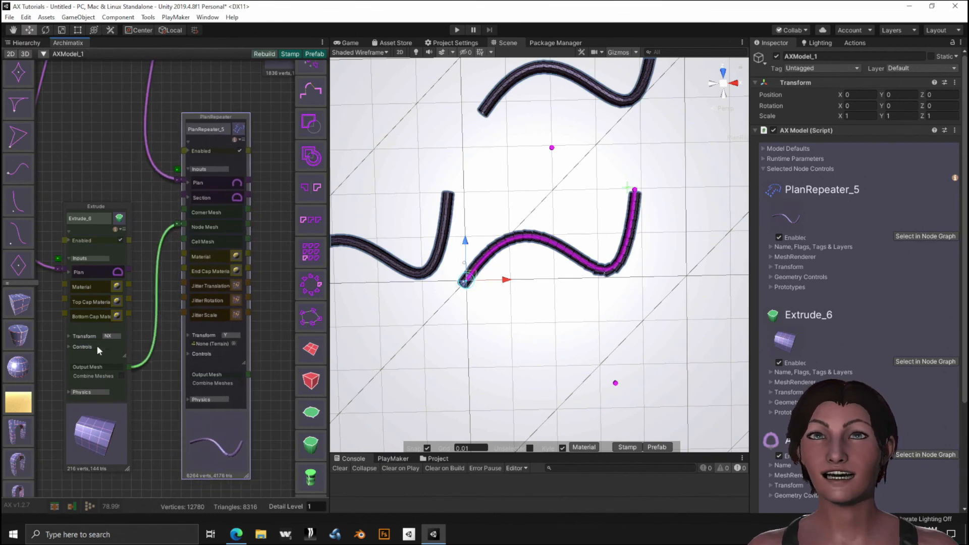
{"action": "left_click", "coordinate": [70, 346]}
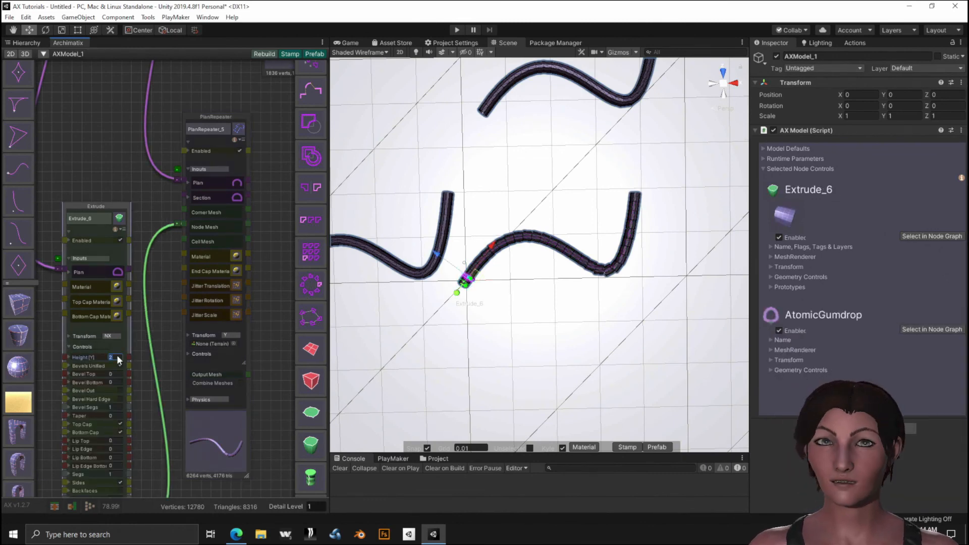
{"action": "type", "text": "1"}
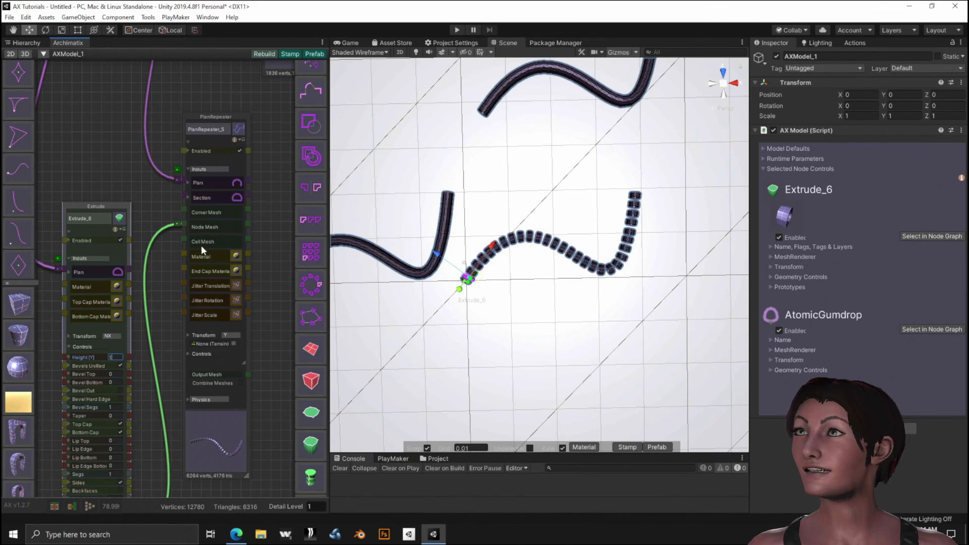
Show the PlanRepeater's controls and reduce its Bay Width to 1.07 to close the gaps between segments.
{"action": "left_click", "coordinate": [186, 352]}
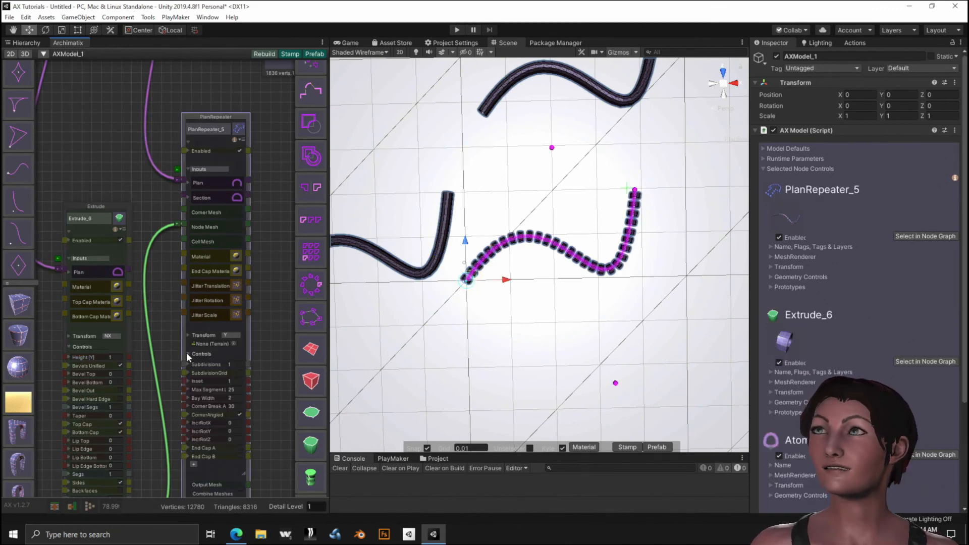
{"action": "left_click_drag", "start_coordinate": [181, 373], "coordinate": [186, 332]}
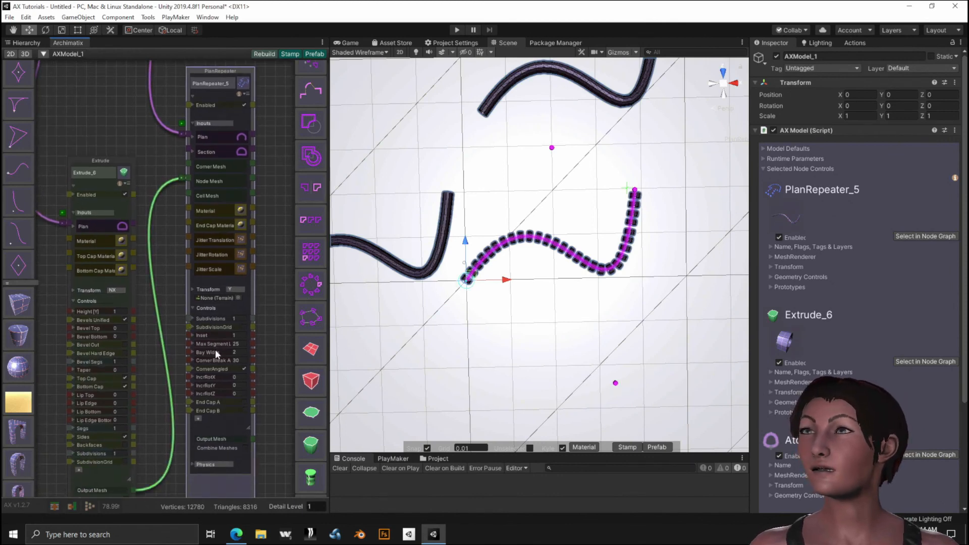
{"action": "left_click", "coordinate": [235, 353]}
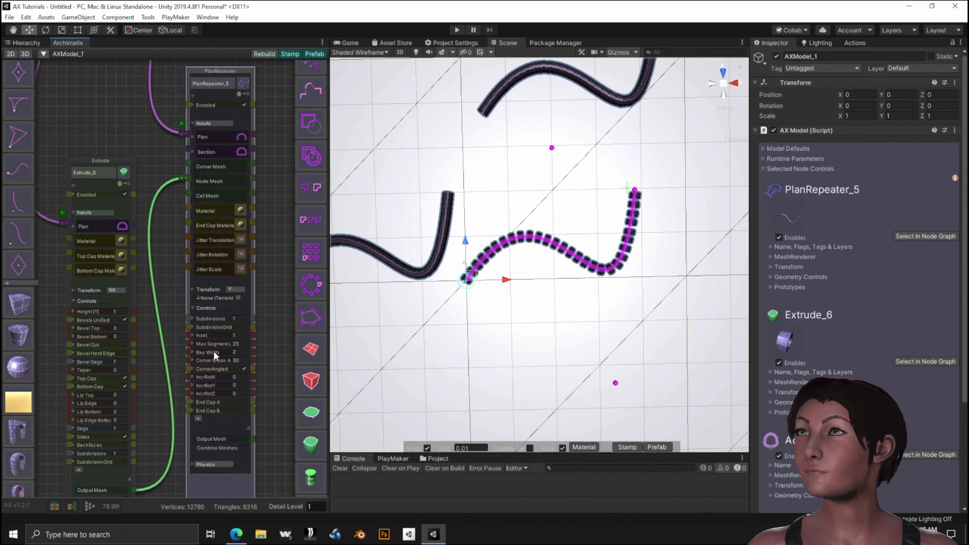
{"action": "left_click_drag", "start_coordinate": [213, 350], "coordinate": [197, 355]}
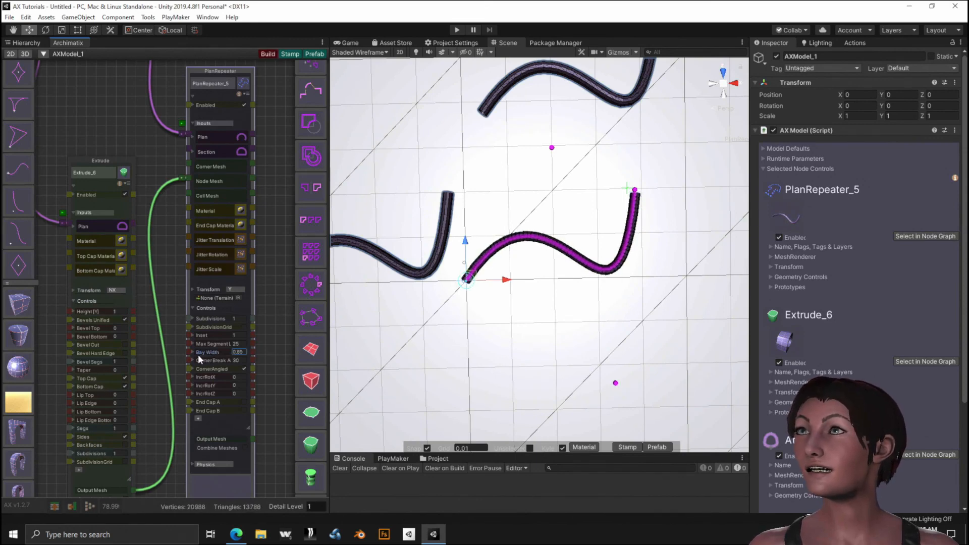
{"action": "left_click_drag", "start_coordinate": [198, 354], "coordinate": [201, 354]}
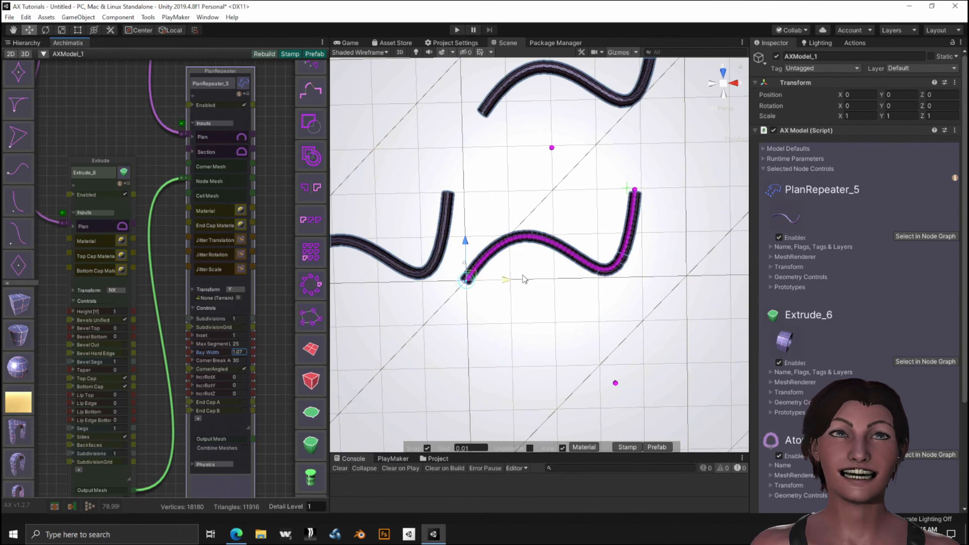
Reshape the shared bezierRamp curve by moving its two Bezier handles until it forms a tighter S-bend with a diagonal end.
{"action": "scroll", "coordinate": [525, 279], "scroll_direction": "up", "scroll_amount": 5}
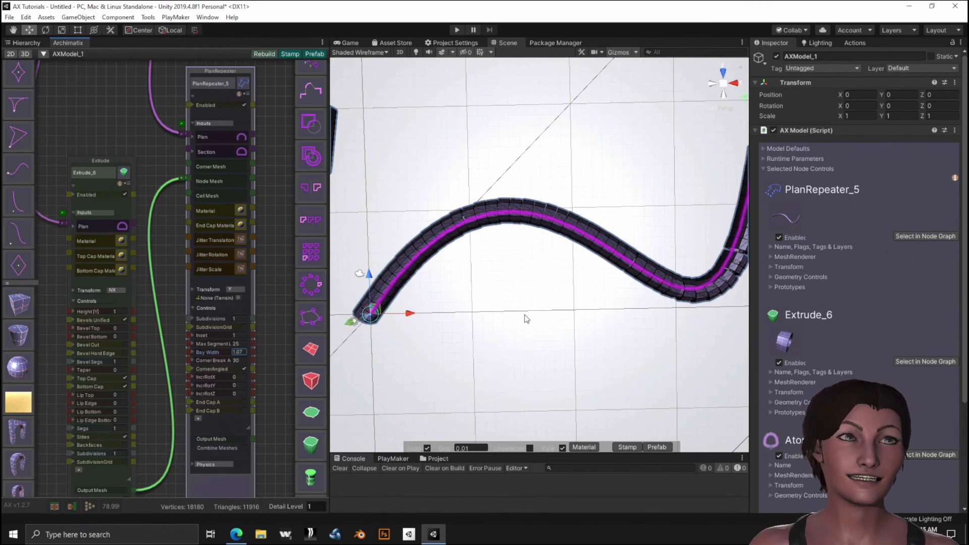
{"action": "scroll", "coordinate": [536, 324], "scroll_direction": "down", "scroll_amount": 2}
{"action": "scroll", "coordinate": [551, 307], "scroll_direction": "down", "scroll_amount": 1}
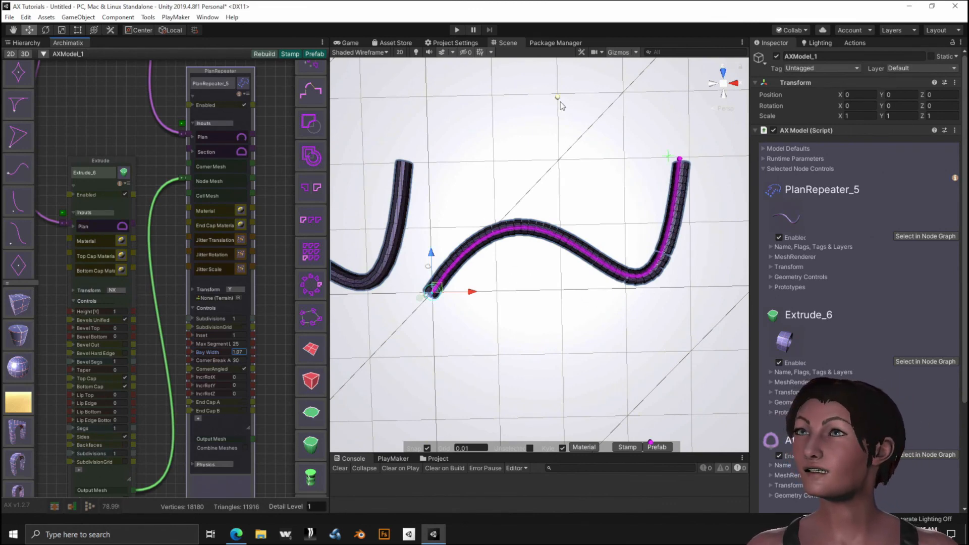
{"action": "left_click_drag", "start_coordinate": [558, 98], "coordinate": [564, 90]}
{"action": "left_click_drag", "start_coordinate": [551, 149], "coordinate": [682, 195]}
{"action": "mouse_move", "coordinate": [719, 197]}
{"action": "left_mouse_down"}
{"action": "mouse_move", "coordinate": [621, 251]}
{"action": "mouse_move", "coordinate": [535, 217]}
{"action": "mouse_move", "coordinate": [629, 195]}
{"action": "mouse_move", "coordinate": [709, 200]}
{"action": "left_mouse_up"}
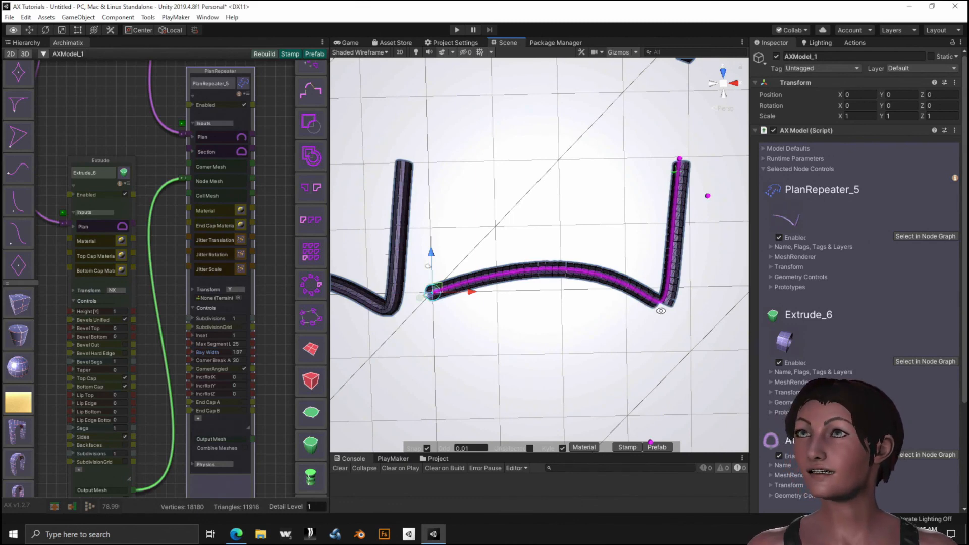
{"action": "mouse_move", "coordinate": [661, 311]}
{"action": "left_mouse_down", "text": "alt"}
{"action": "mouse_move", "coordinate": [534, 174]}
{"action": "mouse_move", "coordinate": [528, 243]}
{"action": "mouse_move", "coordinate": [664, 294]}
{"action": "mouse_move", "coordinate": [652, 301]}
{"action": "left_mouse_up", "text": "alt"}
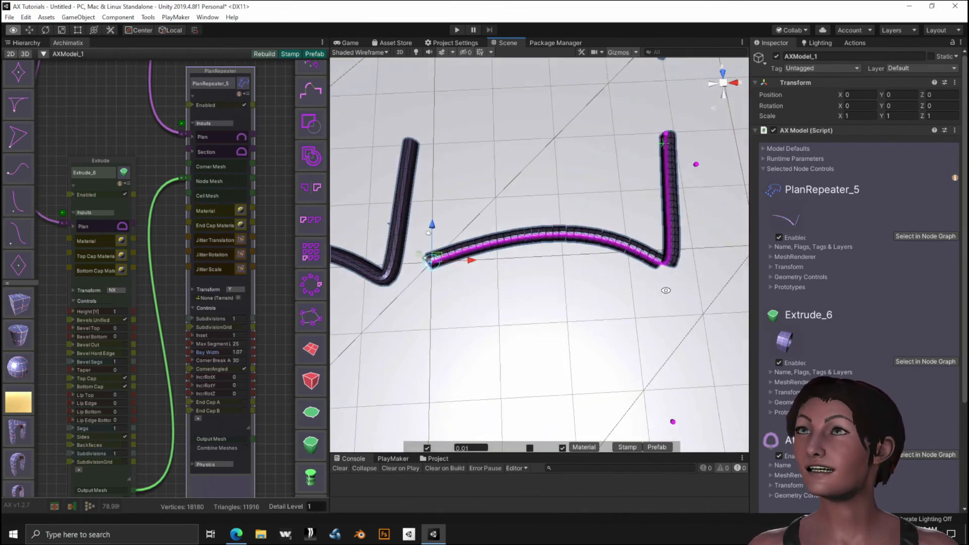
{"action": "left_click_drag", "start_coordinate": [673, 426], "coordinate": [497, 395]}
{"action": "left_click_drag", "start_coordinate": [696, 163], "coordinate": [603, 48]}
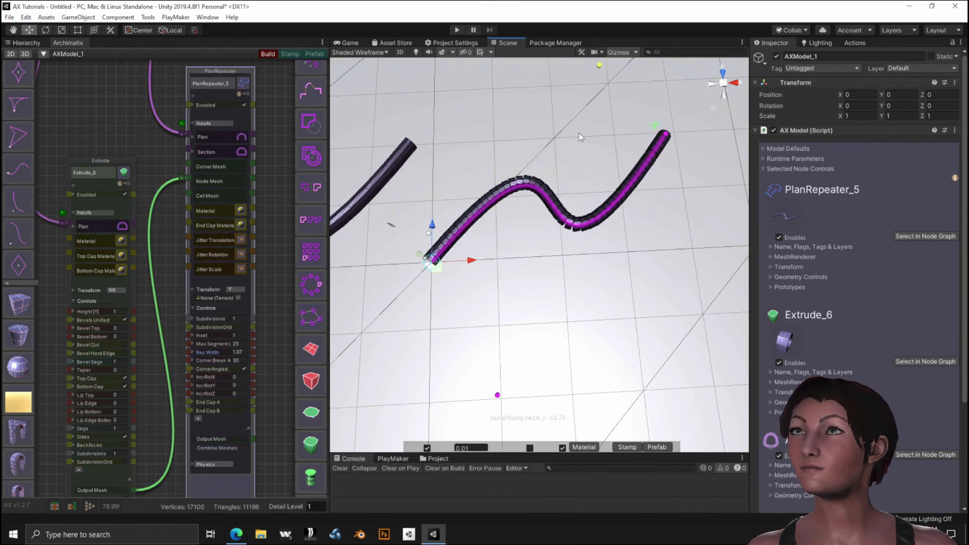
Set the PlanRepeater's source Extrude Height to 0.5 and inspect the spaced segments along the curve.
{"action": "left_click", "coordinate": [120, 311]}
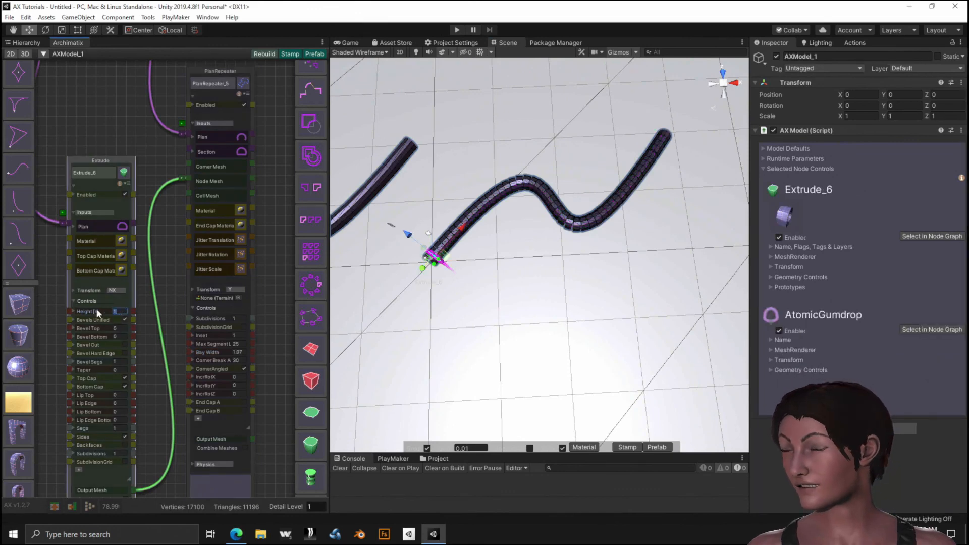
{"action": "type", "text": "0.5"}
{"action": "key", "text": "Return"}
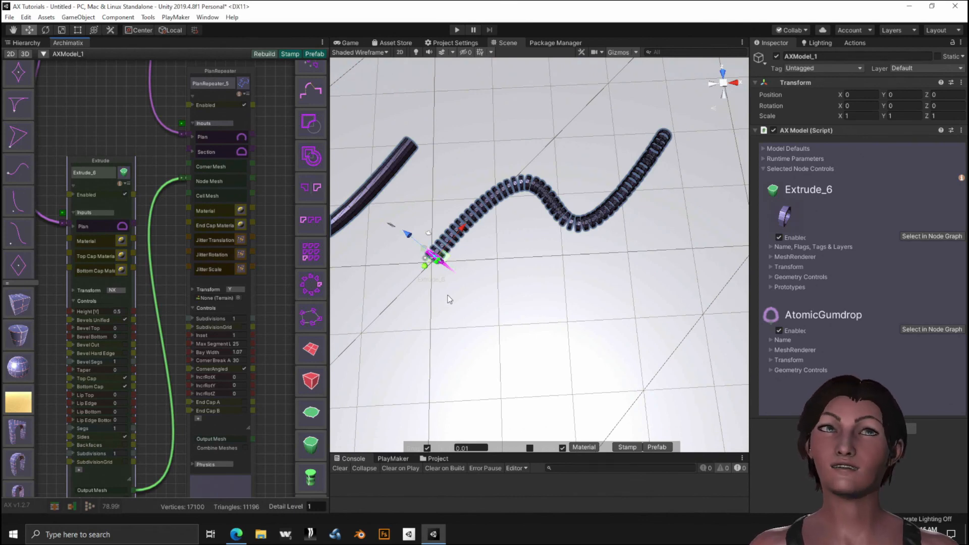
{"action": "scroll", "coordinate": [469, 267], "scroll_direction": "up", "scroll_amount": 3}
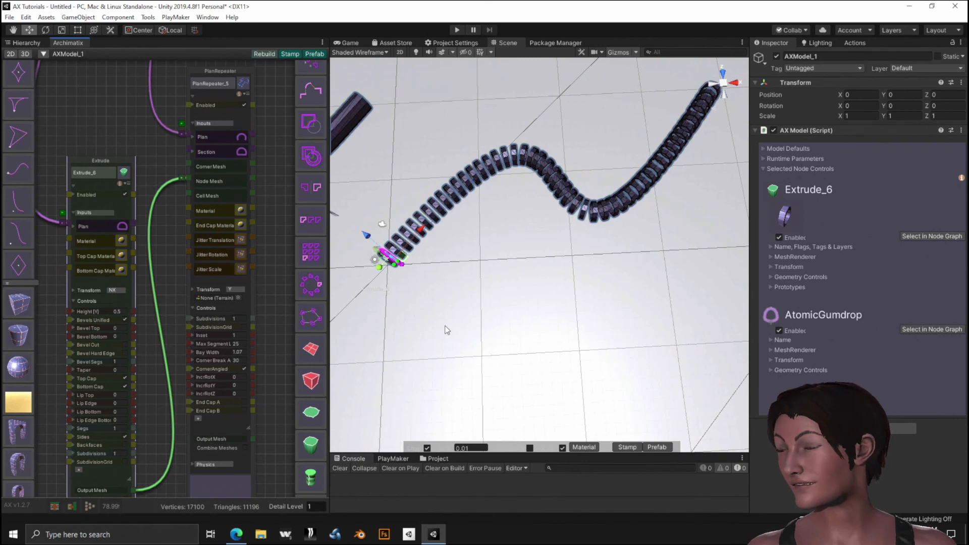
{"action": "left_click_drag", "start_coordinate": [406, 300], "coordinate": [387, 320], "text": "alt"}
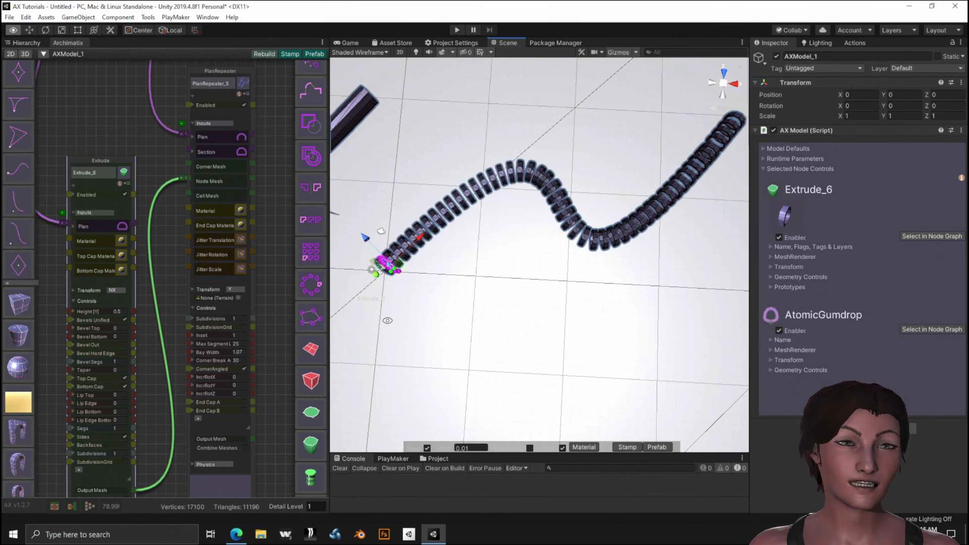
{"action": "left_click_drag", "start_coordinate": [387, 321], "coordinate": [386, 320], "text": "alt"}
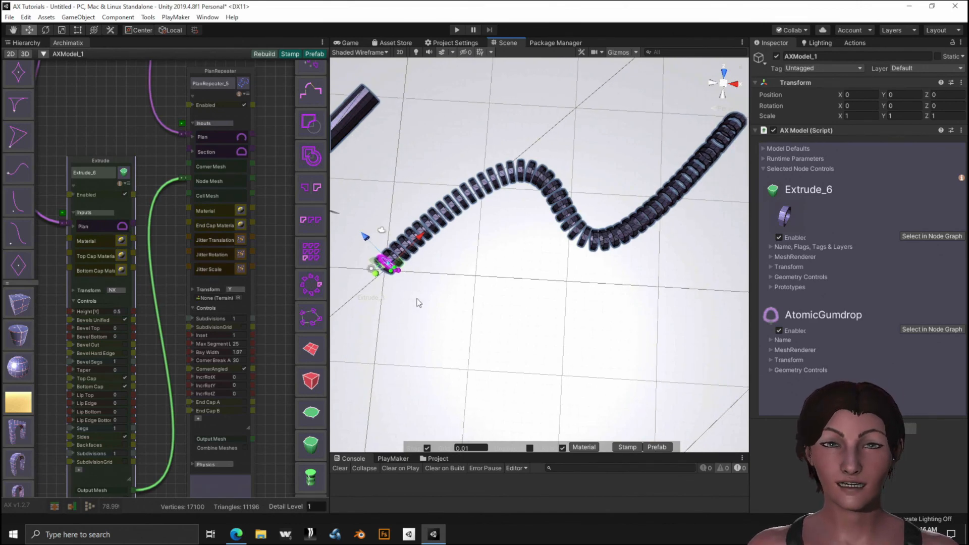
{"action": "scroll", "coordinate": [432, 272], "scroll_direction": "up", "scroll_amount": 3}
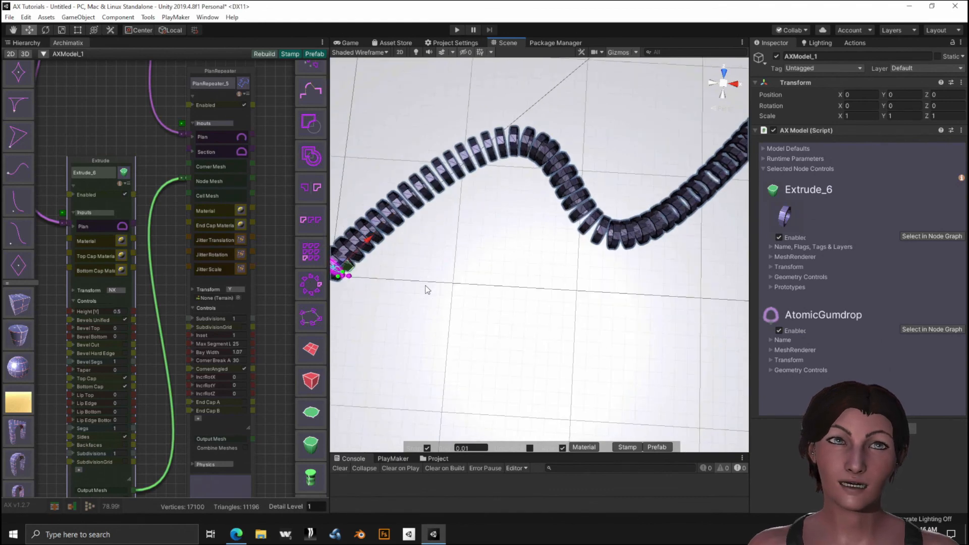
{"action": "scroll", "coordinate": [432, 285], "scroll_direction": "down", "scroll_amount": 5}
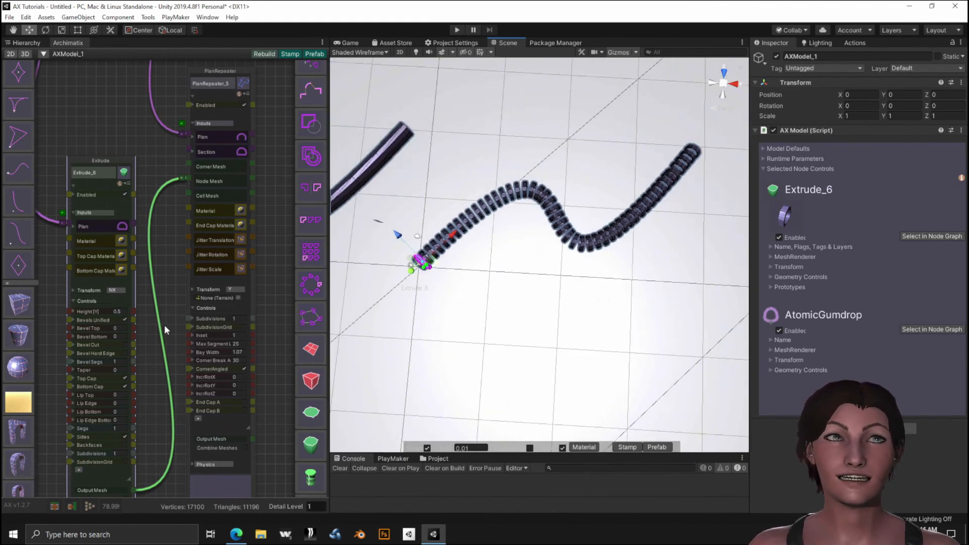
Select the PlanRepeater and its Extrude node together and move them up closer to the other nodes in the graph.
{"action": "scroll", "coordinate": [169, 296], "scroll_direction": "down", "scroll_amount": 4}
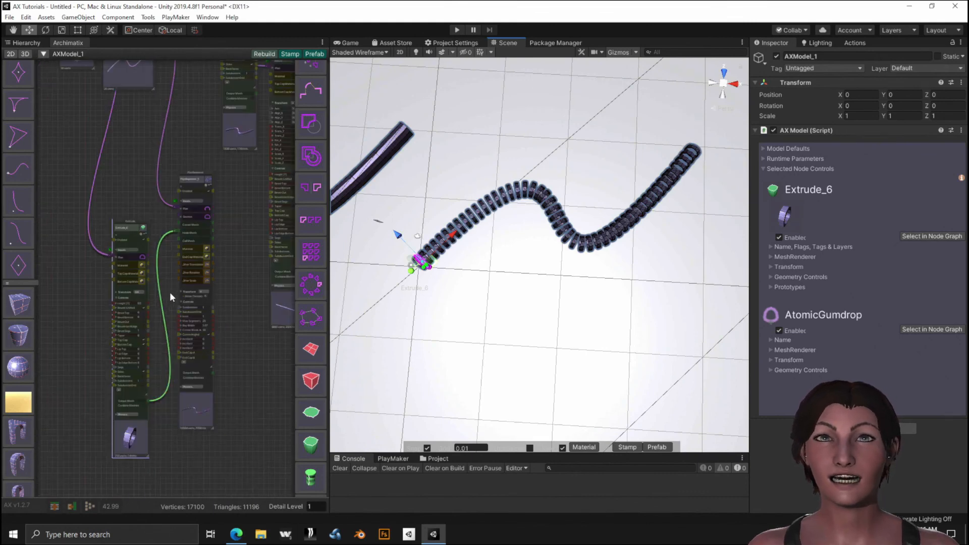
{"action": "left_click_drag", "start_coordinate": [231, 246], "coordinate": [123, 348]}
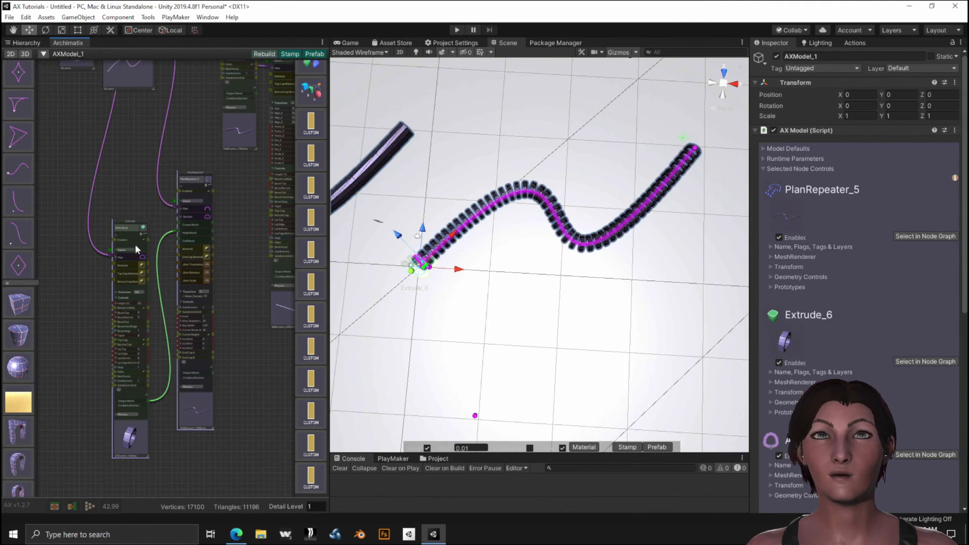
{"action": "left_click_drag", "start_coordinate": [134, 244], "coordinate": [129, 170]}
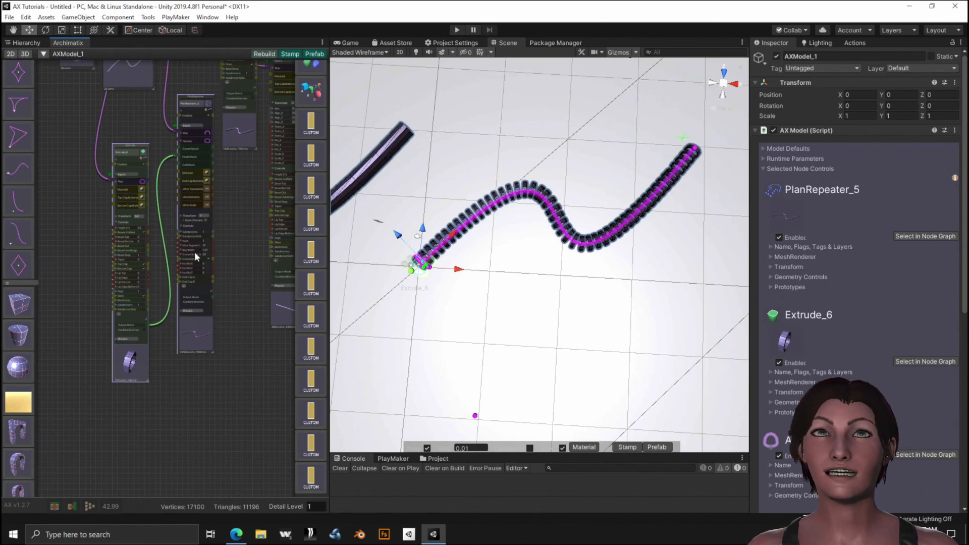
{"action": "scroll", "coordinate": [195, 251], "scroll_direction": "up", "scroll_amount": 1}
{"action": "scroll", "coordinate": [510, 269], "scroll_direction": "down", "scroll_amount": 1}
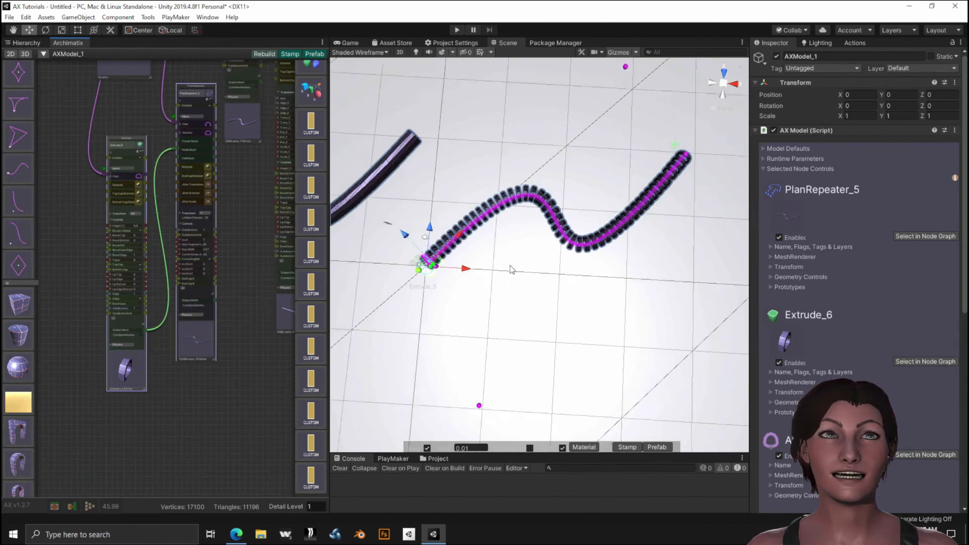
{"action": "scroll", "coordinate": [511, 269], "scroll_direction": "down", "scroll_amount": 3}
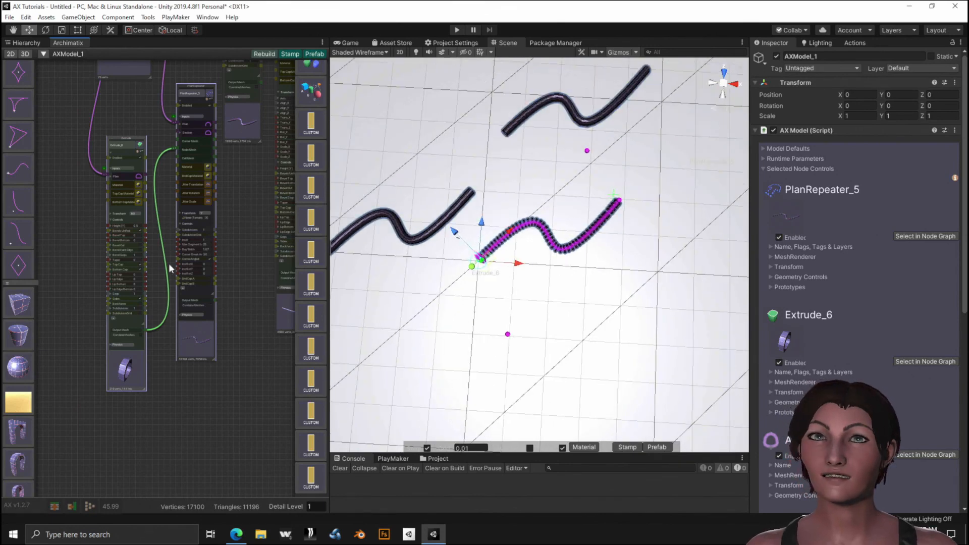
Expand PlanRepeater_5's transform values and shift it along X to a Trans_X of about 49.64.
{"action": "scroll", "coordinate": [182, 230], "scroll_direction": "up", "scroll_amount": 3}
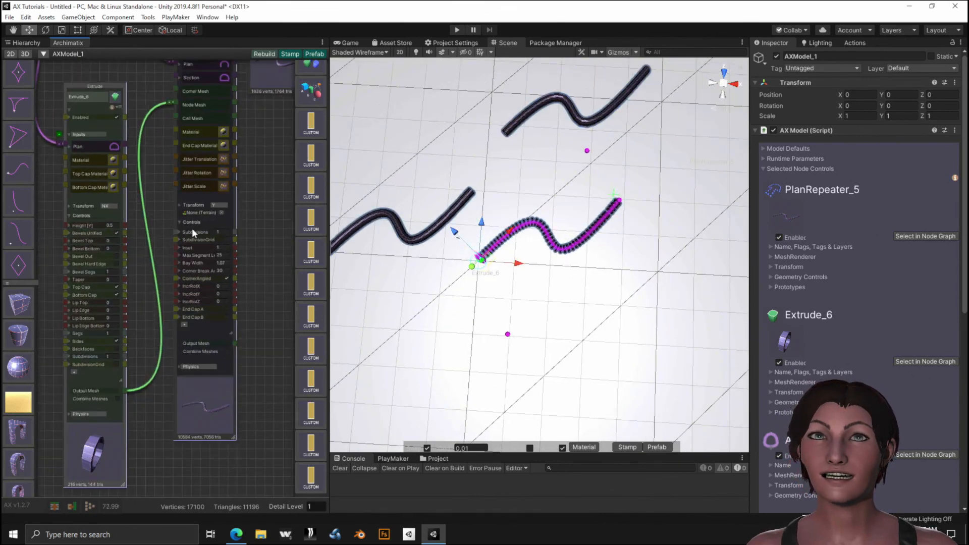
{"action": "scroll", "coordinate": [185, 212], "scroll_direction": "up", "scroll_amount": 2}
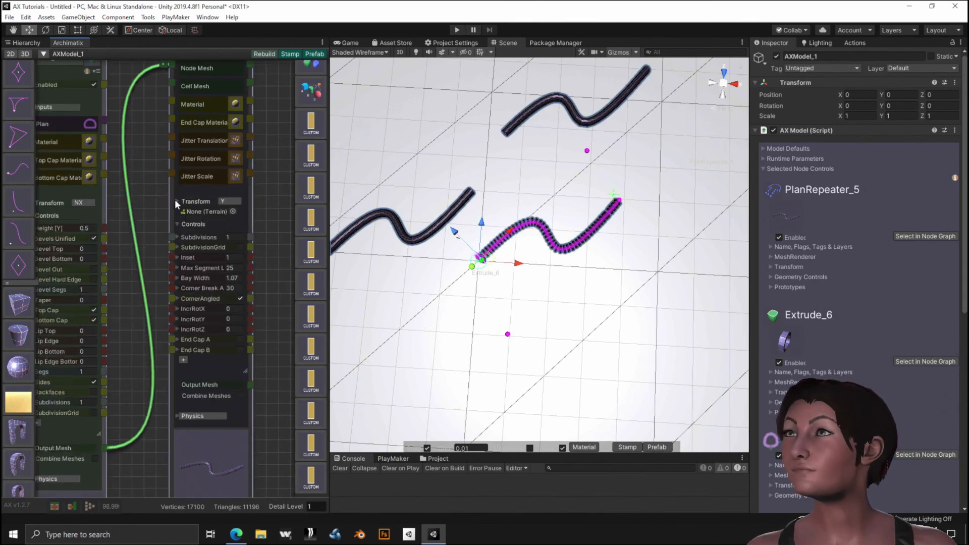
{"action": "left_click", "coordinate": [177, 202]}
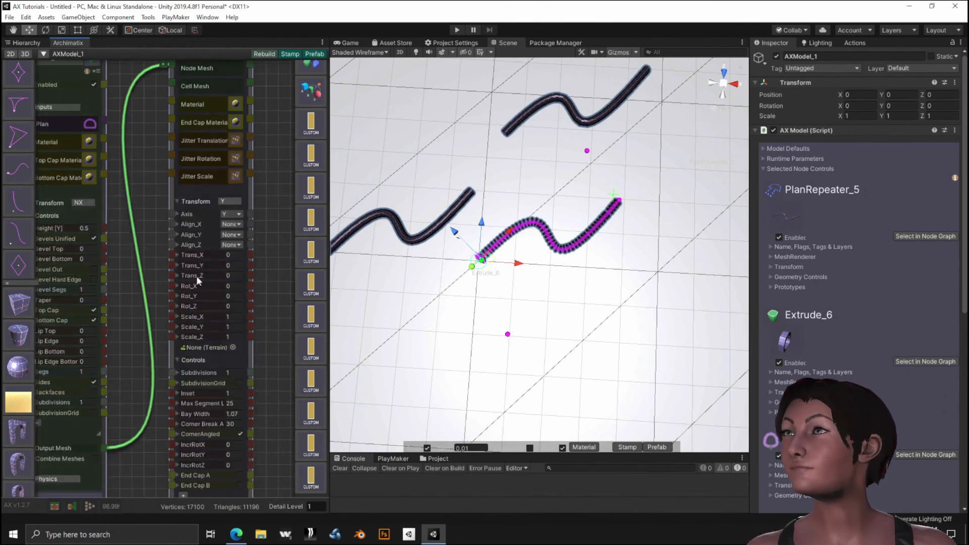
{"action": "left_click_drag", "start_coordinate": [194, 257], "coordinate": [763, 320]}
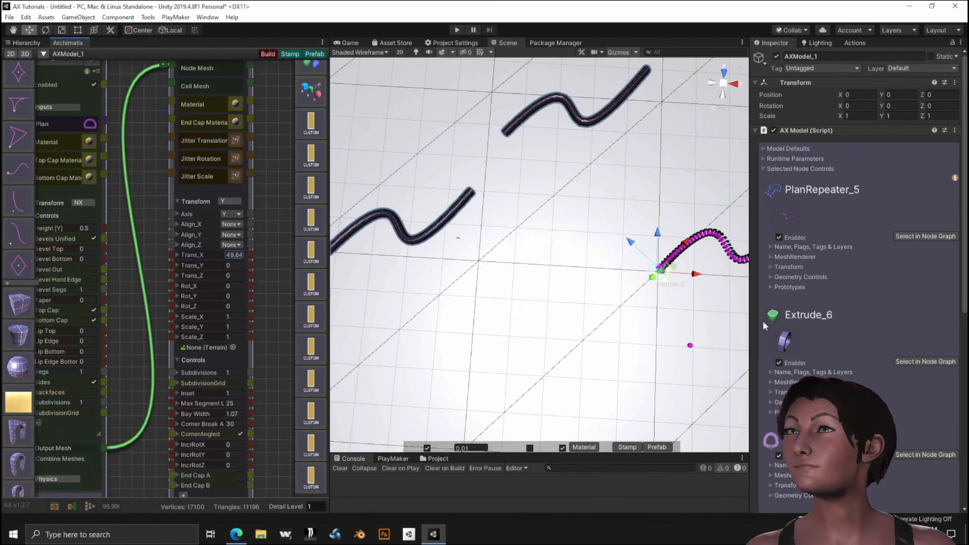
{"action": "scroll", "coordinate": [530, 338], "scroll_direction": "down", "scroll_amount": 2}
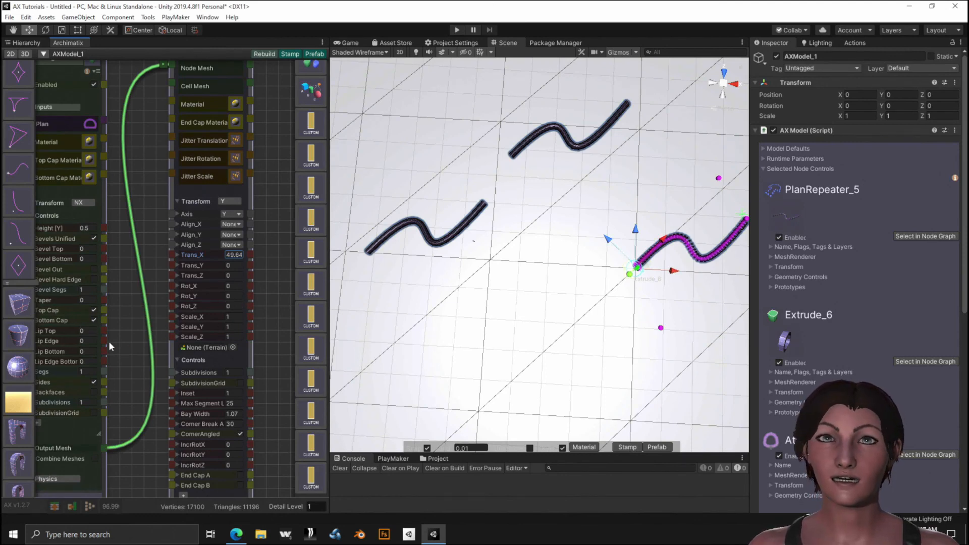
Clear the node selection and move the Extrude_6 node away from PlanRepeater_5 in the node graph.
{"action": "scroll", "coordinate": [121, 328], "scroll_direction": "down", "scroll_amount": 5}
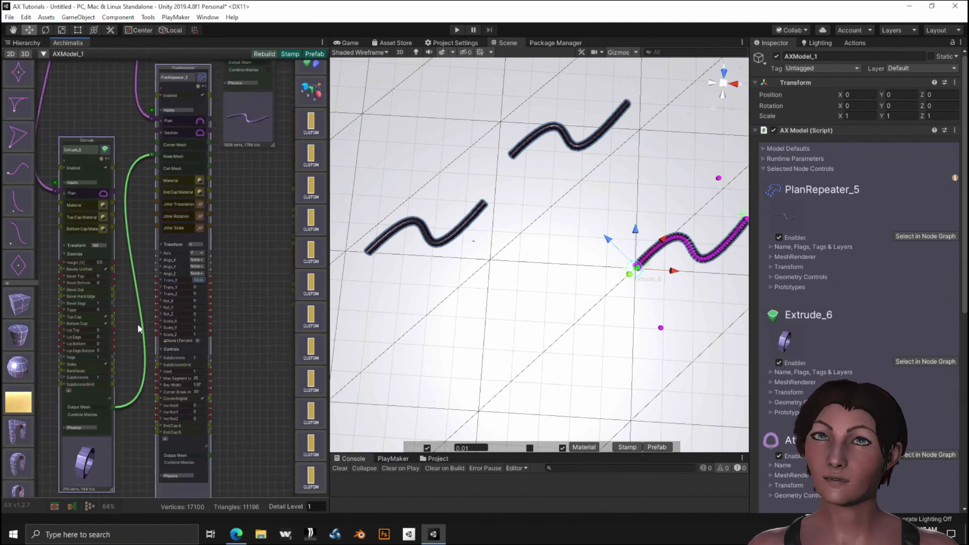
{"action": "scroll", "coordinate": [138, 323], "scroll_direction": "down", "scroll_amount": 1}
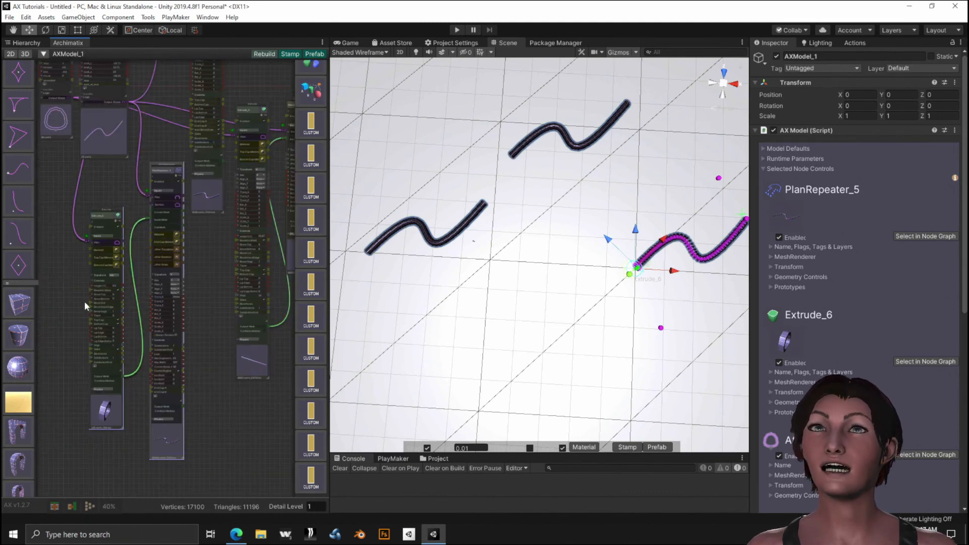
{"action": "middle_click_drag", "start_coordinate": [72, 316], "coordinate": [189, 267]}
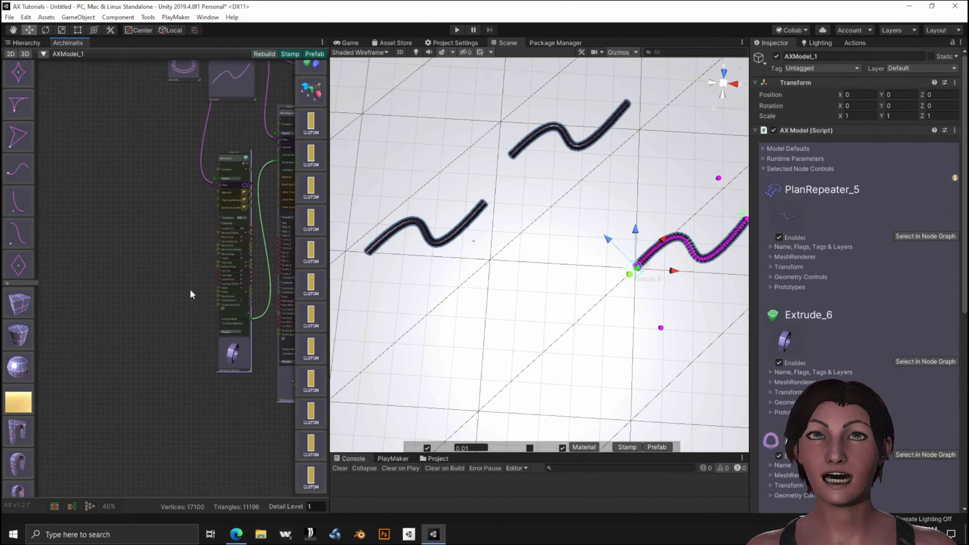
{"action": "mouse_move", "coordinate": [231, 353]}
{"action": "middle_mouse_down"}
{"action": "mouse_move", "coordinate": [216, 340]}
{"action": "mouse_move", "coordinate": [104, 311]}
{"action": "mouse_move", "coordinate": [146, 344]}
{"action": "mouse_move", "coordinate": [273, 352]}
{"action": "mouse_move", "coordinate": [245, 352]}
{"action": "middle_mouse_up"}
{"action": "left_click", "coordinate": [193, 365]}
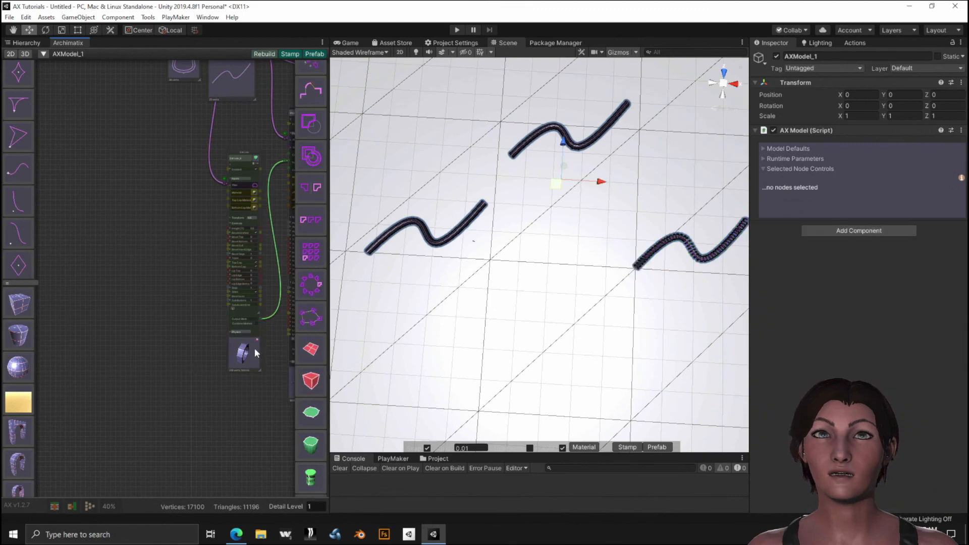
{"action": "left_click_drag", "start_coordinate": [254, 353], "coordinate": [178, 310]}
Add a LinearRepeater node and place it in the free space below and between Extrude_6 and PlanRepeater_5.
{"action": "middle_click_drag", "start_coordinate": [179, 427], "coordinate": [110, 362]}
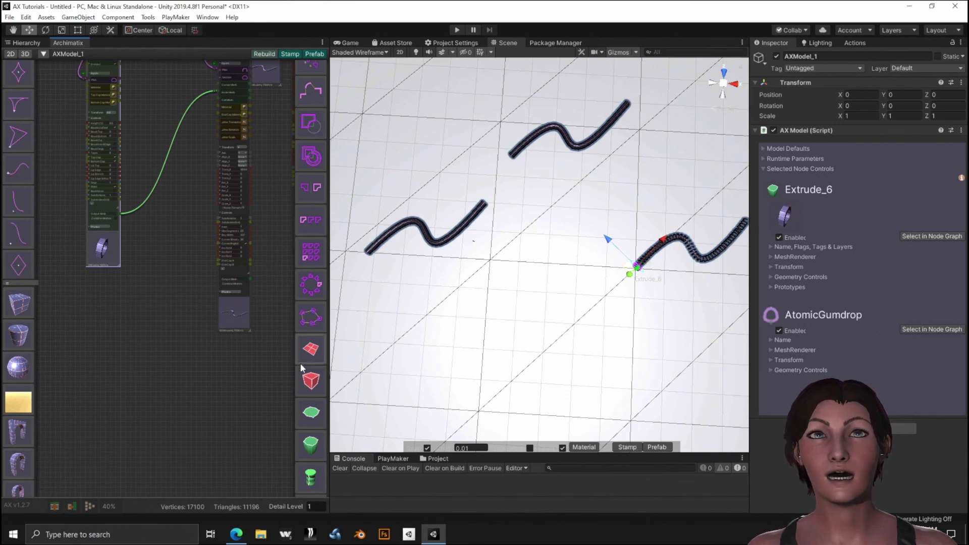
{"action": "scroll", "coordinate": [303, 368], "scroll_direction": "down", "scroll_amount": 6}
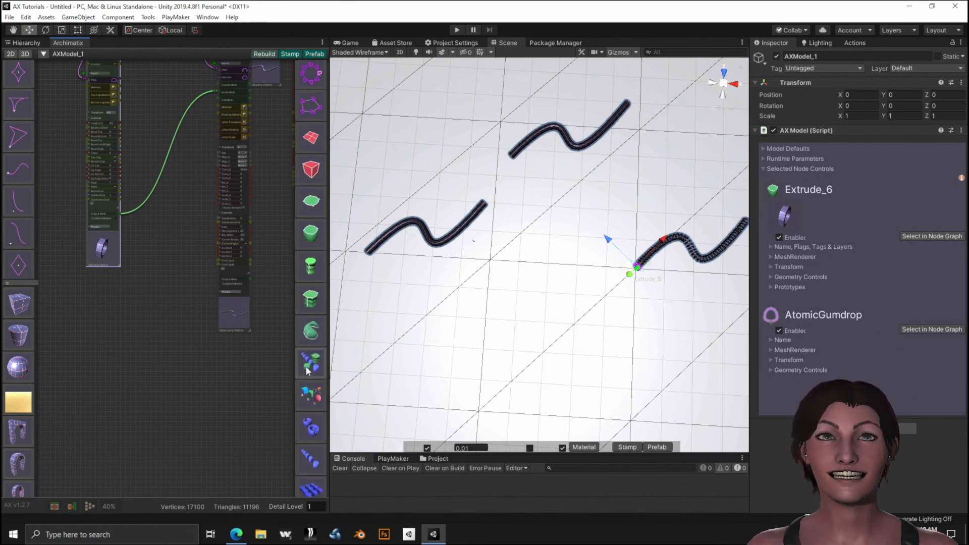
{"action": "scroll", "coordinate": [307, 370], "scroll_direction": "down", "scroll_amount": 3}
{"action": "left_click", "coordinate": [317, 371]}
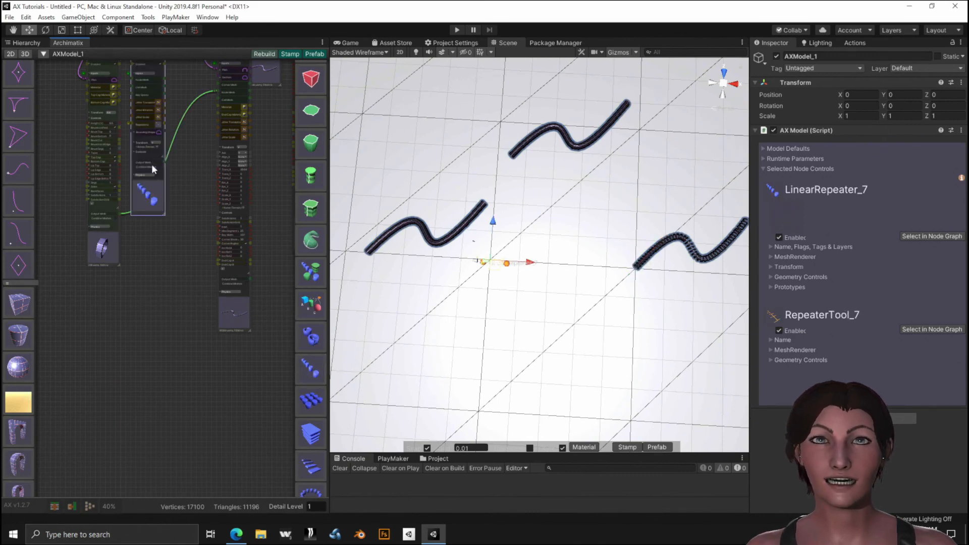
{"action": "left_click_drag", "start_coordinate": [158, 185], "coordinate": [156, 294]}
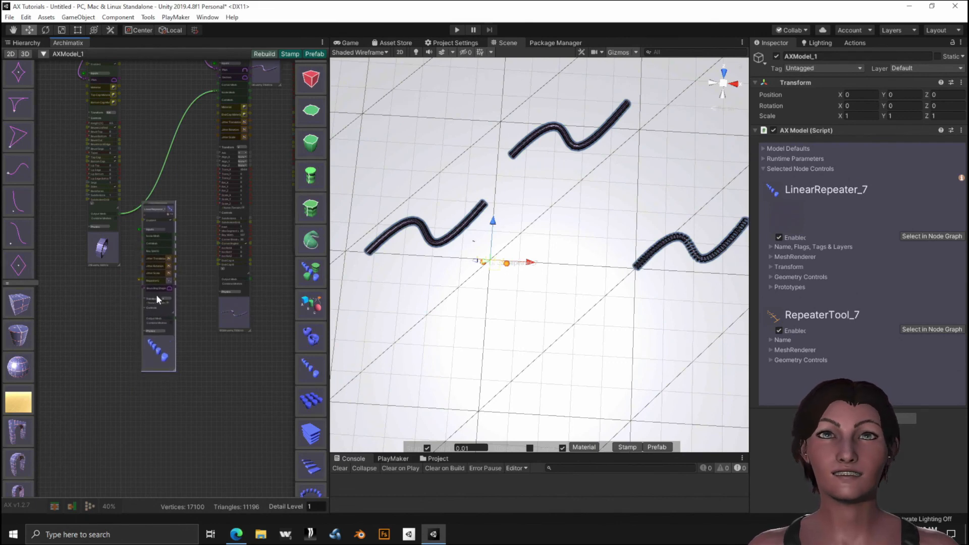
Connect Extrude_6's Output Mesh to the Node Mesh input of LinearRepeater_7.
{"action": "scroll", "coordinate": [110, 310], "scroll_direction": "up", "scroll_amount": 5}
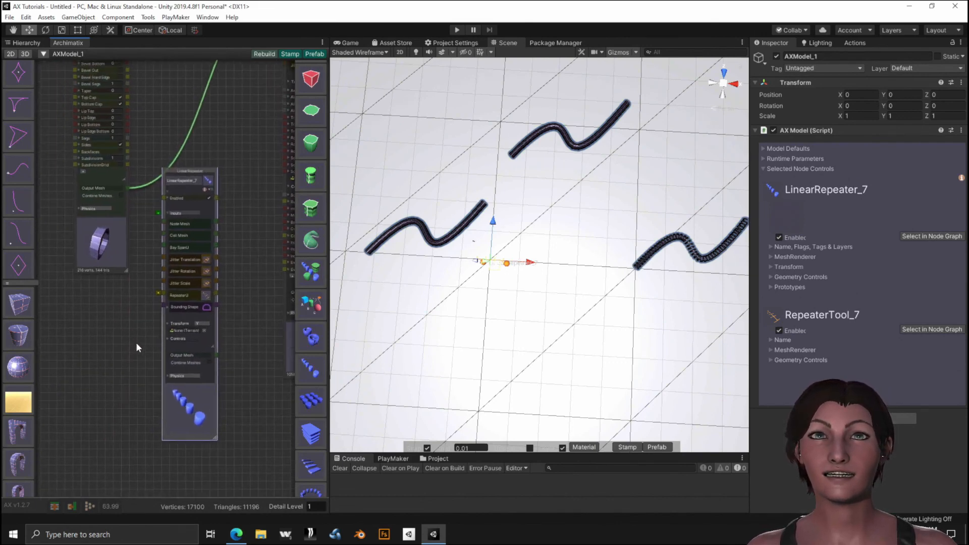
{"action": "middle_click_drag", "start_coordinate": [124, 325], "coordinate": [136, 344]}
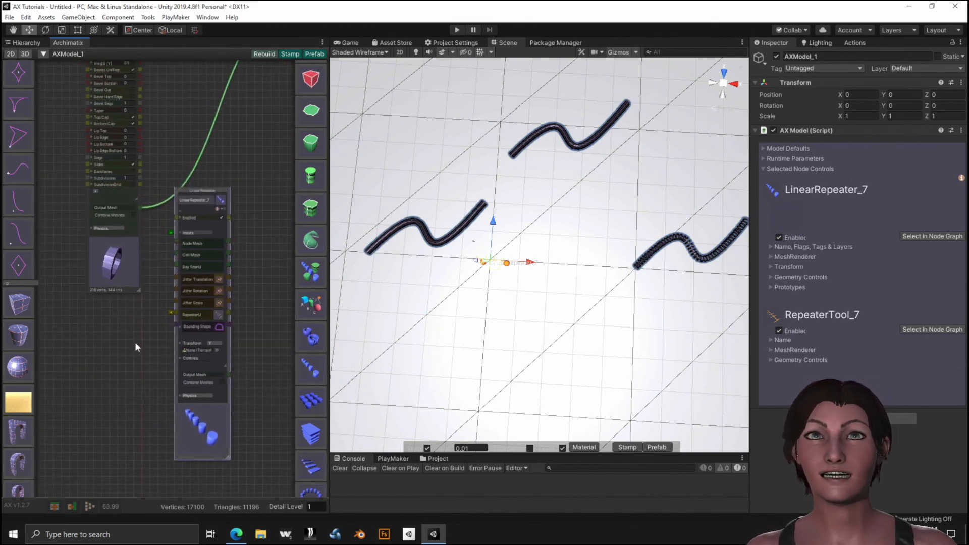
{"action": "left_click", "coordinate": [137, 206]}
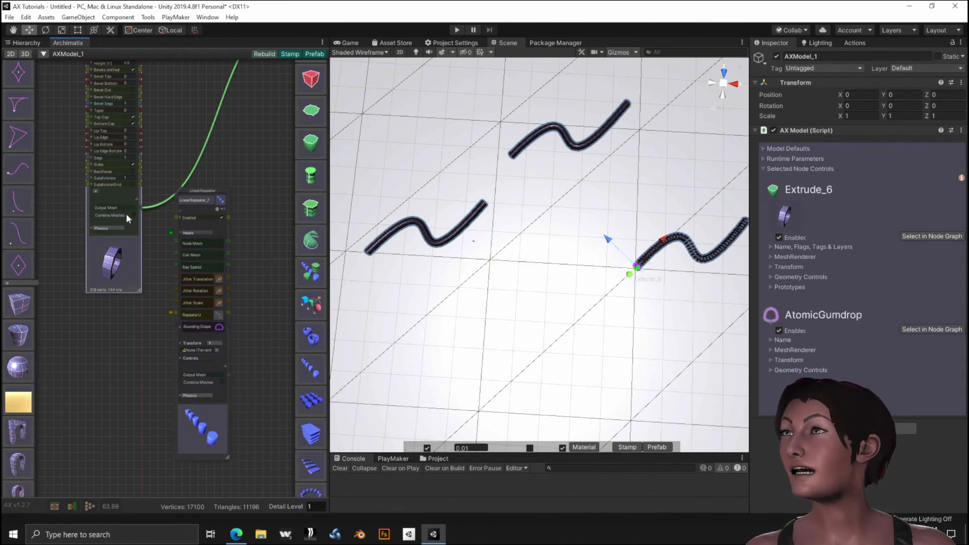
{"action": "left_click", "coordinate": [139, 206]}
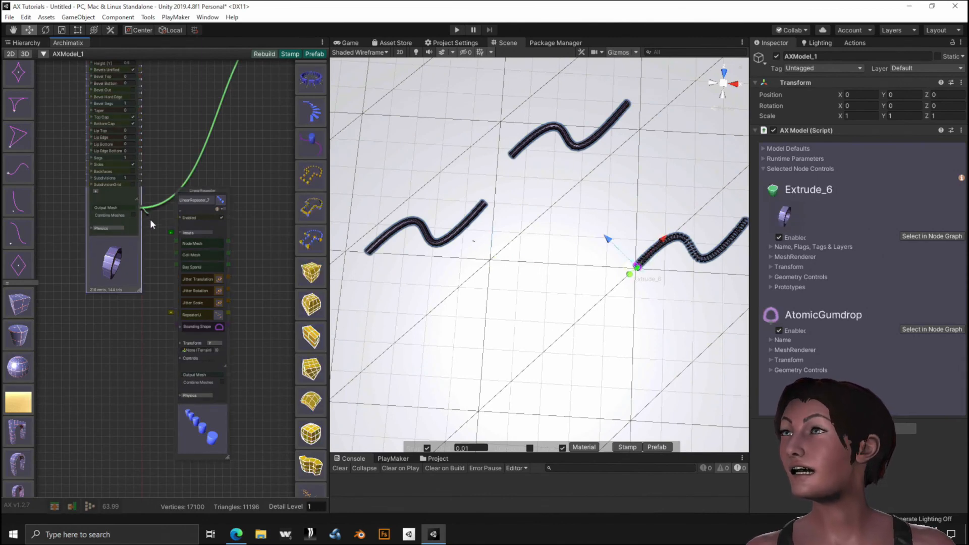
{"action": "left_click", "coordinate": [177, 241]}
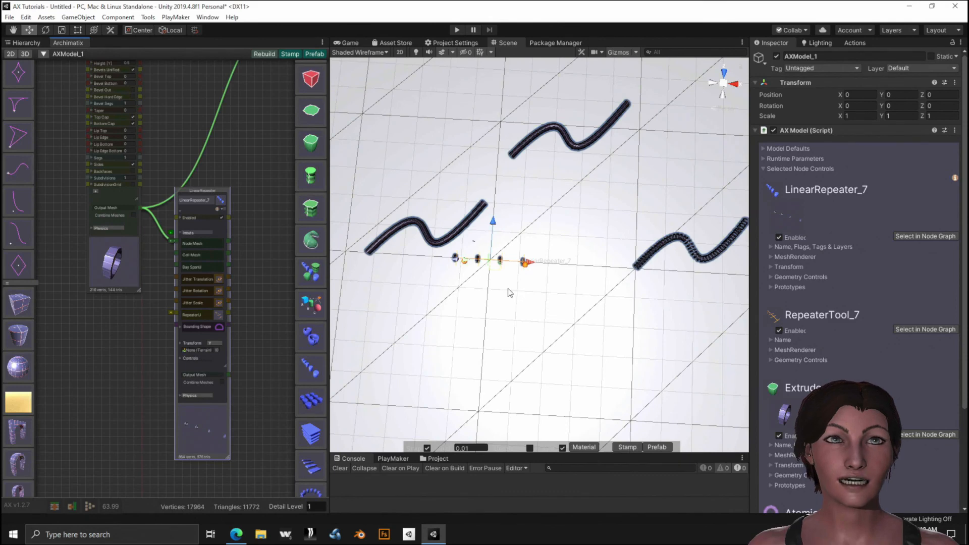
{"action": "scroll", "coordinate": [510, 293], "scroll_direction": "up", "scroll_amount": 5}
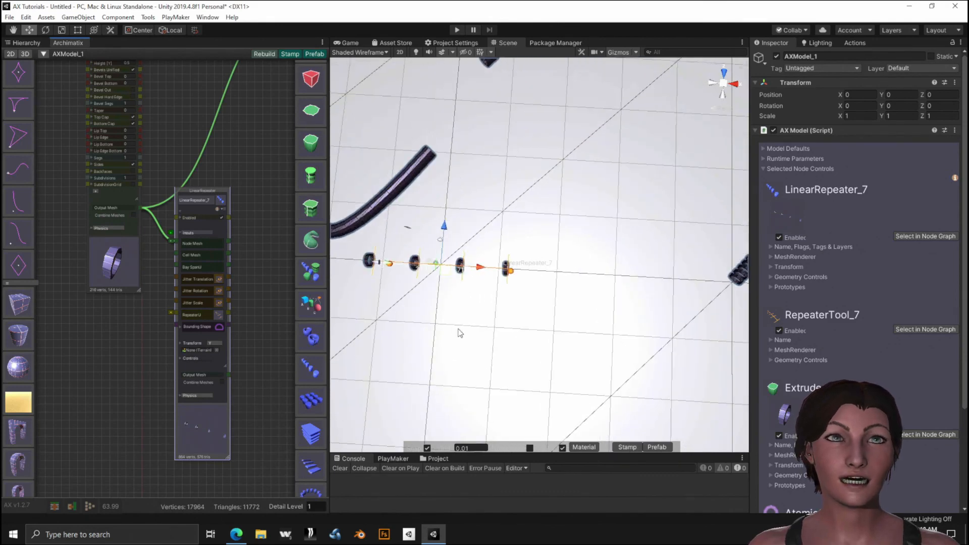
{"action": "middle_click_drag", "start_coordinate": [416, 320], "coordinate": [478, 318]}
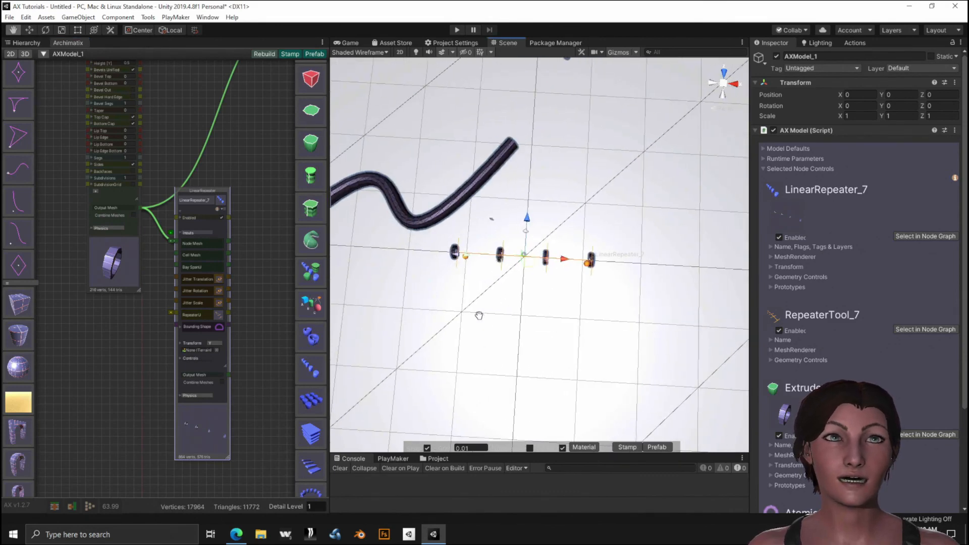
Reveal the RepeaterTool_7 node feeding LinearRepeater_7's RepeaterU input and place it beside the repeater, below Extrude_6.
{"action": "left_click", "coordinate": [179, 357]}
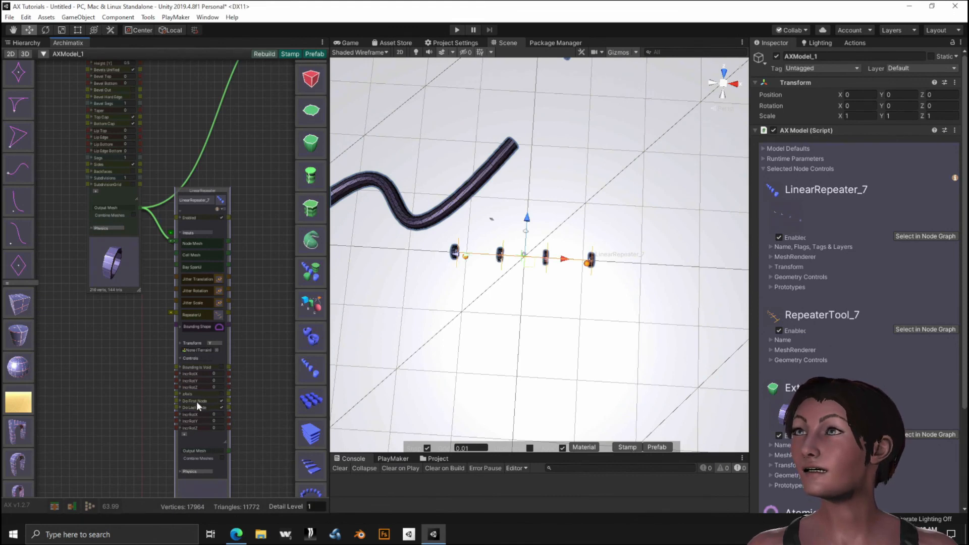
{"action": "left_click", "coordinate": [181, 358]}
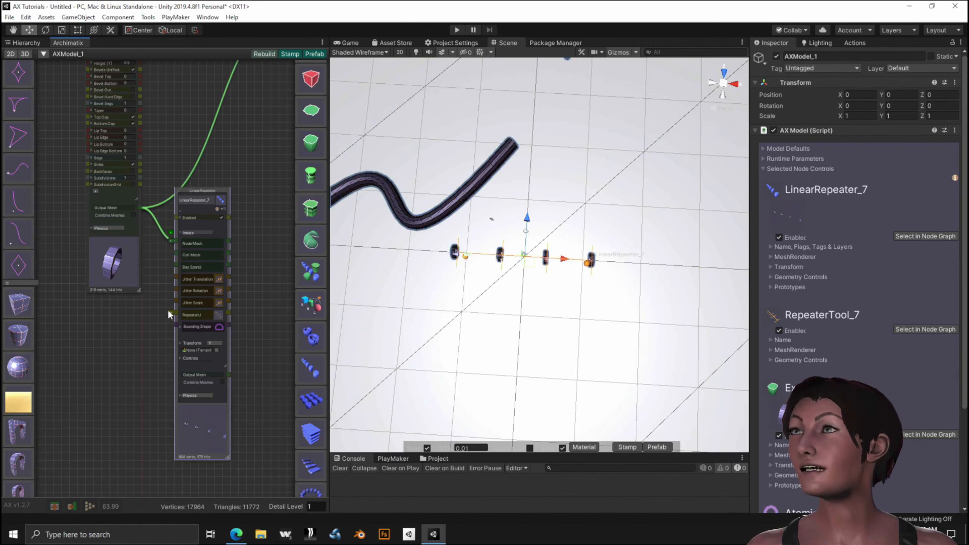
{"action": "left_click", "coordinate": [171, 313]}
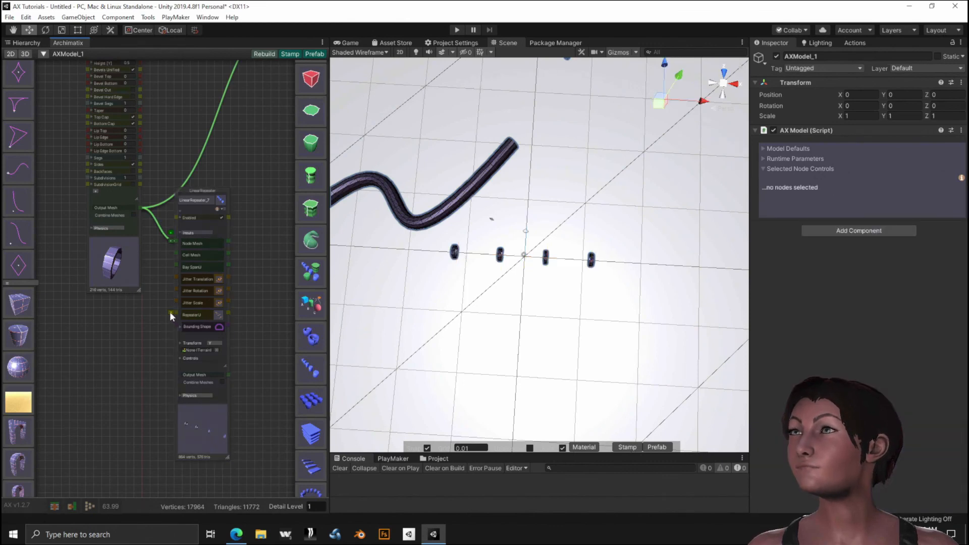
{"action": "left_click", "coordinate": [170, 313]}
{"action": "middle_click_drag", "start_coordinate": [131, 353], "coordinate": [196, 415]}
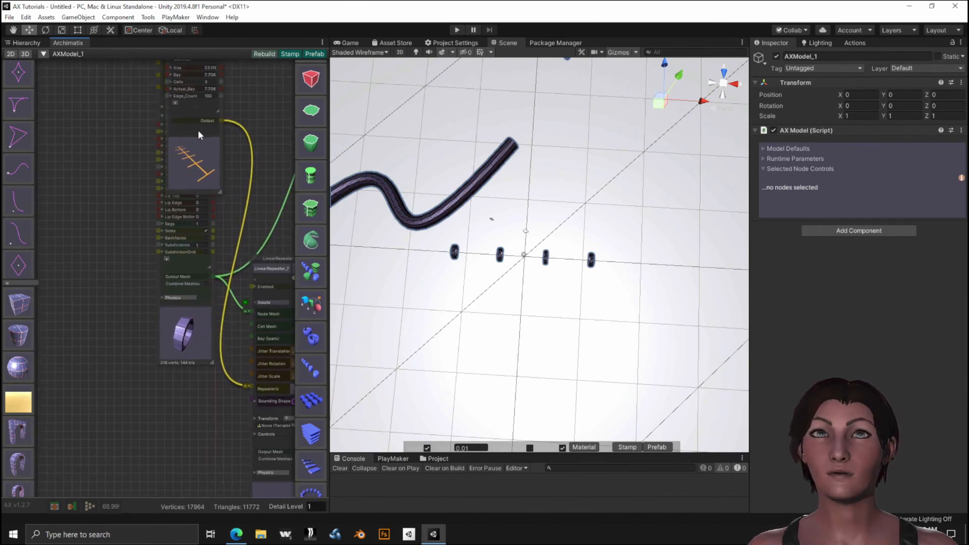
{"action": "left_click_drag", "start_coordinate": [198, 137], "coordinate": [199, 431]}
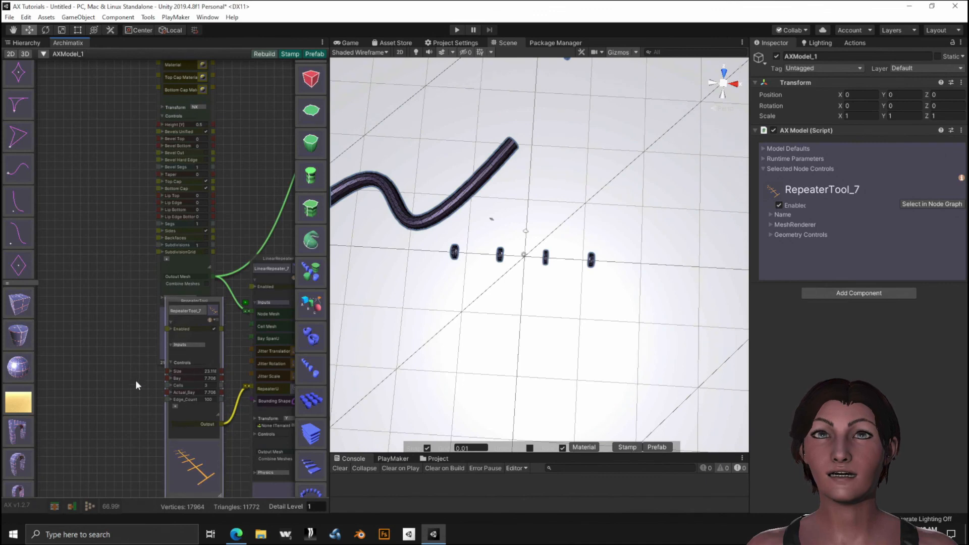
{"action": "middle_click_drag", "start_coordinate": [117, 374], "coordinate": [71, 283]}
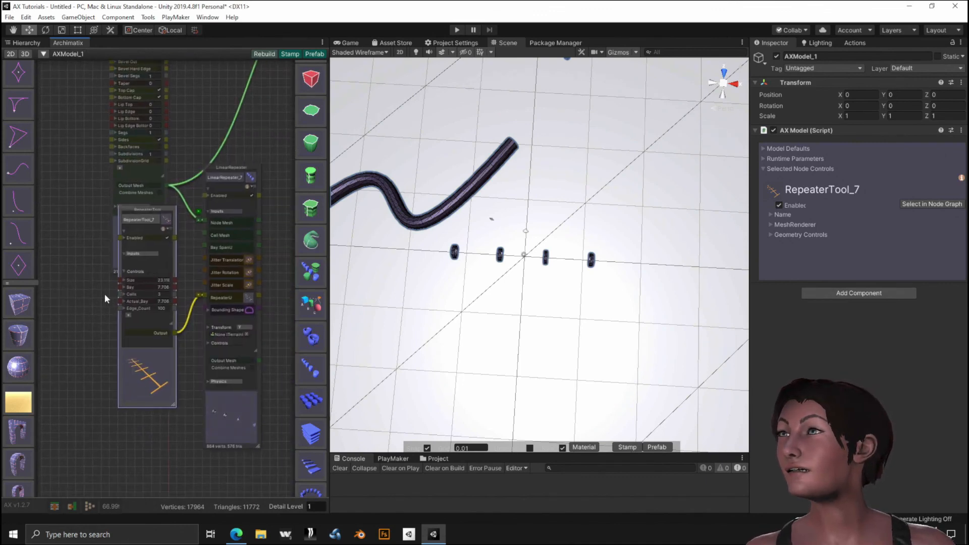
Set RepeaterTool_7's Bay to 1 and increase its Size to about 29.46.
{"action": "scroll", "coordinate": [153, 286], "scroll_direction": "up", "scroll_amount": 5}
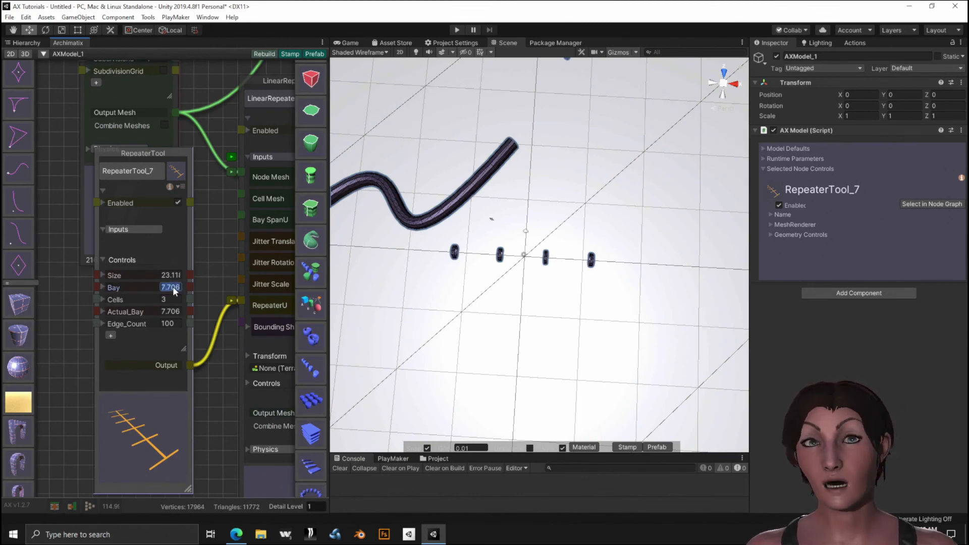
{"action": "type", "text": "2"}
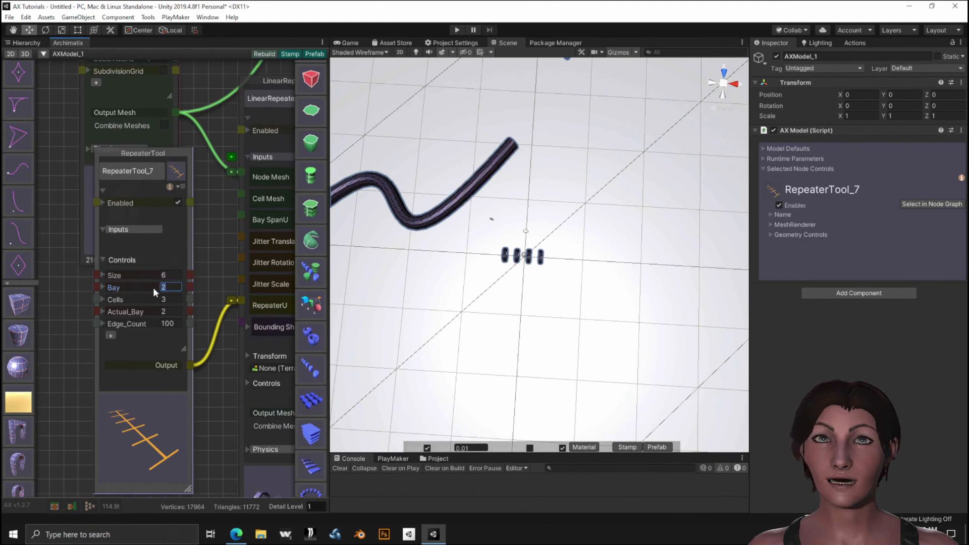
{"action": "type", "text": "1"}
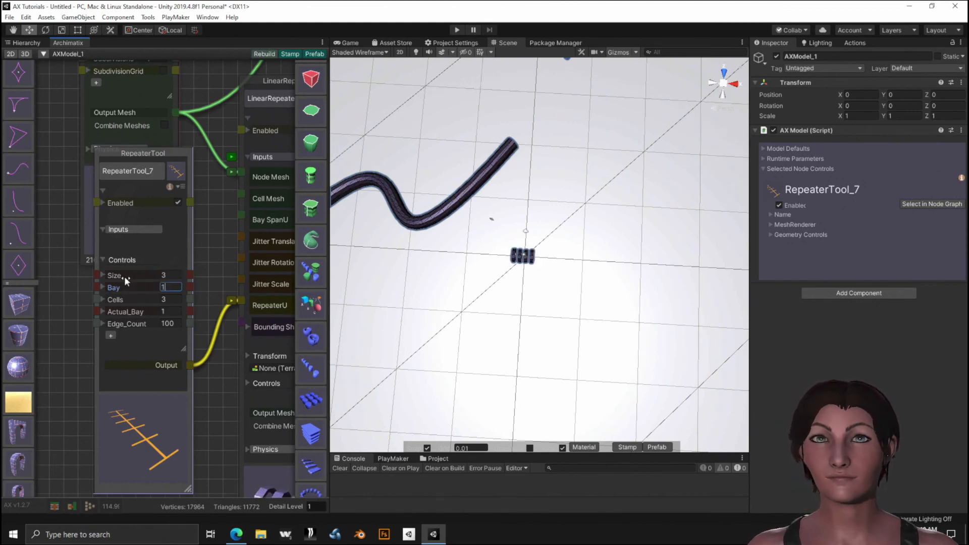
{"action": "left_click_drag", "start_coordinate": [115, 277], "coordinate": [621, 362]}
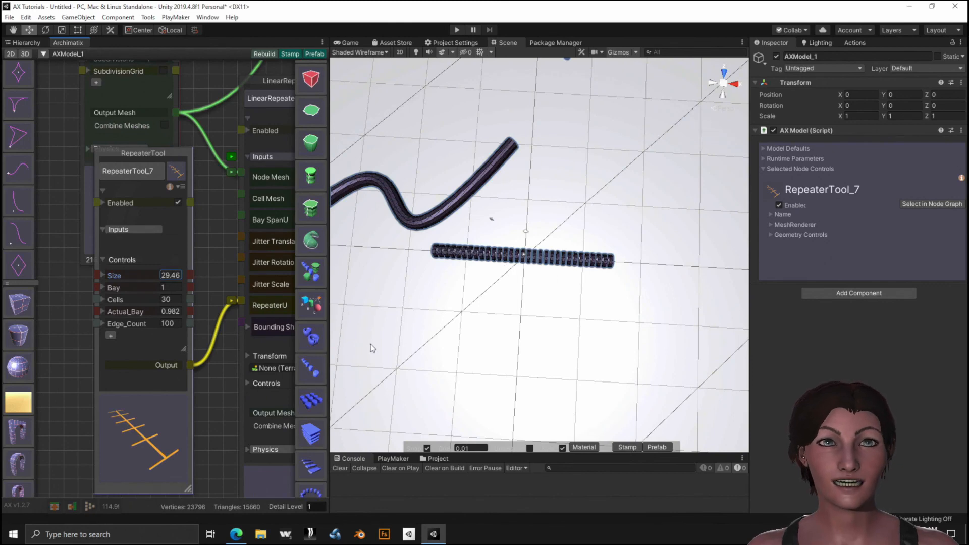
Expand LinearRepeater_7's transform values and shift it along X to a Trans_X of about 1.53.
{"action": "middle_click_drag", "start_coordinate": [224, 418], "coordinate": [187, 350]}
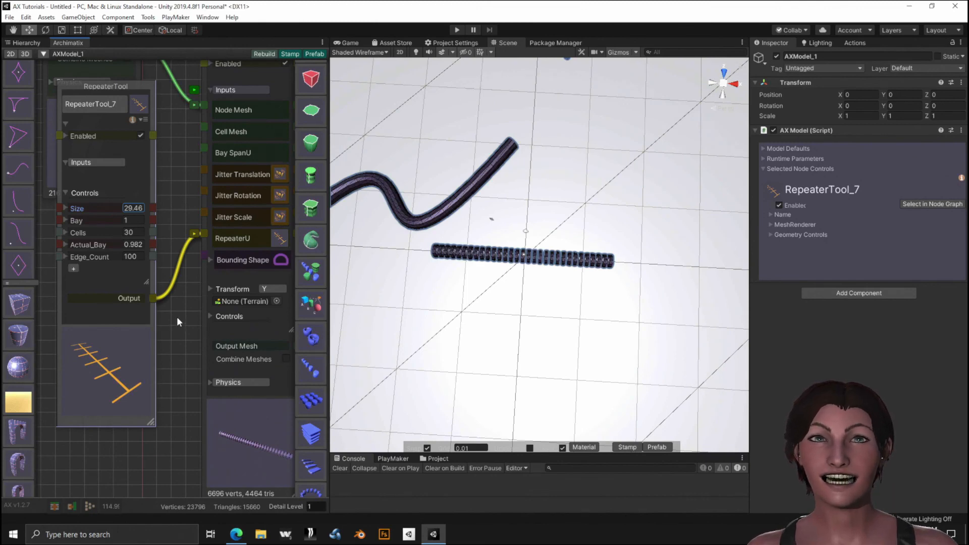
{"action": "left_click", "coordinate": [208, 288]}
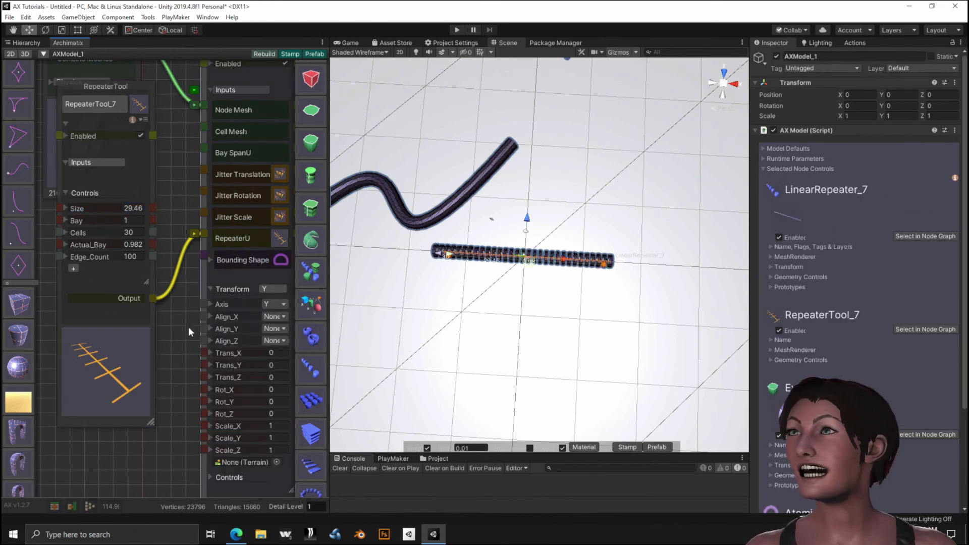
{"action": "left_click_drag", "start_coordinate": [225, 355], "coordinate": [246, 364]}
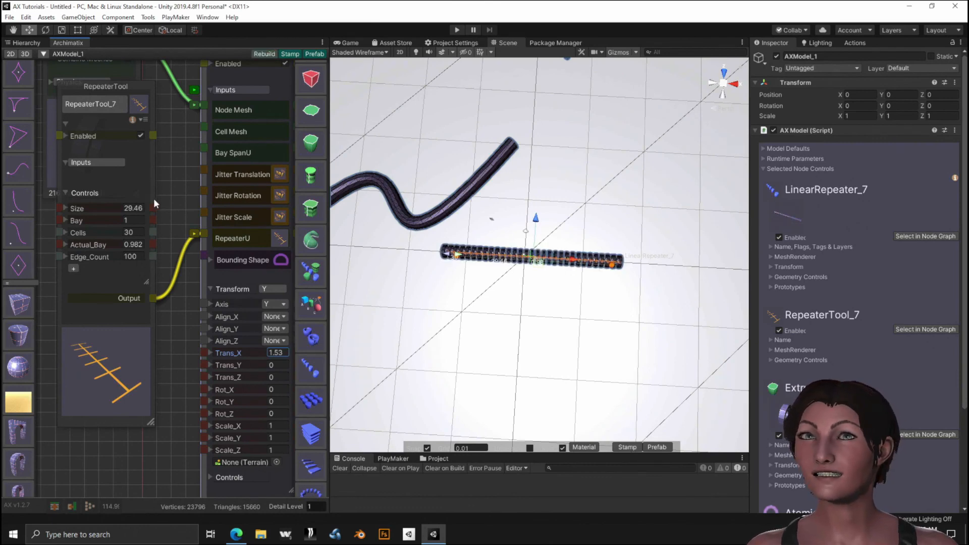
Relate RepeaterTool_7's Size to LinearRepeater_7's Trans_X and set the Trans_X expression to RepeaterTool_7.Size/2.
{"action": "left_click_drag", "start_coordinate": [154, 211], "coordinate": [206, 354]}
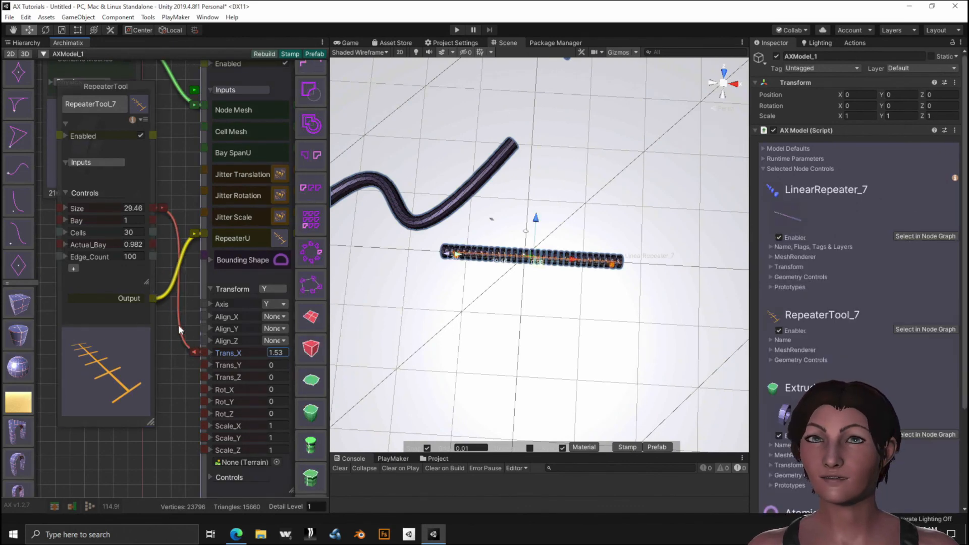
{"action": "left_click", "coordinate": [178, 326]}
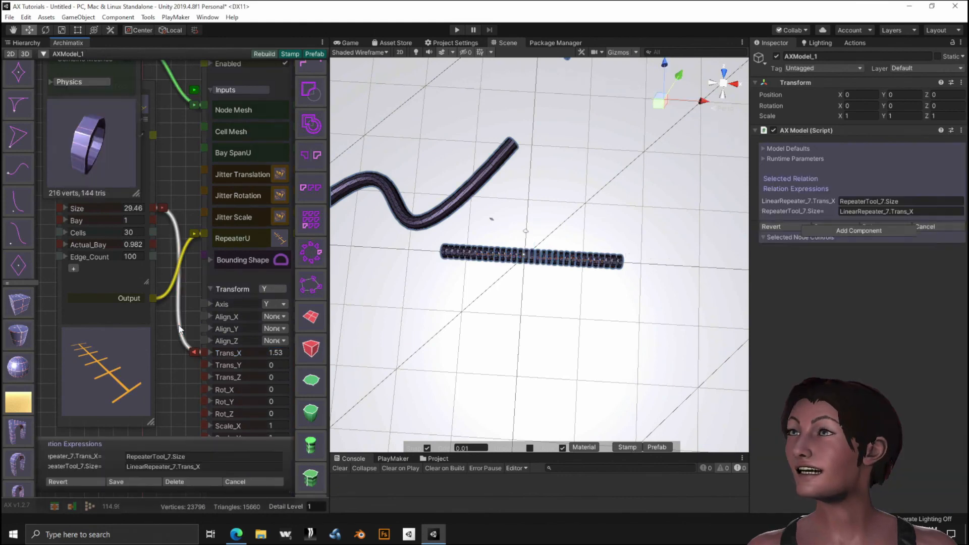
{"action": "left_click", "coordinate": [199, 456]}
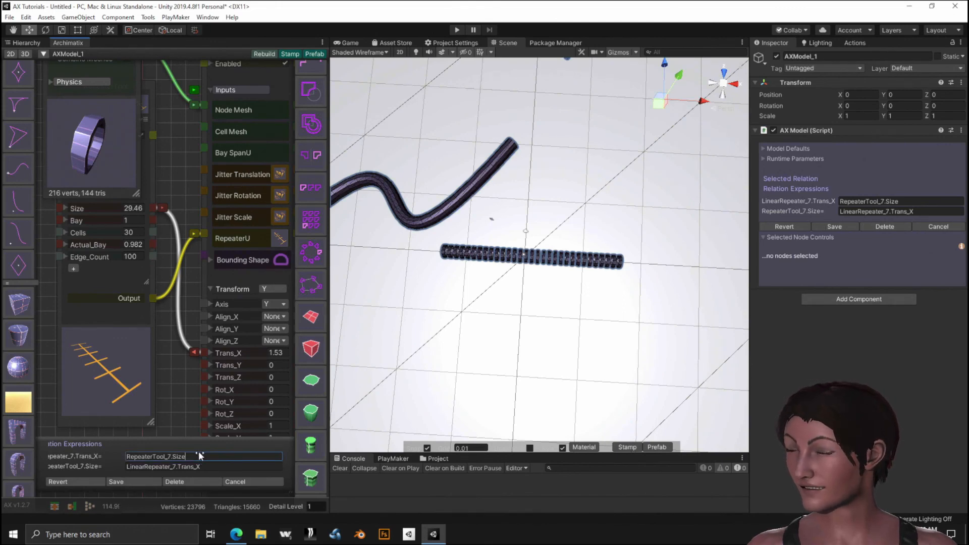
{"action": "type", "text": "/2"}
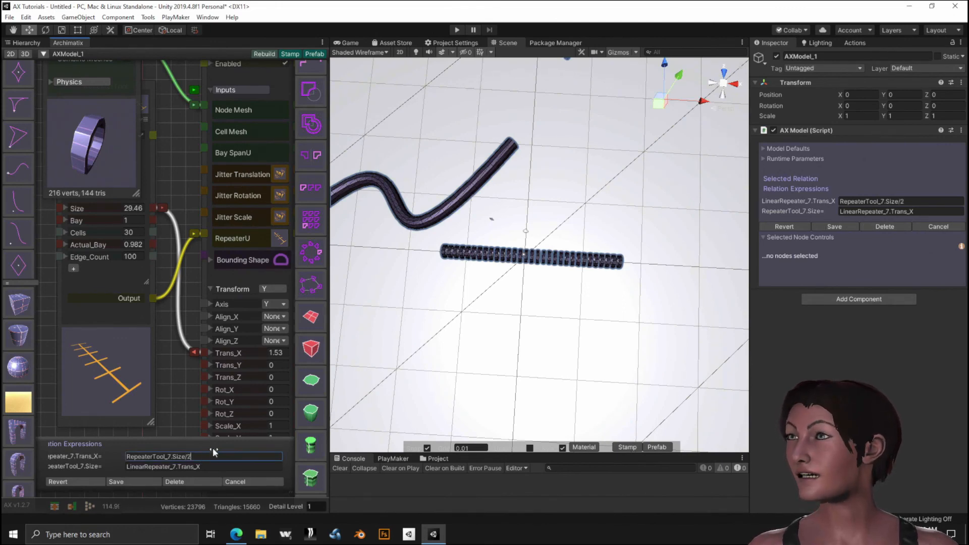
Clear the relation's expression for RepeaterTool_7.Size, save the relation, and adjust RepeaterTool_7's Size to about 28.62.
{"action": "left_click", "coordinate": [210, 467]}
{"action": "left_click_drag", "start_coordinate": [209, 465], "coordinate": [112, 458]}
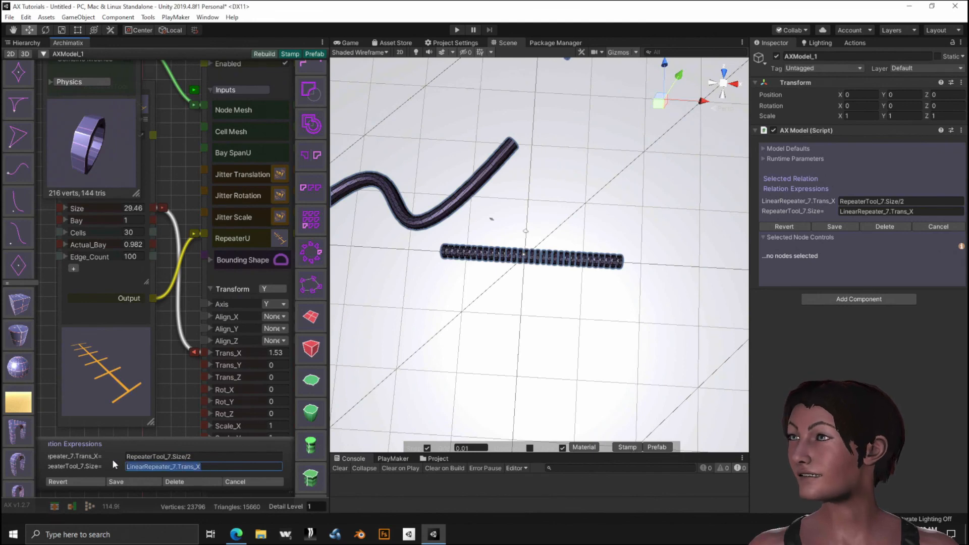
{"action": "key", "text": "BackSpace"}
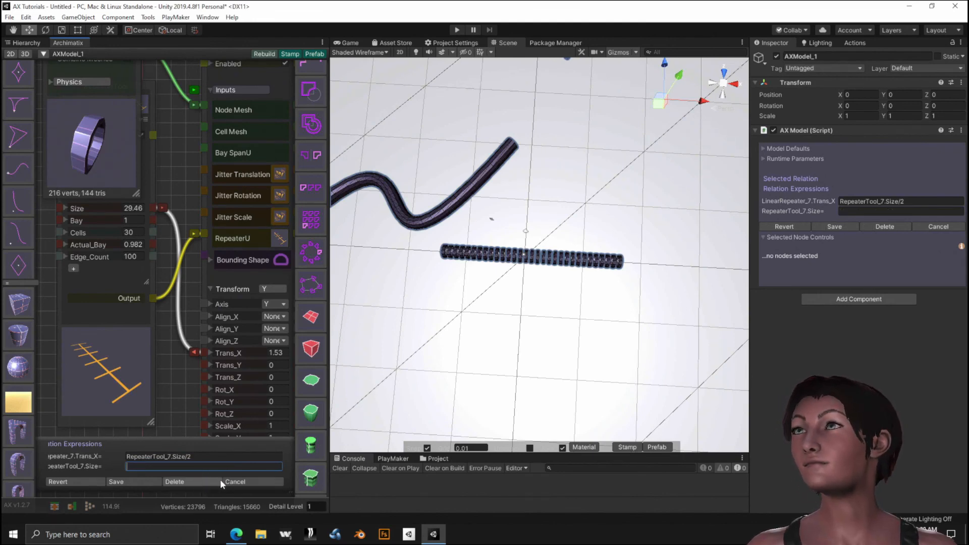
{"action": "left_click", "coordinate": [141, 481]}
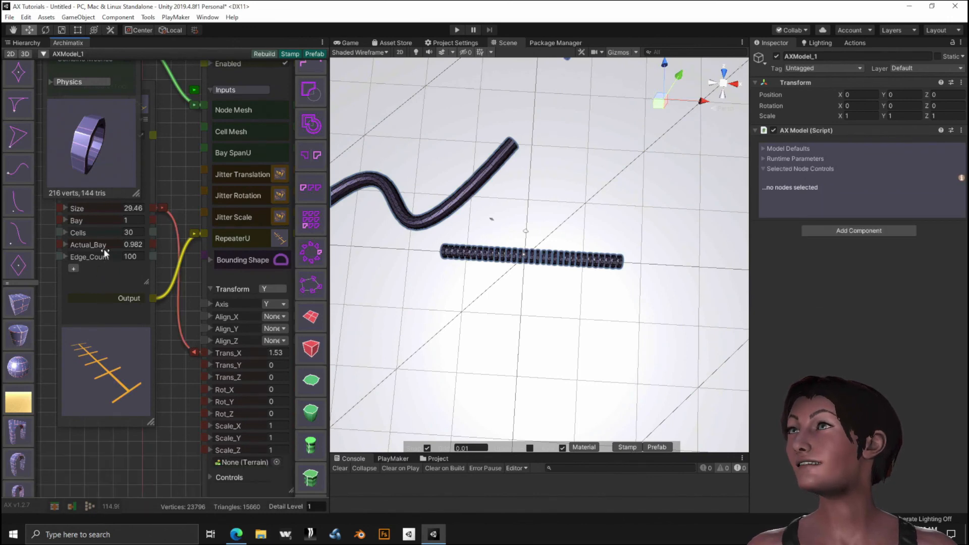
{"action": "left_click_drag", "start_coordinate": [78, 210], "coordinate": [39, 318]}
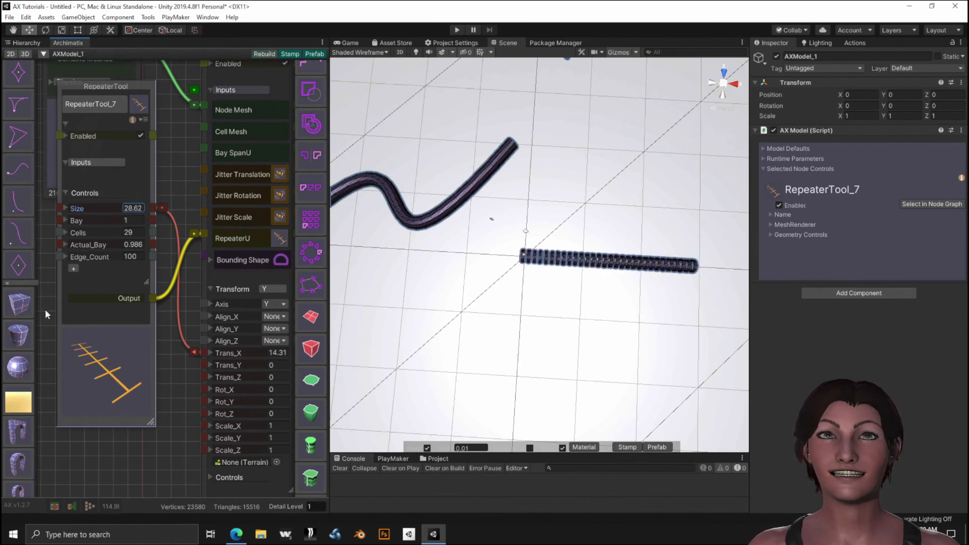
Add a PlanDeformer node and place it in the free space to the lower right of LinearRepeater_7.
{"action": "scroll", "coordinate": [182, 405], "scroll_direction": "down", "scroll_amount": 5}
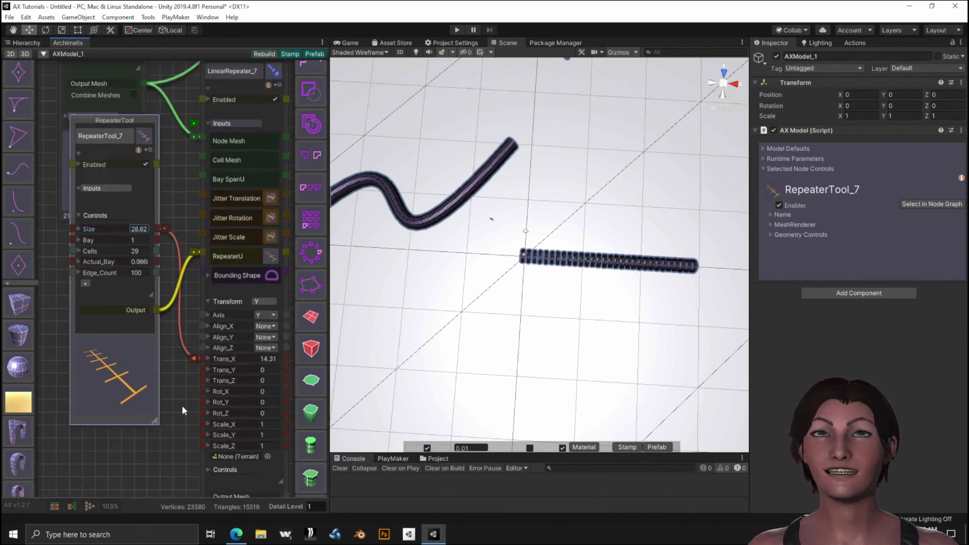
{"action": "scroll", "coordinate": [180, 386], "scroll_direction": "down", "scroll_amount": 5}
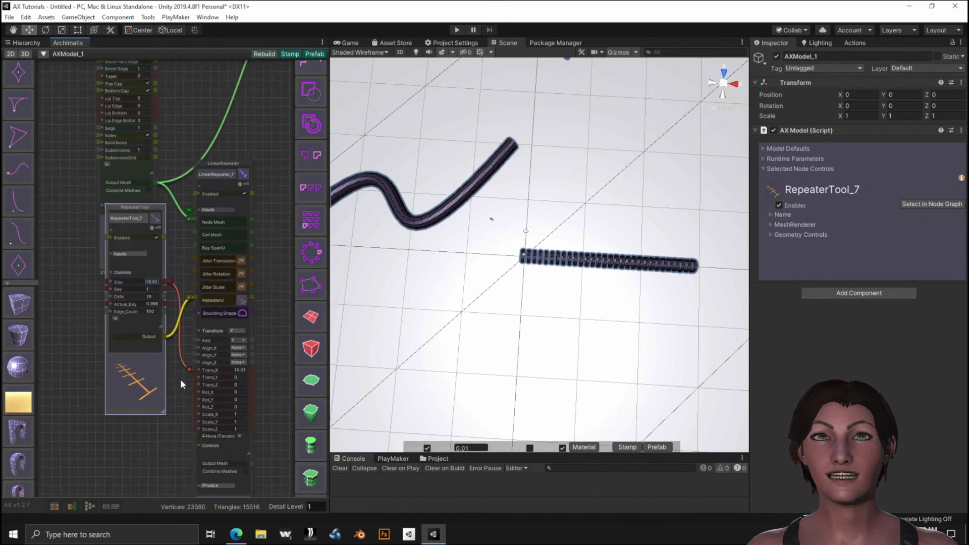
{"action": "middle_click_drag", "start_coordinate": [271, 334], "coordinate": [147, 241]}
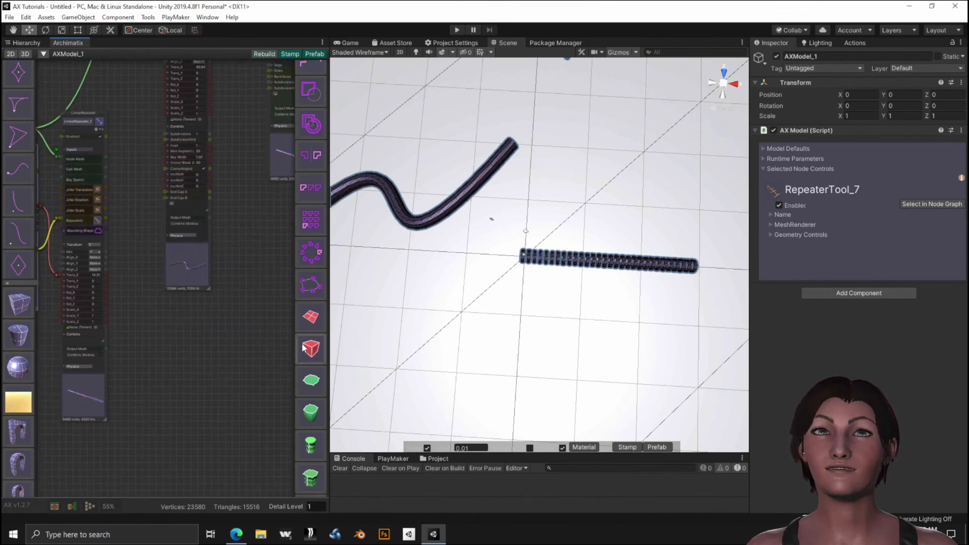
{"action": "scroll", "coordinate": [302, 345], "scroll_direction": "down", "scroll_amount": 4}
{"action": "scroll", "coordinate": [305, 347], "scroll_direction": "down", "scroll_amount": 5}
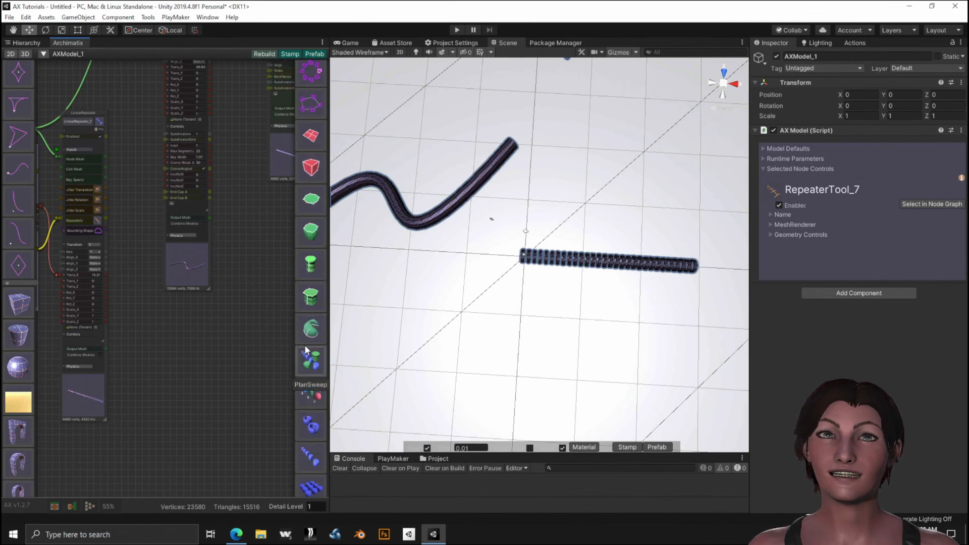
{"action": "scroll", "coordinate": [308, 346], "scroll_direction": "down", "scroll_amount": 8}
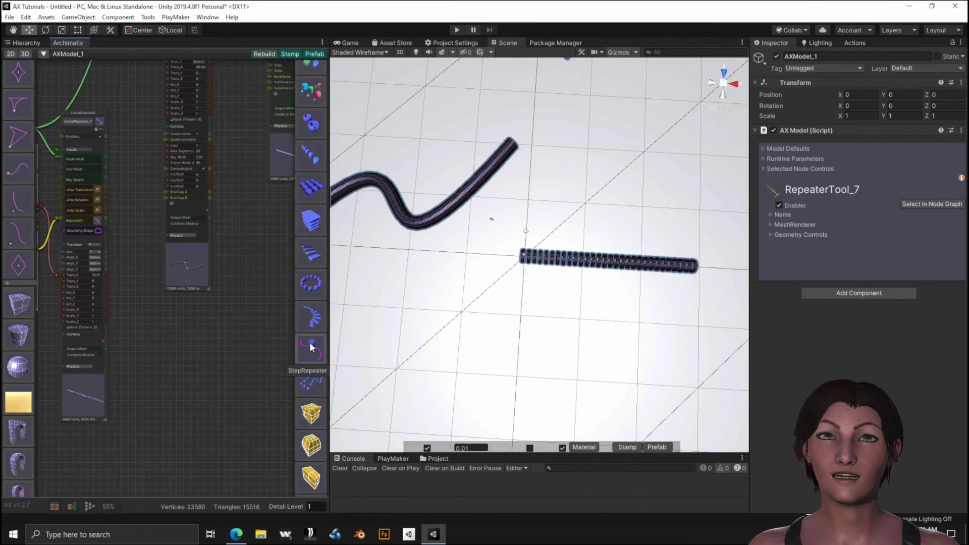
{"action": "scroll", "coordinate": [312, 348], "scroll_direction": "down", "scroll_amount": 2}
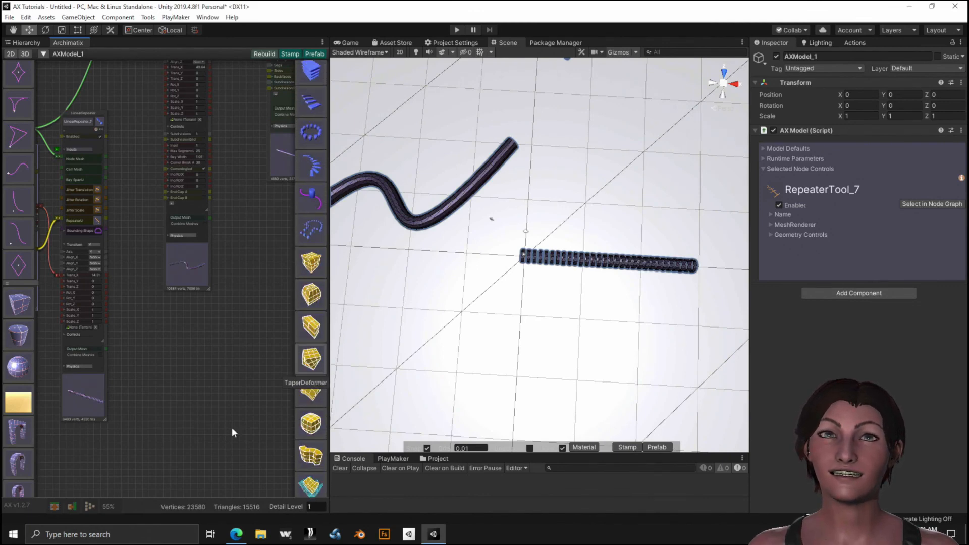
{"action": "left_click", "coordinate": [311, 456]}
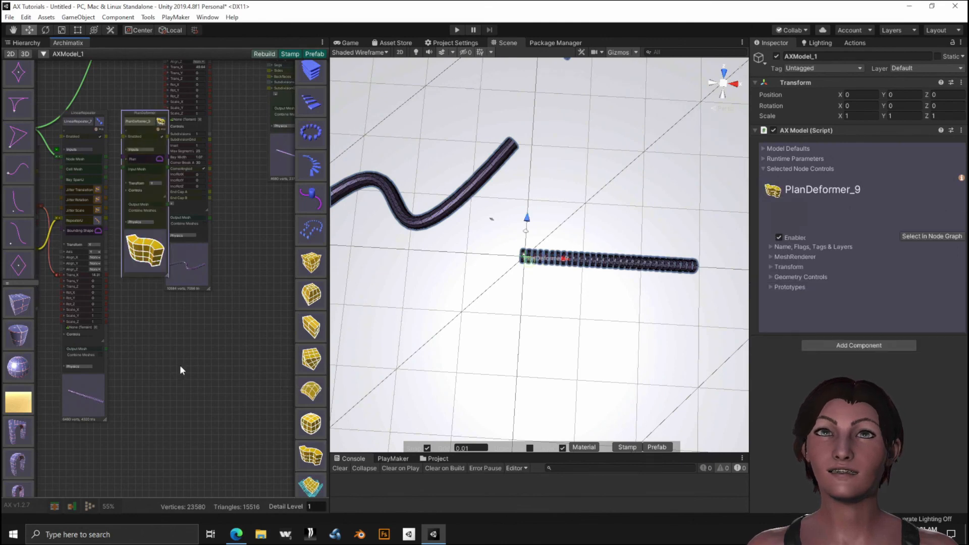
{"action": "left_click_drag", "start_coordinate": [142, 251], "coordinate": [159, 453]}
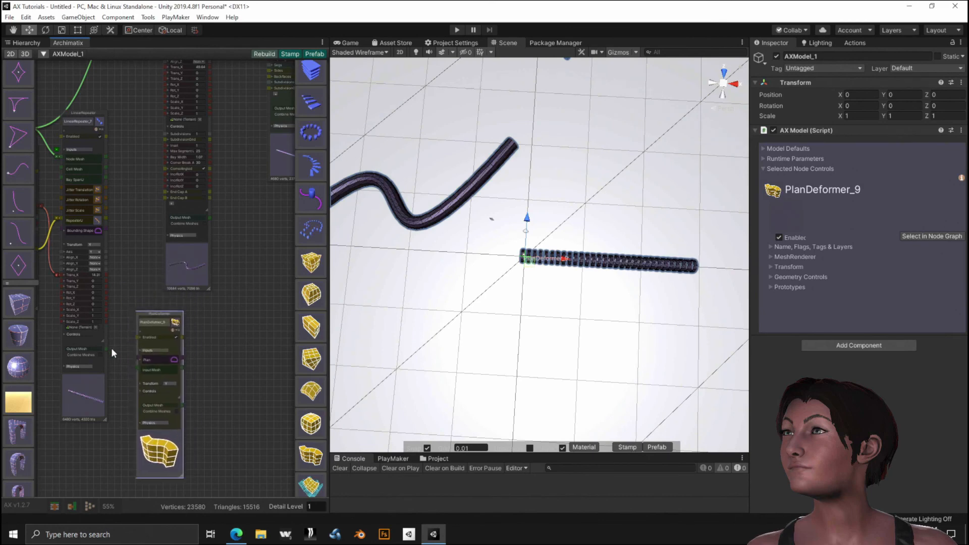
Connect LinearRepeater_7's Output Mesh to PlanDeformer_9's Input Mesh and bezierRamp's Output Shape to its Plan input.
{"action": "left_click", "coordinate": [105, 349]}
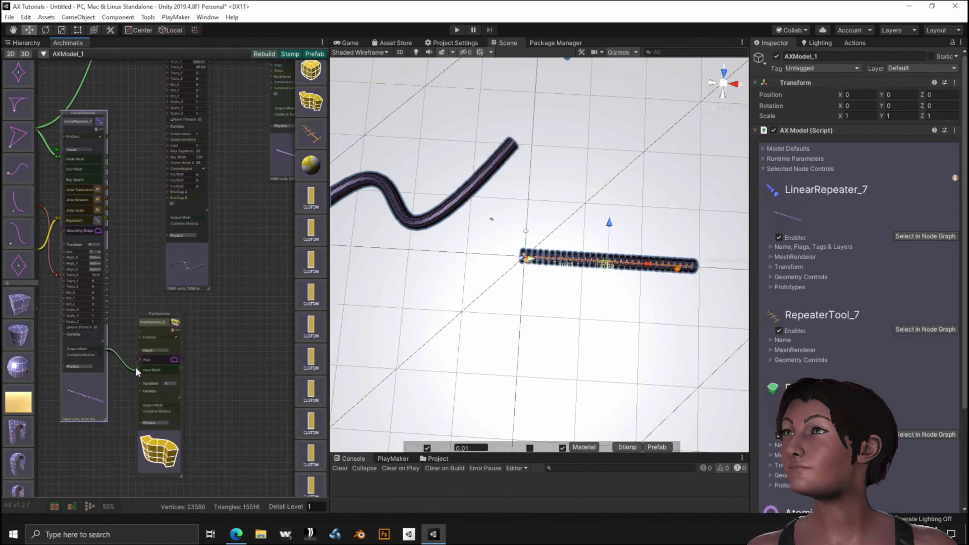
{"action": "left_click", "coordinate": [137, 368]}
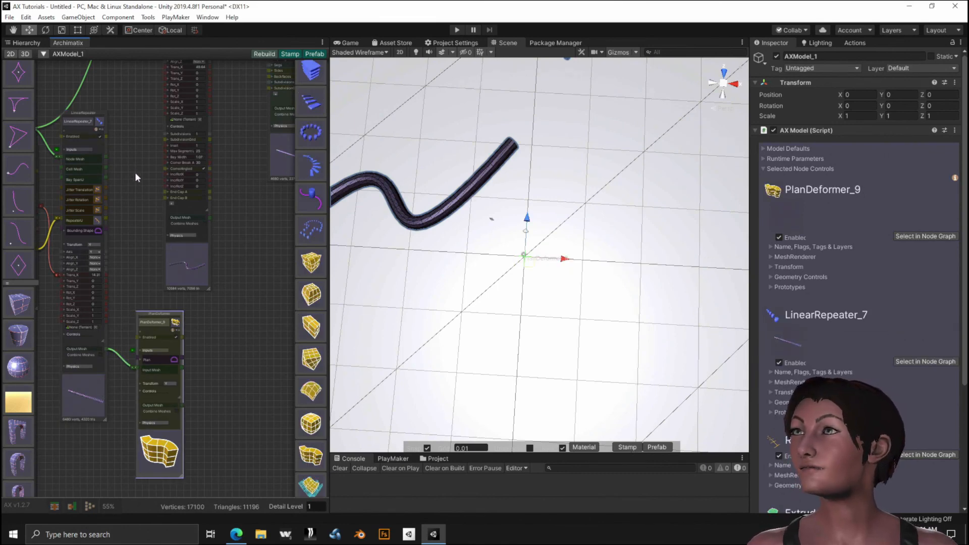
{"action": "middle_click_drag", "start_coordinate": [141, 186], "coordinate": [238, 421]}
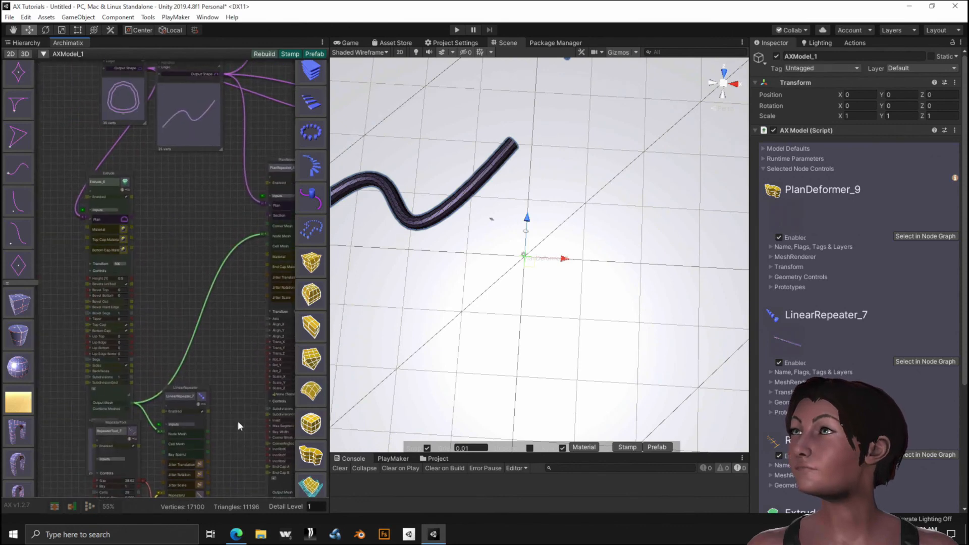
{"action": "left_click", "coordinate": [221, 71]}
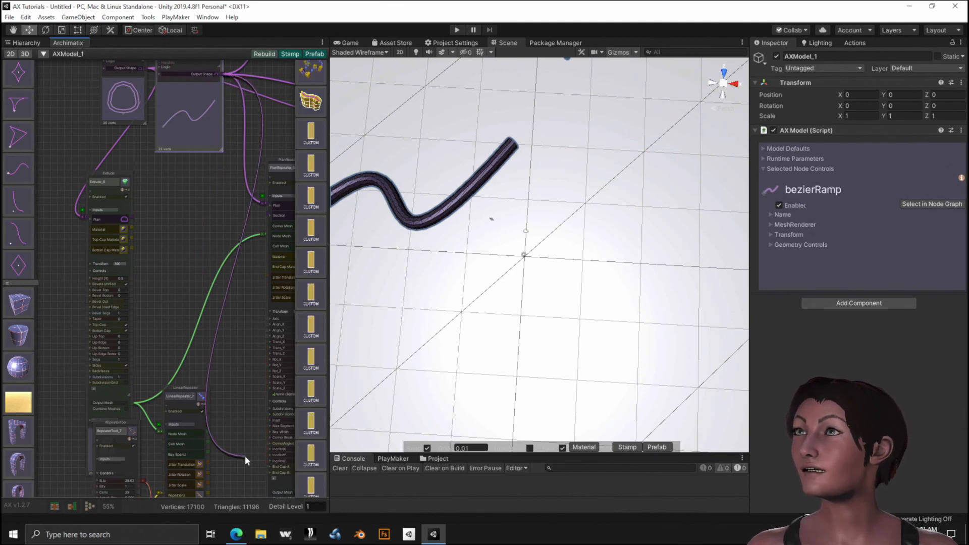
{"action": "middle_click_drag", "start_coordinate": [244, 455], "coordinate": [232, 204]}
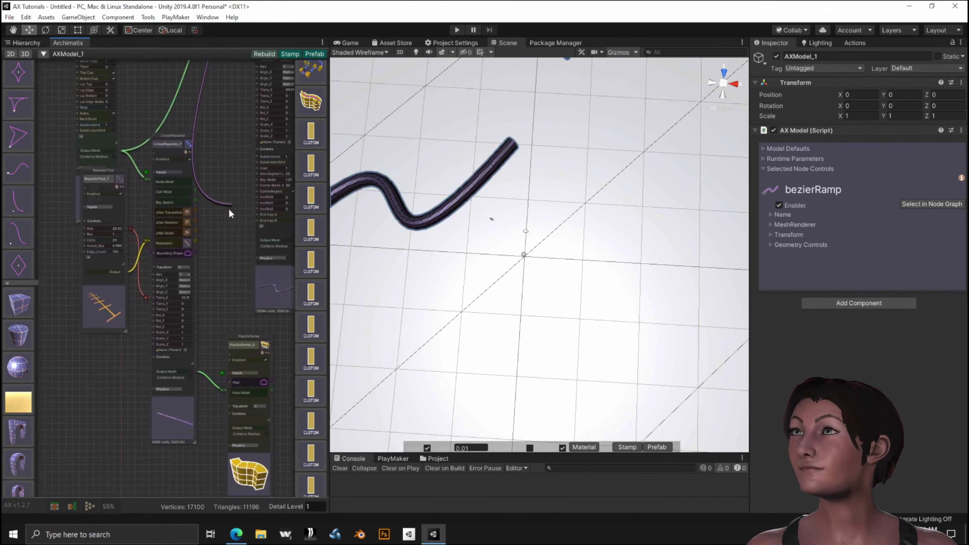
{"action": "middle_click_drag", "start_coordinate": [213, 316], "coordinate": [197, 238]}
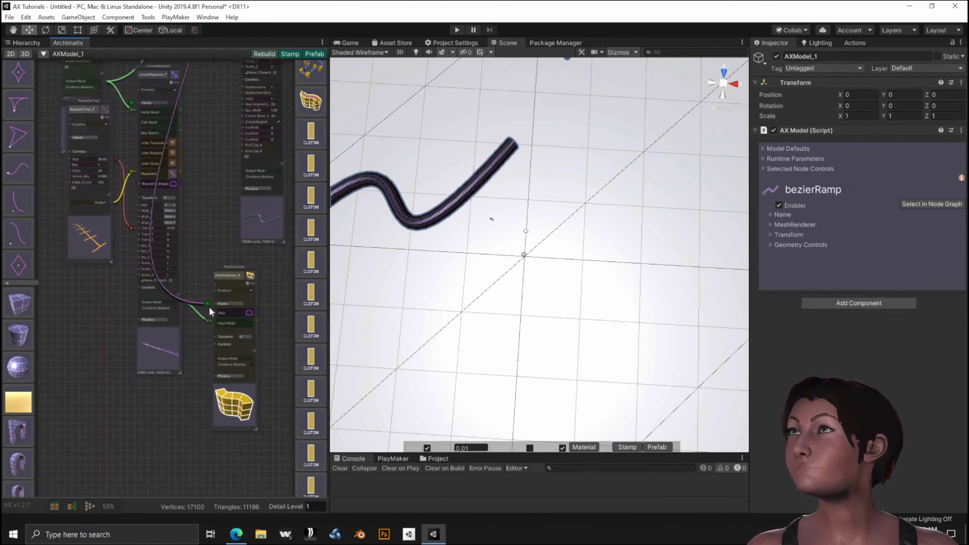
{"action": "scroll", "coordinate": [207, 318], "scroll_direction": "up", "scroll_amount": 3}
{"action": "scroll", "coordinate": [207, 319], "scroll_direction": "up", "scroll_amount": 2}
{"action": "left_click_drag", "start_coordinate": [207, 319], "coordinate": [214, 305]}
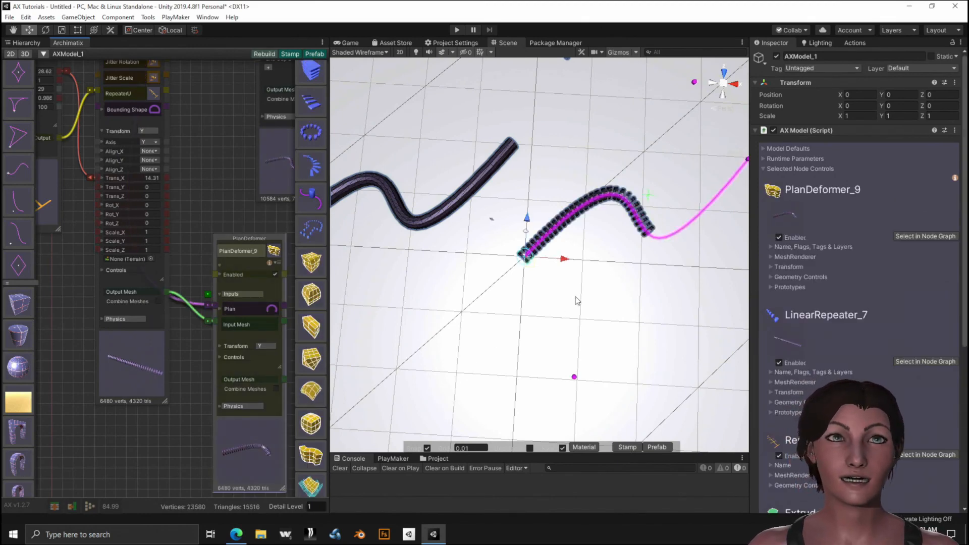
Increase RepeaterTool_7's Size to about 47.4 to lengthen the hose along the bezier curve.
{"action": "middle_click_drag", "start_coordinate": [575, 298], "coordinate": [480, 320]}
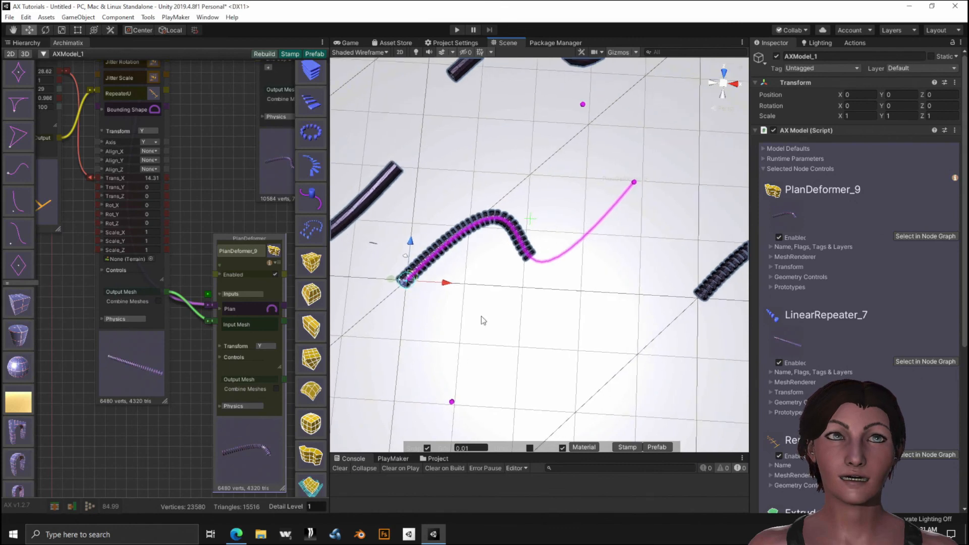
{"action": "scroll", "coordinate": [472, 323], "scroll_direction": "down", "scroll_amount": 3}
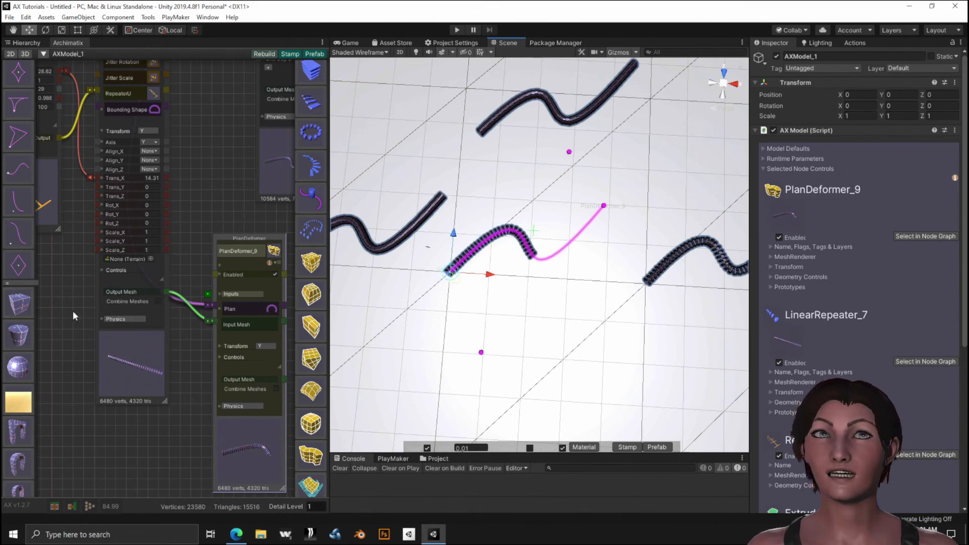
{"action": "middle_click_drag", "start_coordinate": [76, 310], "coordinate": [177, 413]}
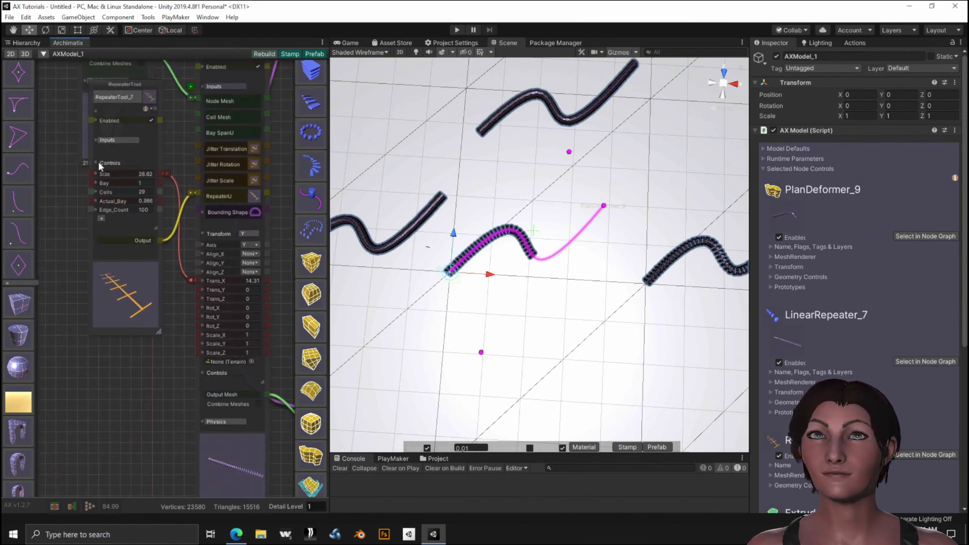
{"action": "left_click_drag", "start_coordinate": [105, 174], "coordinate": [149, 225]}
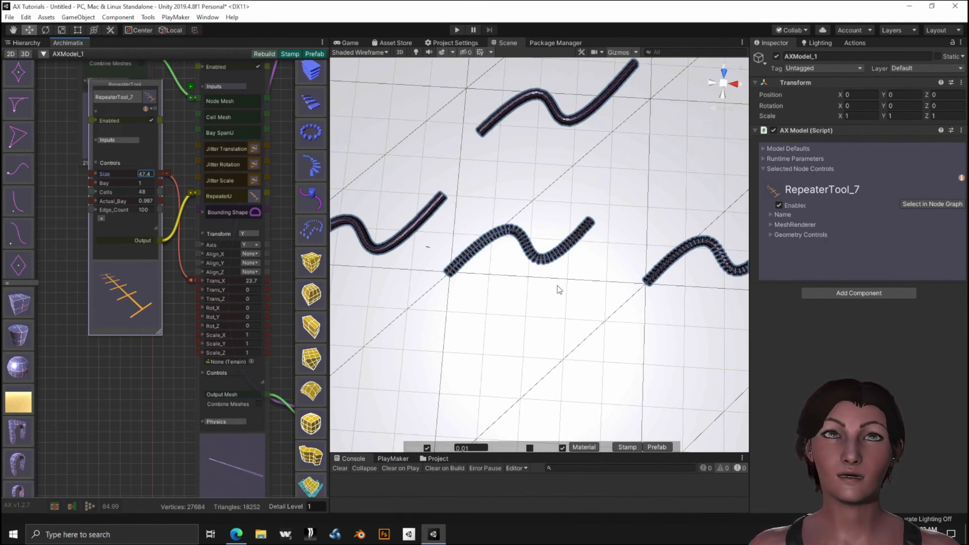
Move the Extrude_6 node to the left of RepeaterTool_7 and set its Height to 1.
{"action": "scroll", "coordinate": [514, 263], "scroll_direction": "up", "scroll_amount": 6}
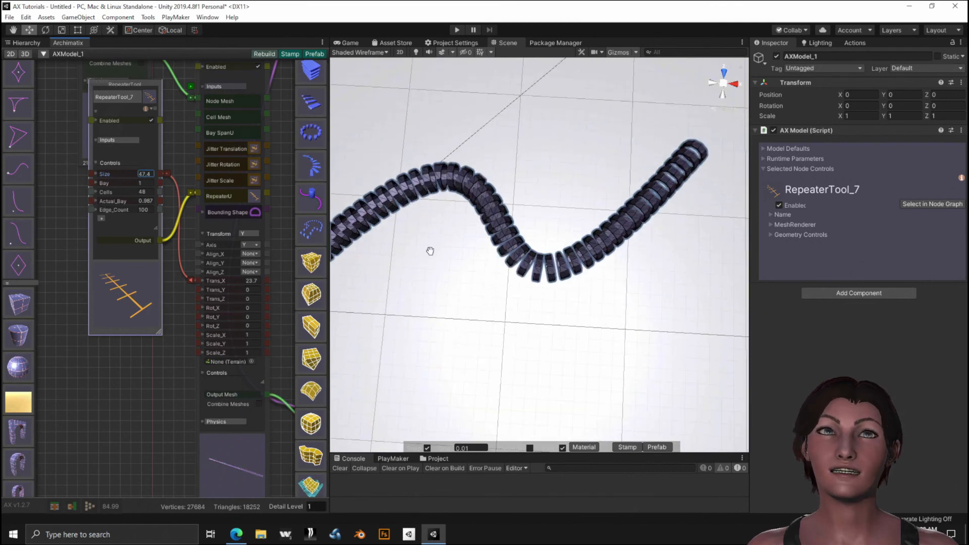
{"action": "middle_click_drag", "start_coordinate": [431, 251], "coordinate": [454, 270]}
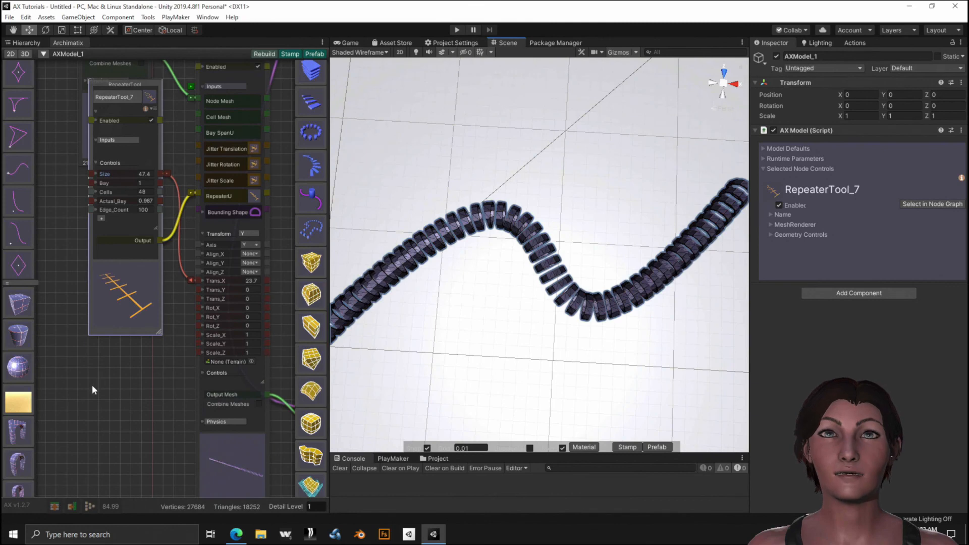
{"action": "scroll", "coordinate": [92, 391], "scroll_direction": "down", "scroll_amount": 3}
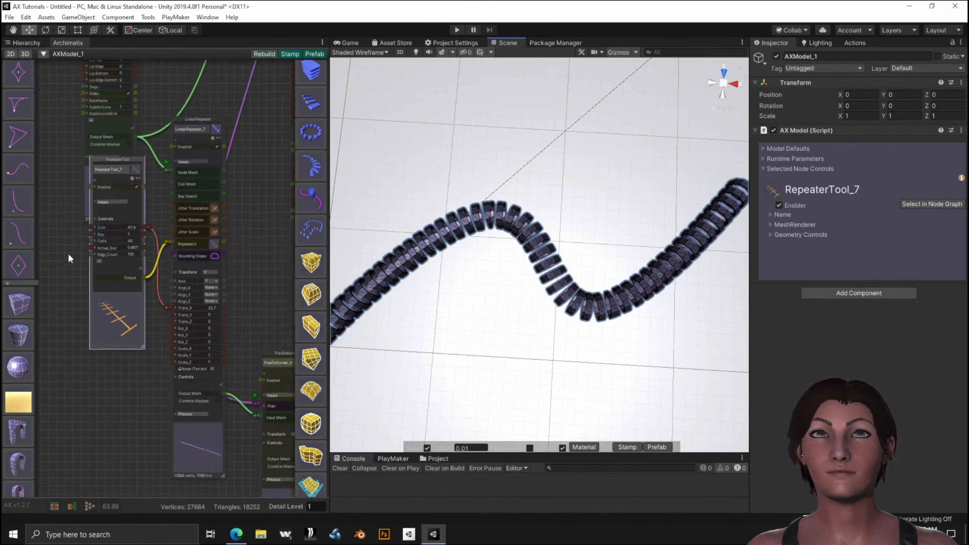
{"action": "middle_click_drag", "start_coordinate": [62, 235], "coordinate": [94, 404]}
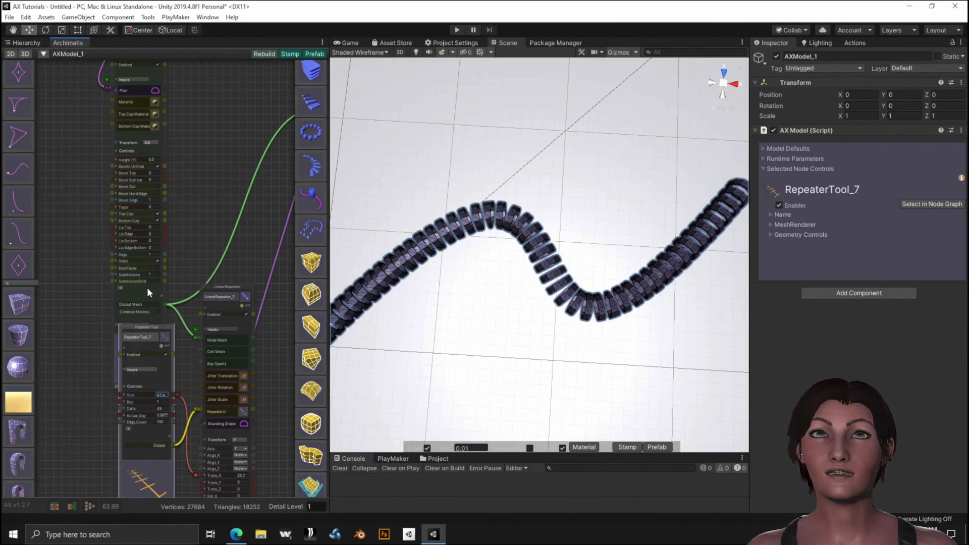
{"action": "left_click_drag", "start_coordinate": [141, 287], "coordinate": [80, 329]}
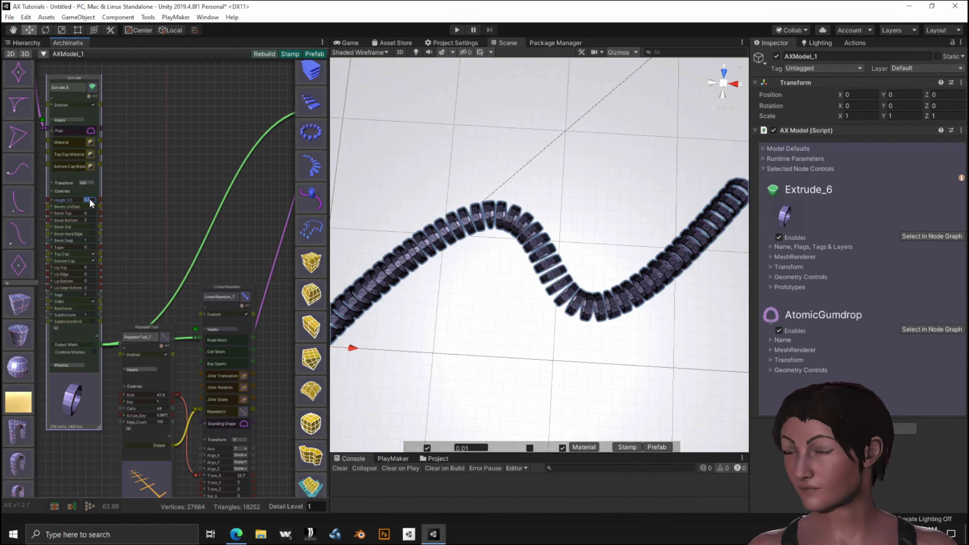
{"action": "type", "text": "1"}
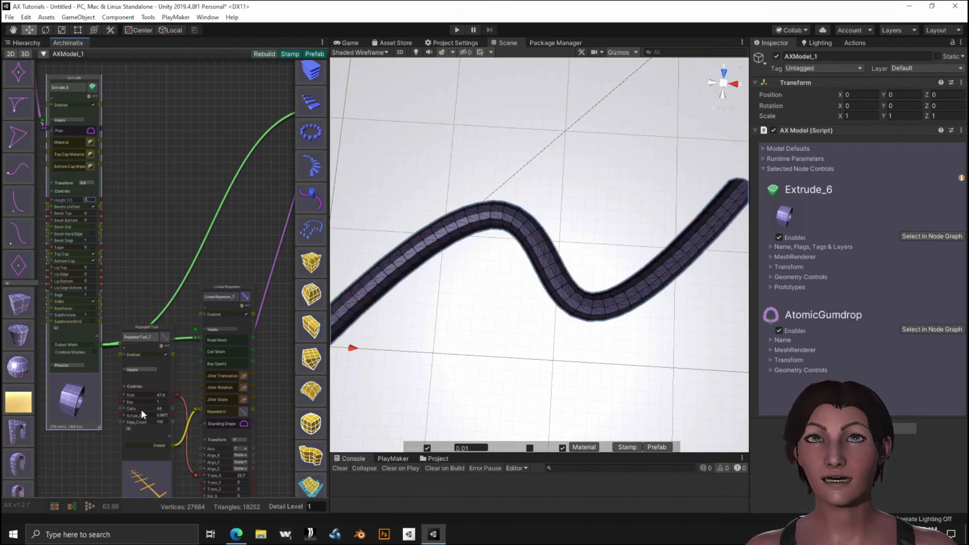
{"action": "middle_click_drag", "start_coordinate": [96, 474], "coordinate": [119, 351]}
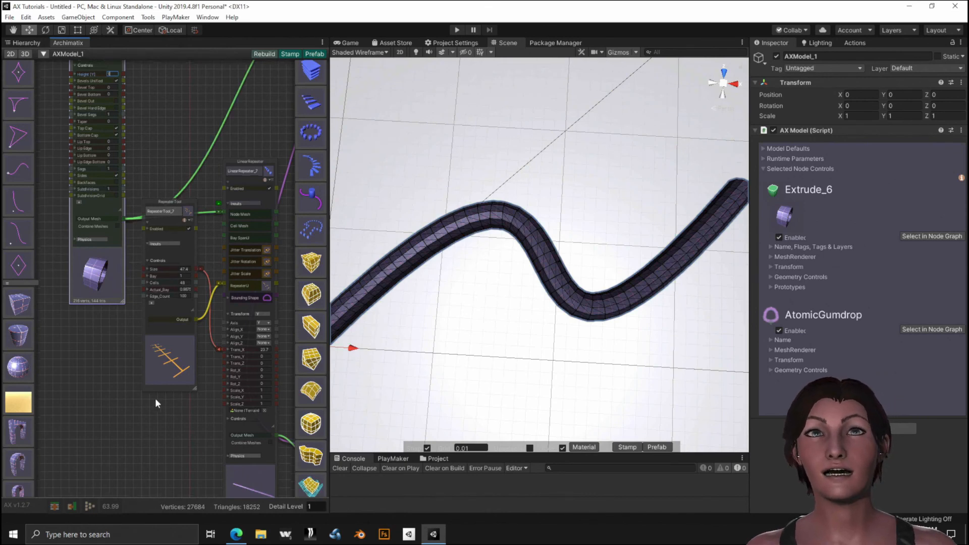
{"action": "middle_click_drag", "start_coordinate": [156, 399], "coordinate": [115, 303]}
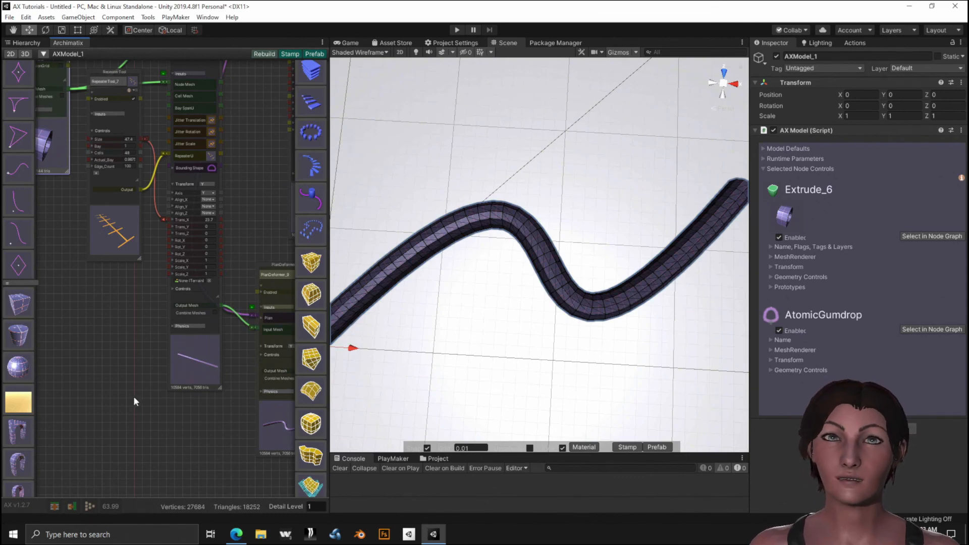
Shift the PlanDeformer_9 node slightly down and frame its deformed hose in the scene view.
{"action": "scroll", "coordinate": [136, 384], "scroll_direction": "down", "scroll_amount": 2}
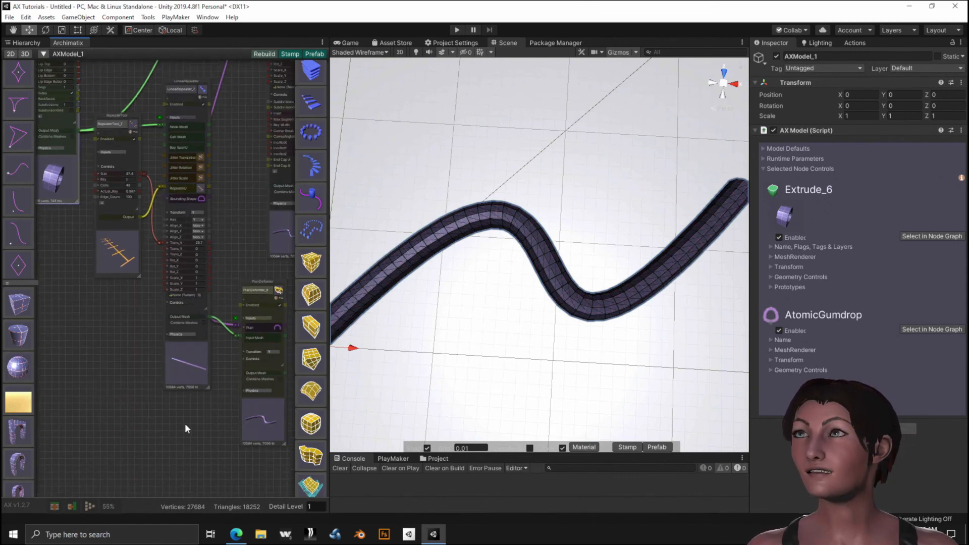
{"action": "middle_click_drag", "start_coordinate": [186, 423], "coordinate": [130, 423]}
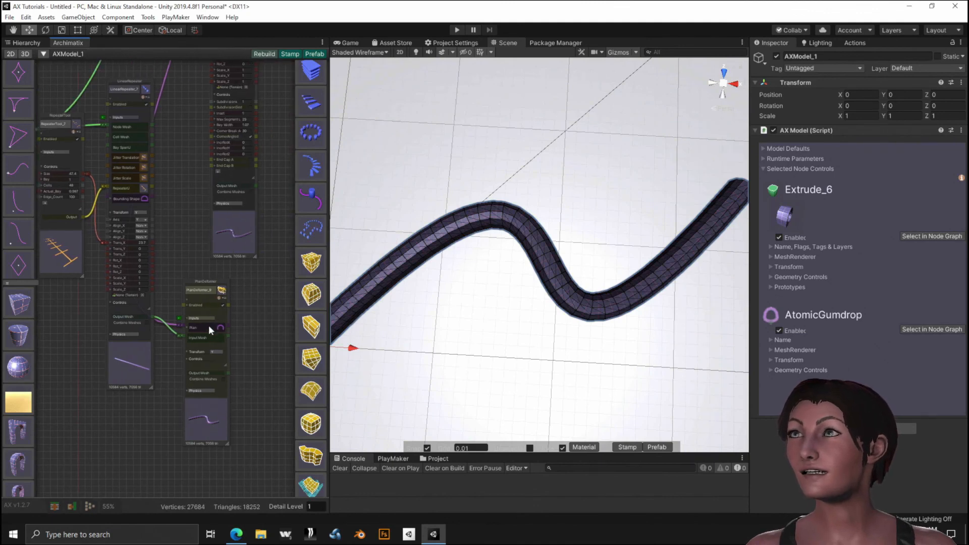
{"action": "mouse_move", "coordinate": [206, 295]}
{"action": "left_mouse_down"}
{"action": "mouse_move", "coordinate": [186, 301]}
{"action": "mouse_move", "coordinate": [204, 306]}
{"action": "left_mouse_up"}
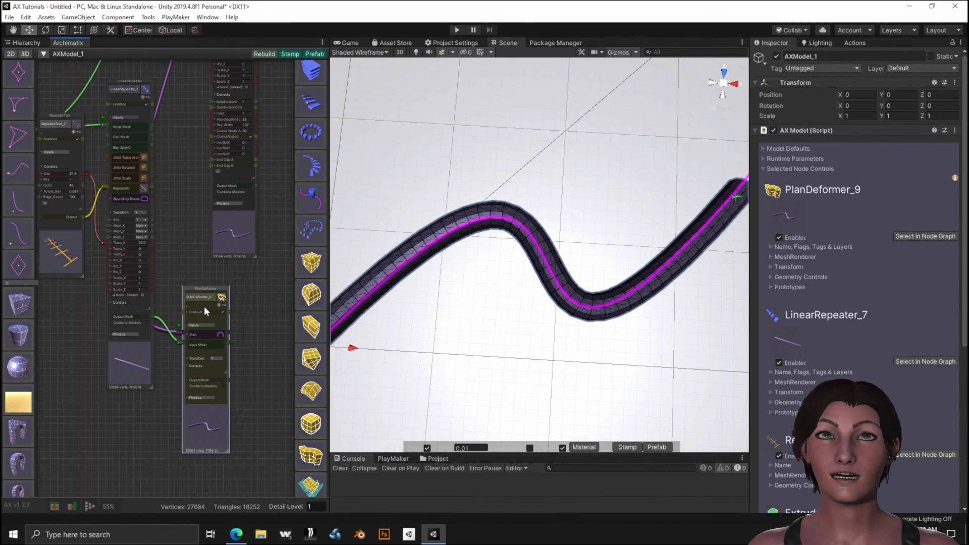
{"action": "key", "text": "f"}
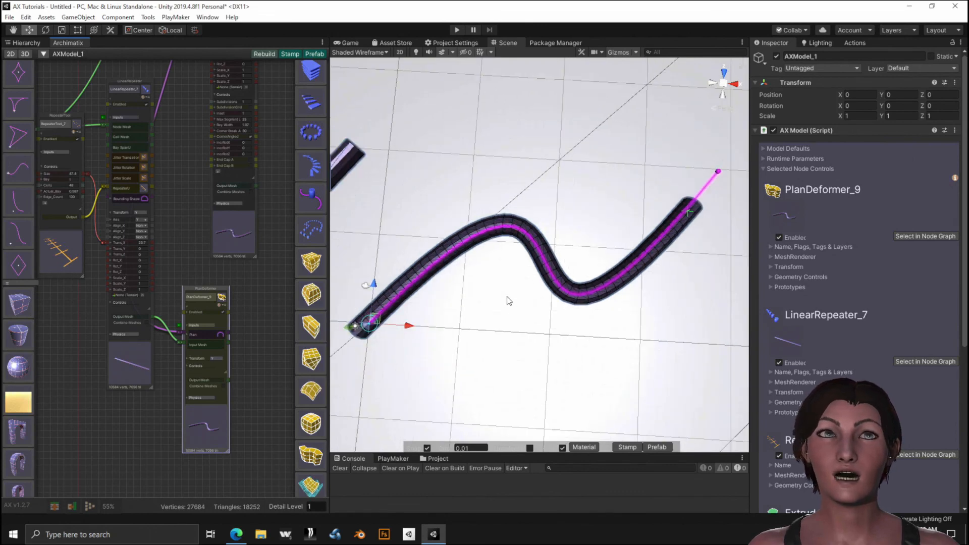
{"action": "scroll", "coordinate": [475, 307], "scroll_direction": "up", "scroll_amount": 5}
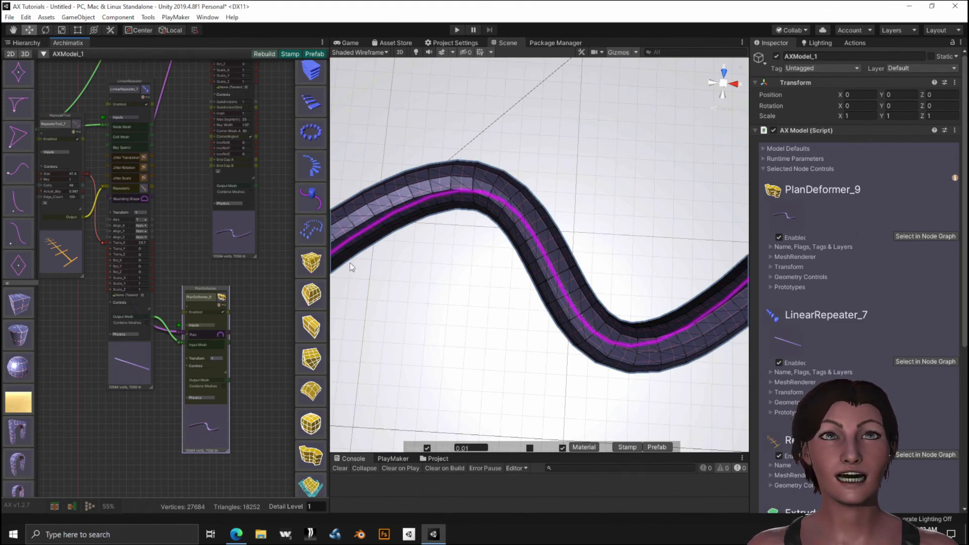
Enlarge the scene view and reshape the hoses' bezier curve by moving its end point outward and repositioning its two handles.
{"action": "middle_click_drag", "start_coordinate": [91, 357], "coordinate": [267, 450]}
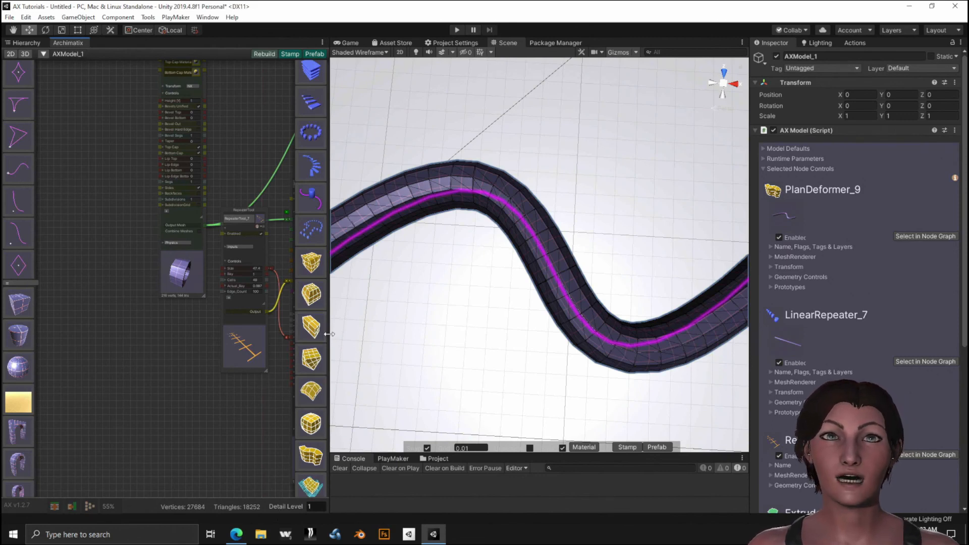
{"action": "left_click_drag", "start_coordinate": [329, 344], "coordinate": [63, 344]}
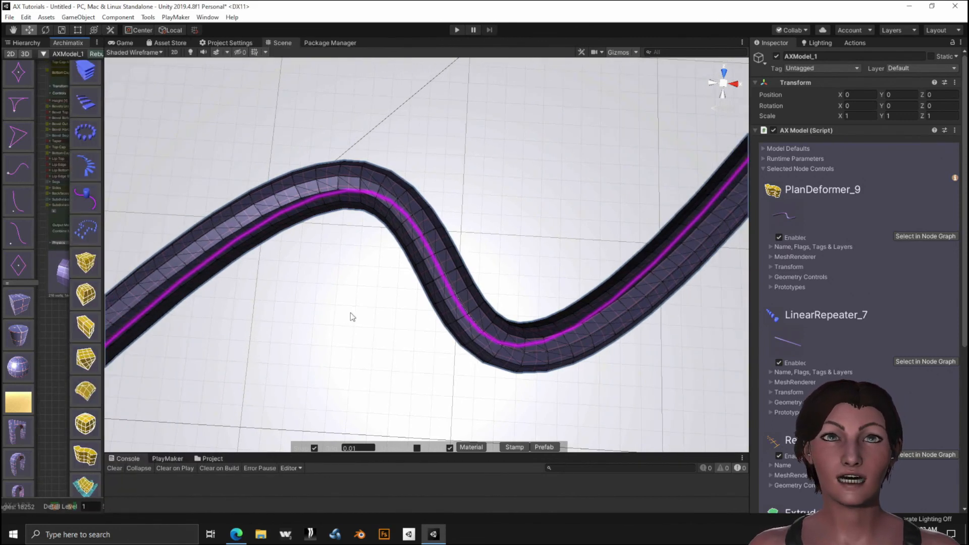
{"action": "scroll", "coordinate": [353, 311], "scroll_direction": "down", "scroll_amount": 2}
{"action": "scroll", "coordinate": [357, 308], "scroll_direction": "down", "scroll_amount": 5}
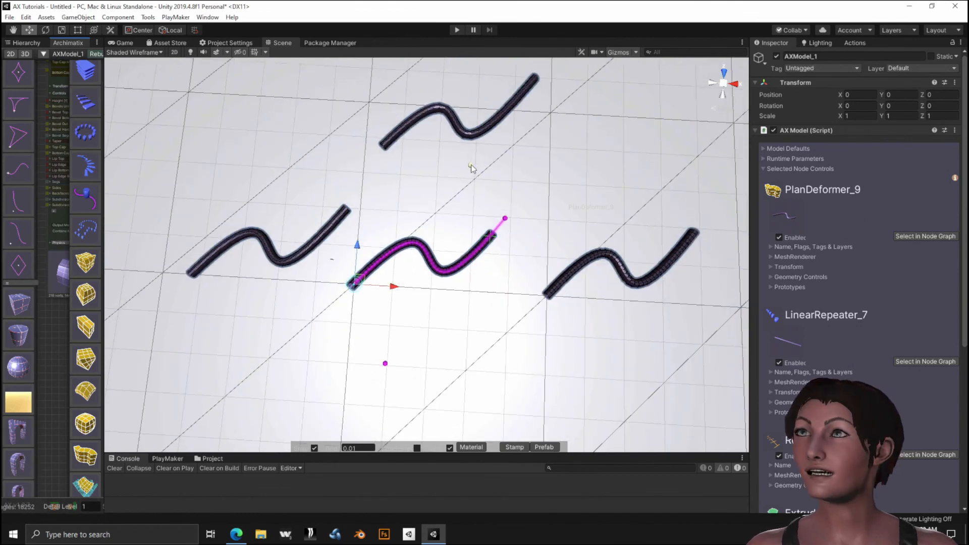
{"action": "left_click_drag", "start_coordinate": [471, 167], "coordinate": [453, 259]}
{"action": "mouse_move", "coordinate": [452, 292]}
{"action": "left_mouse_down"}
{"action": "mouse_move", "coordinate": [464, 403]}
{"action": "mouse_move", "coordinate": [503, 323]}
{"action": "mouse_move", "coordinate": [453, 199]}
{"action": "mouse_move", "coordinate": [460, 152]}
{"action": "left_mouse_up"}
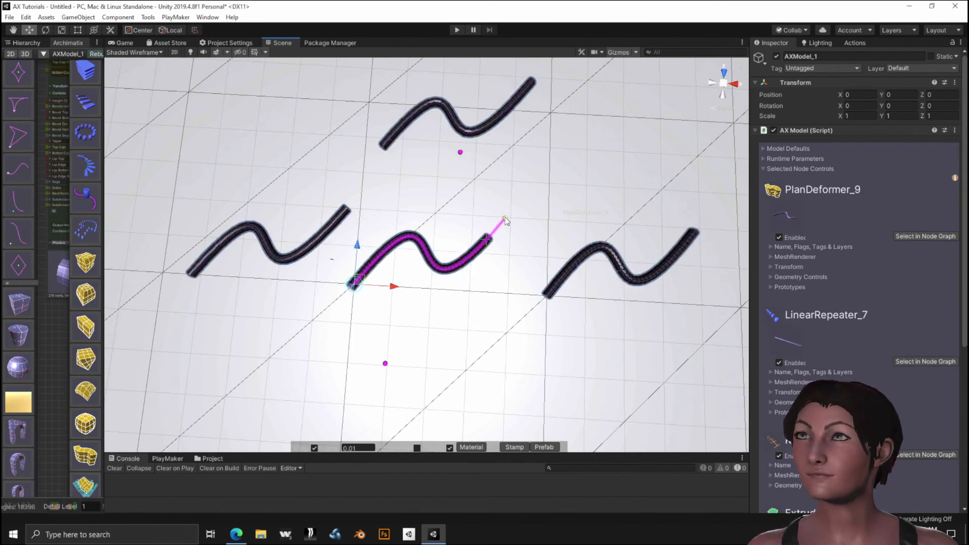
{"action": "left_click_drag", "start_coordinate": [505, 218], "coordinate": [543, 199]}
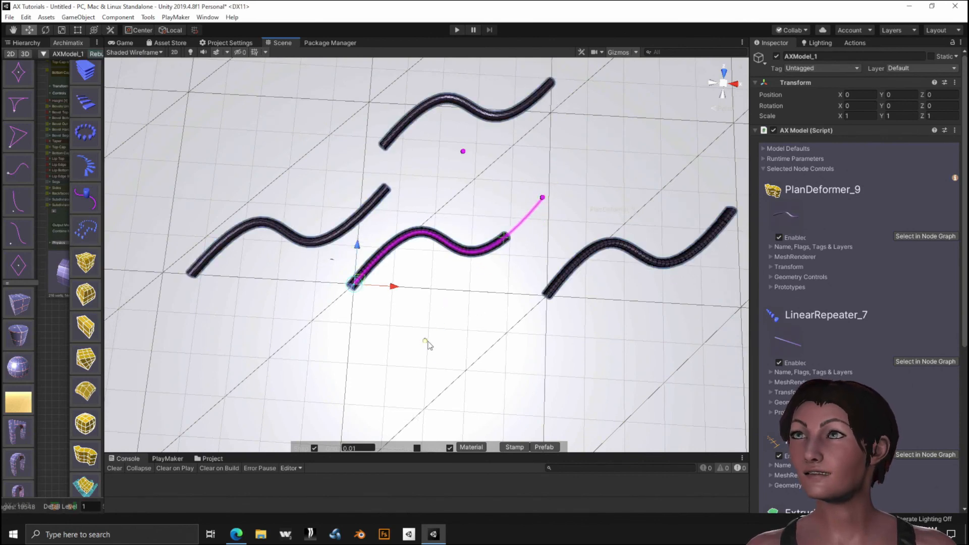
{"action": "left_click_drag", "start_coordinate": [426, 342], "coordinate": [464, 337]}
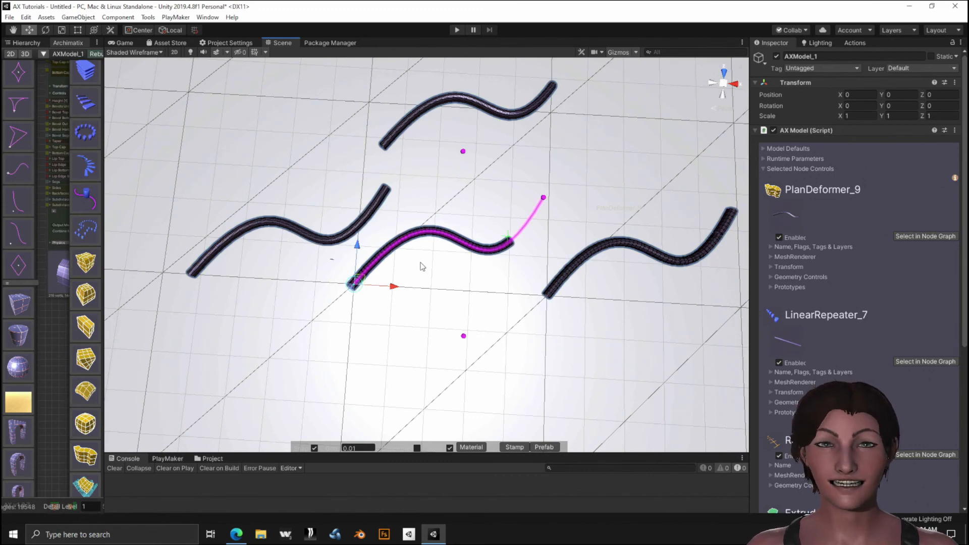
Enable Bevel Out on the Extrude_6 node and set its Bevel Top to 0.3 to give the hose rounded rings.
{"action": "key", "text": "f"}
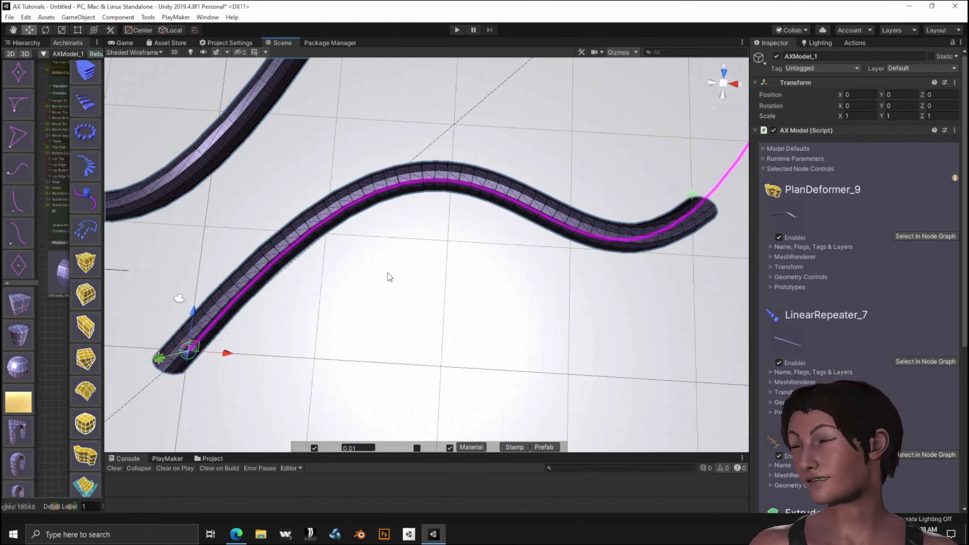
{"action": "key", "text": "alt"}
{"action": "left_click_drag", "start_coordinate": [297, 342], "coordinate": [230, 270], "text": "alt"}
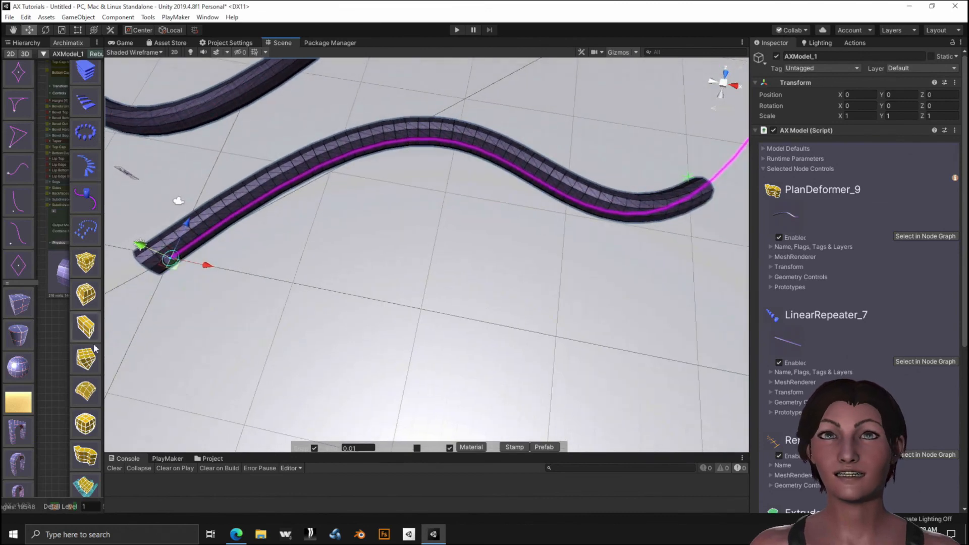
{"action": "left_click_drag", "start_coordinate": [103, 332], "coordinate": [289, 341]}
{"action": "middle_click_drag", "start_coordinate": [162, 332], "coordinate": [115, 435]}
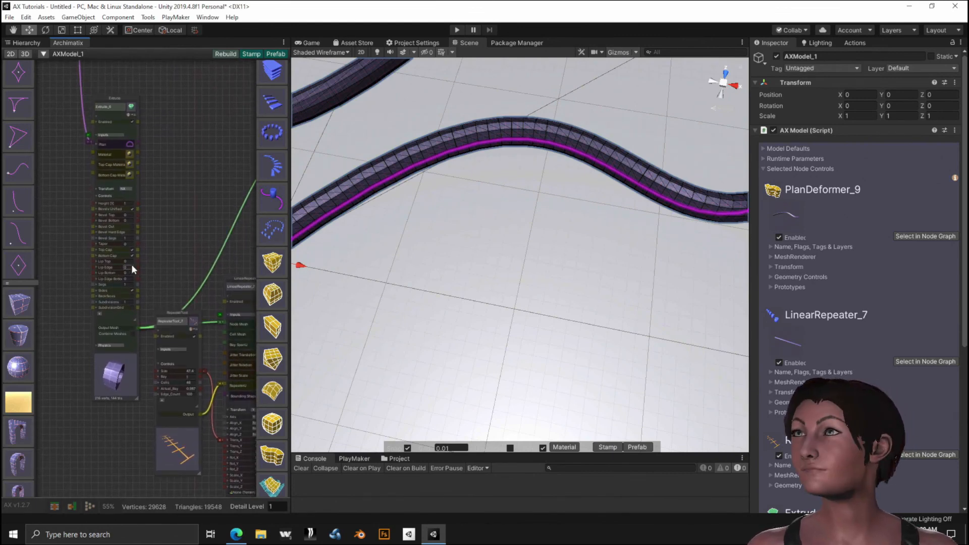
{"action": "scroll", "coordinate": [105, 265], "scroll_direction": "up", "scroll_amount": 5}
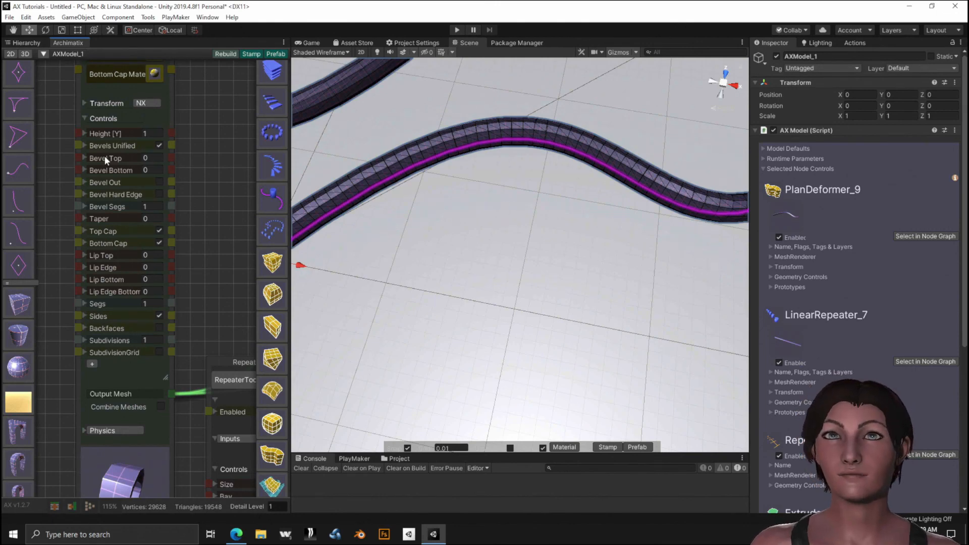
{"action": "left_click", "coordinate": [159, 181]}
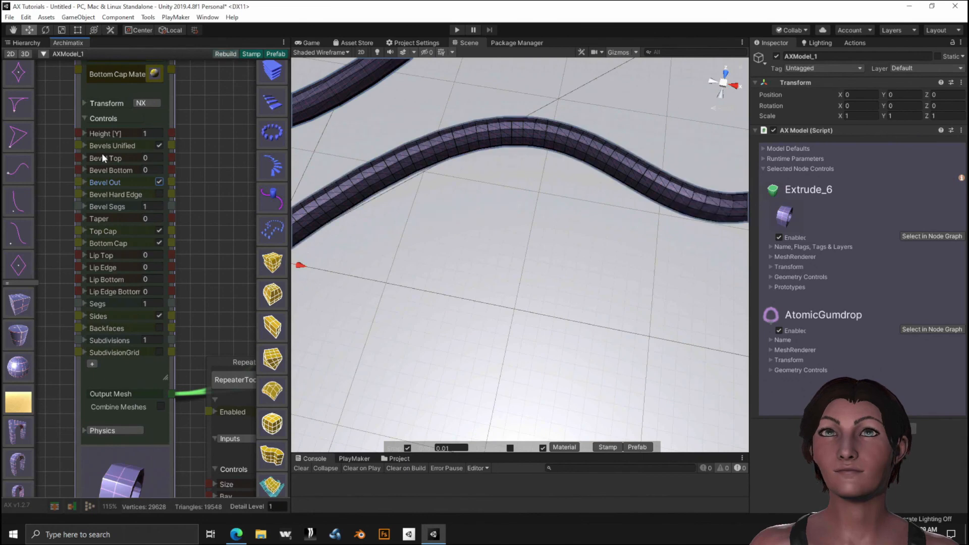
{"action": "left_click_drag", "start_coordinate": [99, 155], "coordinate": [102, 156]}
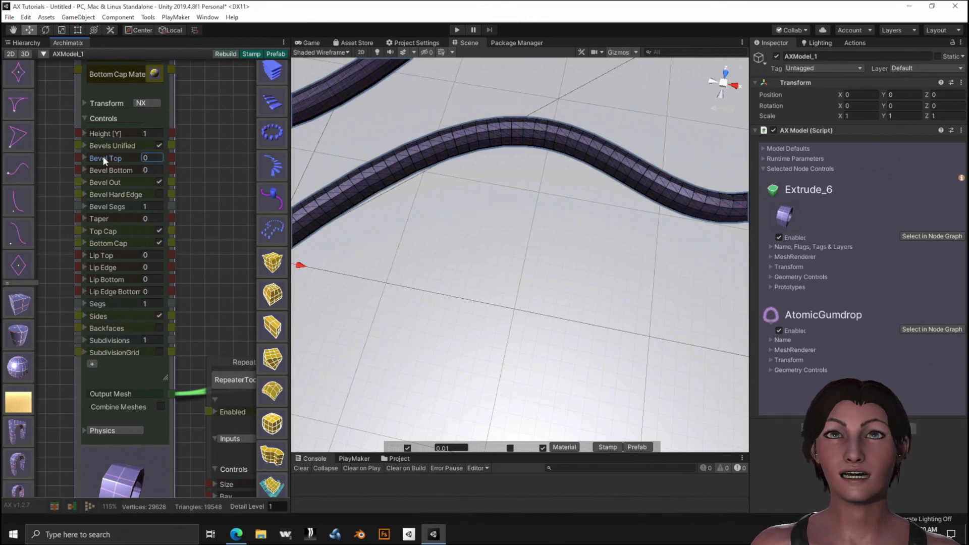
{"action": "left_click_drag", "start_coordinate": [102, 156], "coordinate": [104, 156]}
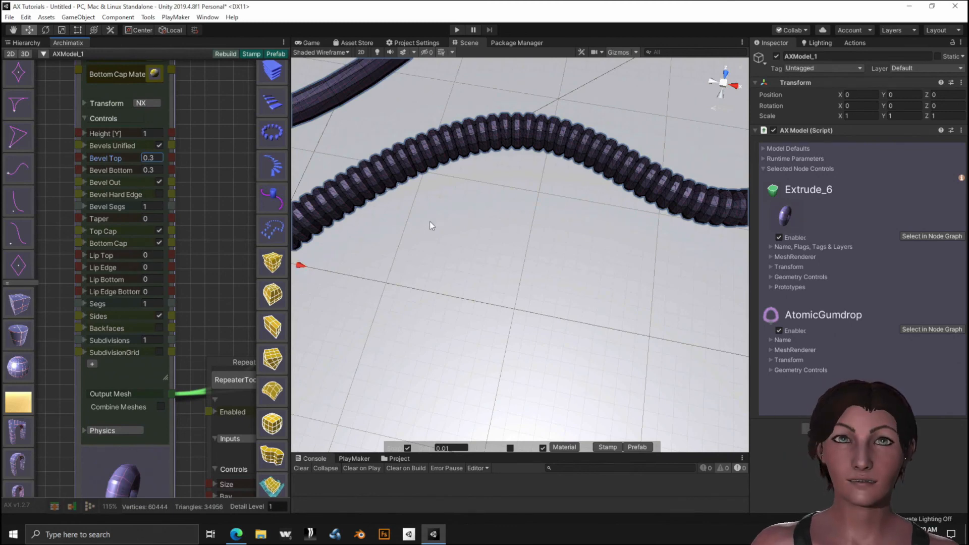
Examine the beveled rings and their spacing along the bends of the hoses from different distances and angles.
{"action": "scroll", "coordinate": [429, 221], "scroll_direction": "down", "scroll_amount": 3}
{"action": "left_click_drag", "start_coordinate": [389, 263], "coordinate": [445, 297], "text": "alt"}
{"action": "scroll", "coordinate": [513, 277], "scroll_direction": "down", "scroll_amount": 3}
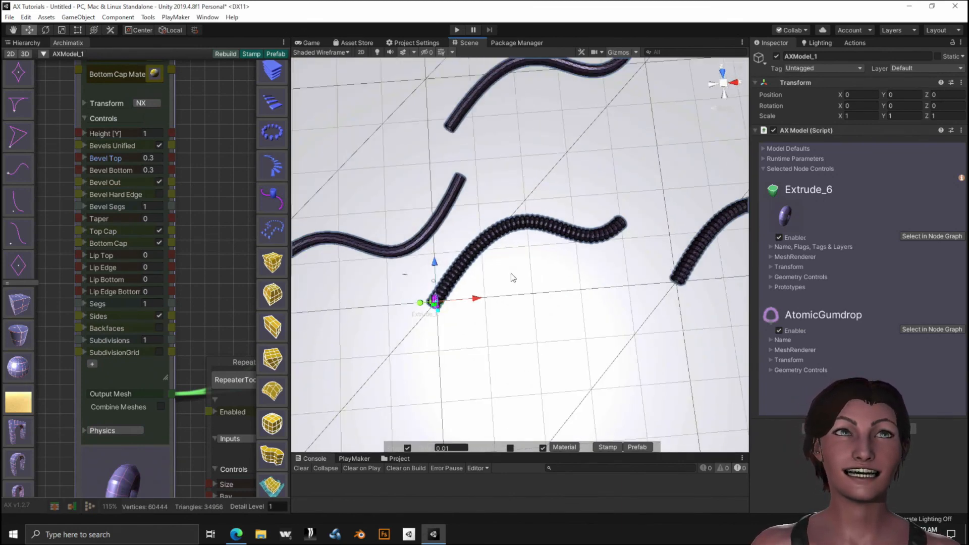
{"action": "scroll", "coordinate": [512, 278], "scroll_direction": "up", "scroll_amount": 3}
{"action": "middle_click_drag", "start_coordinate": [654, 276], "coordinate": [386, 341]}
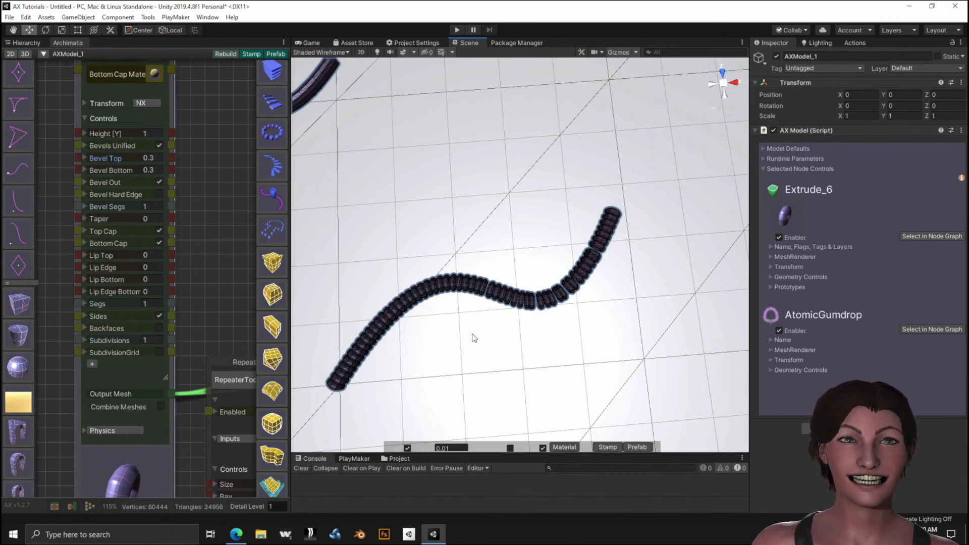
{"action": "scroll", "coordinate": [475, 334], "scroll_direction": "up", "scroll_amount": 3}
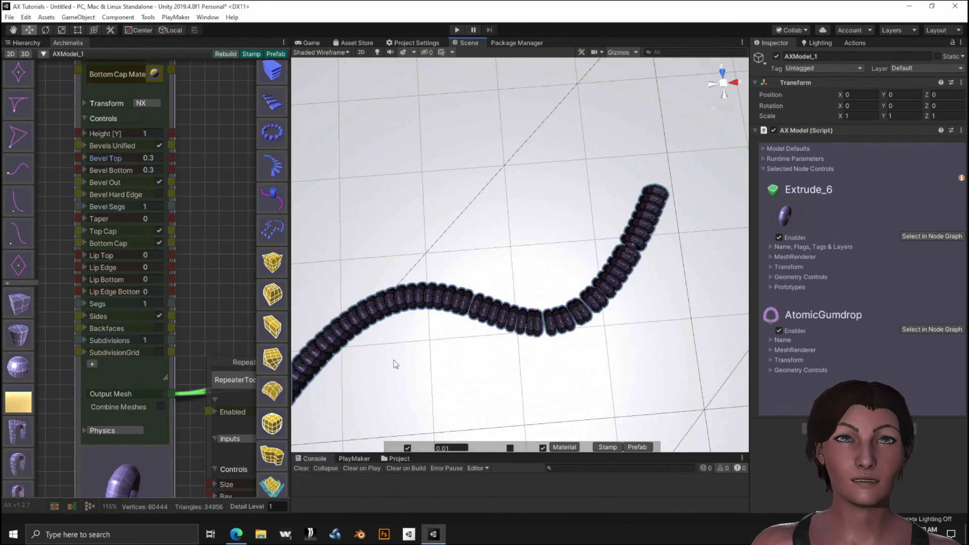
{"action": "left_click_drag", "start_coordinate": [389, 362], "coordinate": [470, 306], "text": "alt"}
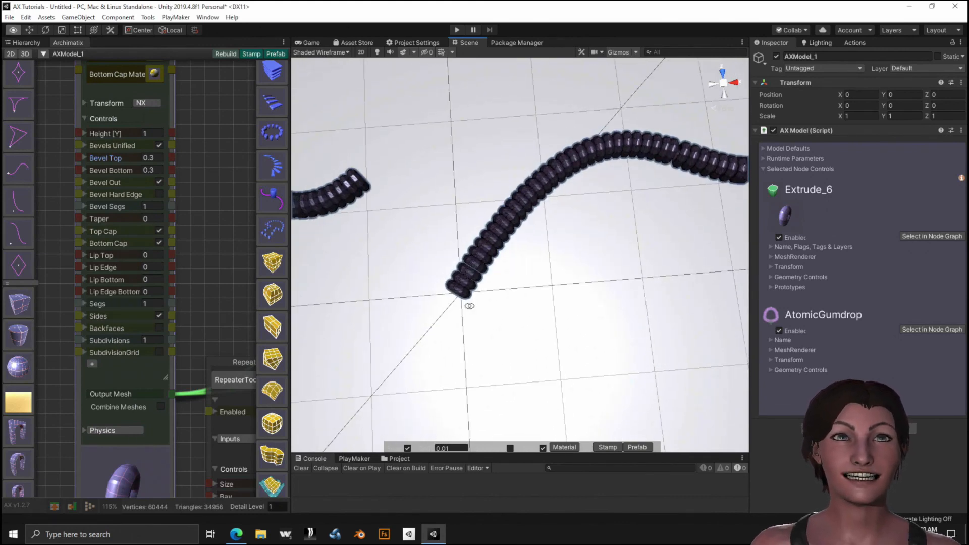
{"action": "left_click_drag", "start_coordinate": [336, 291], "coordinate": [505, 333], "text": "alt"}
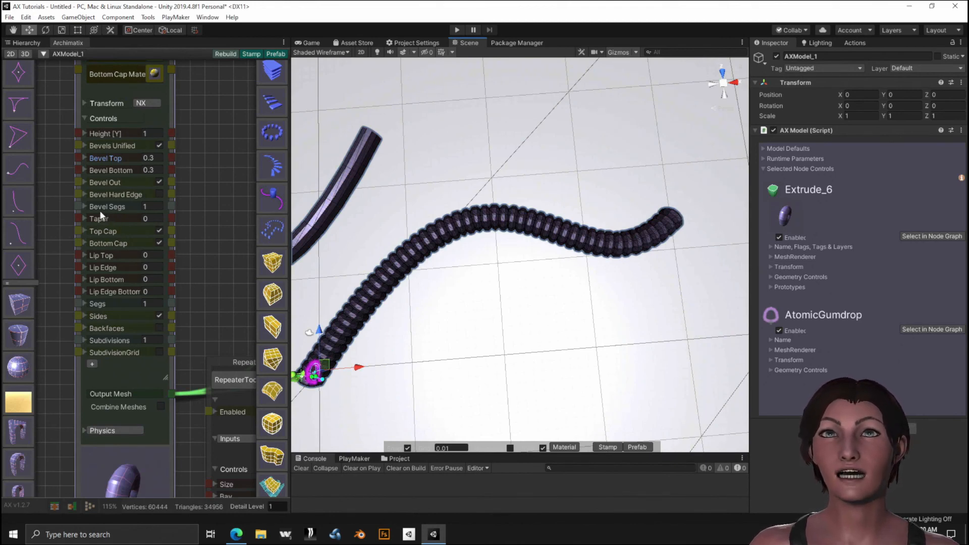
Set Extrude_6's Taper to 0.57 and its Bevel Top to 0 to turn the hose rings into overlapping spiky segments.
{"action": "mouse_move", "coordinate": [101, 219]}
{"action": "left_mouse_down"}
{"action": "mouse_move", "coordinate": [125, 215]}
{"action": "mouse_move", "coordinate": [113, 217]}
{"action": "left_mouse_up"}
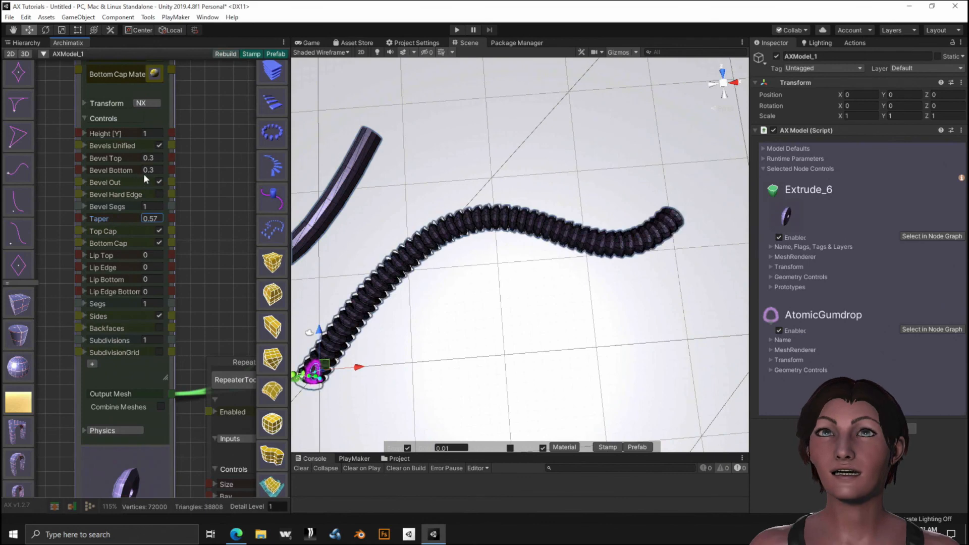
{"action": "left_click", "coordinate": [152, 158]}
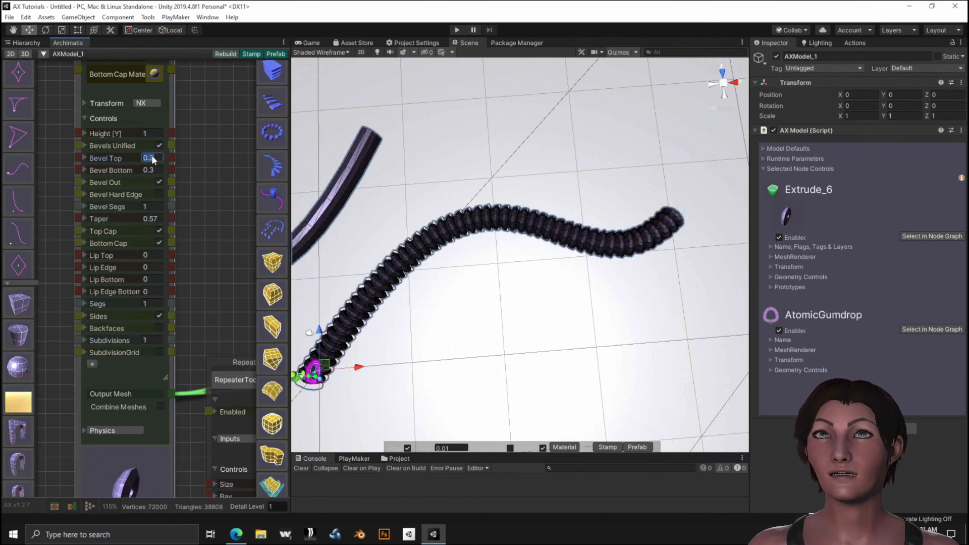
{"action": "type", "text": "0"}
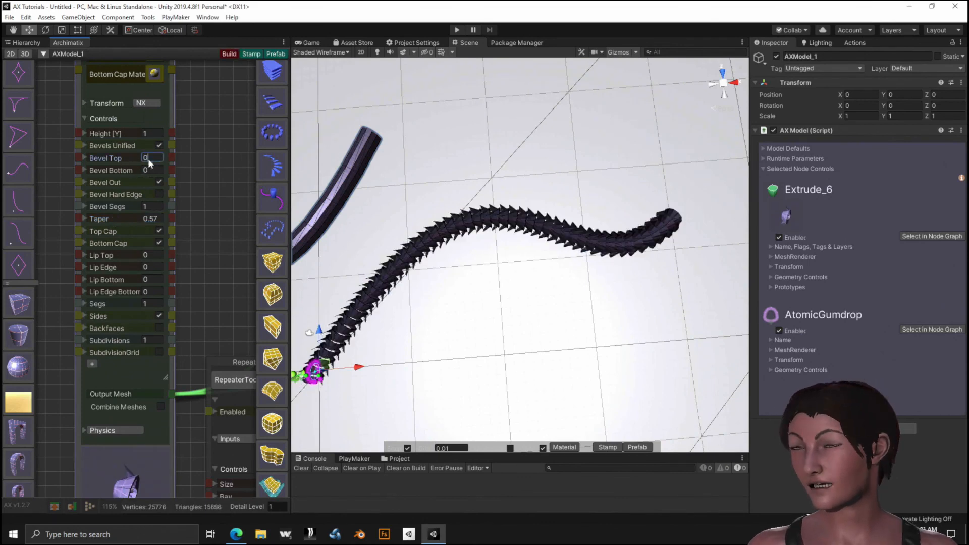
{"action": "key", "text": "Return"}
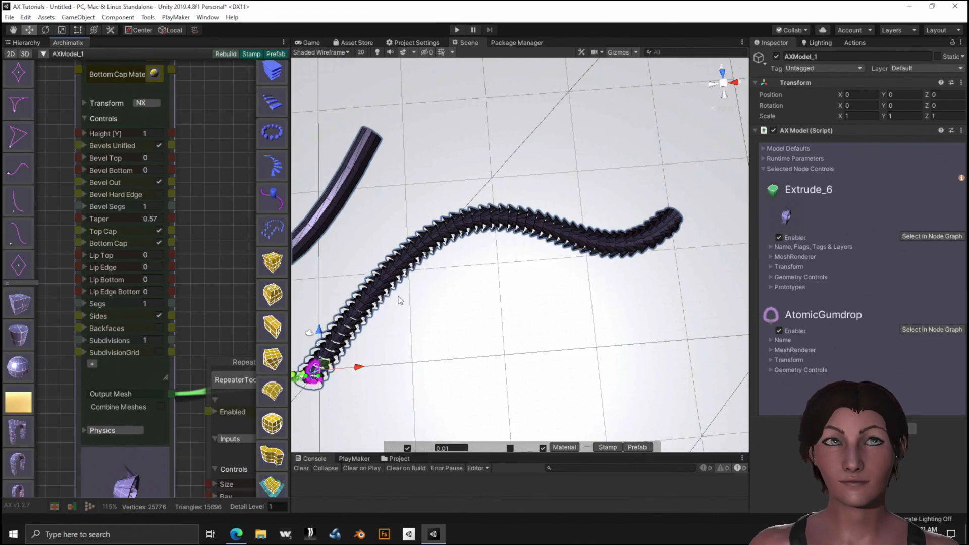
{"action": "key", "text": "alt"}
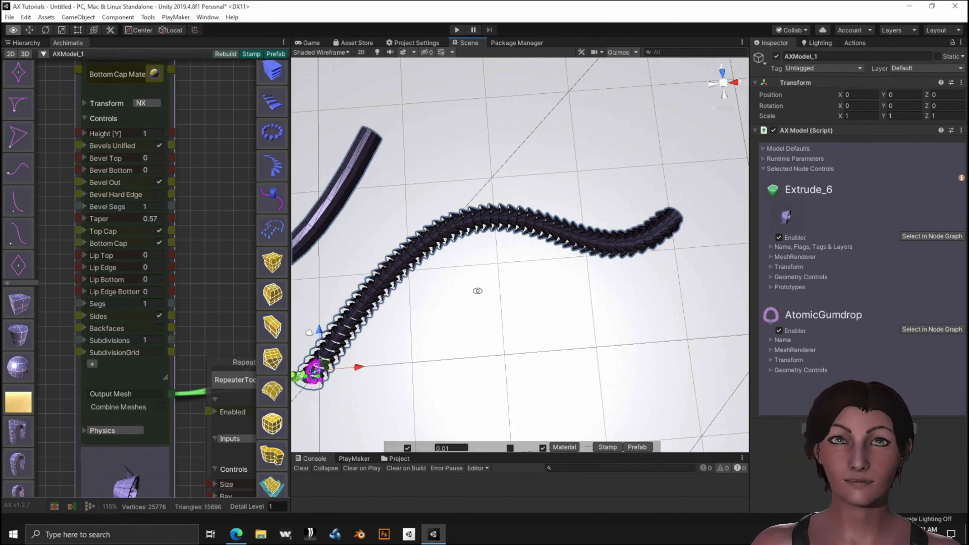
{"action": "left_click_drag", "start_coordinate": [476, 288], "coordinate": [495, 306], "text": "alt"}
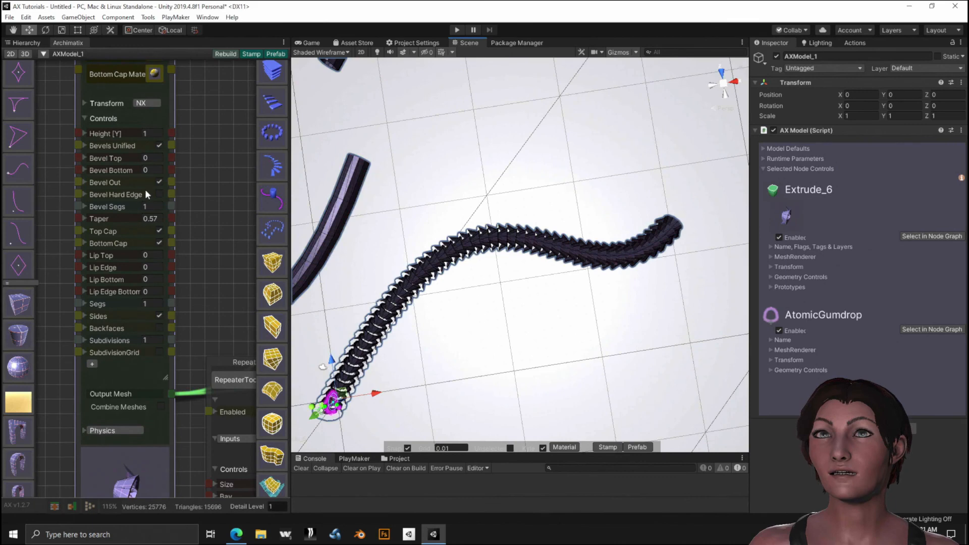
Reset Extrude_6's Taper to 0.
{"action": "left_click", "coordinate": [152, 218]}
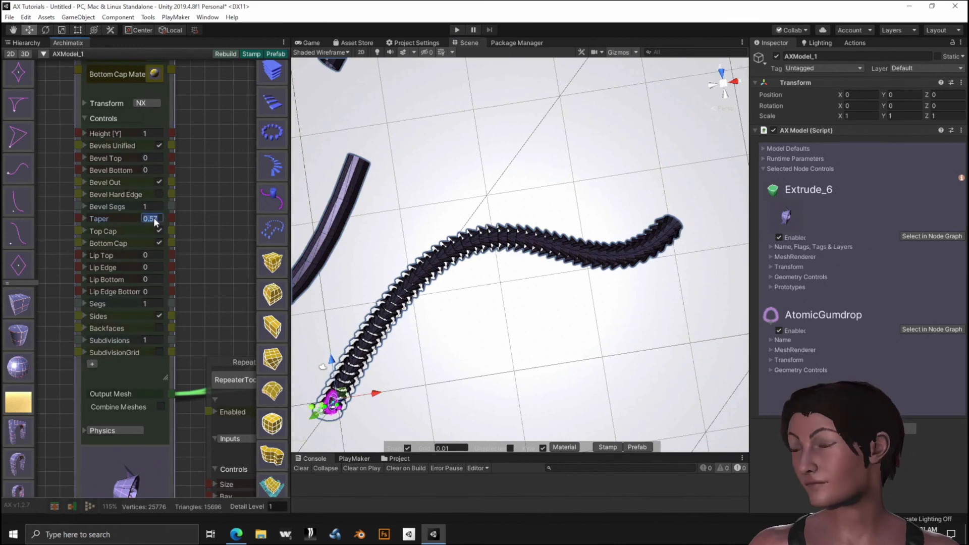
{"action": "type", "text": "0"}
{"action": "key", "text": "Return"}
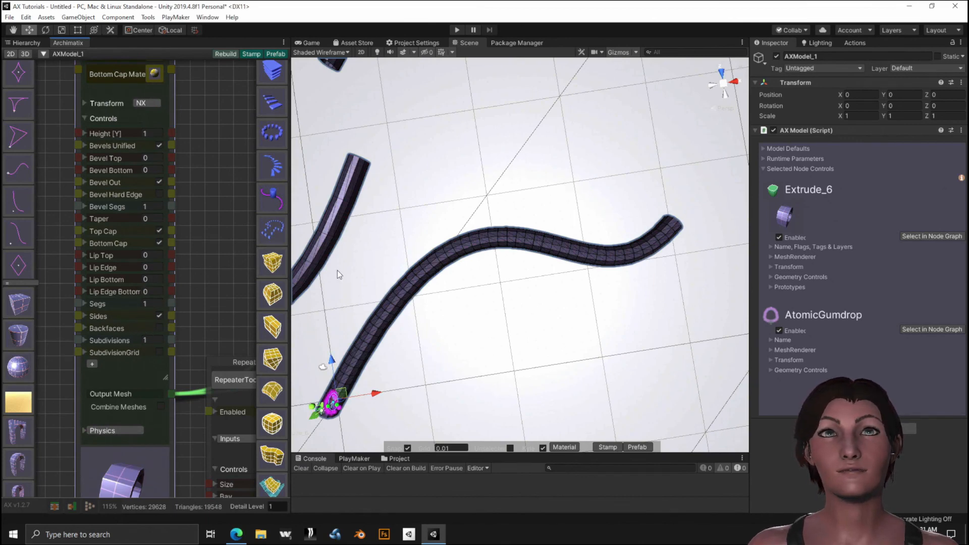
Increase RepeaterTool_7's Bay to about 1.54 to space the hose rings farther apart along the curve.
{"action": "middle_click_drag", "start_coordinate": [218, 279], "coordinate": [144, 53]}
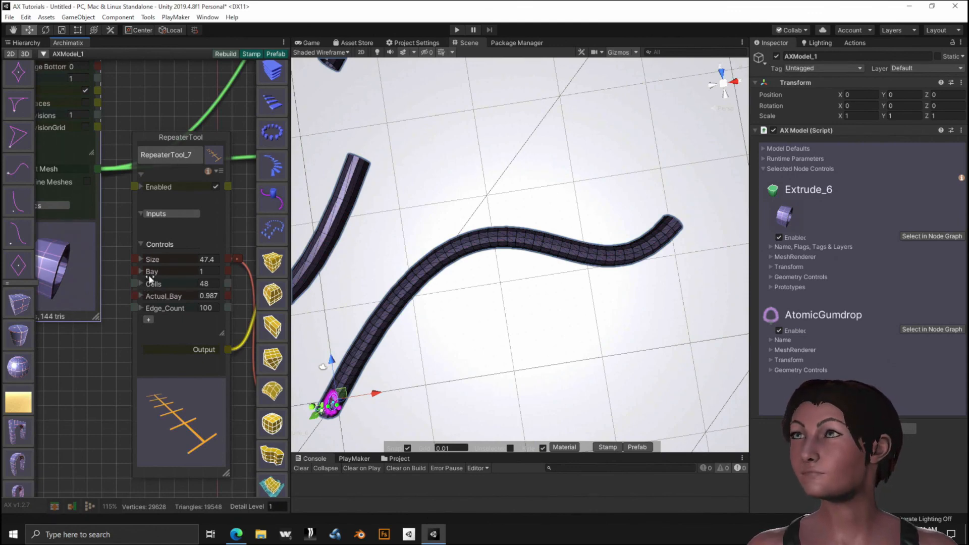
{"action": "left_click_drag", "start_coordinate": [152, 271], "coordinate": [162, 270]}
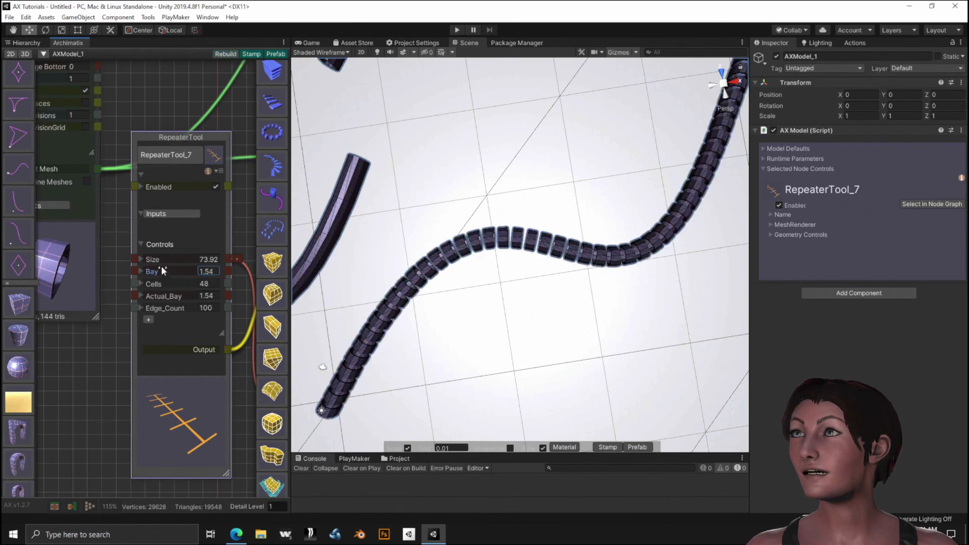
{"action": "scroll", "coordinate": [444, 282], "scroll_direction": "down", "scroll_amount": 9}
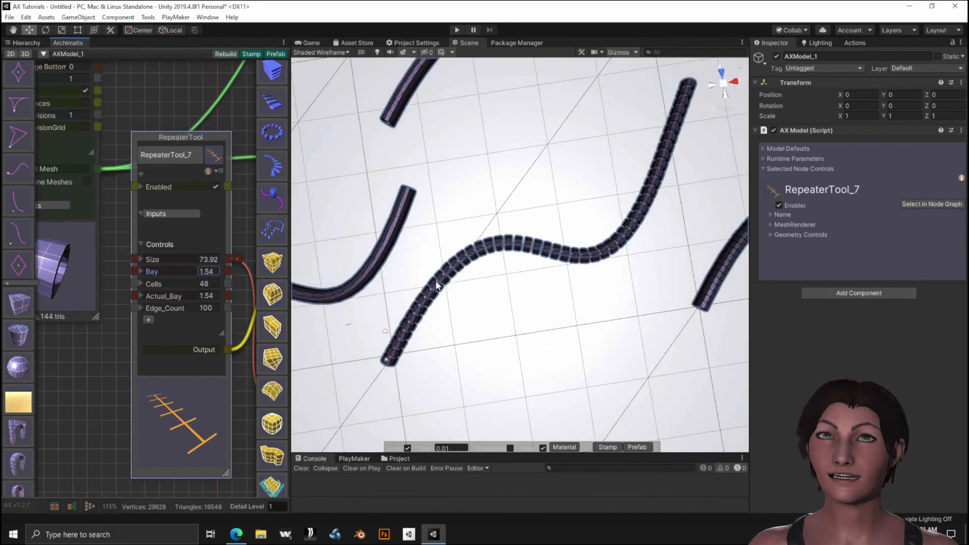
{"action": "scroll", "coordinate": [441, 281], "scroll_direction": "down", "scroll_amount": 7}
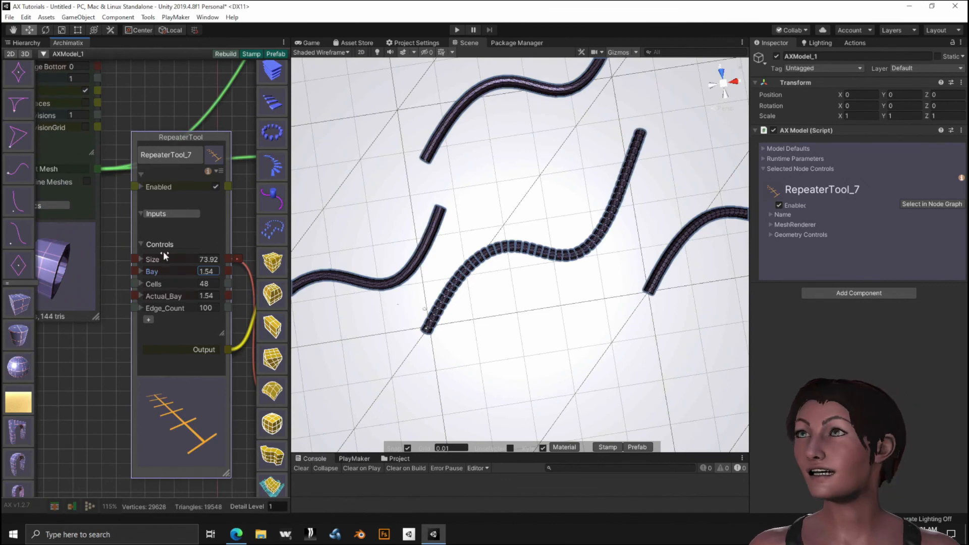
Reduce RepeaterTool_7's Size to about 52.44 to shorten the ringed hose, and compare it with the neighbouring hoses.
{"action": "left_click_drag", "start_coordinate": [154, 261], "coordinate": [680, 358]}
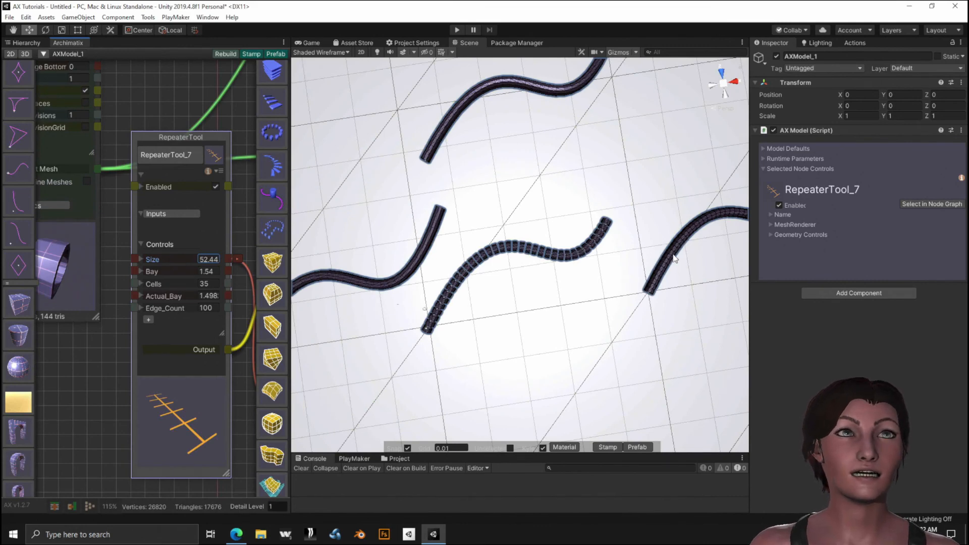
{"action": "scroll", "coordinate": [88, 293], "scroll_direction": "down", "scroll_amount": 4}
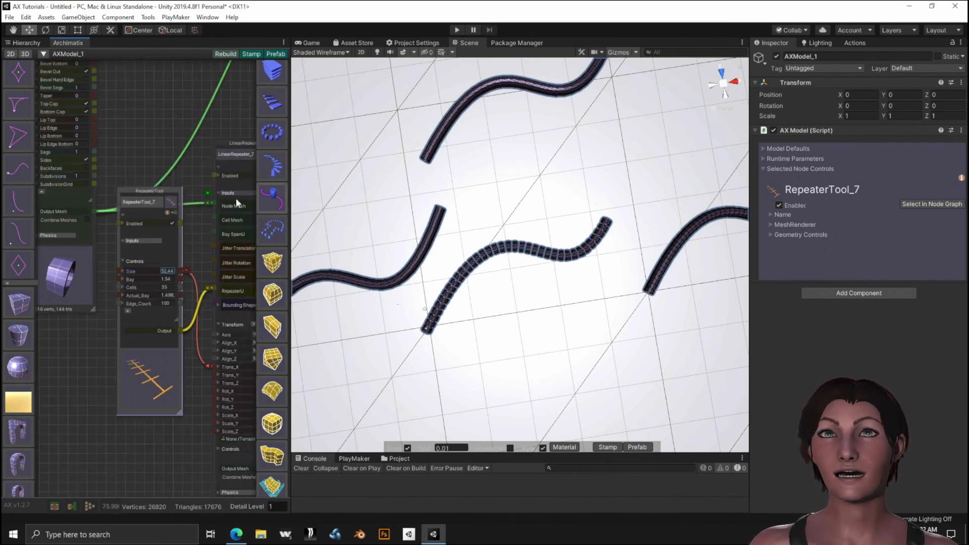
{"action": "middle_click_drag", "start_coordinate": [182, 150], "coordinate": [16, 269]}
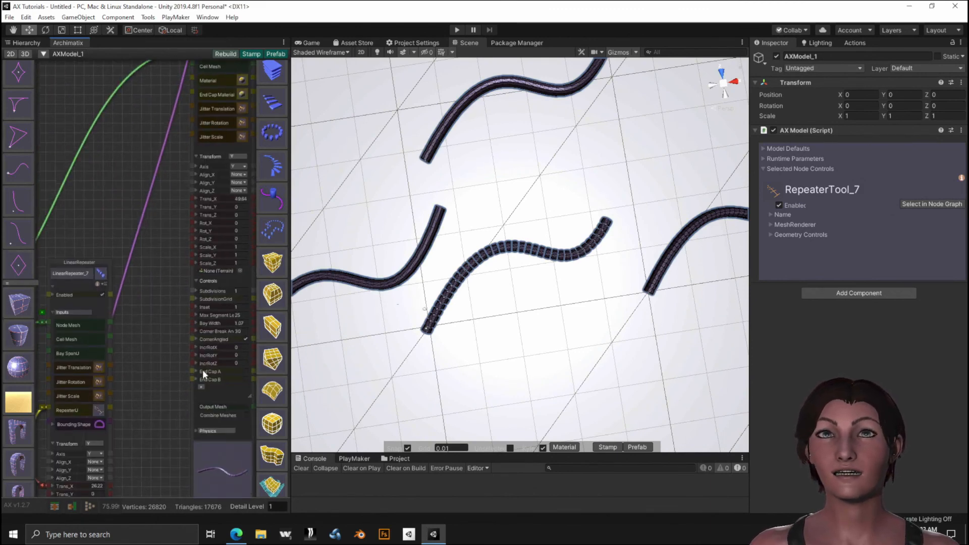
{"action": "middle_click_drag", "start_coordinate": [178, 372], "coordinate": [112, 399]}
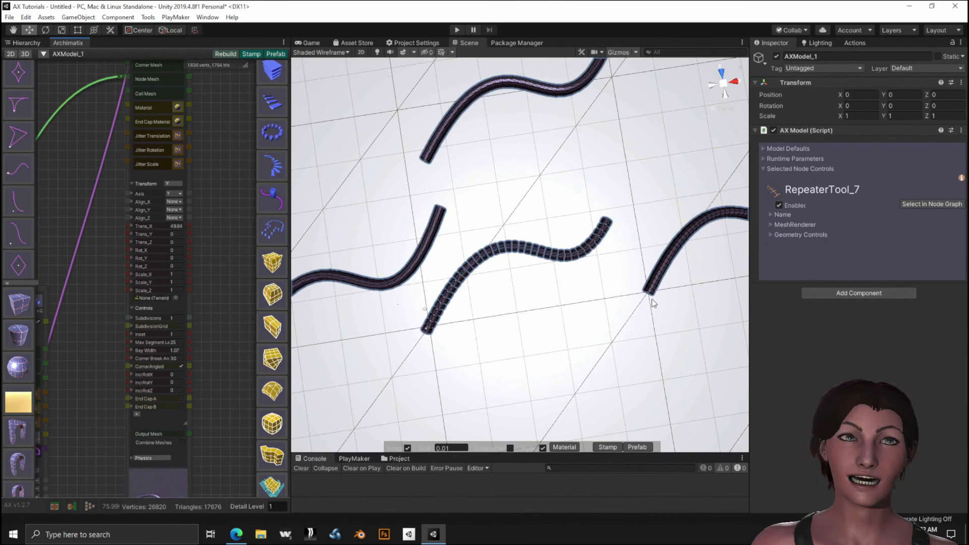
{"action": "middle_click_drag", "start_coordinate": [680, 328], "coordinate": [498, 350]}
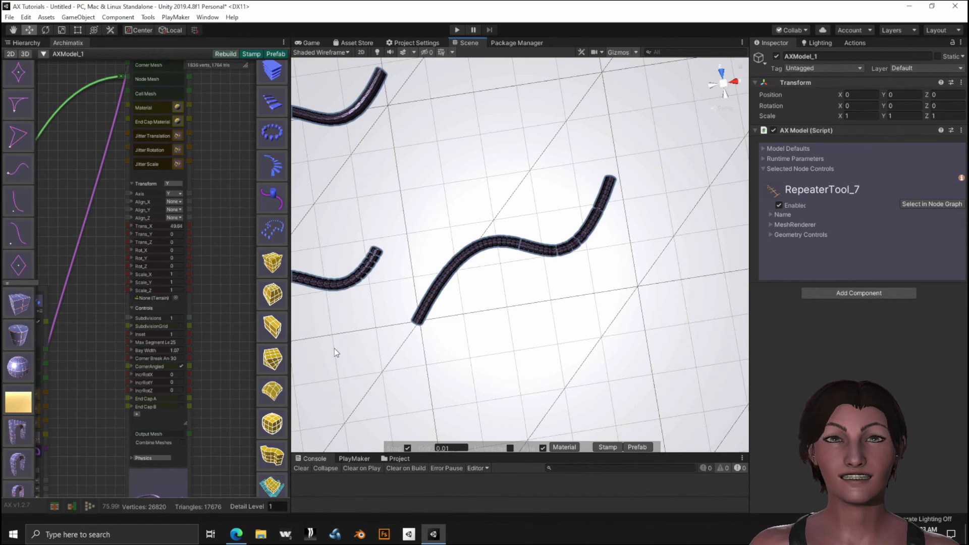
{"action": "middle_click_drag", "start_coordinate": [334, 348], "coordinate": [508, 336]}
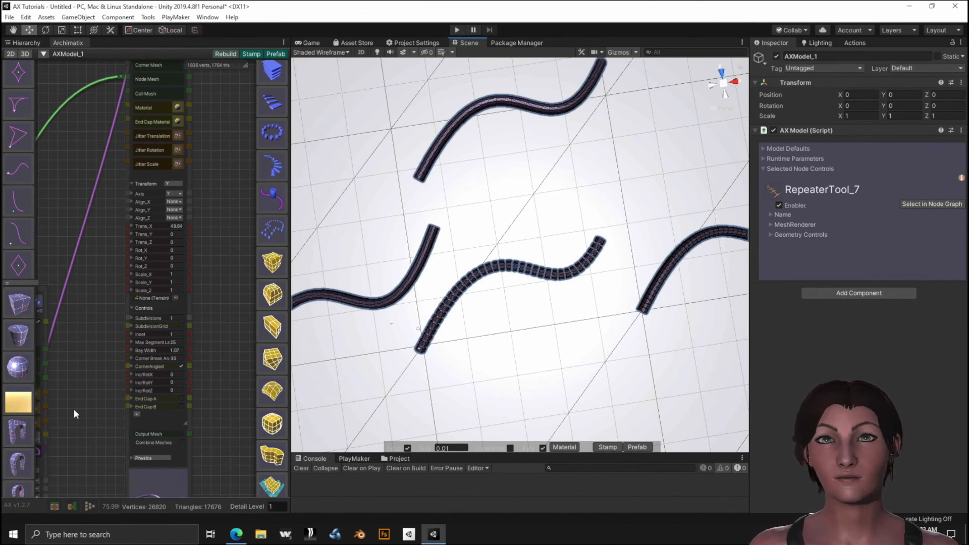
Lengthen the ringed hose by setting RepeaterTool_7's Size to about 57.3, and inspect the gaps between its rings along the bends.
{"action": "middle_click_drag", "start_coordinate": [73, 409], "coordinate": [272, 265]}
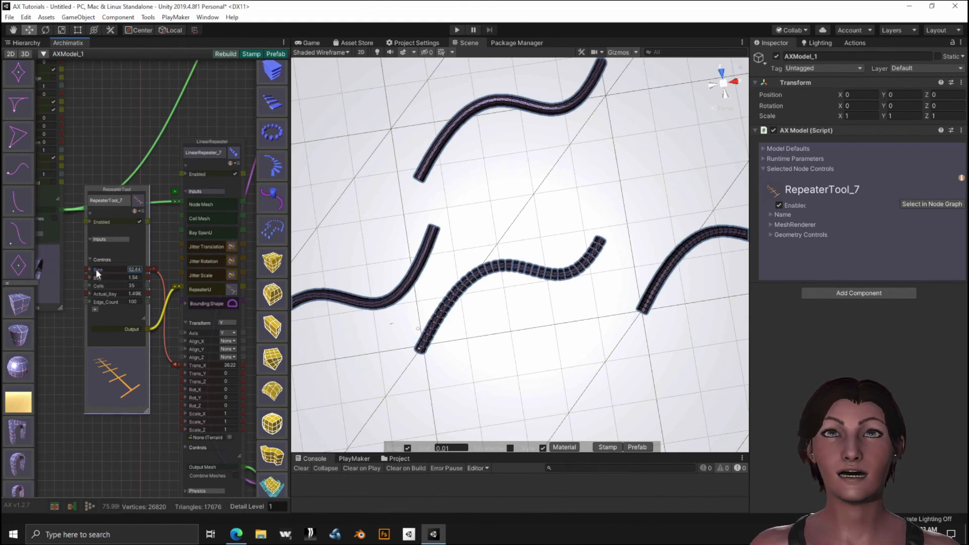
{"action": "mouse_move", "coordinate": [99, 273]}
{"action": "left_mouse_down"}
{"action": "mouse_move", "coordinate": [118, 273]}
{"action": "mouse_move", "coordinate": [62, 284]}
{"action": "mouse_move", "coordinate": [109, 280]}
{"action": "left_mouse_up"}
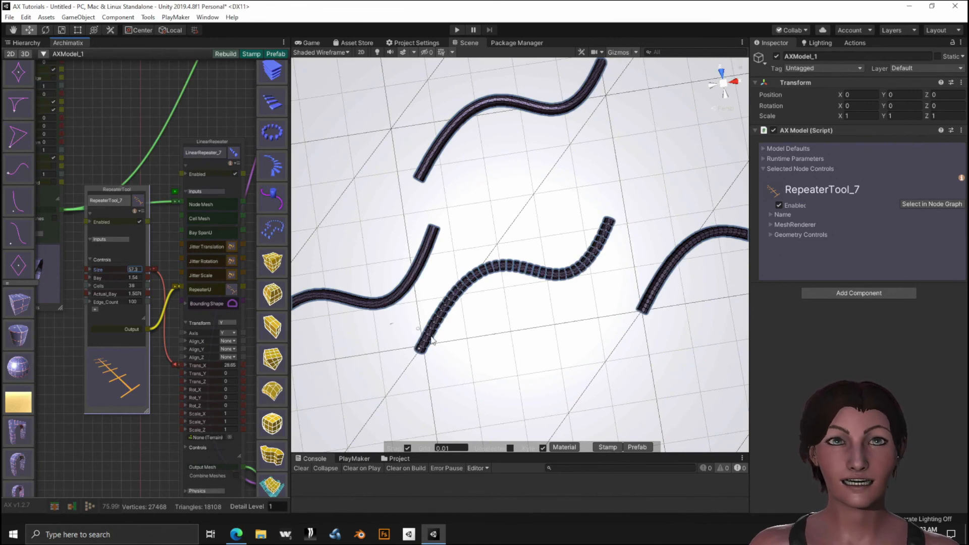
{"action": "scroll", "coordinate": [495, 302], "scroll_direction": "up", "scroll_amount": 2}
{"action": "scroll", "coordinate": [497, 301], "scroll_direction": "up", "scroll_amount": 3}
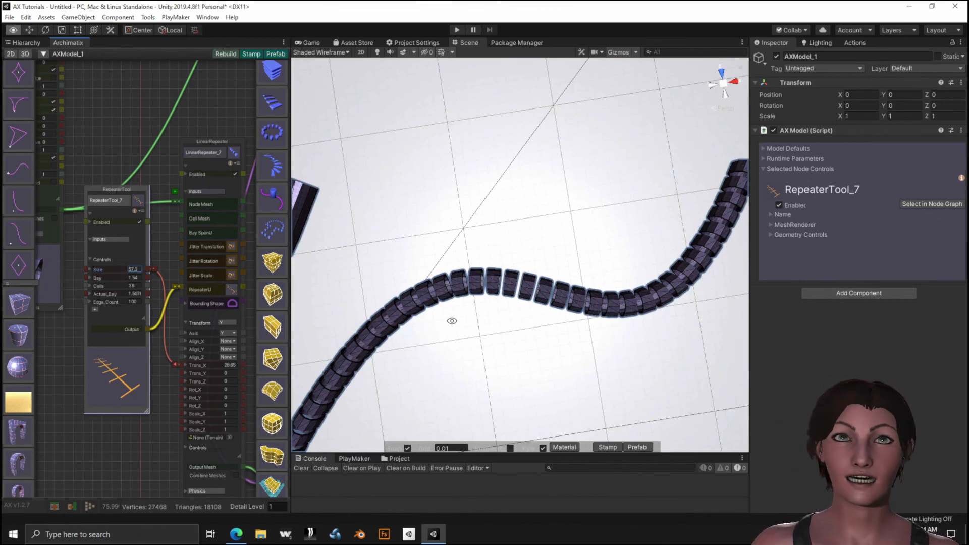
{"action": "left_click_drag", "start_coordinate": [450, 320], "coordinate": [505, 289], "text": "alt"}
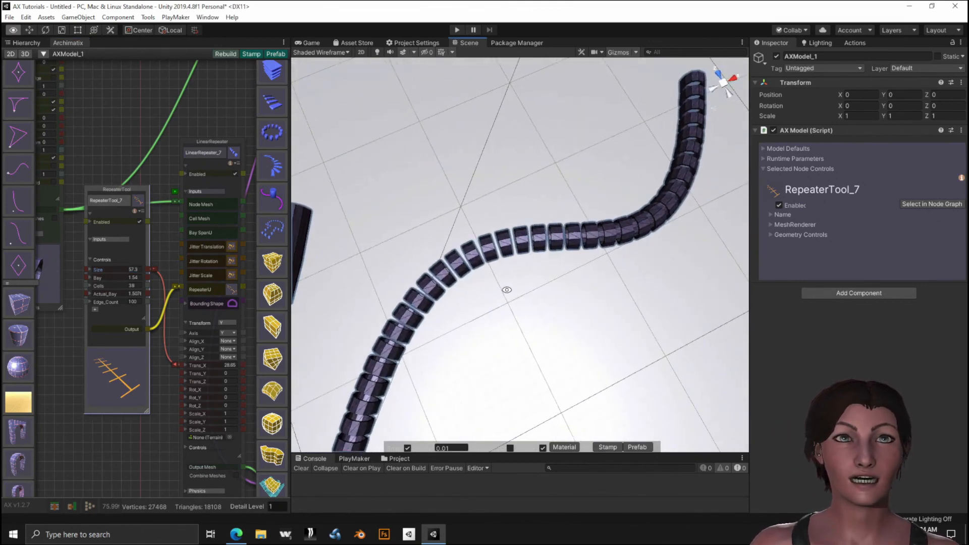
{"action": "scroll", "coordinate": [504, 290], "scroll_direction": "up", "scroll_amount": 5}
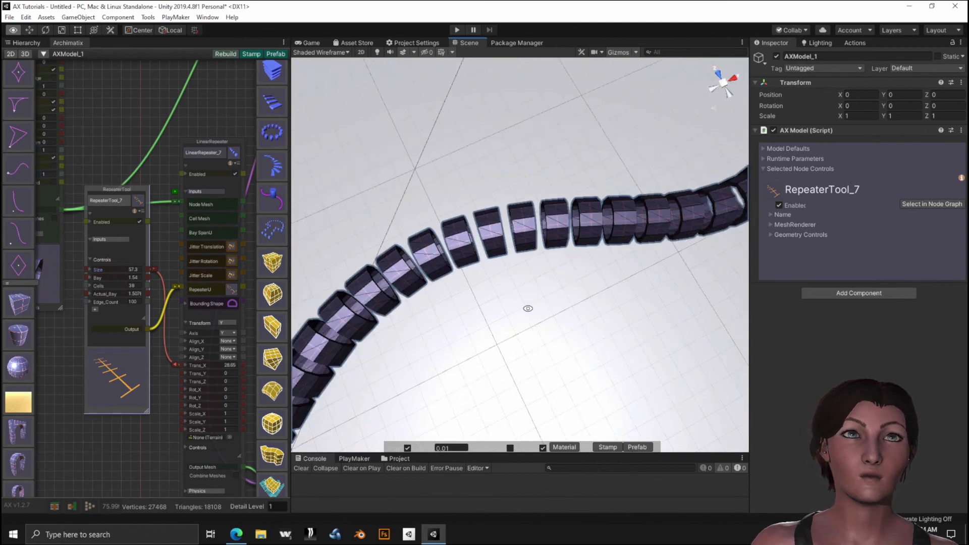
{"action": "left_click_drag", "start_coordinate": [526, 307], "coordinate": [500, 318], "text": "alt"}
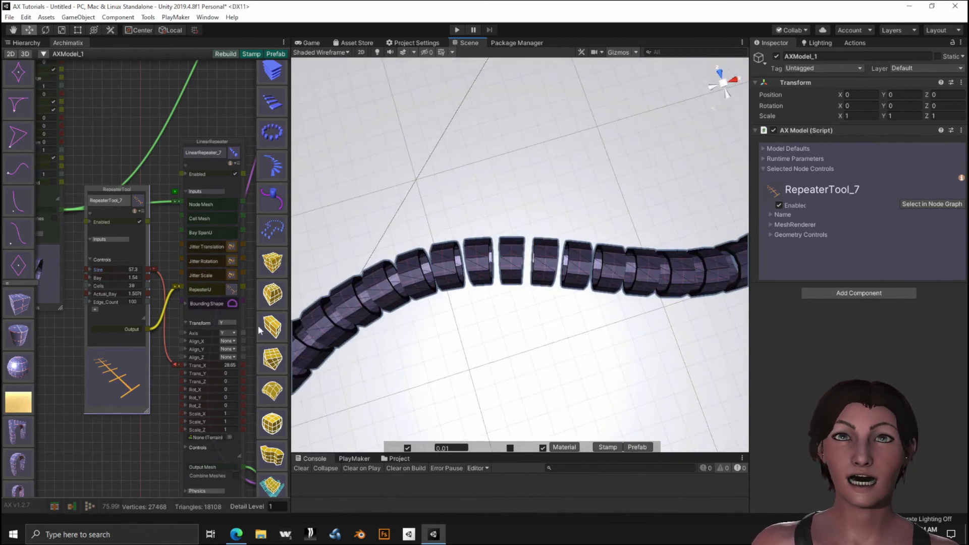
Set Extrude_6's Height to 4 to stretch each ring into a longer tube segment.
{"action": "middle_click_drag", "start_coordinate": [59, 372], "coordinate": [178, 448]}
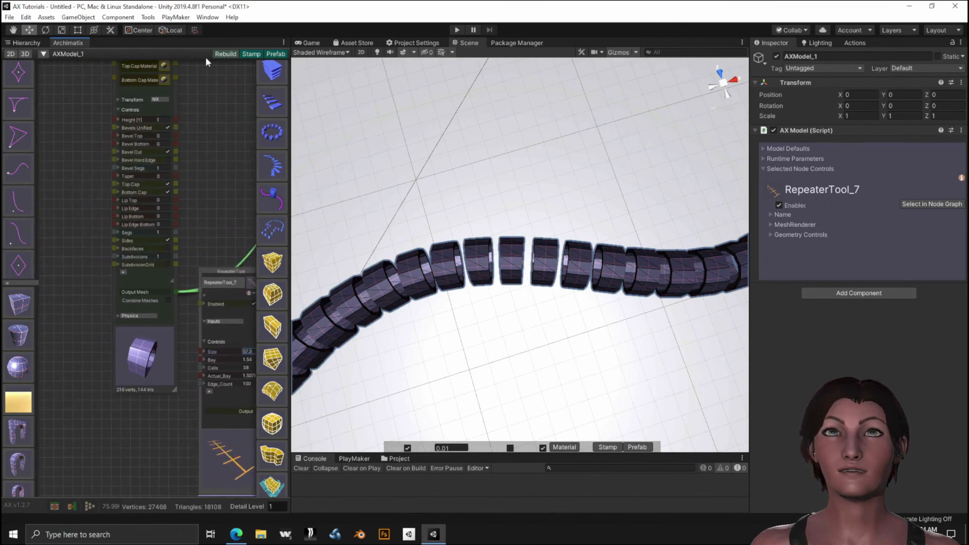
{"action": "left_click", "coordinate": [162, 119]}
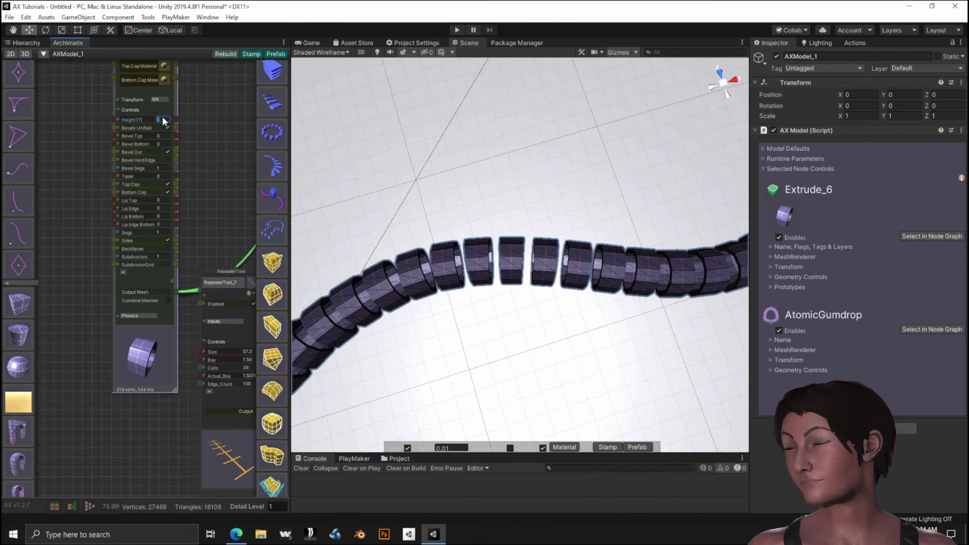
{"action": "type", "text": "4"}
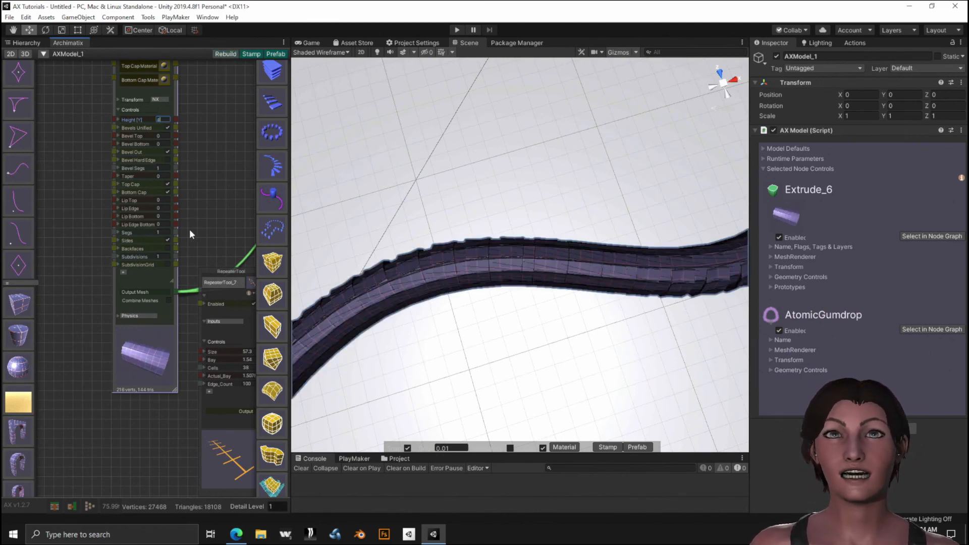
Set RepeaterTool_7's Bay to 4 to match the segment length, and check how the segments join along the curve.
{"action": "left_click", "coordinate": [247, 360]}
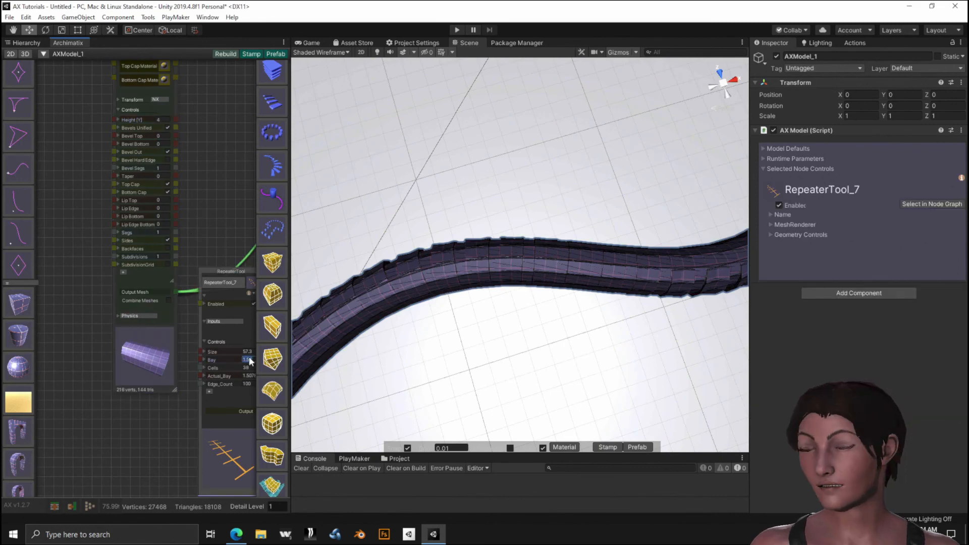
{"action": "type", "text": "4"}
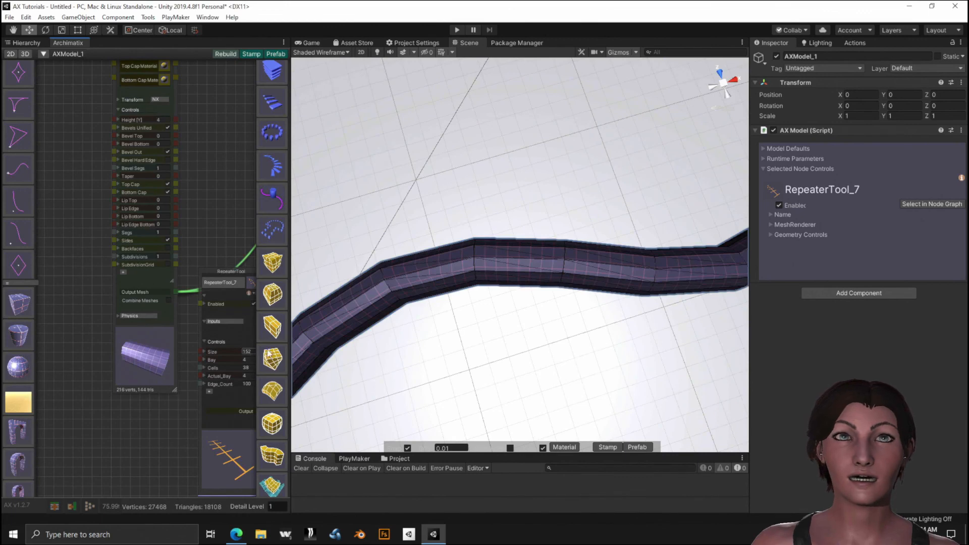
{"action": "scroll", "coordinate": [486, 311], "scroll_direction": "down", "scroll_amount": 3}
{"action": "scroll", "coordinate": [487, 309], "scroll_direction": "down", "scroll_amount": 8}
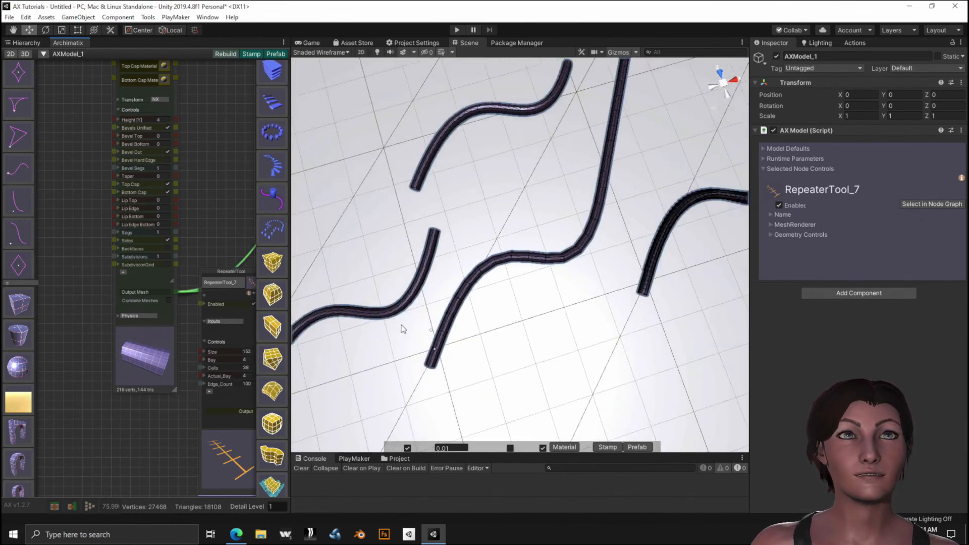
{"action": "scroll", "coordinate": [484, 336], "scroll_direction": "up", "scroll_amount": 10}
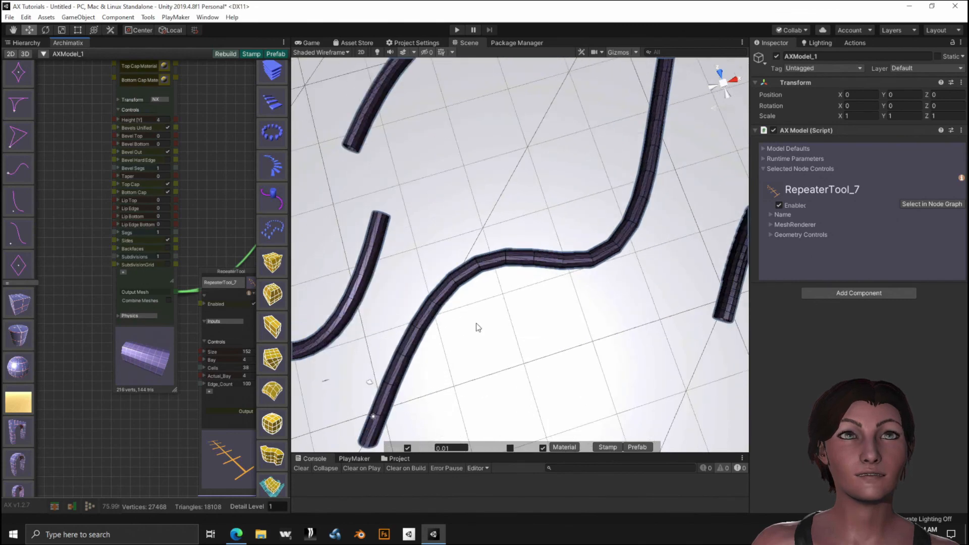
{"action": "scroll", "coordinate": [473, 318], "scroll_direction": "up", "scroll_amount": 3}
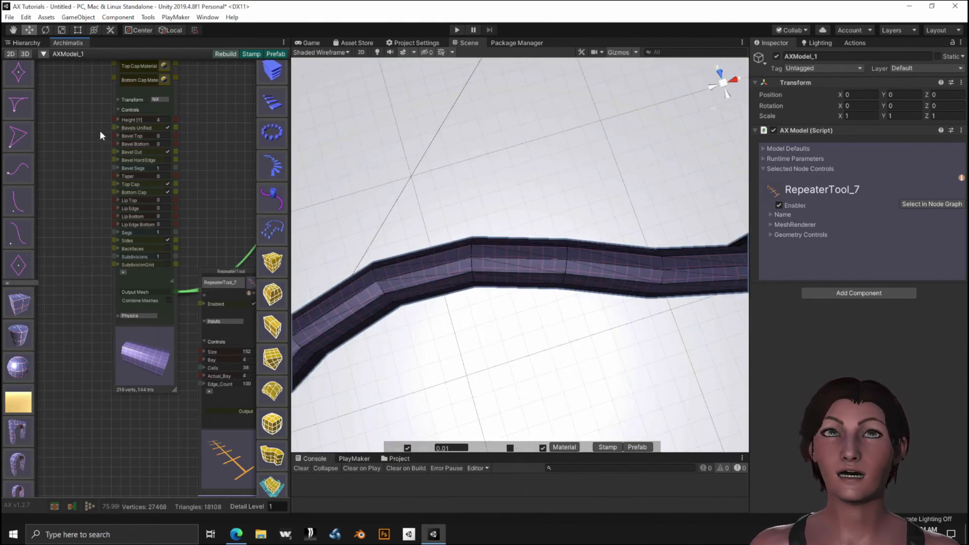
Set the AtomicGumdrop shape's width to 3 to widen the hose profile, and inspect the widened hoses.
{"action": "middle_click_drag", "start_coordinate": [100, 131], "coordinate": [77, 501]}
{"action": "middle_click_drag", "start_coordinate": [197, 222], "coordinate": [99, 449]}
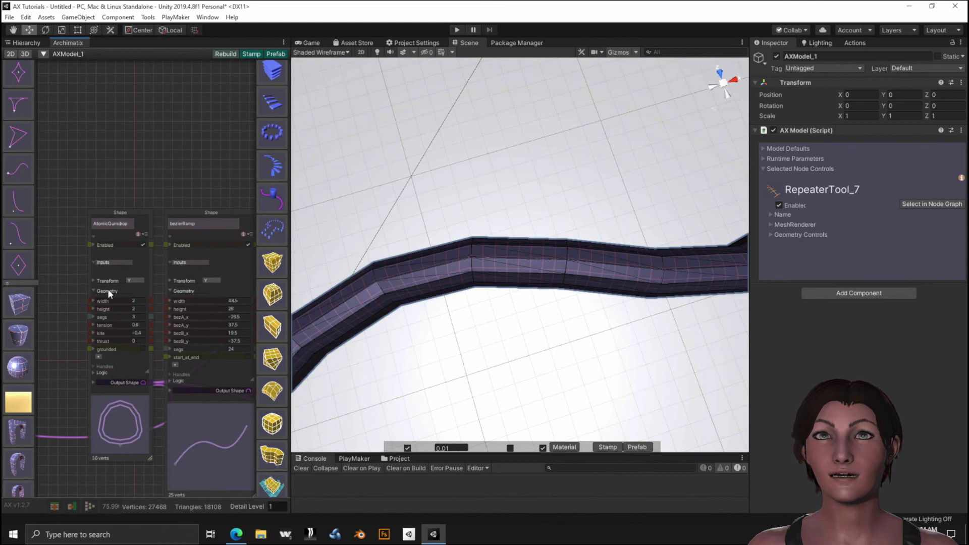
{"action": "left_click", "coordinate": [136, 301]}
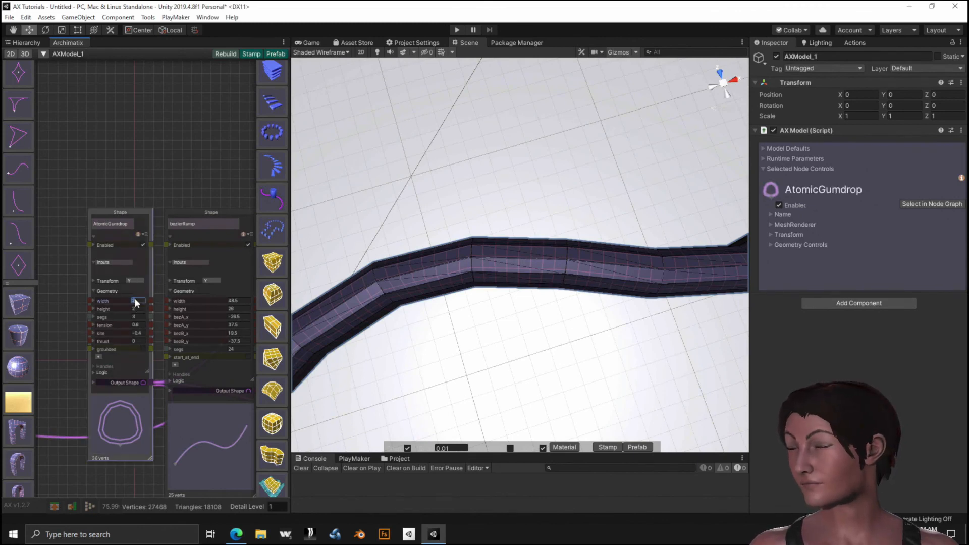
{"action": "type", "text": "3"}
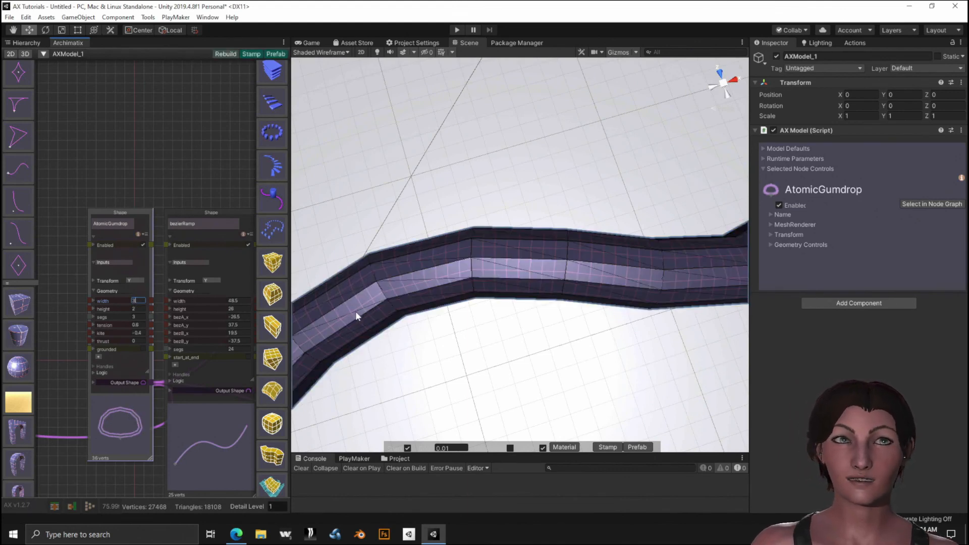
{"action": "scroll", "coordinate": [449, 264], "scroll_direction": "down", "scroll_amount": 10}
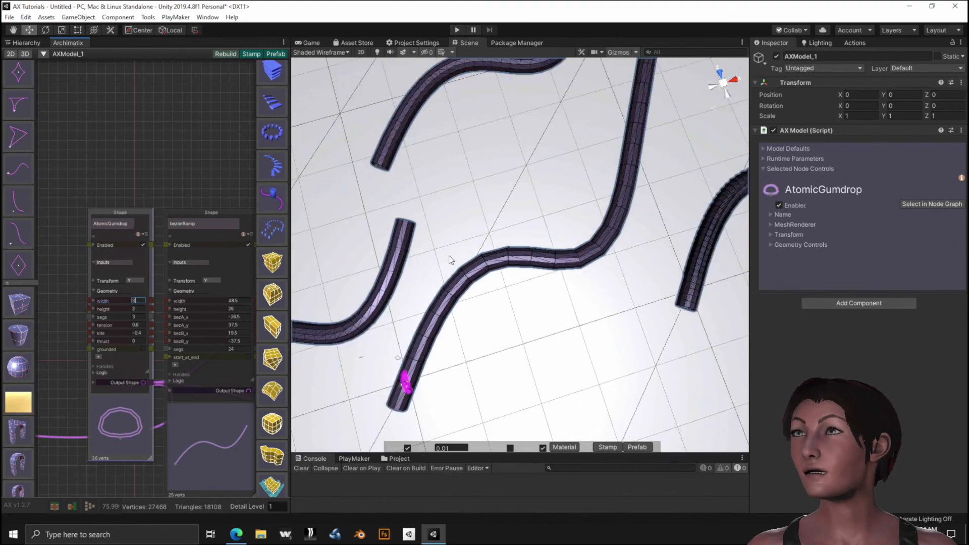
{"action": "mouse_move", "coordinate": [525, 324]}
{"action": "middle_mouse_down"}
{"action": "mouse_move", "coordinate": [457, 396]}
{"action": "mouse_move", "coordinate": [488, 443]}
{"action": "mouse_move", "coordinate": [554, 408]}
{"action": "mouse_move", "coordinate": [615, 340]}
{"action": "mouse_move", "coordinate": [634, 284]}
{"action": "mouse_move", "coordinate": [551, 314]}
{"action": "mouse_move", "coordinate": [523, 342]}
{"action": "mouse_move", "coordinate": [537, 337]}
{"action": "middle_mouse_up"}
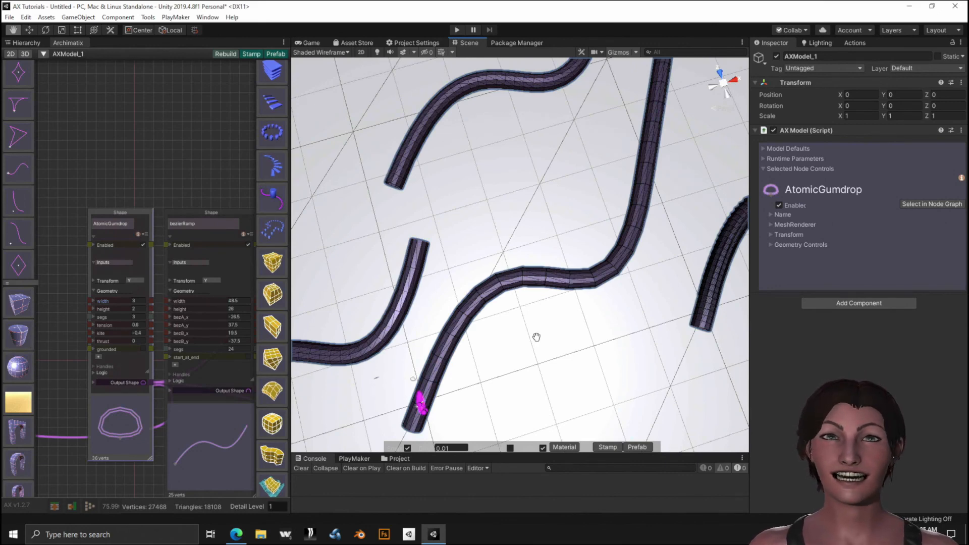
{"action": "key", "text": "w"}
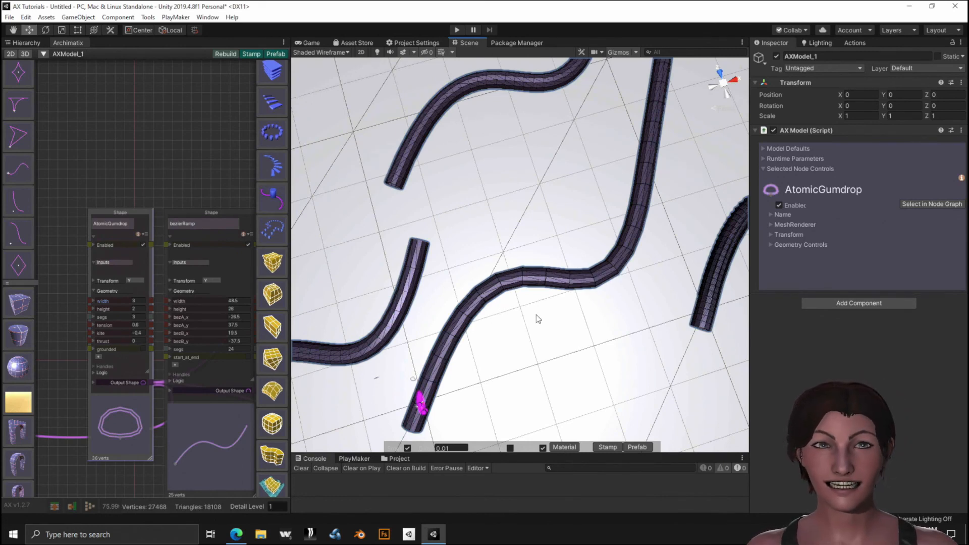
{"action": "scroll", "coordinate": [510, 318], "scroll_direction": "up", "scroll_amount": 5}
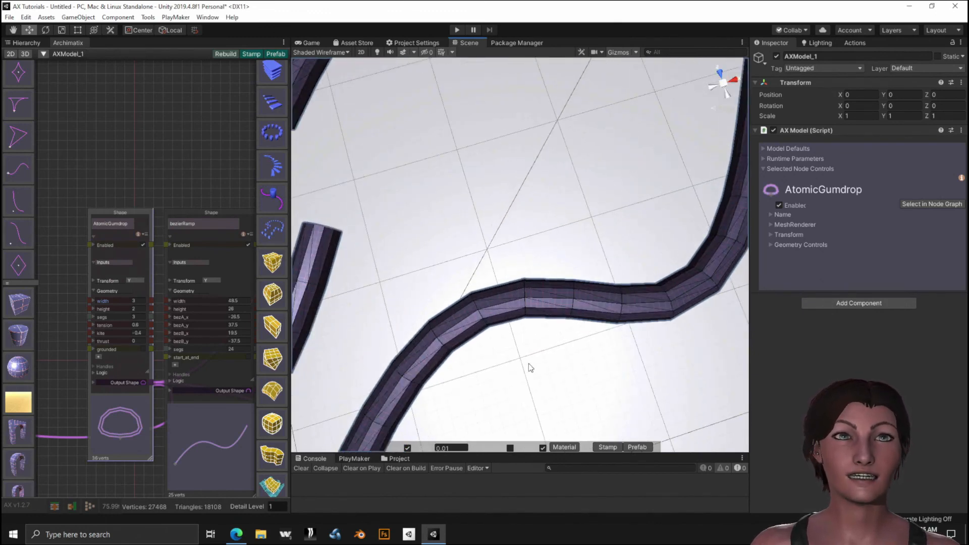
{"action": "middle_click_drag", "start_coordinate": [523, 362], "coordinate": [498, 306]}
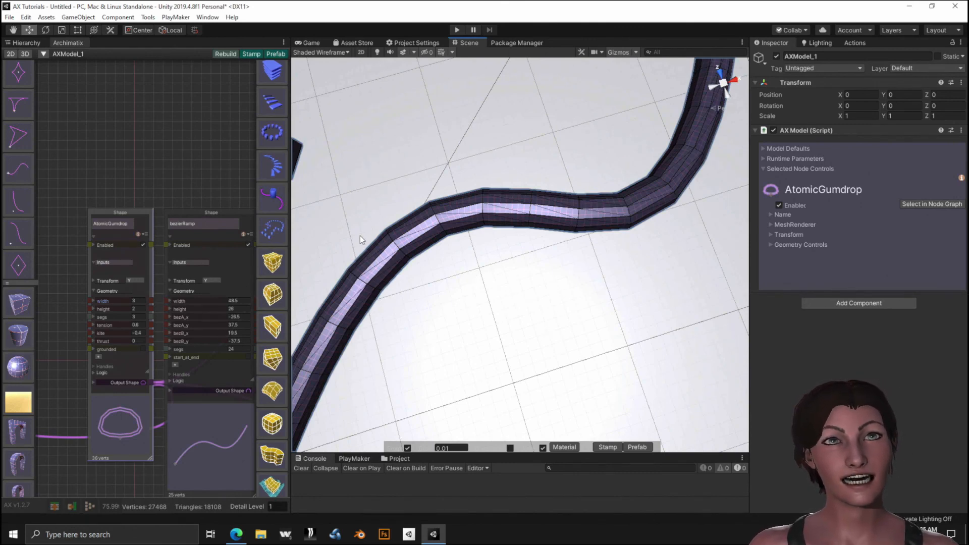
Try offsetting the AtomicGumdrop profile sideways with Trans_X, and reset it to 0.
{"action": "left_click", "coordinate": [93, 280]}
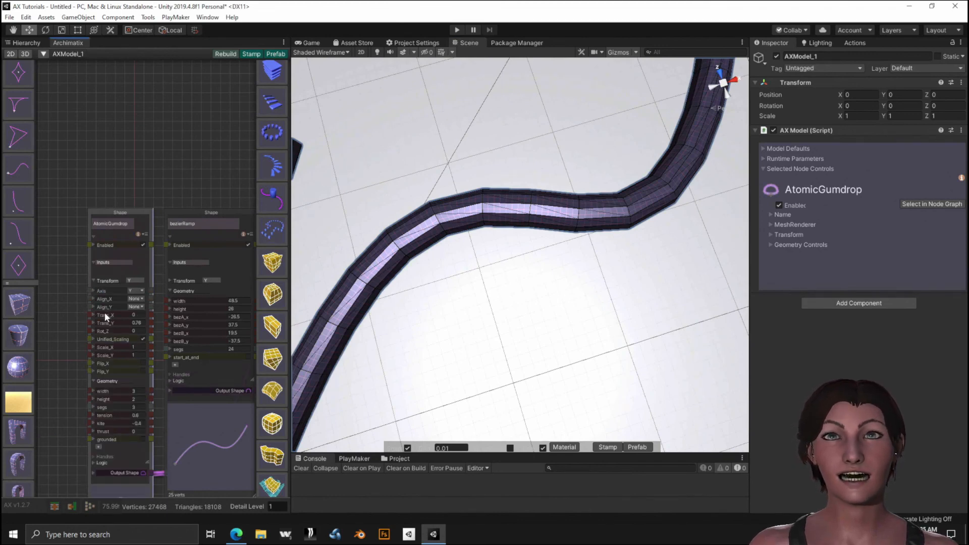
{"action": "mouse_move", "coordinate": [104, 312]}
{"action": "left_mouse_down"}
{"action": "mouse_move", "coordinate": [81, 319]}
{"action": "mouse_move", "coordinate": [122, 325]}
{"action": "mouse_move", "coordinate": [80, 326]}
{"action": "mouse_move", "coordinate": [124, 323]}
{"action": "mouse_move", "coordinate": [96, 323]}
{"action": "mouse_move", "coordinate": [109, 323]}
{"action": "left_mouse_up"}
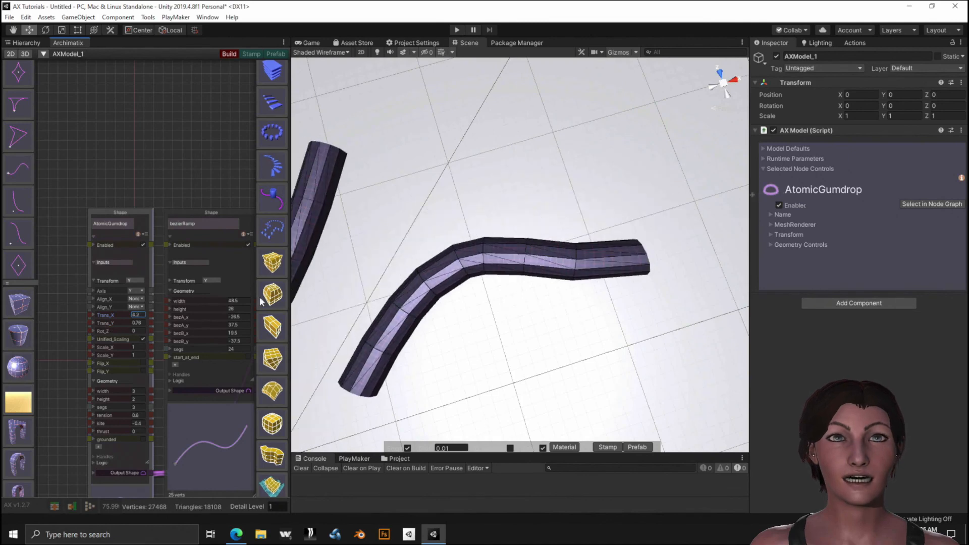
{"action": "scroll", "coordinate": [465, 255], "scroll_direction": "down", "scroll_amount": 6}
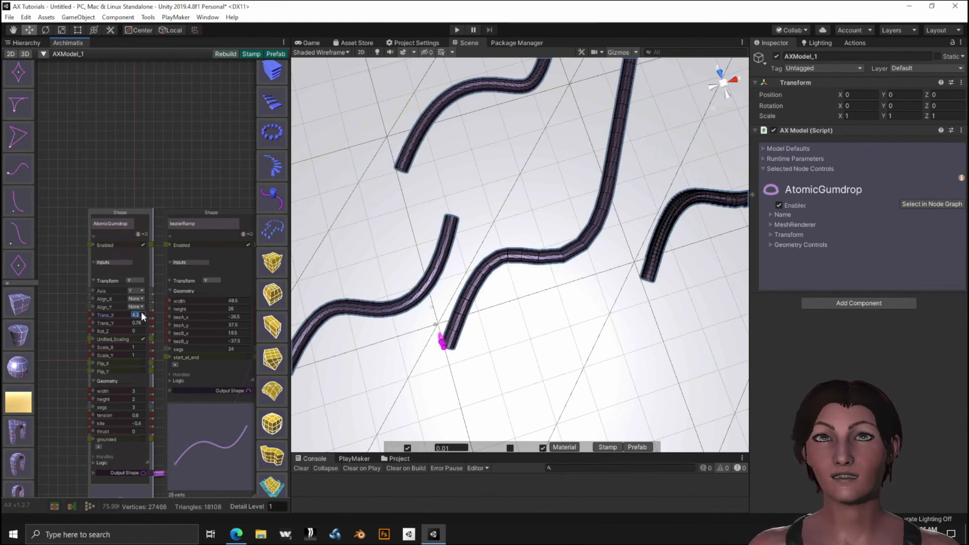
{"action": "type", "text": "0"}
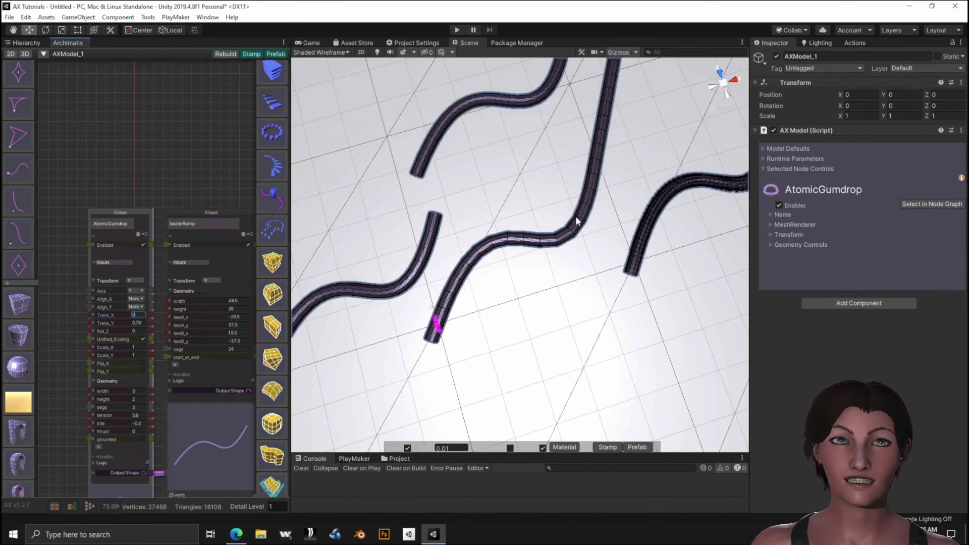
Set the bezierRamp curve's segs to 10.
{"action": "left_click", "coordinate": [179, 347]}
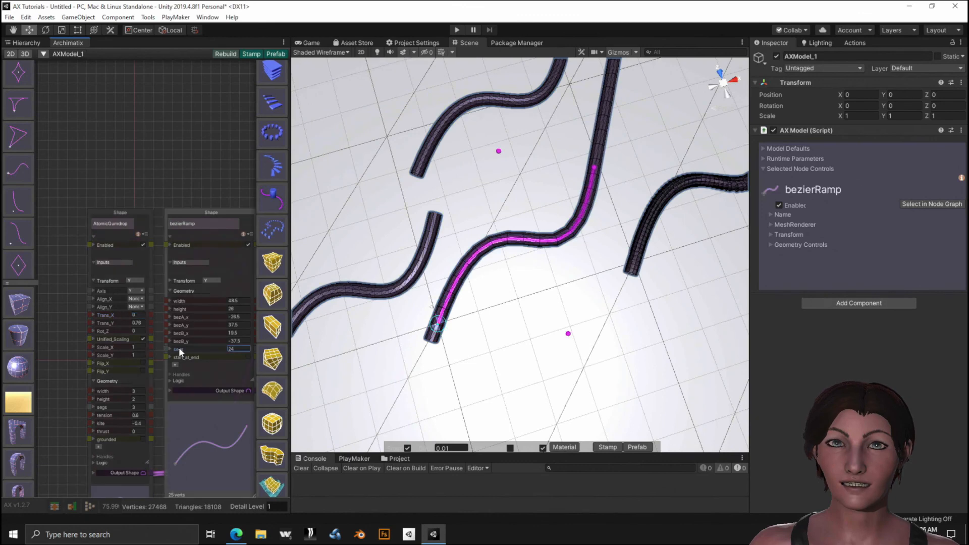
{"action": "type", "text": "1"}
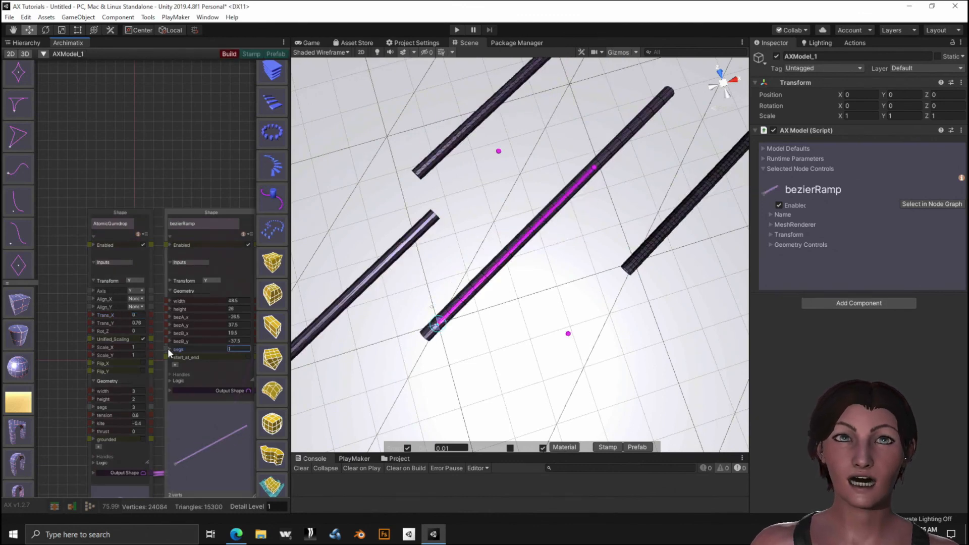
{"action": "type", "text": "0"}
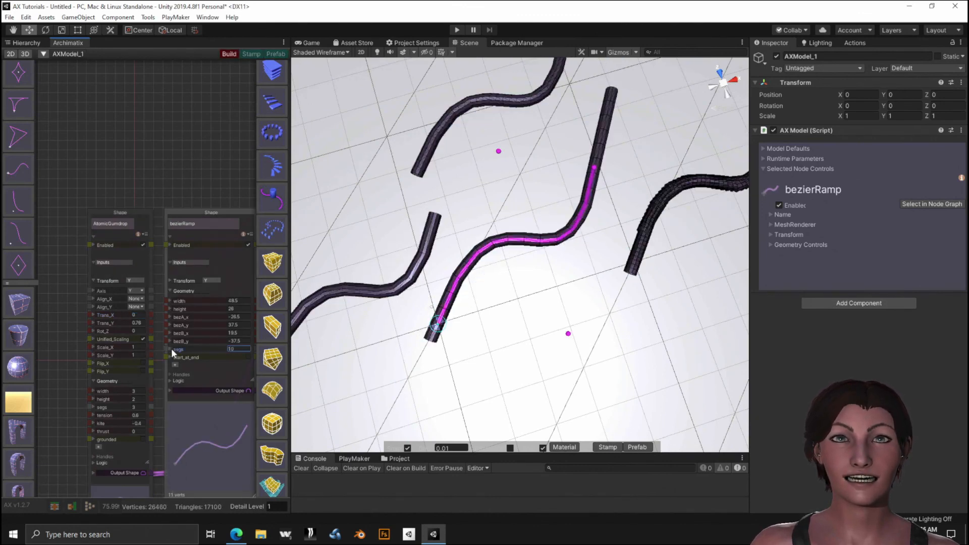
Reduce the bezierRamp curve's segs to 3 so the hoses follow a coarse path.
{"action": "key", "text": "BackSpace"}
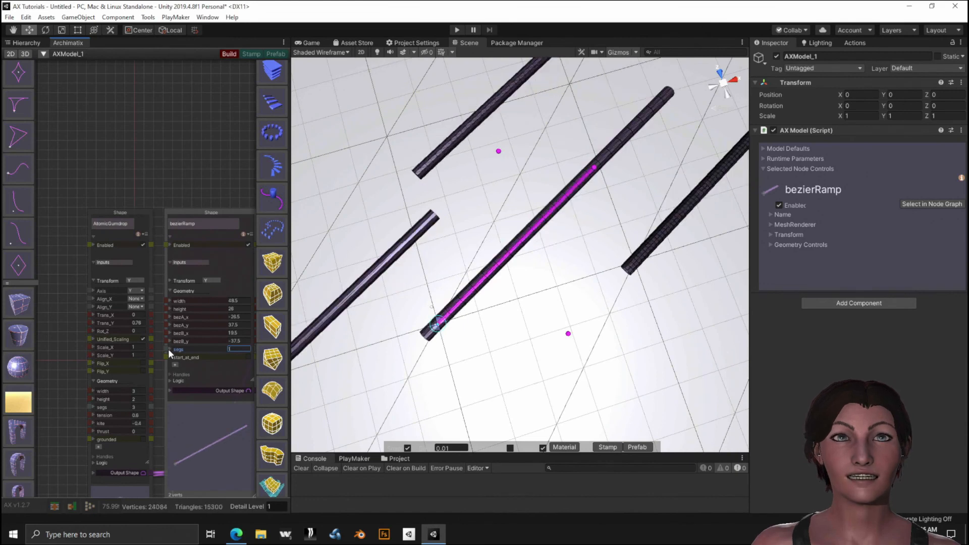
{"action": "key", "text": "BackSpace"}
{"action": "type", "text": "3"}
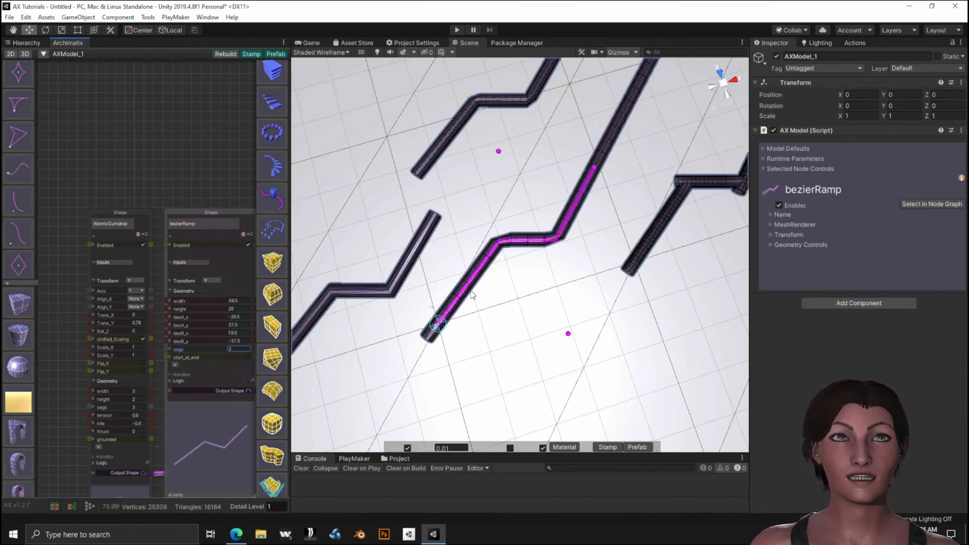
{"action": "scroll", "coordinate": [573, 256], "scroll_direction": "down", "scroll_amount": 2}
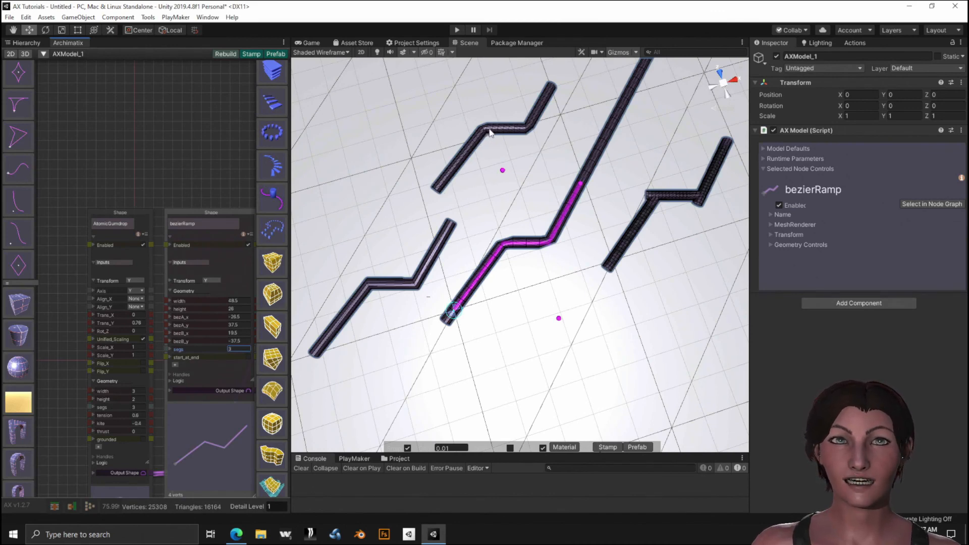
Examine up close how each hose's segments meet at the sharp corners of the low-segment curve, and compare the hoses.
{"action": "scroll", "coordinate": [486, 134], "scroll_direction": "up", "scroll_amount": 4}
{"action": "middle_click_drag", "start_coordinate": [452, 105], "coordinate": [443, 292]}
{"action": "scroll", "coordinate": [444, 293], "scroll_direction": "up", "scroll_amount": 4}
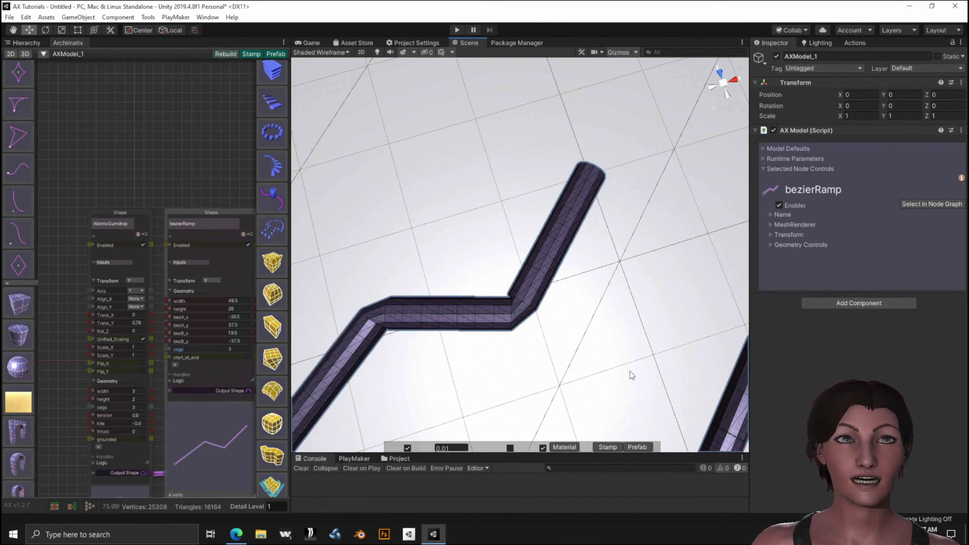
{"action": "middle_click_drag", "start_coordinate": [630, 365], "coordinate": [252, 287]}
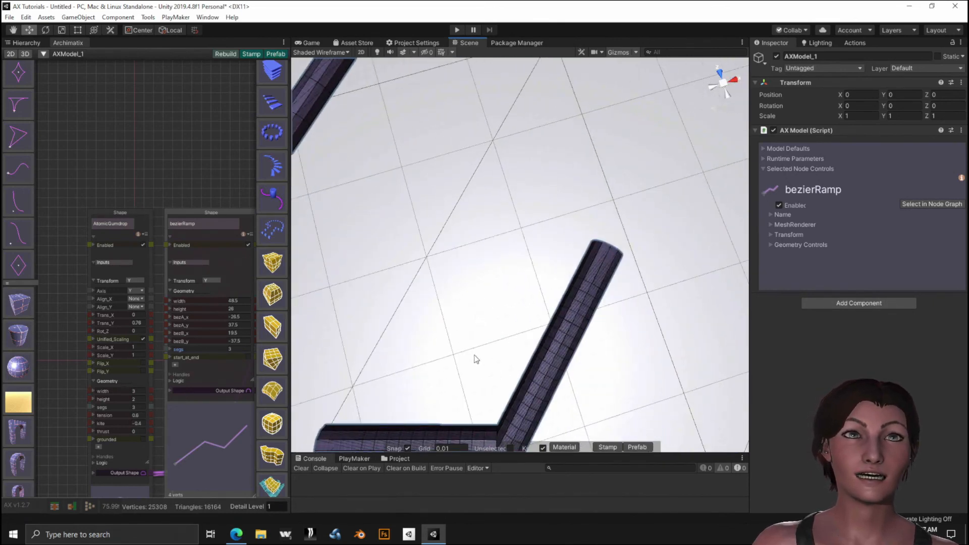
{"action": "middle_click_drag", "start_coordinate": [482, 370], "coordinate": [240, 269]}
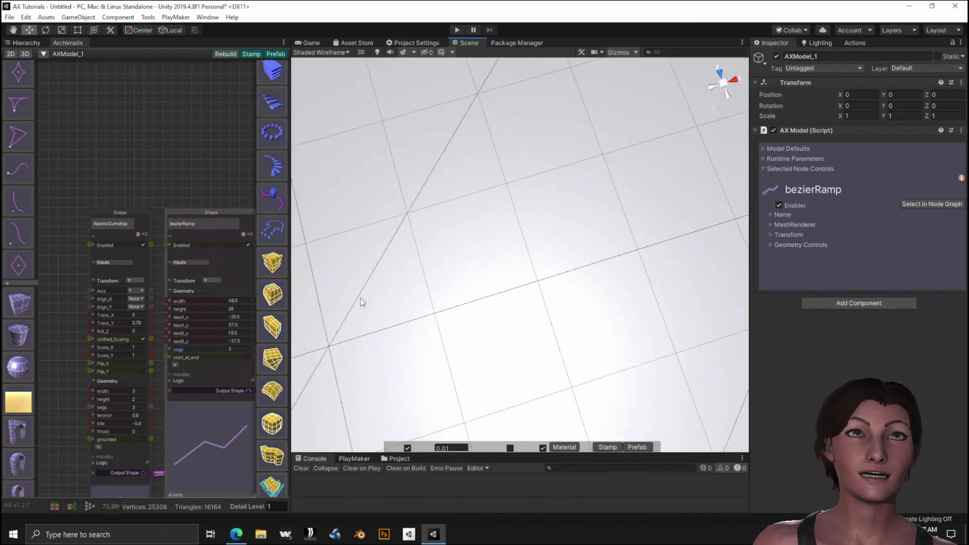
{"action": "scroll", "coordinate": [432, 291], "scroll_direction": "down", "scroll_amount": 5}
{"action": "middle_click_drag", "start_coordinate": [368, 318], "coordinate": [623, 298]}
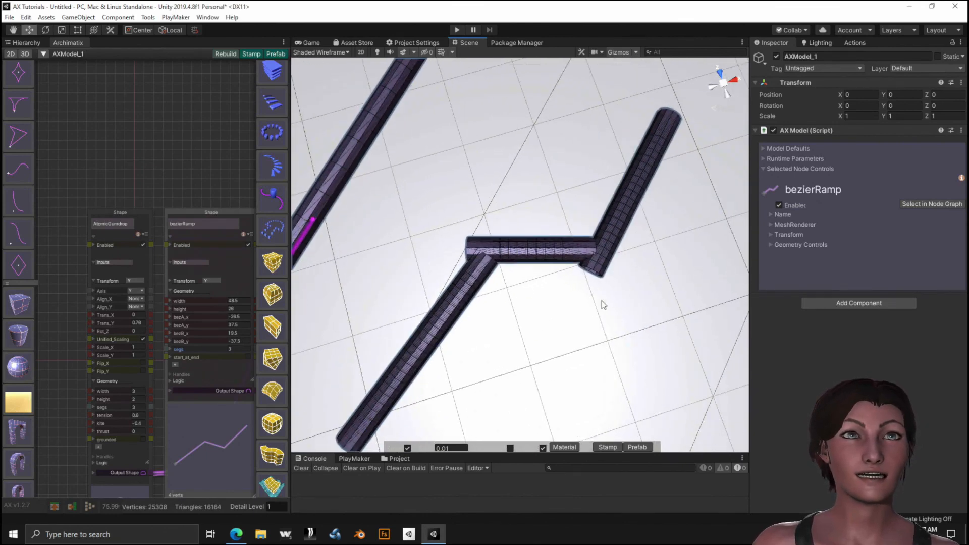
{"action": "scroll", "coordinate": [558, 288], "scroll_direction": "down", "scroll_amount": 4}
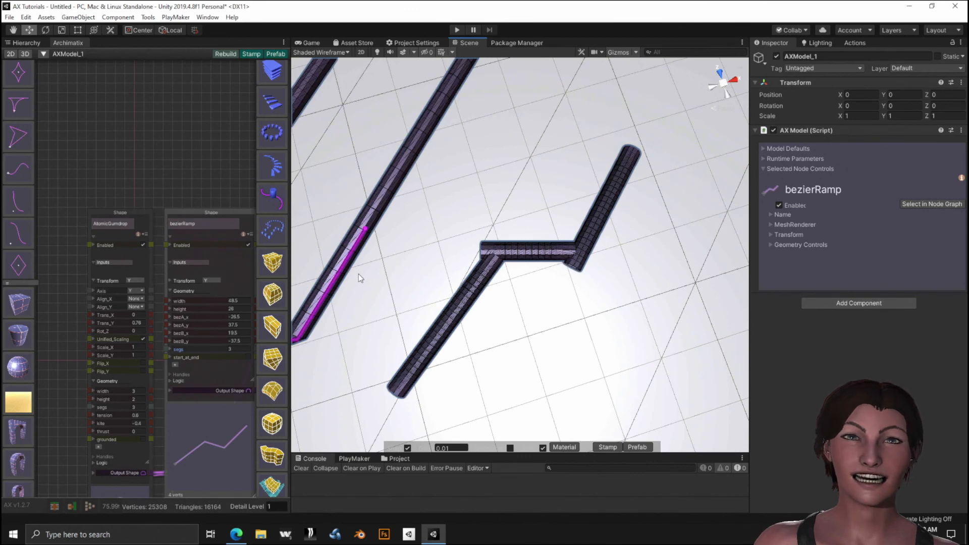
{"action": "scroll", "coordinate": [394, 285], "scroll_direction": "down", "scroll_amount": 2}
{"action": "middle_click_drag", "start_coordinate": [444, 292], "coordinate": [518, 281]}
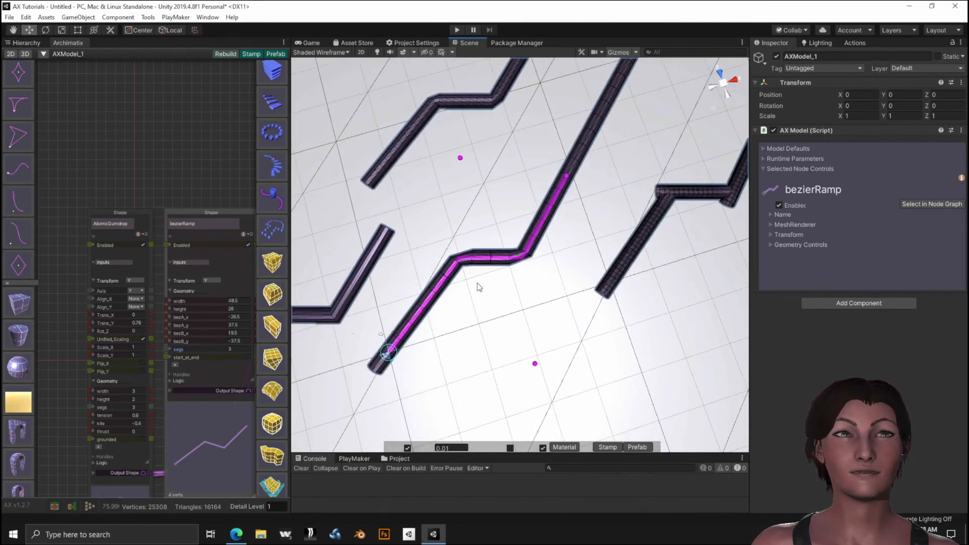
{"action": "scroll", "coordinate": [488, 285], "scroll_direction": "up", "scroll_amount": 1}
{"action": "scroll", "coordinate": [488, 284], "scroll_direction": "up", "scroll_amount": 2}
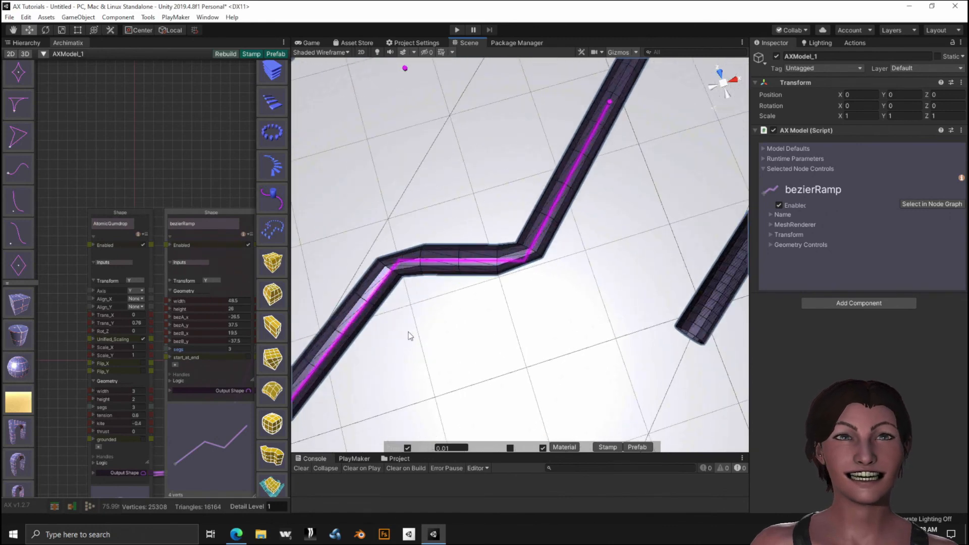
{"action": "middle_click_drag", "start_coordinate": [387, 327], "coordinate": [423, 359]}
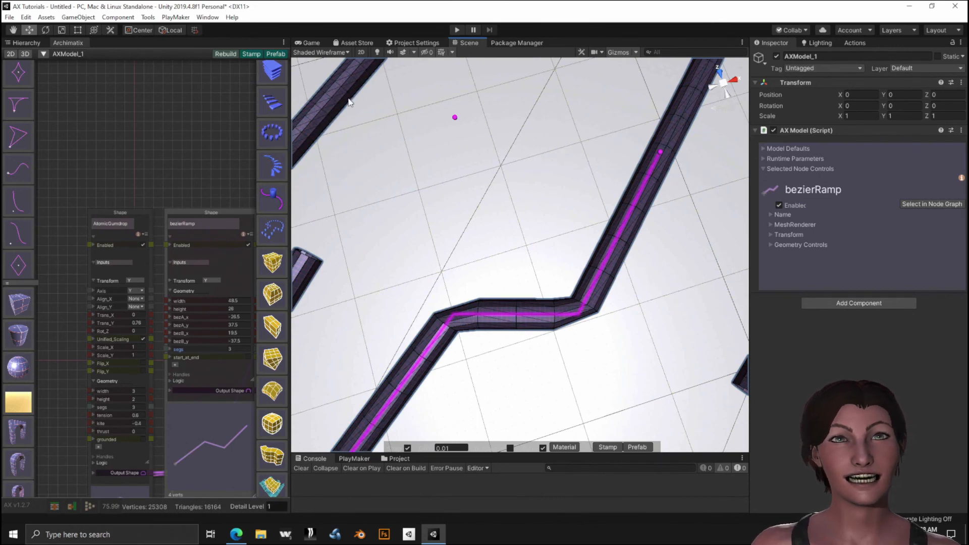
{"action": "scroll", "coordinate": [403, 276], "scroll_direction": "down", "scroll_amount": 5}
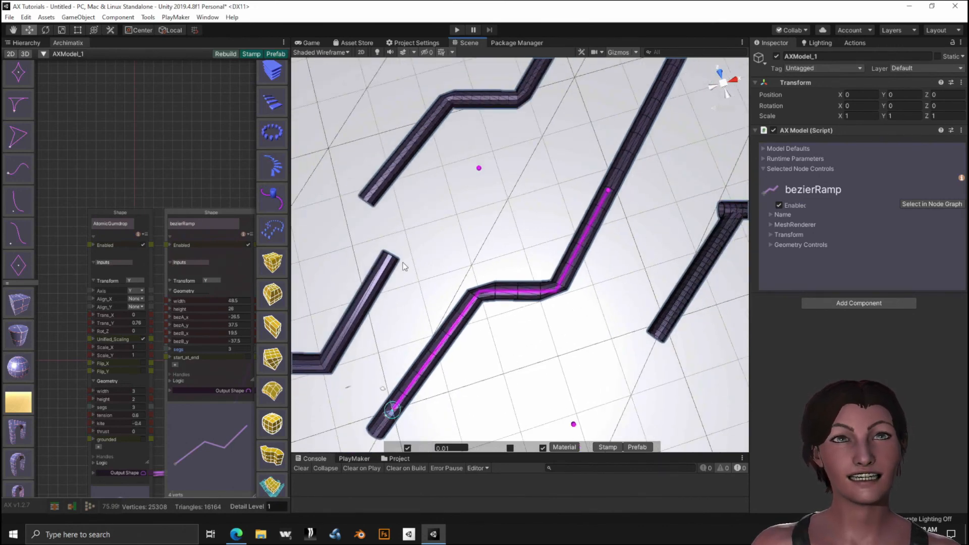
{"action": "scroll", "coordinate": [403, 266], "scroll_direction": "down", "scroll_amount": 1}
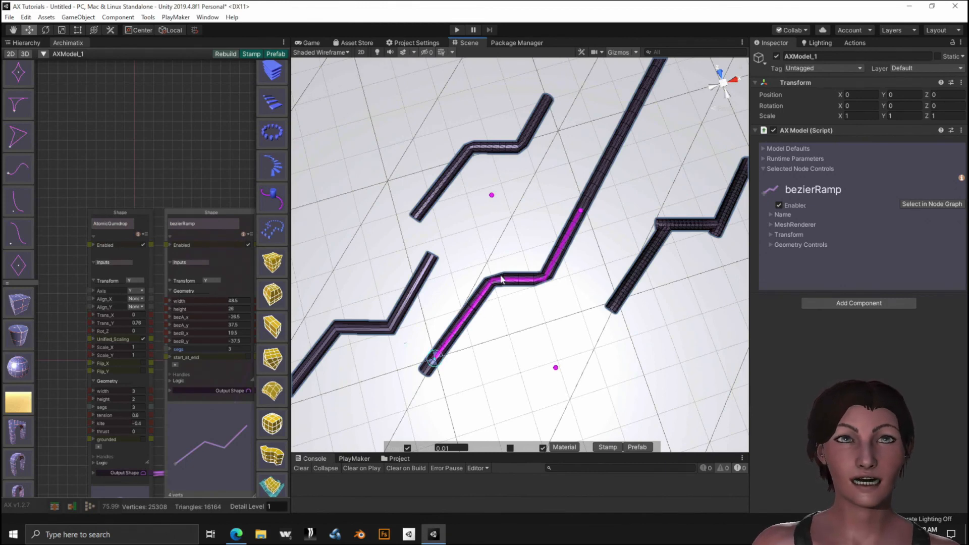
Raise the bezierRamp curve's segs to 122, trying 6 and 167 along the way.
{"action": "left_click", "coordinate": [180, 351]}
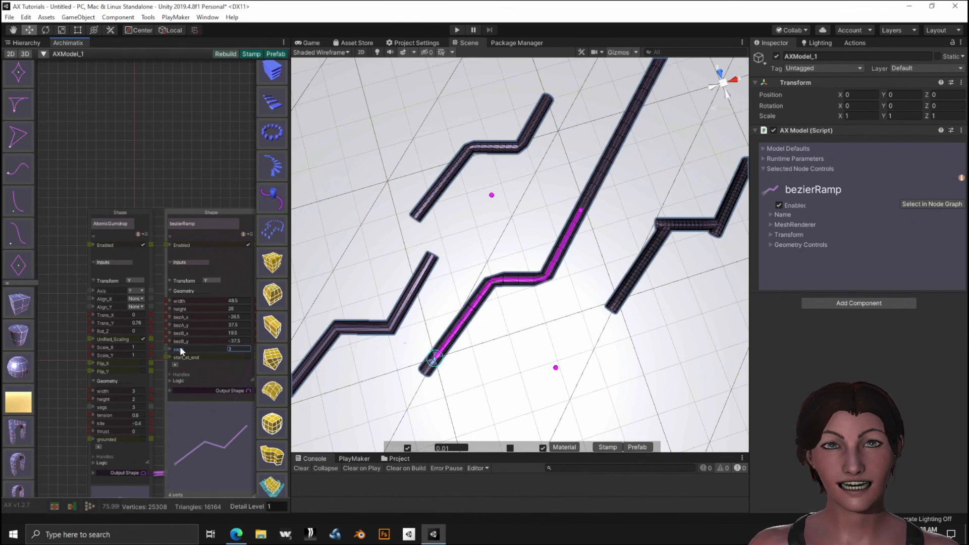
{"action": "type", "text": "6"}
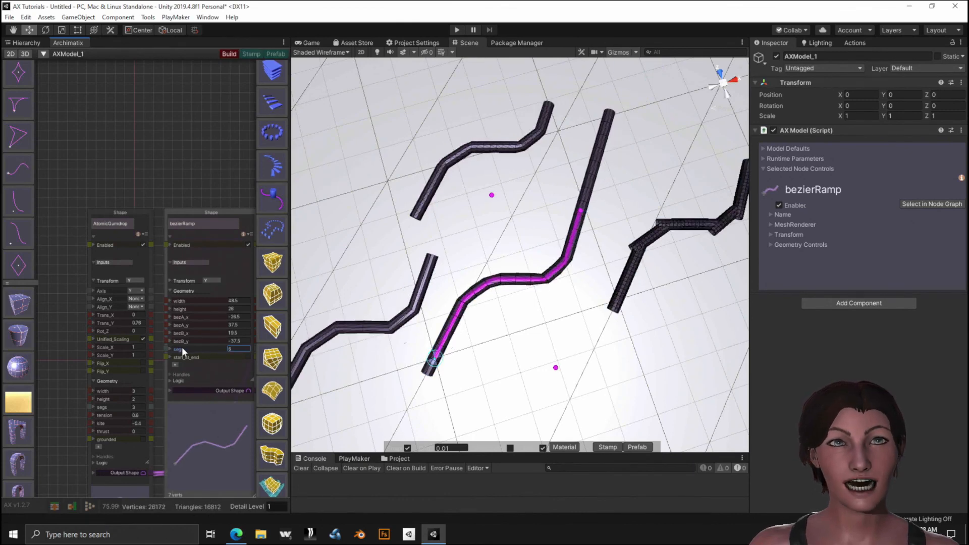
{"action": "left_click_drag", "start_coordinate": [182, 349], "coordinate": [242, 353]}
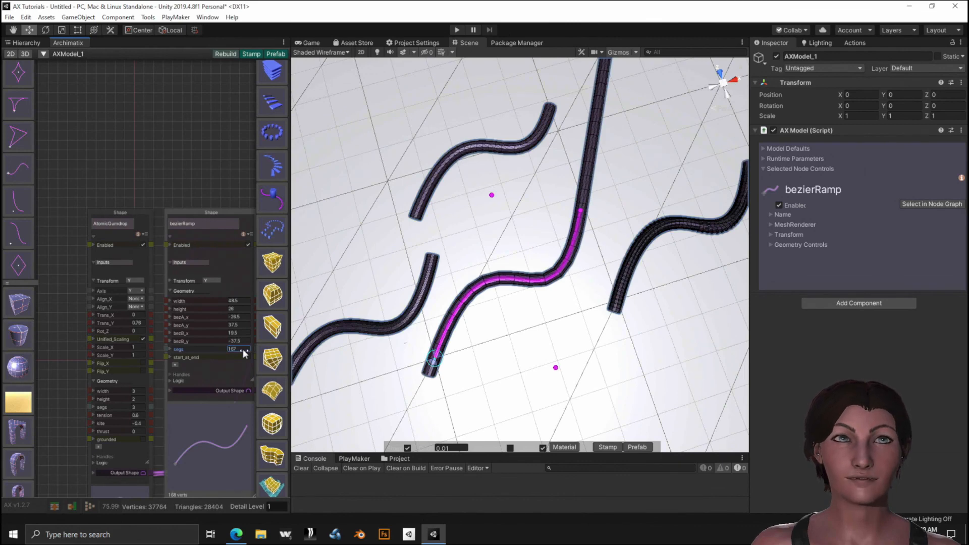
{"action": "left_click_drag", "start_coordinate": [243, 349], "coordinate": [228, 346]}
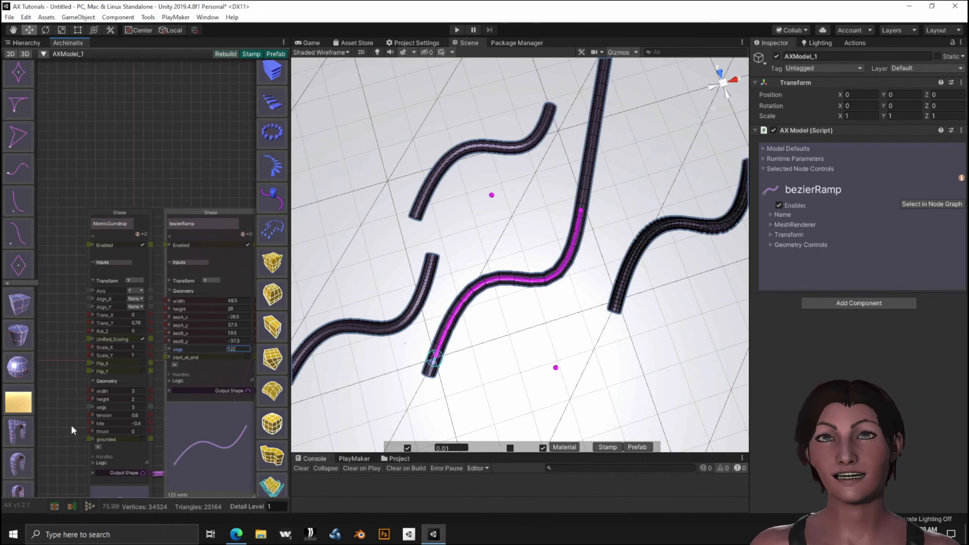
Set the Height of the Extrude_6 hose segment to 12.
{"action": "middle_click_drag", "start_coordinate": [71, 425], "coordinate": [59, 88]}
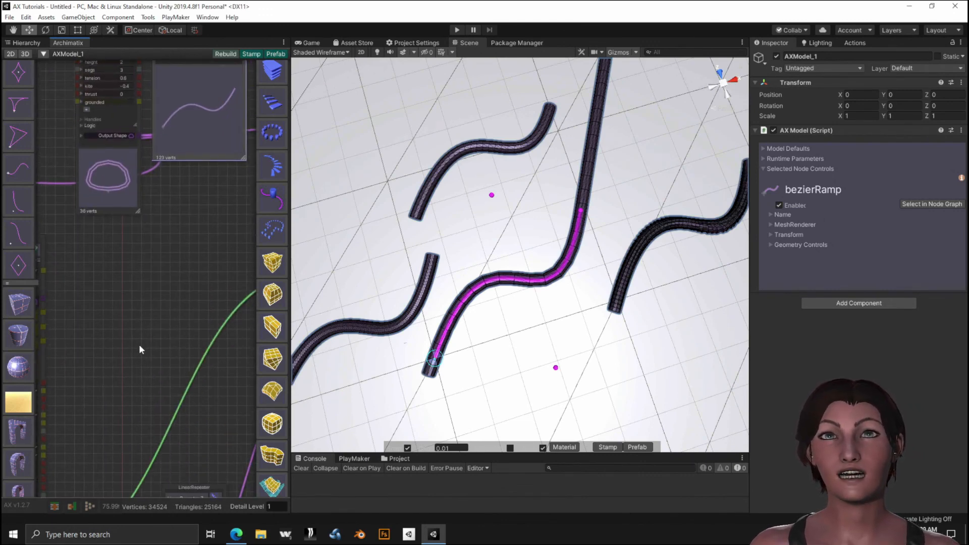
{"action": "middle_click_drag", "start_coordinate": [138, 344], "coordinate": [137, 31]}
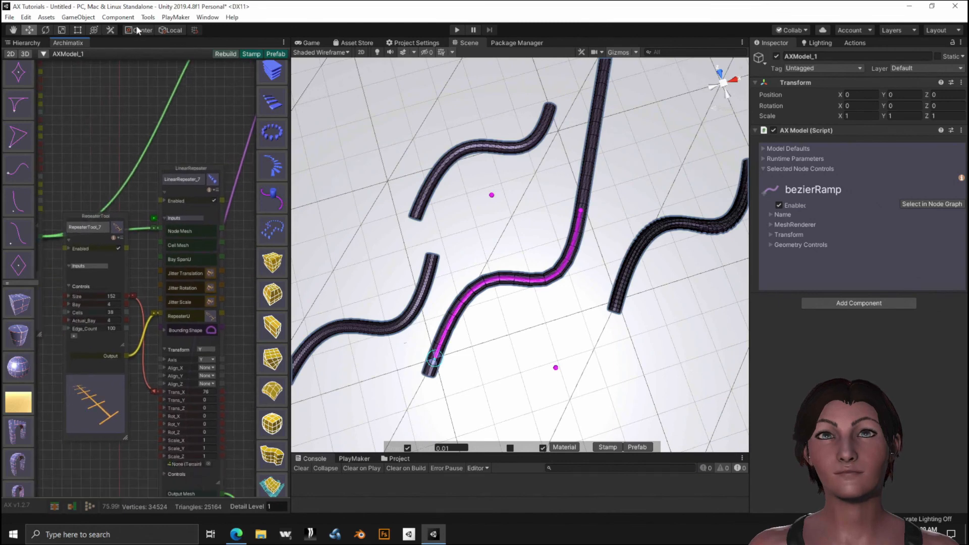
{"action": "middle_click_drag", "start_coordinate": [90, 472], "coordinate": [201, 510]}
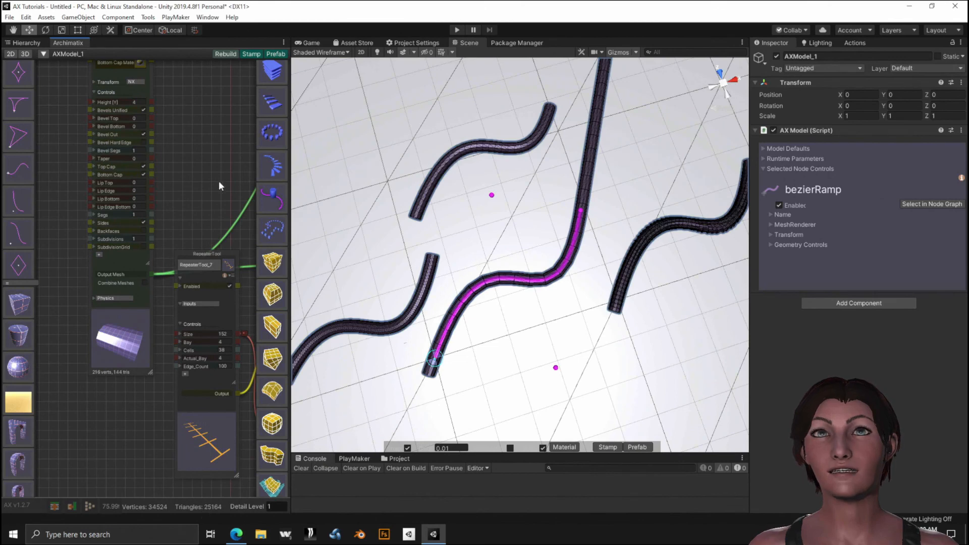
{"action": "left_click", "coordinate": [137, 101]}
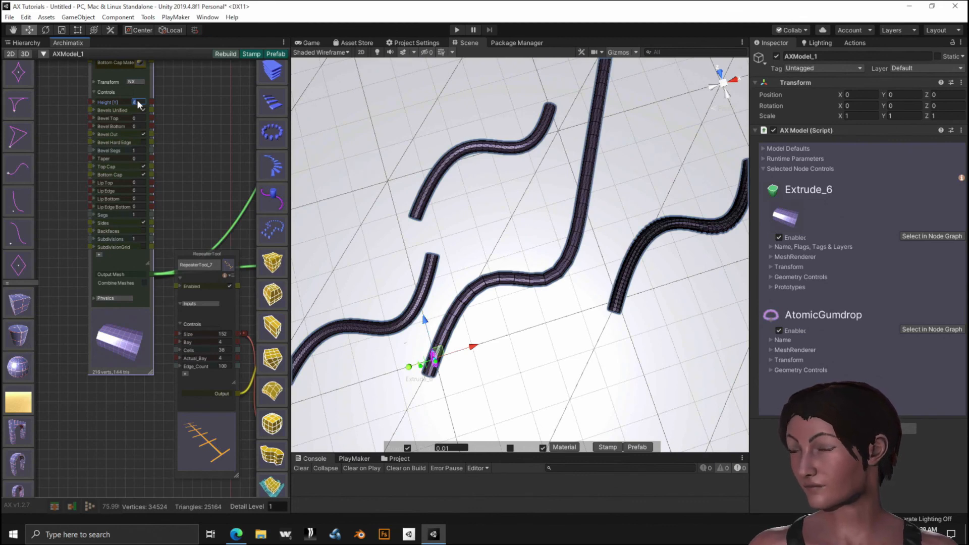
{"action": "type", "text": "12"}
{"action": "key", "text": "Return"}
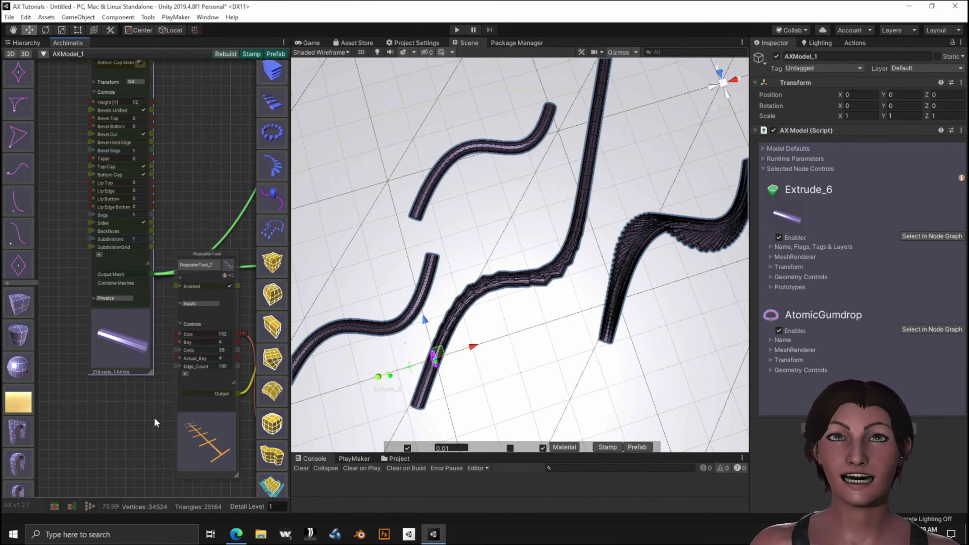
Set RepeaterTool_7's Bay to 12 to match the longer extruded segment.
{"action": "left_click", "coordinate": [223, 341]}
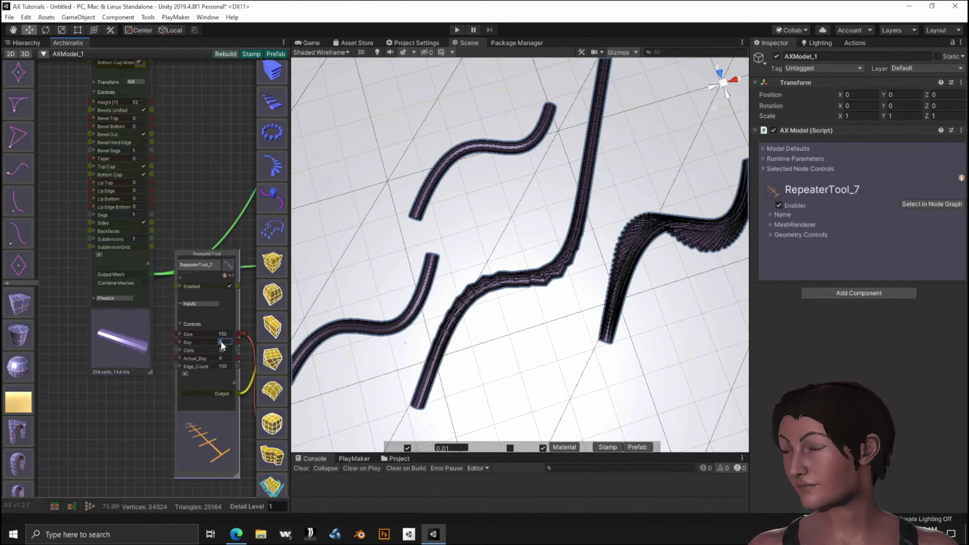
{"action": "type", "text": "12"}
{"action": "key", "text": "Return"}
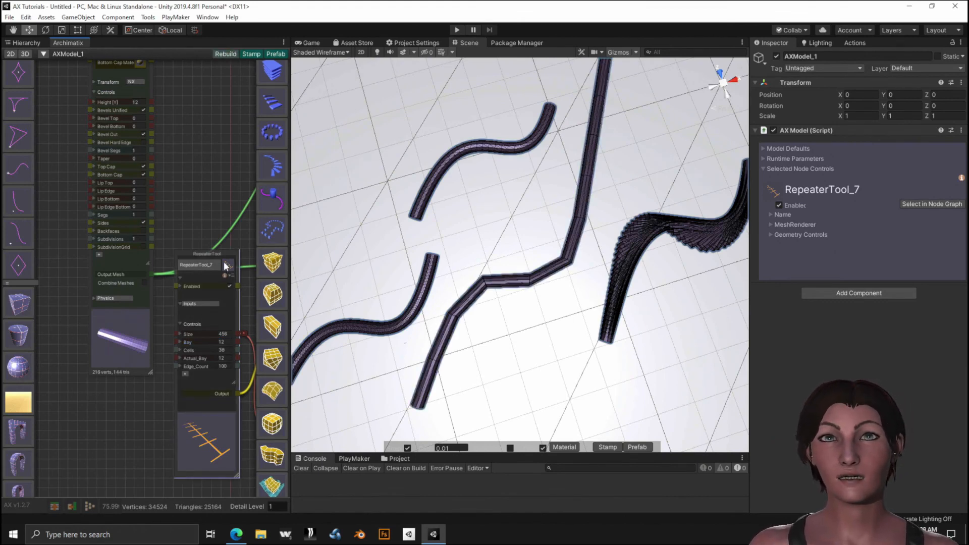
Set PlanRepeater_5's Bay Width to 12 to match the segment length, and compare its repeated segments with the other hoses.
{"action": "scroll", "coordinate": [203, 276], "scroll_direction": "down", "scroll_amount": 13}
{"action": "middle_click_drag", "start_coordinate": [215, 194], "coordinate": [34, 258]}
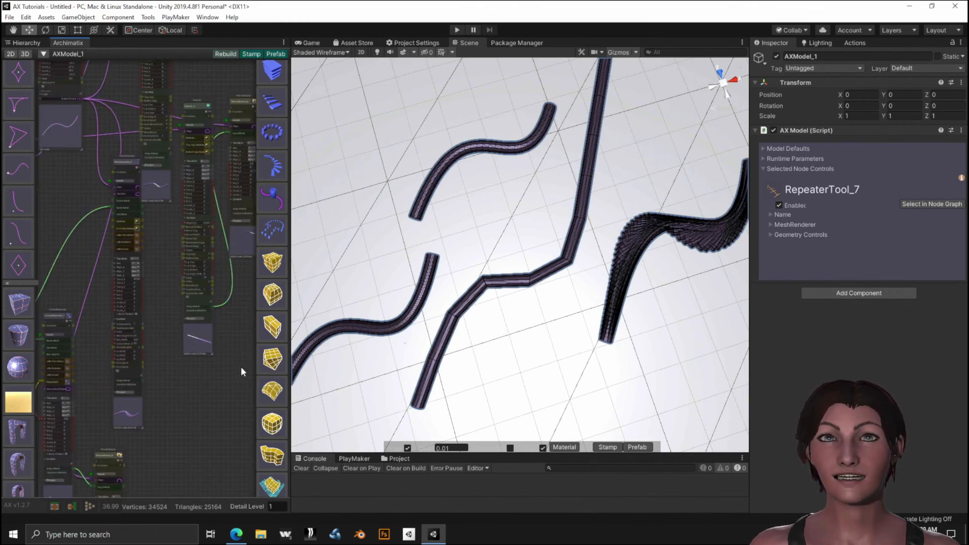
{"action": "middle_click_drag", "start_coordinate": [241, 367], "coordinate": [151, 434]}
{"action": "scroll", "coordinate": [139, 242], "scroll_direction": "up", "scroll_amount": 6}
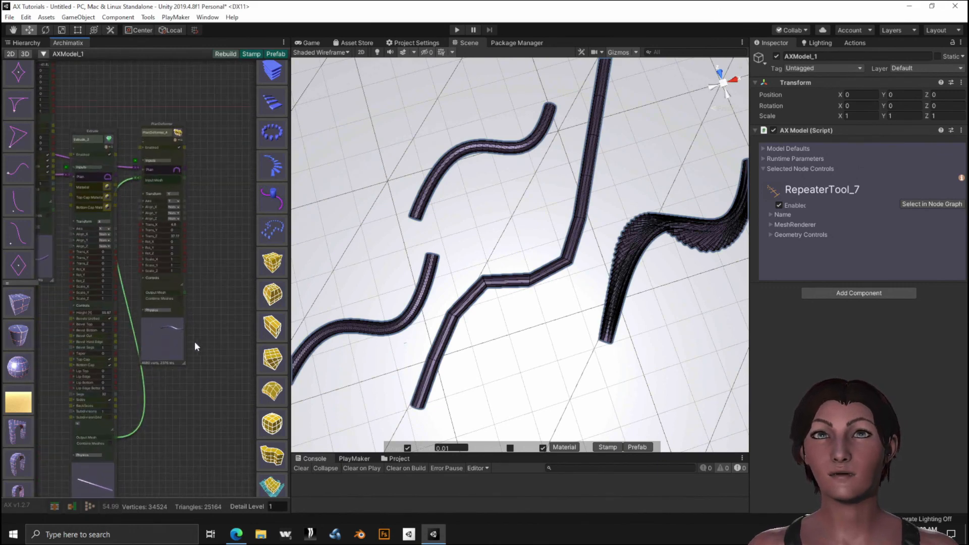
{"action": "scroll", "coordinate": [191, 386], "scroll_direction": "down", "scroll_amount": 7}
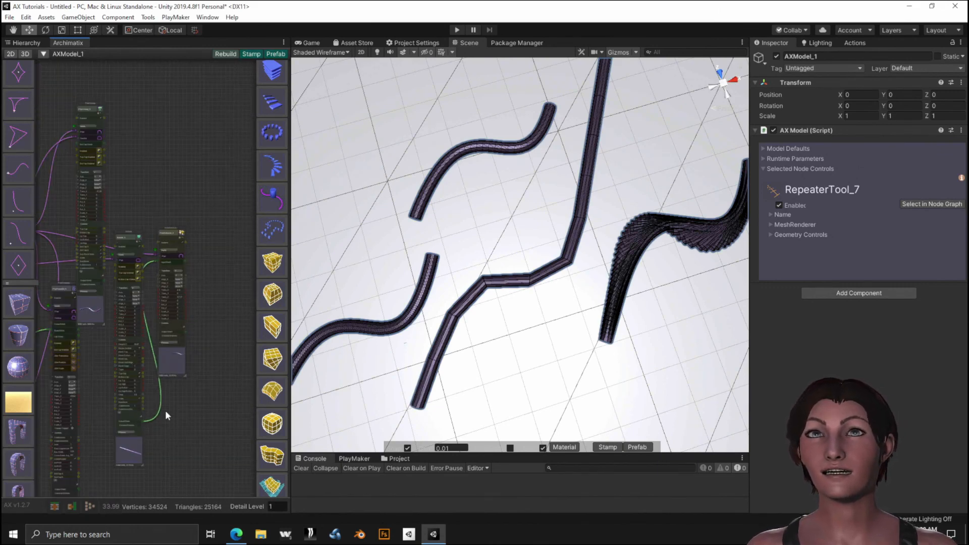
{"action": "scroll", "coordinate": [165, 410], "scroll_direction": "down", "scroll_amount": 1}
{"action": "middle_click_drag", "start_coordinate": [189, 399], "coordinate": [262, 299]}
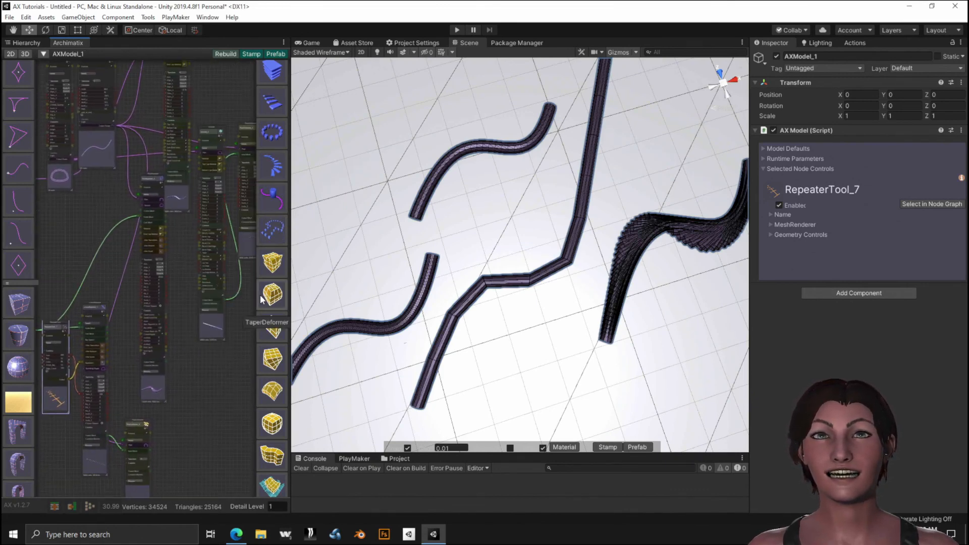
{"action": "scroll", "coordinate": [137, 283], "scroll_direction": "up", "scroll_amount": 5}
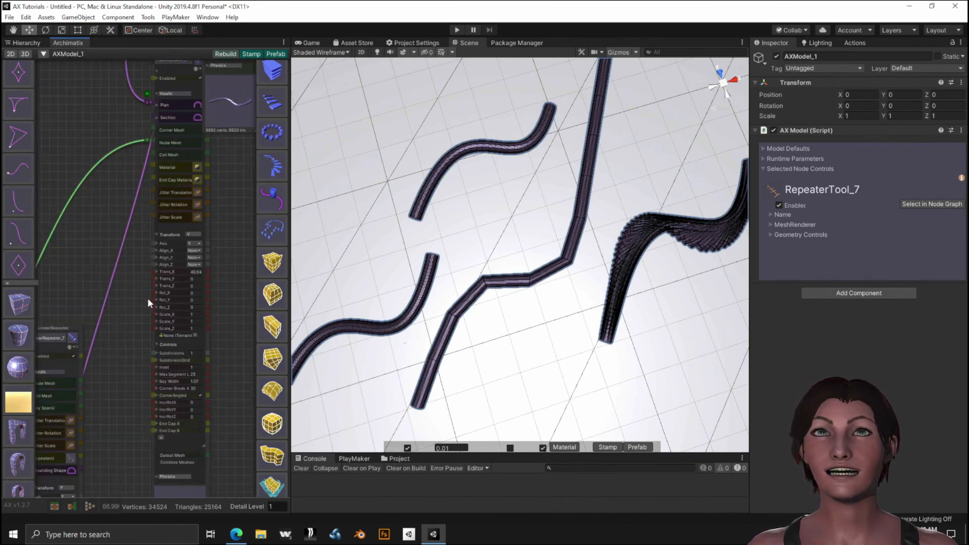
{"action": "scroll", "coordinate": [146, 297], "scroll_direction": "up", "scroll_amount": 1}
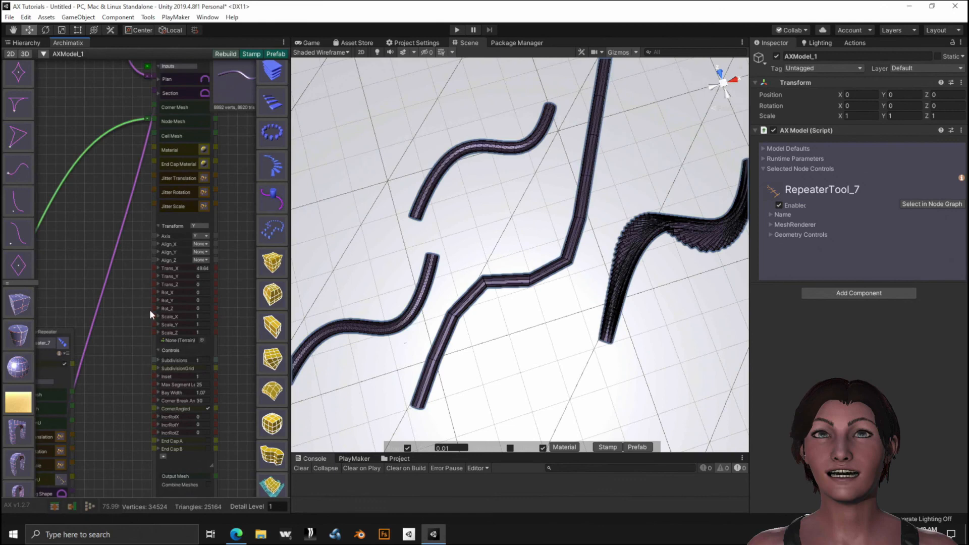
{"action": "left_click", "coordinate": [208, 392]}
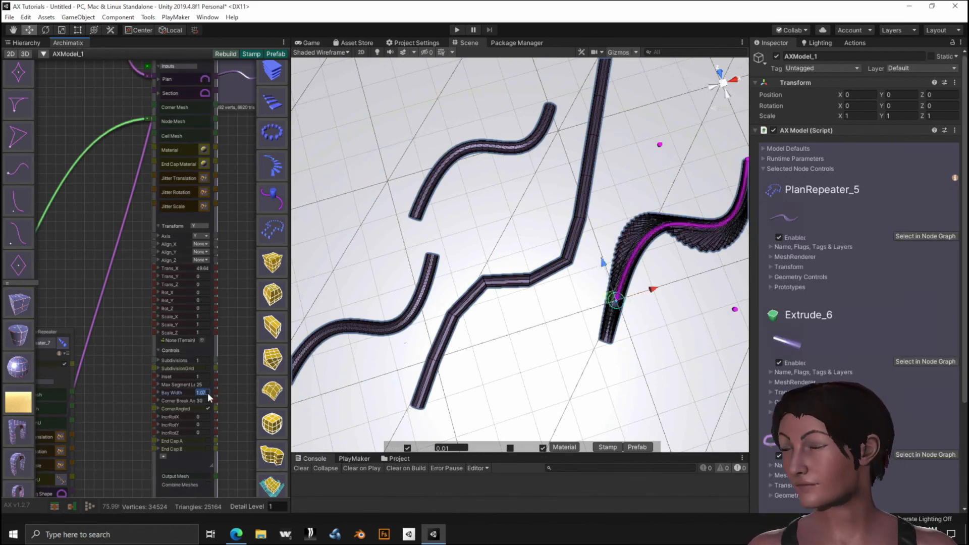
{"action": "type", "text": "1.2"}
{"action": "key", "text": "Return"}
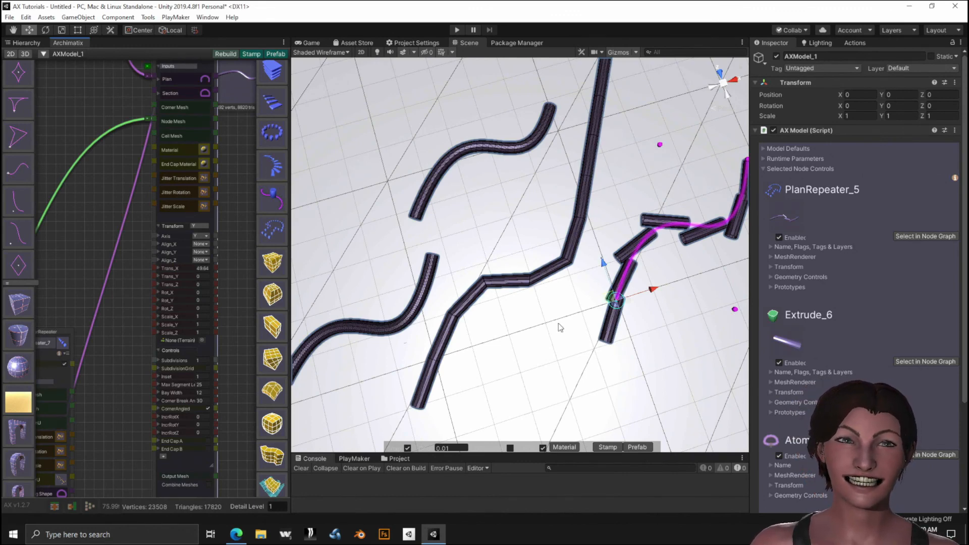
{"action": "scroll", "coordinate": [559, 320], "scroll_direction": "down", "scroll_amount": 2}
{"action": "scroll", "coordinate": [563, 321], "scroll_direction": "down", "scroll_amount": 1}
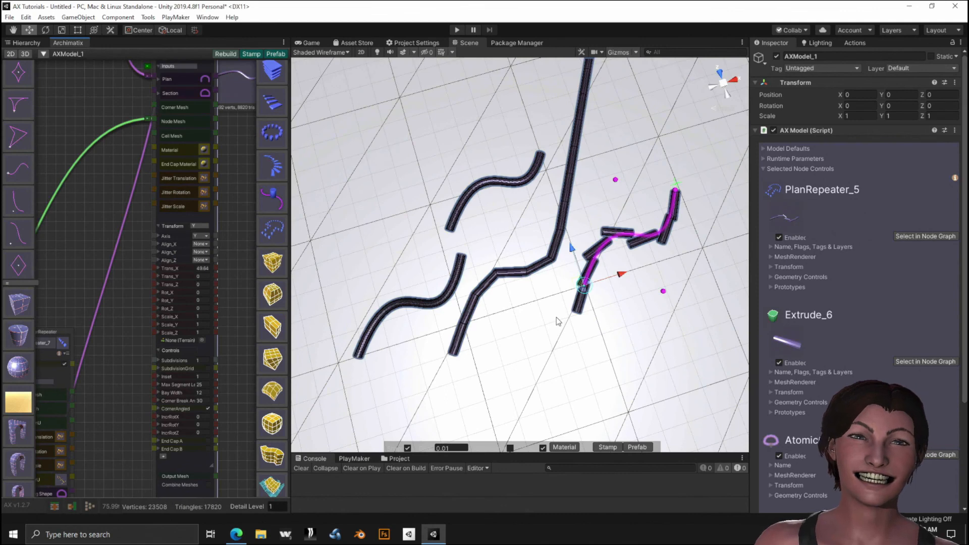
{"action": "scroll", "coordinate": [554, 319], "scroll_direction": "up", "scroll_amount": 5}
{"action": "scroll", "coordinate": [553, 322], "scroll_direction": "down", "scroll_amount": 3}
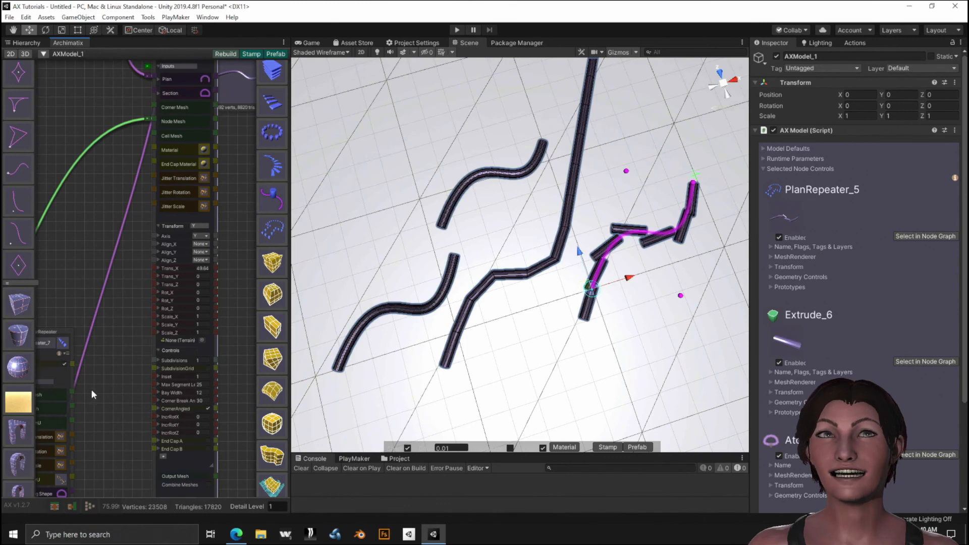
{"action": "left_click_drag", "start_coordinate": [92, 389], "coordinate": [237, 539]}
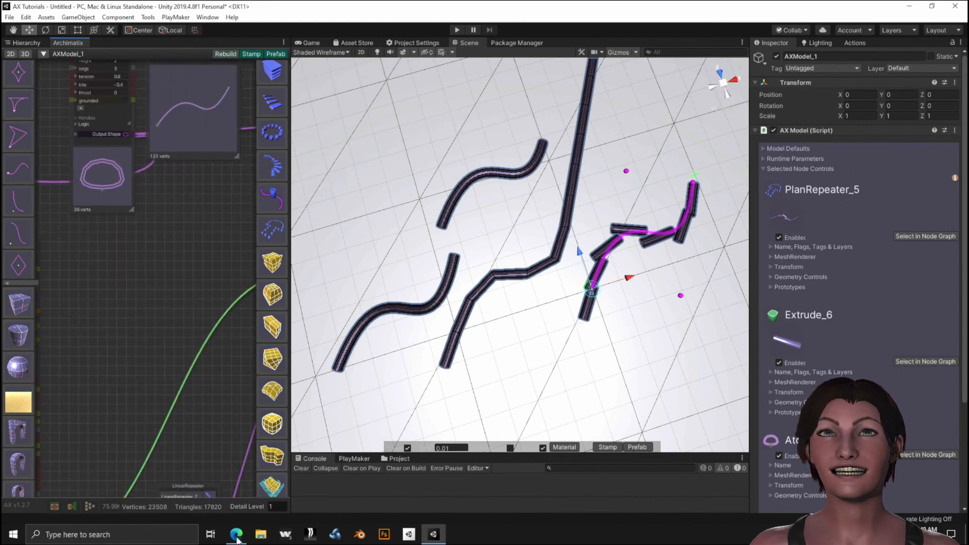
Set the bezierRamp curve's segs to 33.
{"action": "left_click_drag", "start_coordinate": [208, 163], "coordinate": [128, 338]}
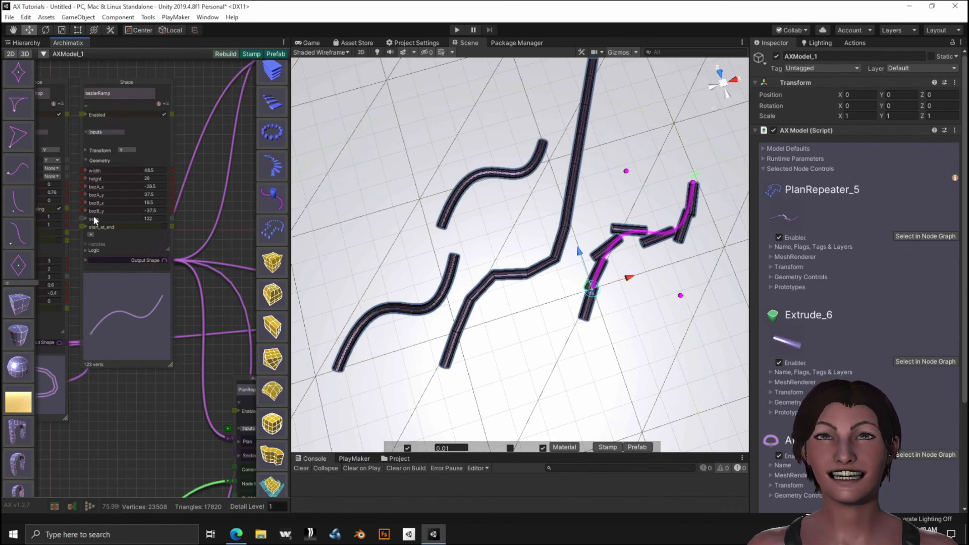
{"action": "mouse_move", "coordinate": [93, 216]}
{"action": "left_mouse_down"}
{"action": "mouse_move", "coordinate": [23, 234]}
{"action": "mouse_move", "coordinate": [32, 232]}
{"action": "left_mouse_up"}
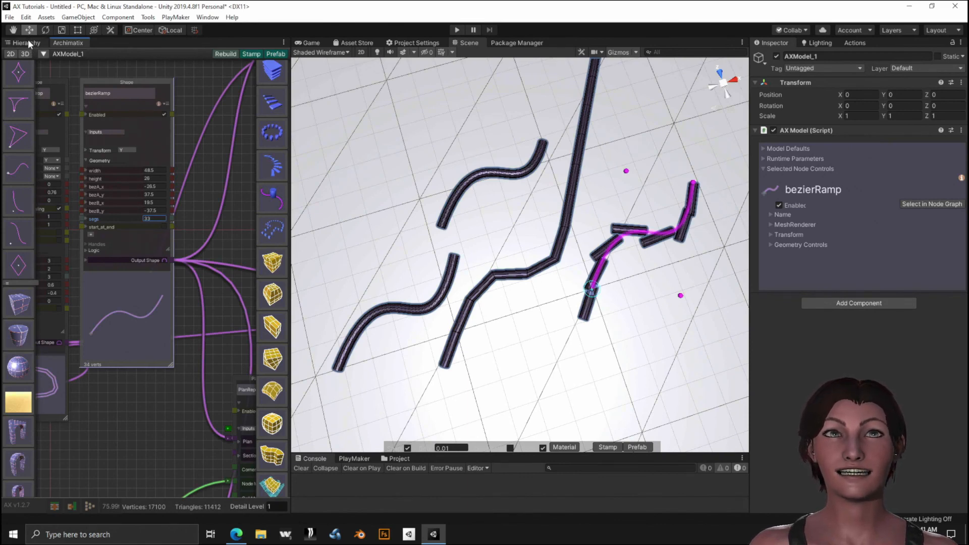
{"action": "scroll", "coordinate": [424, 300], "scroll_direction": "down", "scroll_amount": 2}
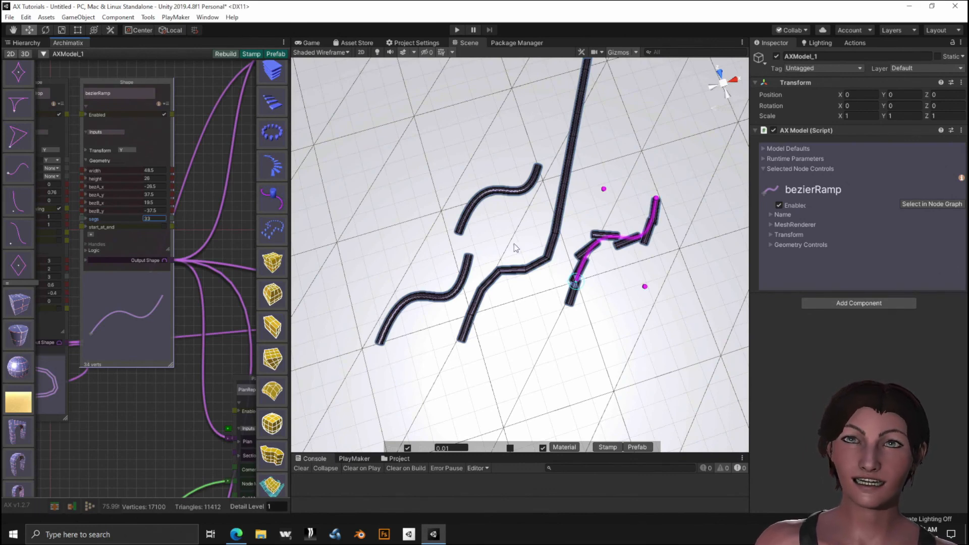
Deactivate the AXModel_1 object containing the hoses and activate the AXModel_1 object containing the two curving walls.
{"action": "left_click", "coordinate": [26, 43]}
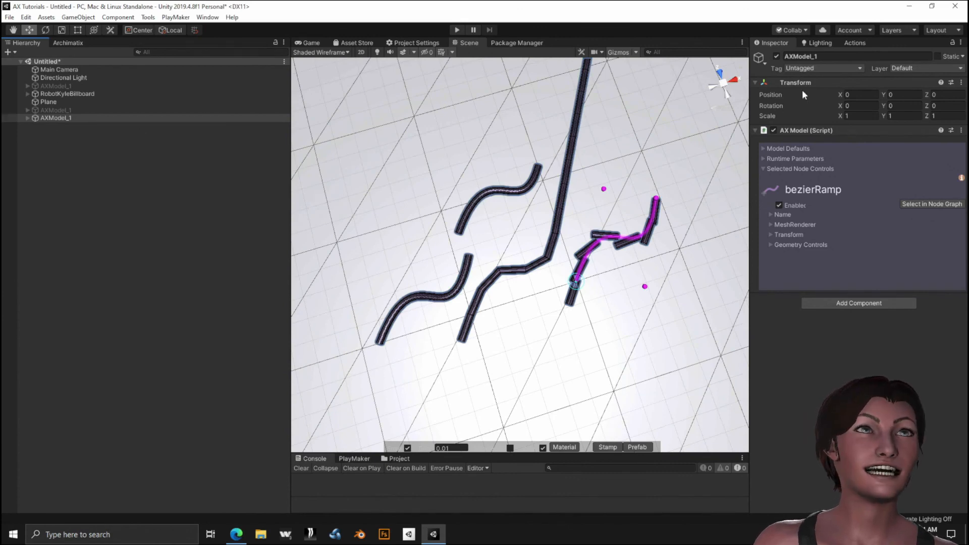
{"action": "left_click", "coordinate": [777, 56]}
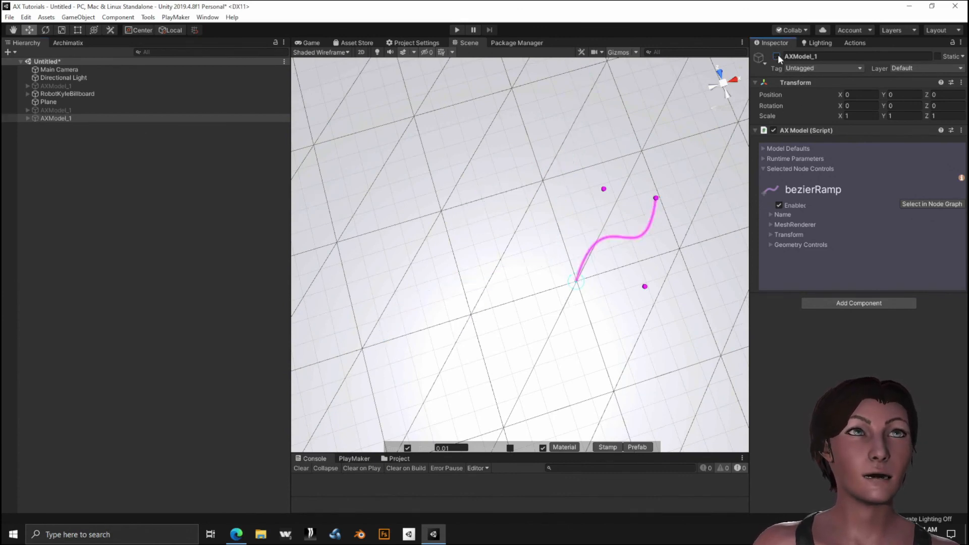
{"action": "left_click", "coordinate": [47, 110]}
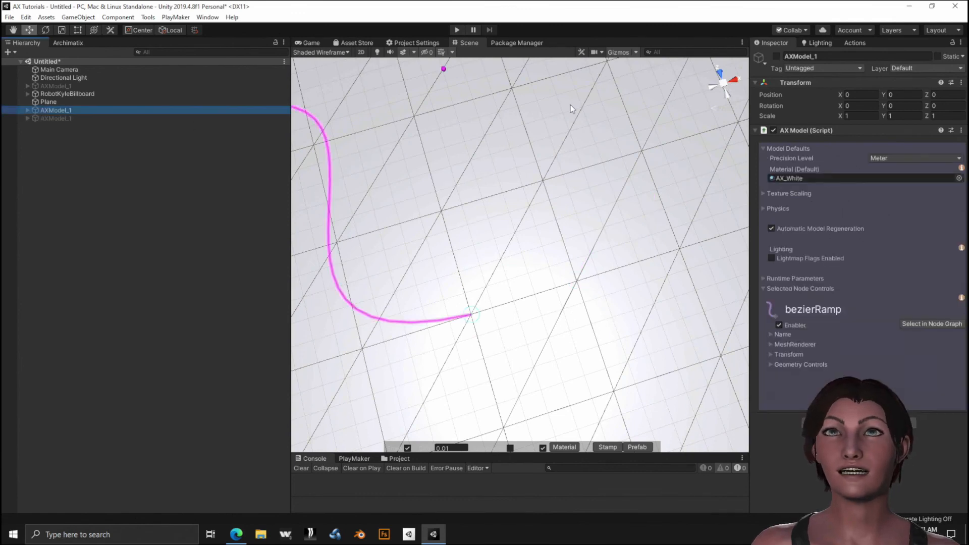
{"action": "left_click", "coordinate": [776, 56]}
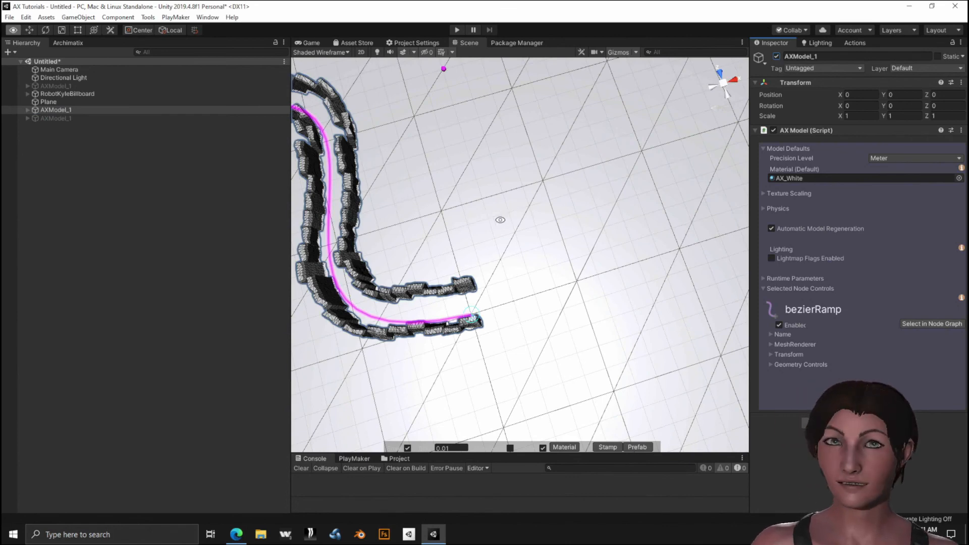
Reshape the walls' bezierRamp curve from above by moving its Bezier control point beside the lower bend.
{"action": "left_click_drag", "start_coordinate": [502, 219], "coordinate": [339, 130], "text": "alt"}
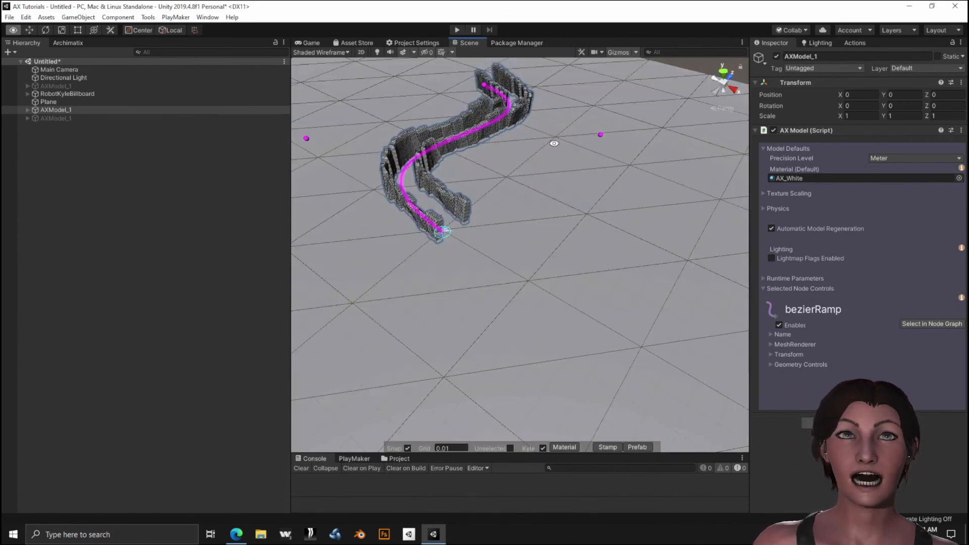
{"action": "middle_click_drag", "start_coordinate": [539, 150], "coordinate": [539, 236], "text": "alt"}
{"action": "left_click_drag", "start_coordinate": [510, 251], "coordinate": [471, 346], "text": "alt"}
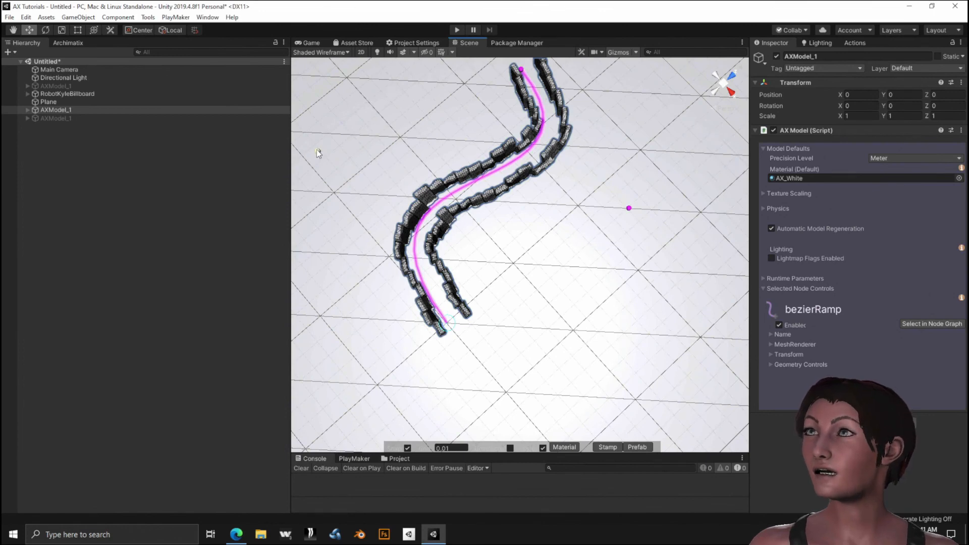
{"action": "left_click_drag", "start_coordinate": [317, 151], "coordinate": [471, 218]}
{"action": "left_click_drag", "start_coordinate": [474, 265], "coordinate": [360, 158]}
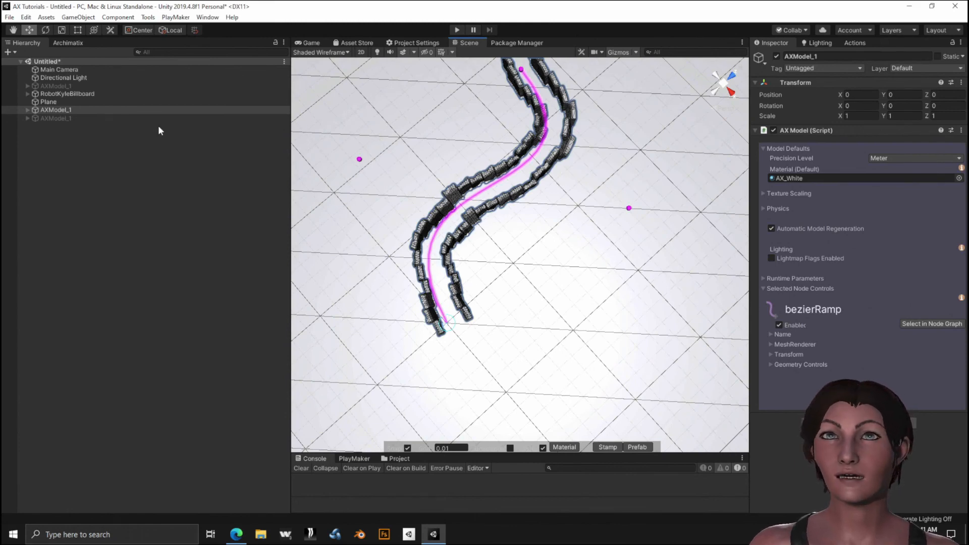
Show the wall model's node graph in a wider pane and bring the scene view down between the walls.
{"action": "left_click", "coordinate": [74, 43]}
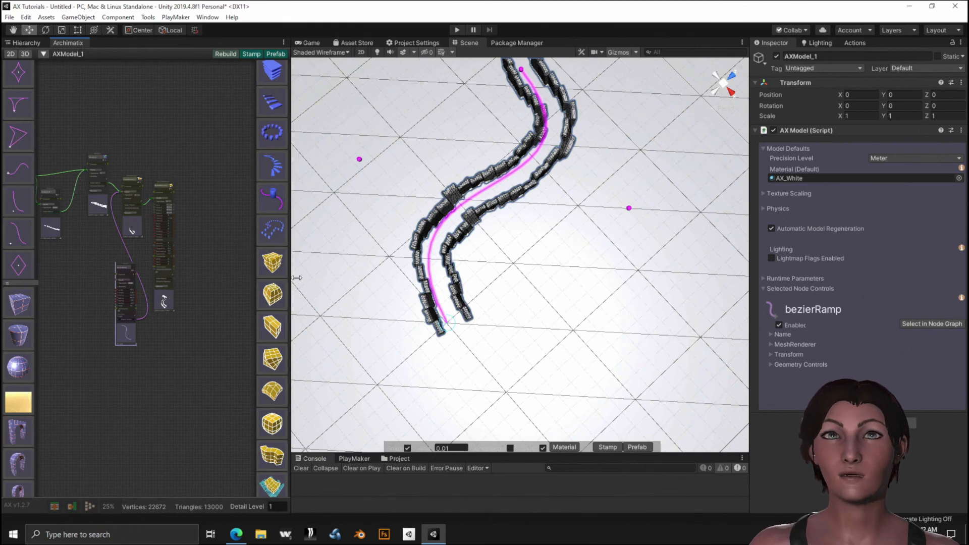
{"action": "left_click_drag", "start_coordinate": [290, 283], "coordinate": [350, 280]}
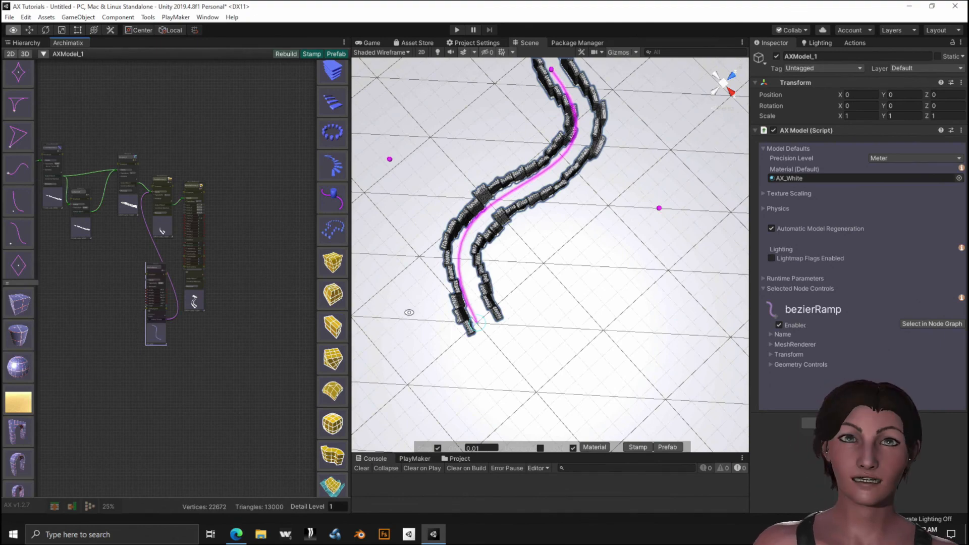
{"action": "left_click_drag", "start_coordinate": [407, 314], "coordinate": [384, 226], "text": "alt"}
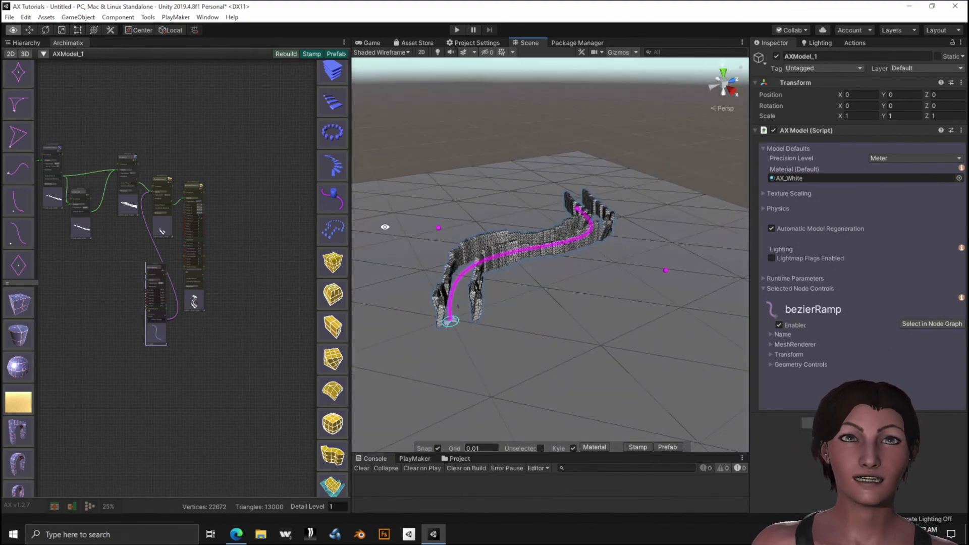
{"action": "left_click_drag", "start_coordinate": [410, 282], "coordinate": [449, 284]}
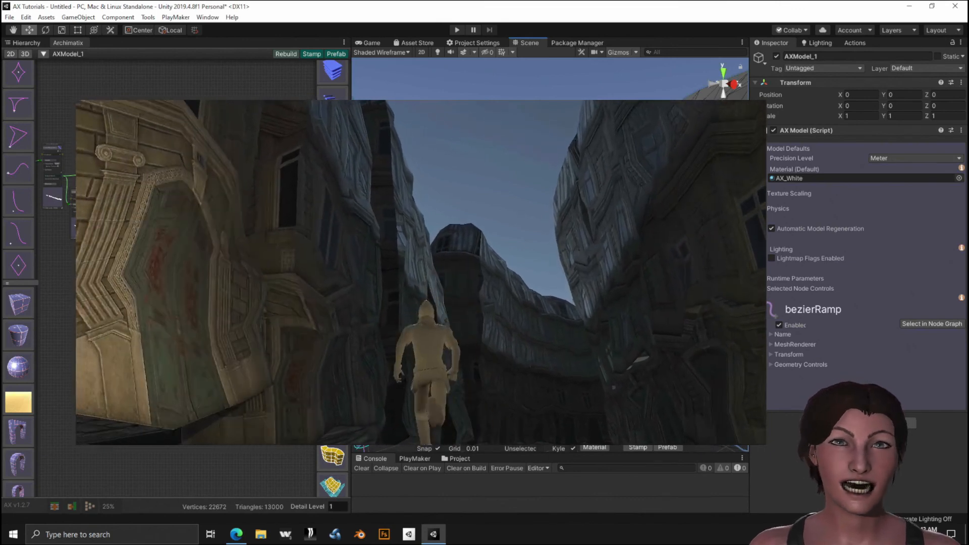
Examine the wall model's node graph, tracing Grouper_6 and Instance_5 back to Extrude_1 and its Rectangle profile.
{"action": "scroll", "coordinate": [77, 274], "scroll_direction": "up", "scroll_amount": 6}
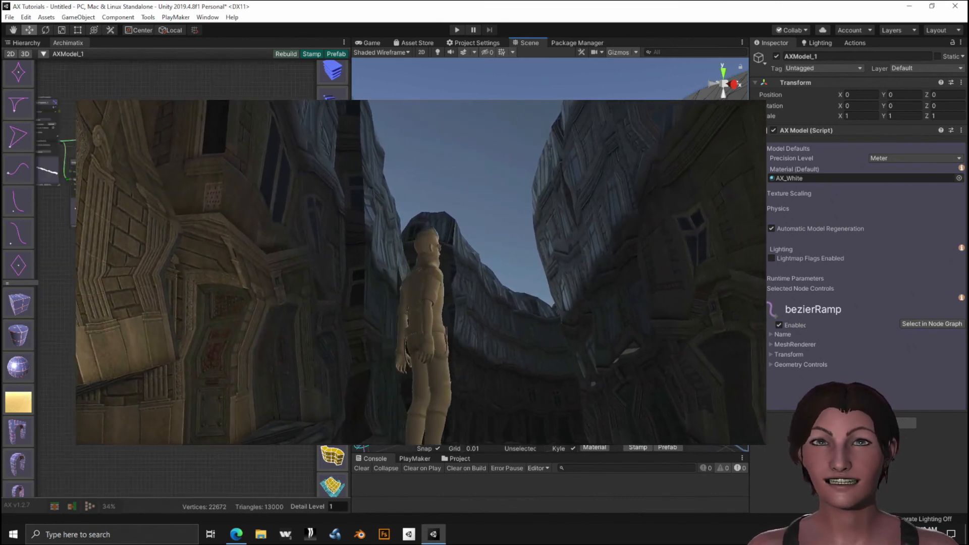
{"action": "scroll", "coordinate": [157, 246], "scroll_direction": "up", "scroll_amount": 2}
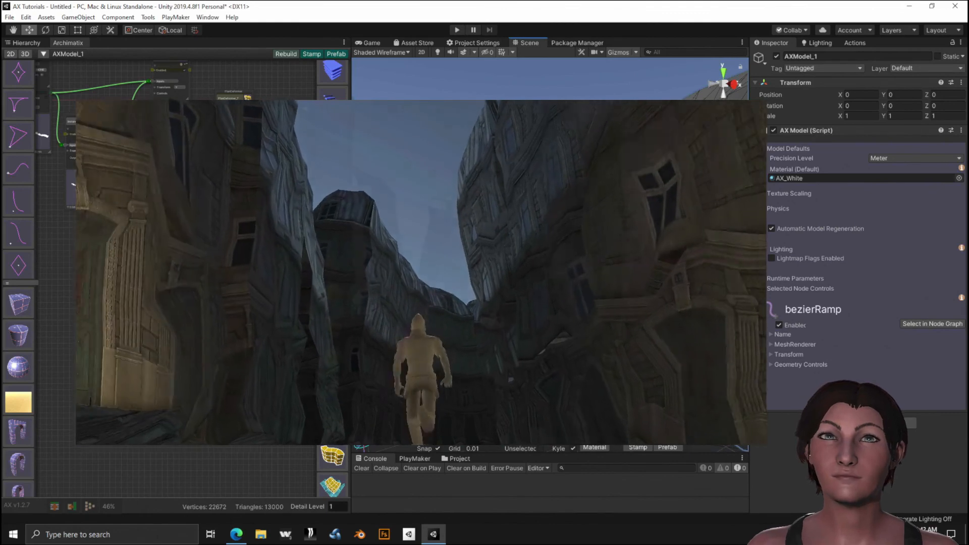
{"action": "middle_click_drag", "start_coordinate": [140, 228], "coordinate": [165, 415]}
{"action": "scroll", "coordinate": [137, 313], "scroll_direction": "up", "scroll_amount": 4}
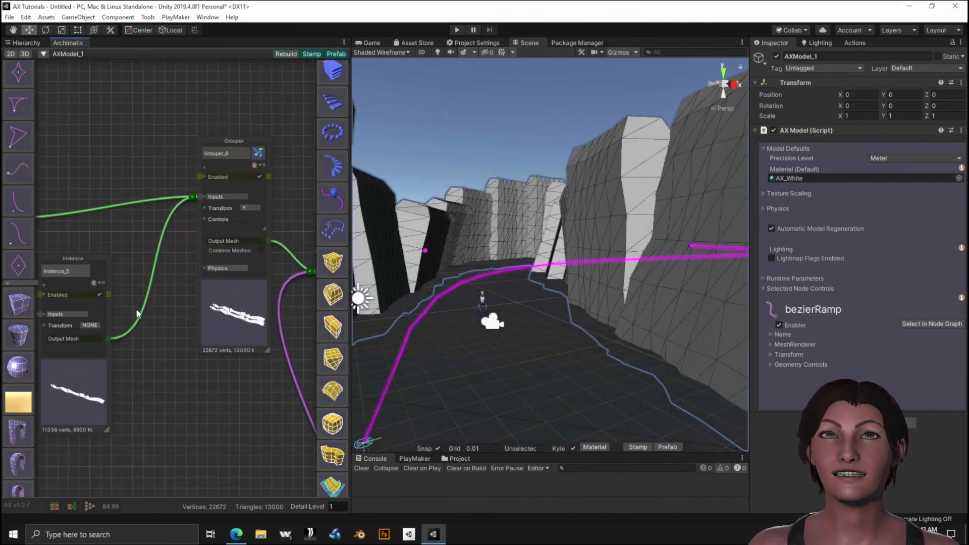
{"action": "middle_click_drag", "start_coordinate": [156, 394], "coordinate": [349, 371]}
{"action": "middle_click_drag", "start_coordinate": [94, 386], "coordinate": [328, 299]}
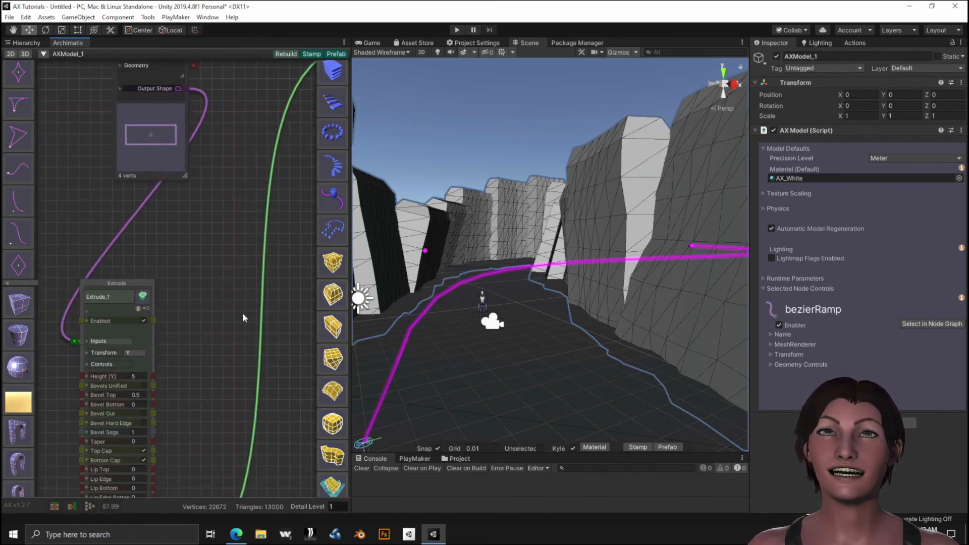
{"action": "scroll", "coordinate": [242, 313], "scroll_direction": "down", "scroll_amount": 3}
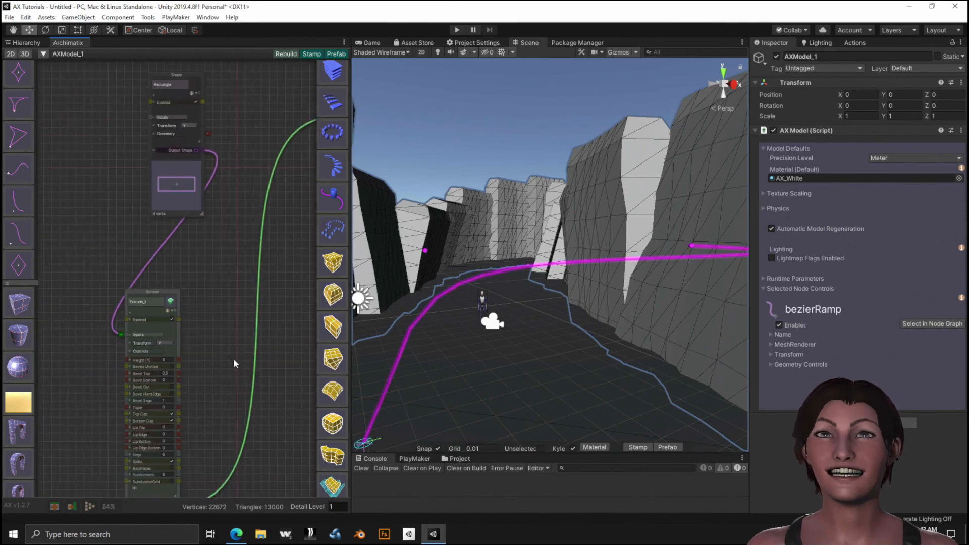
{"action": "middle_click_drag", "start_coordinate": [233, 359], "coordinate": [197, 404]}
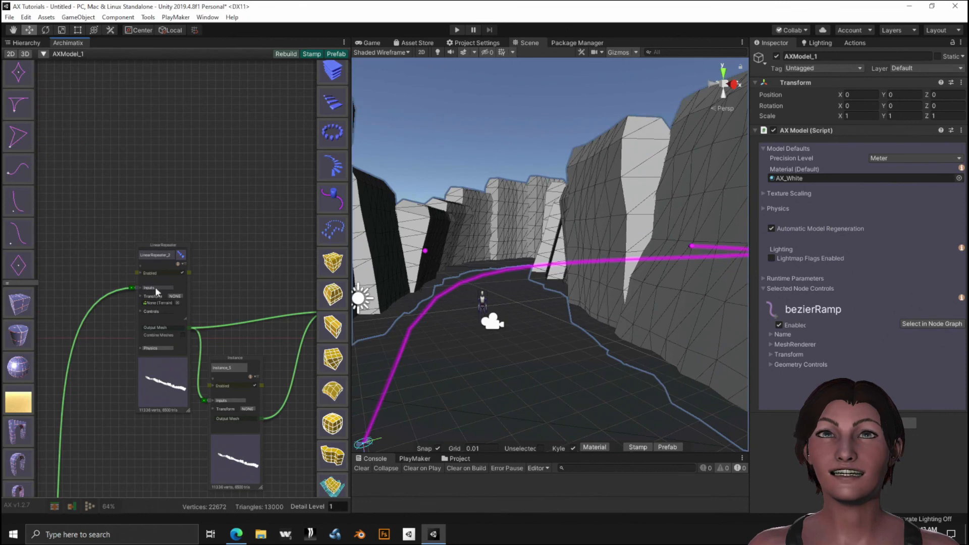
Expand LinearRepeater_2's inputs and reveal its connected Jitter Translation, Jitter Rotation, Jitter Scale and RepeaterU nodes.
{"action": "scroll", "coordinate": [144, 280], "scroll_direction": "up", "scroll_amount": 6}
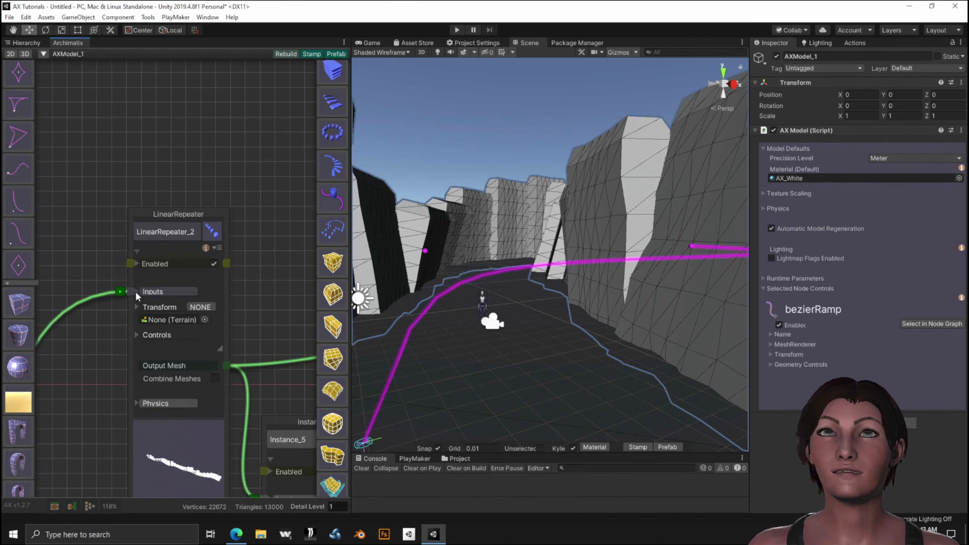
{"action": "left_click", "coordinate": [135, 292]}
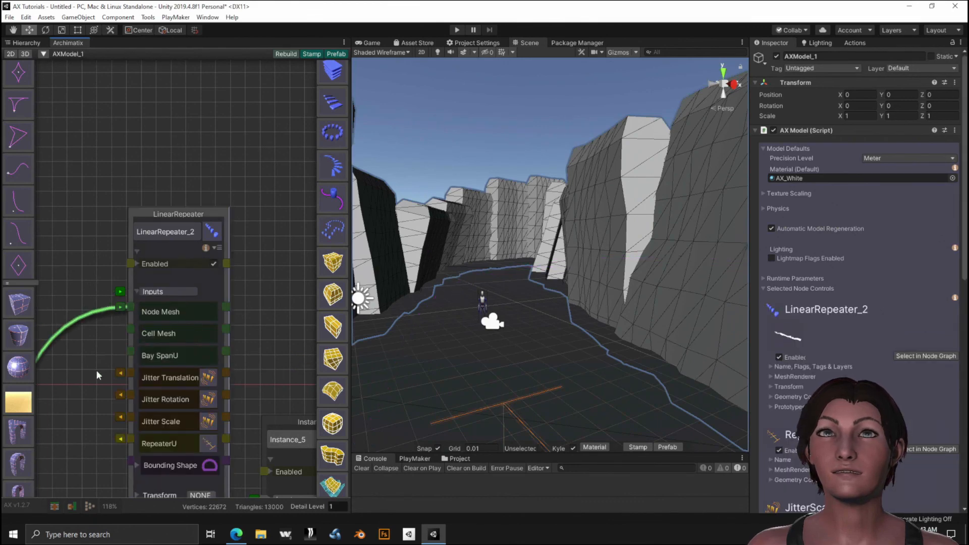
{"action": "middle_click_drag", "start_coordinate": [96, 371], "coordinate": [128, 241]}
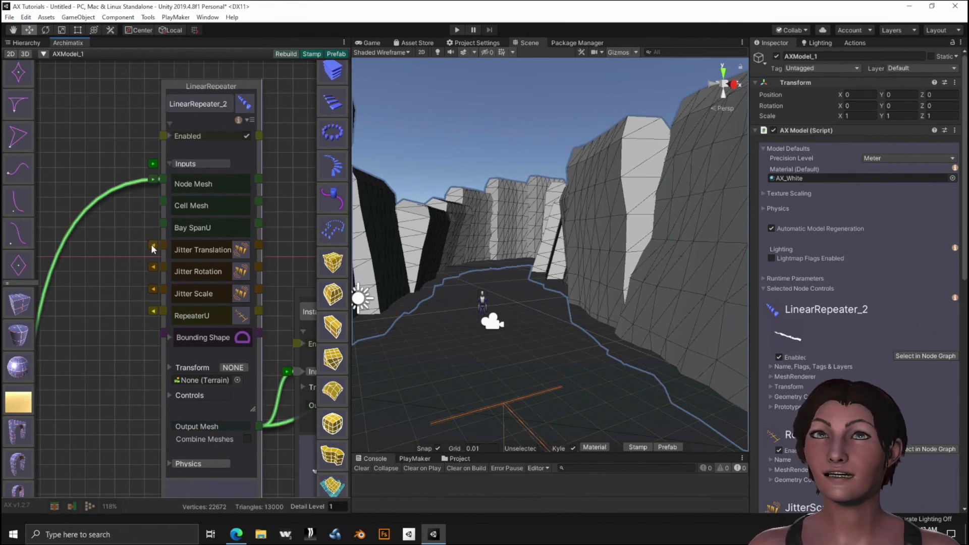
{"action": "left_click", "coordinate": [153, 245]}
{"action": "left_click", "coordinate": [153, 267]}
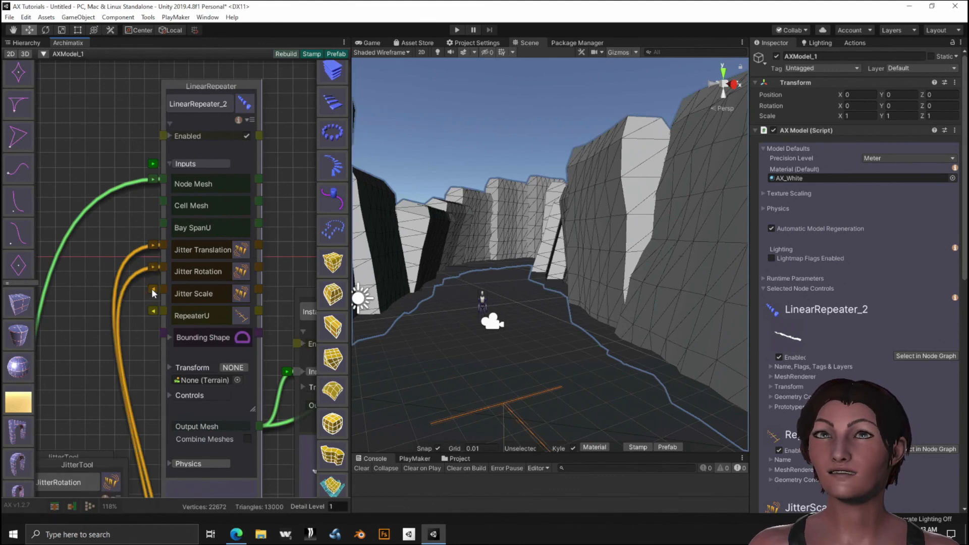
{"action": "left_click", "coordinate": [153, 310]}
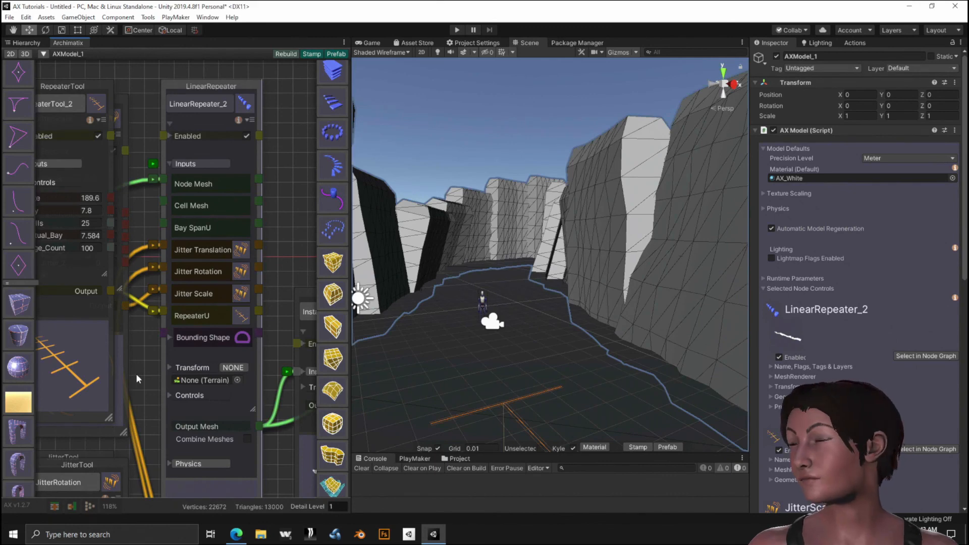
Separate the overlapping tool nodes by moving RepeaterTool_2 off JitterScale and JitterRotation off JitterTranslation.
{"action": "middle_click_drag", "start_coordinate": [135, 374], "coordinate": [217, 395]}
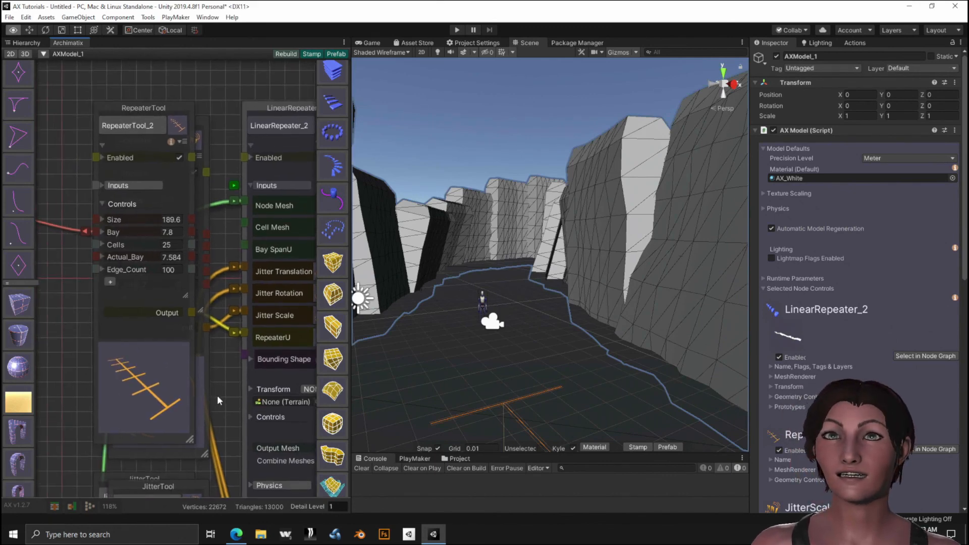
{"action": "left_click_drag", "start_coordinate": [142, 300], "coordinate": [42, 311]}
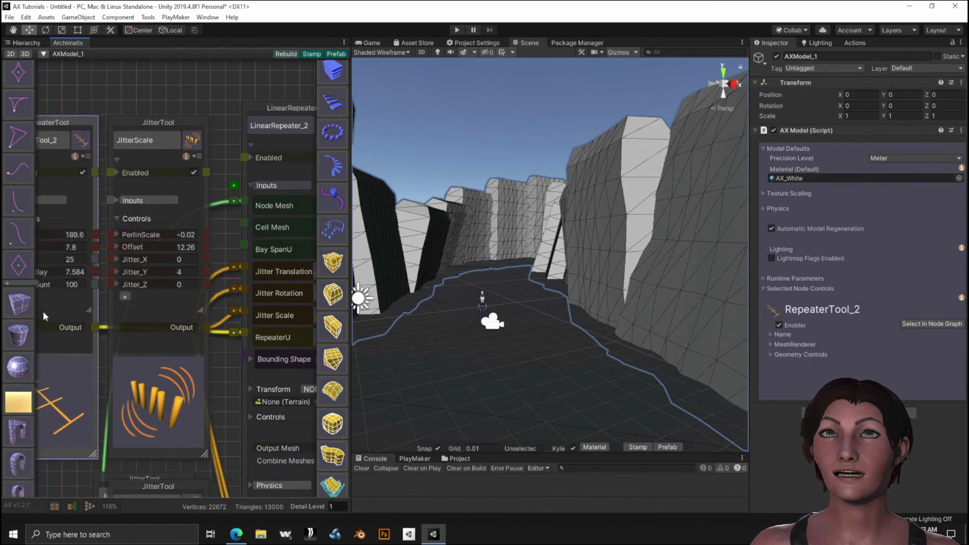
{"action": "scroll", "coordinate": [177, 320], "scroll_direction": "down", "scroll_amount": 4}
{"action": "scroll", "coordinate": [159, 356], "scroll_direction": "down", "scroll_amount": 1}
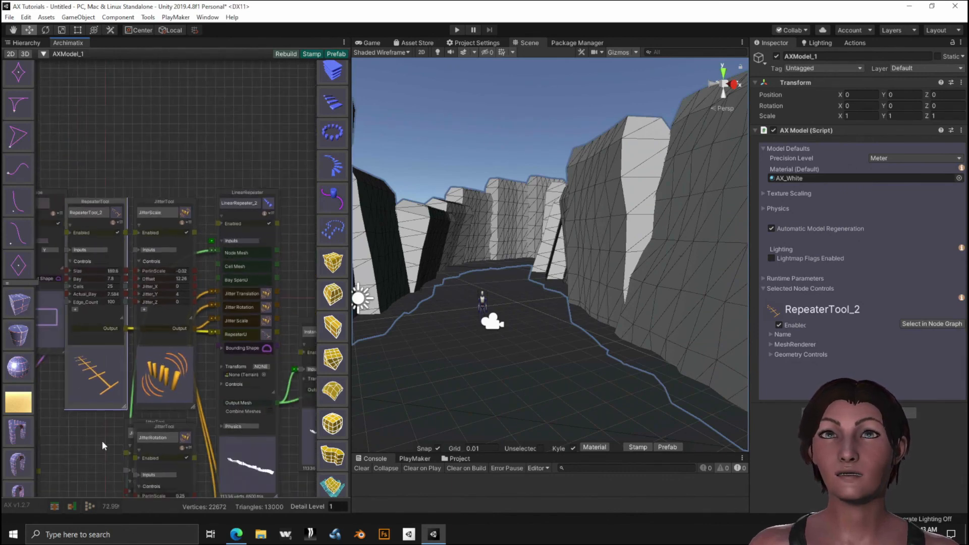
{"action": "middle_click_drag", "start_coordinate": [98, 453], "coordinate": [120, 286]}
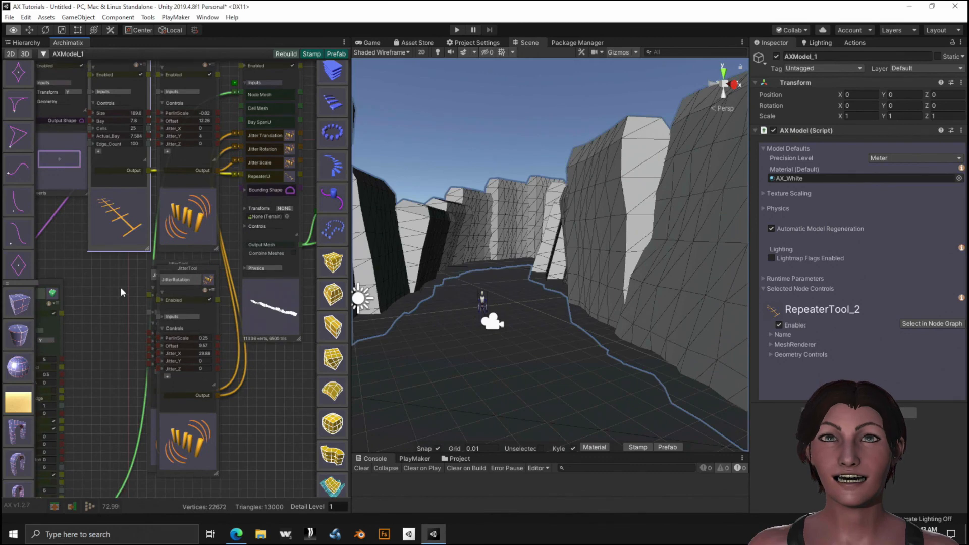
{"action": "left_click_drag", "start_coordinate": [212, 314], "coordinate": [125, 308]}
Inspect the jittered wall segments from outside and above, along with the Extrude_1 controls that shape each segment.
{"action": "scroll", "coordinate": [529, 292], "scroll_direction": "down", "scroll_amount": 5}
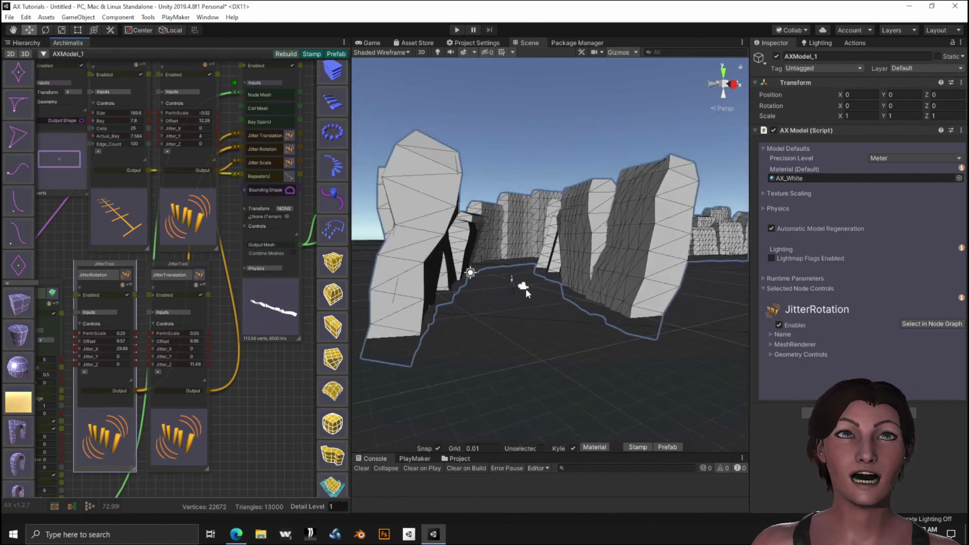
{"action": "scroll", "coordinate": [525, 296], "scroll_direction": "up", "scroll_amount": 1}
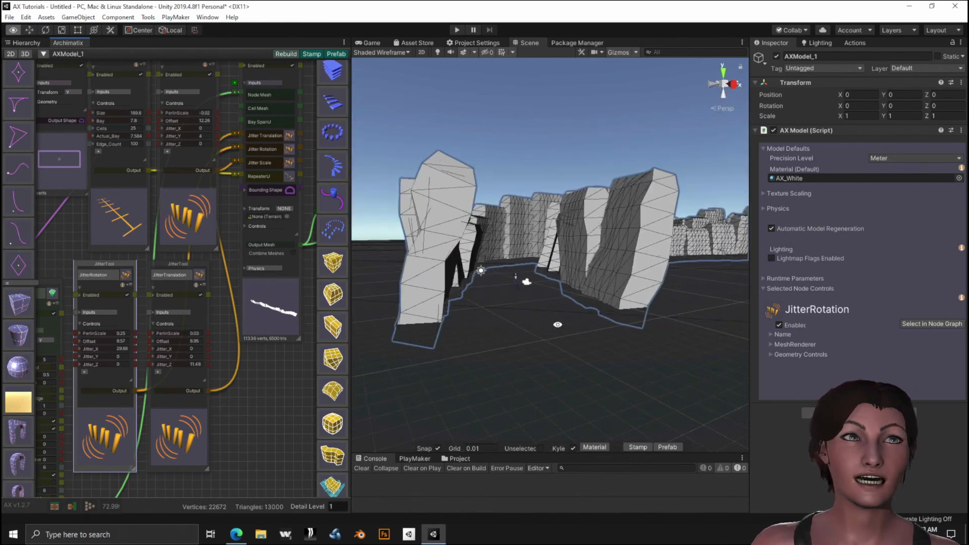
{"action": "left_click_drag", "start_coordinate": [558, 325], "coordinate": [500, 362], "text": "alt"}
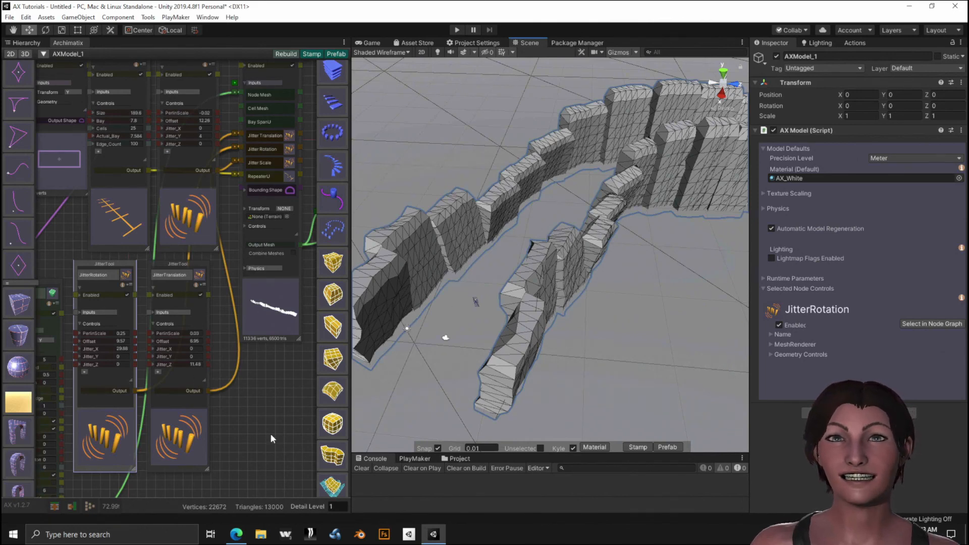
{"action": "middle_click_drag", "start_coordinate": [270, 434], "coordinate": [426, 269]}
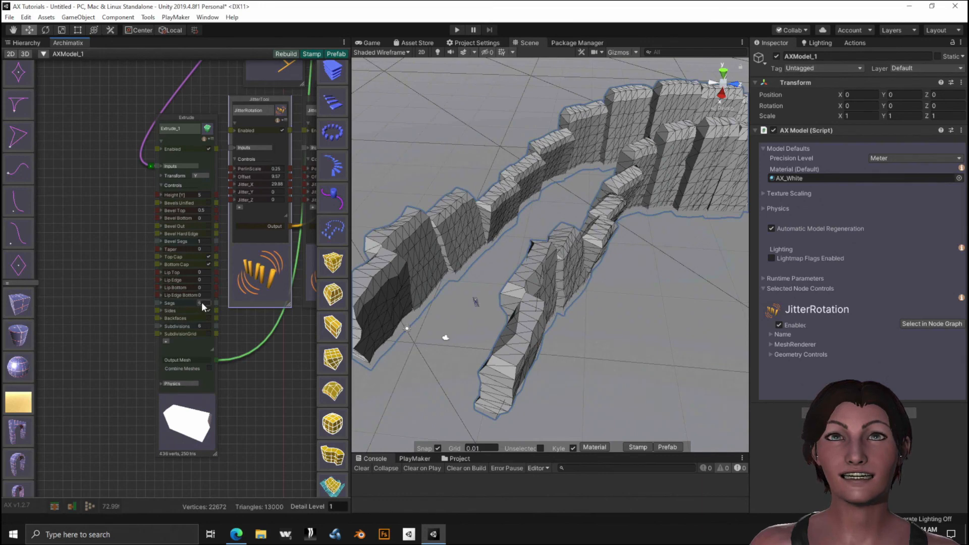
Review the node commands available for LinearRepeater_2, including Instance, and dismiss them without choosing one.
{"action": "middle_click_drag", "start_coordinate": [283, 416], "coordinate": [61, 447]}
{"action": "middle_click_drag", "start_coordinate": [293, 266], "coordinate": [211, 475]}
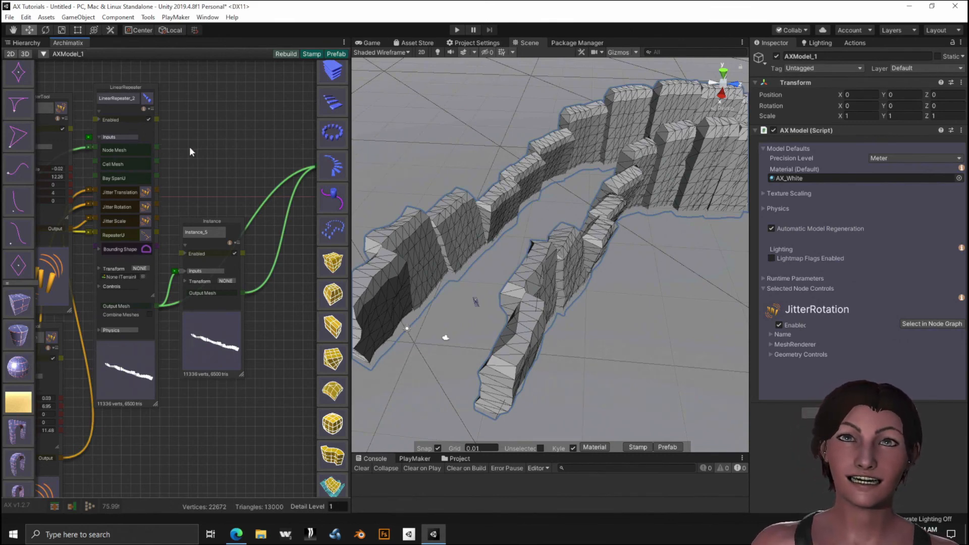
{"action": "left_click", "coordinate": [151, 109]}
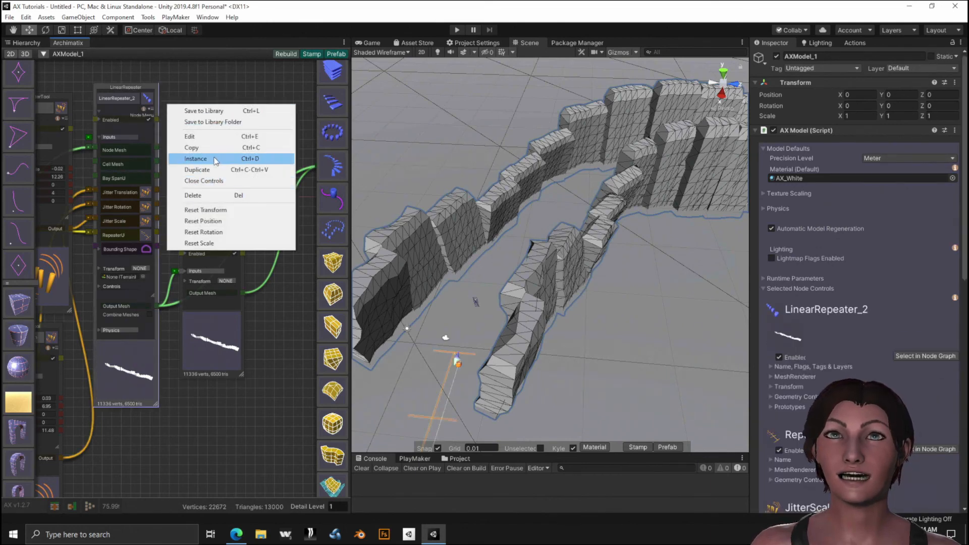
{"action": "left_click", "coordinate": [252, 404]}
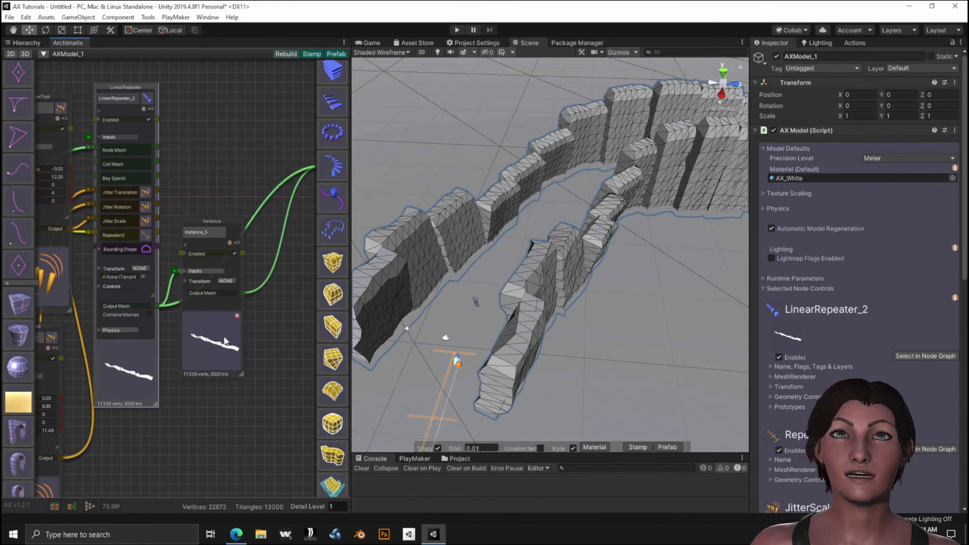
Expand Instance_5's transform values and inspect how the instanced wall is offset from the original, from above and near ground level.
{"action": "scroll", "coordinate": [511, 341], "scroll_direction": "down", "scroll_amount": 15}
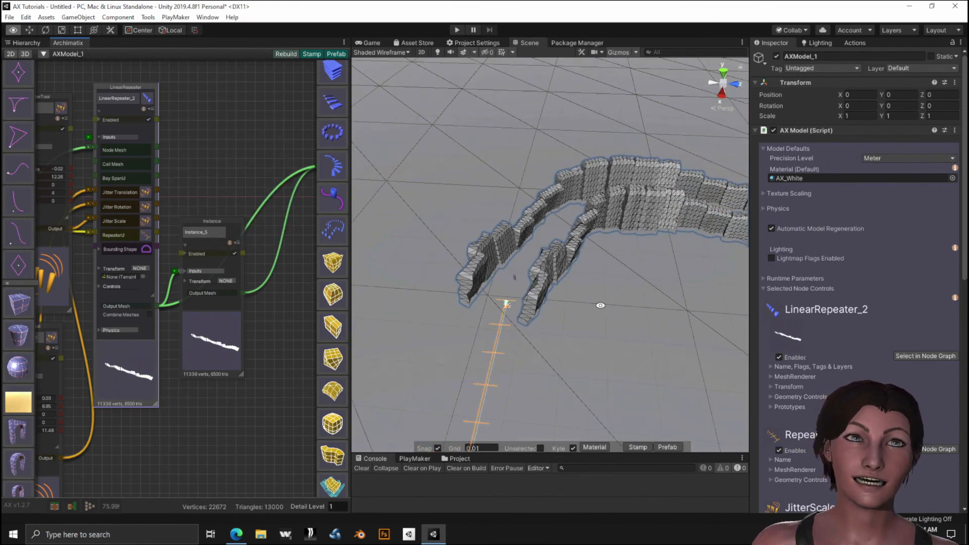
{"action": "left_click_drag", "start_coordinate": [620, 314], "coordinate": [609, 365], "text": "alt"}
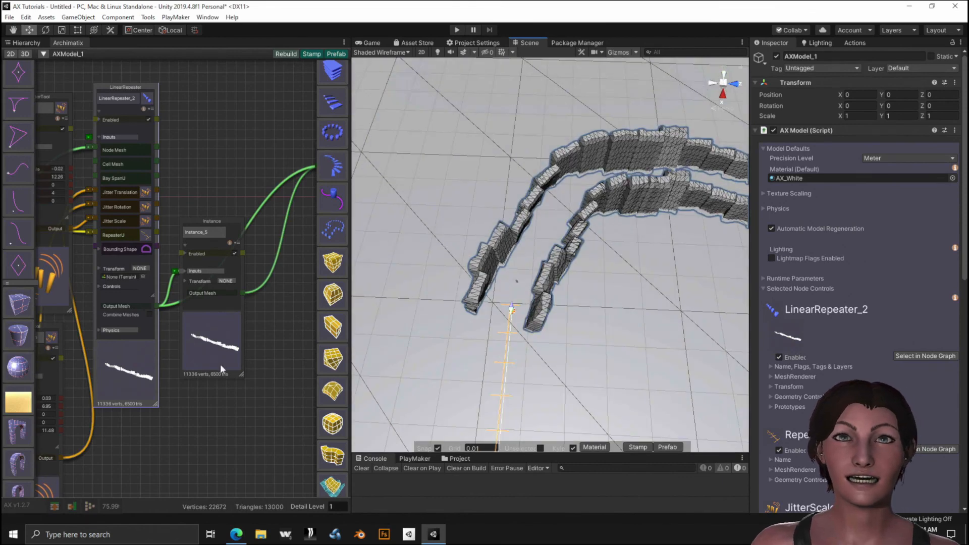
{"action": "left_click", "coordinate": [185, 281]}
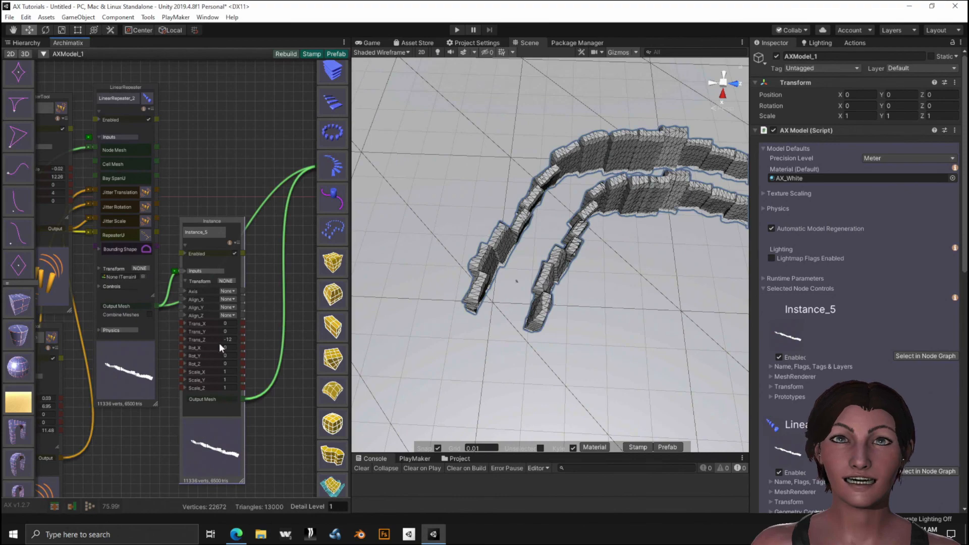
{"action": "left_click_drag", "start_coordinate": [597, 337], "coordinate": [594, 227], "text": "alt"}
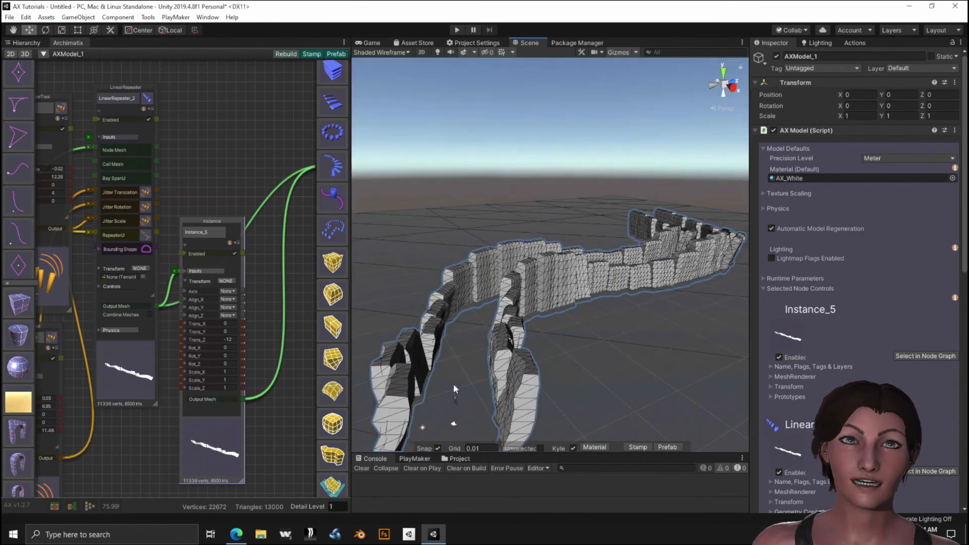
Reshape the wall street by repositioning both handles of the bezierRamp curve, and place the bezierRamp node beneath the grouper node.
{"action": "scroll", "coordinate": [283, 421], "scroll_direction": "down", "scroll_amount": 5}
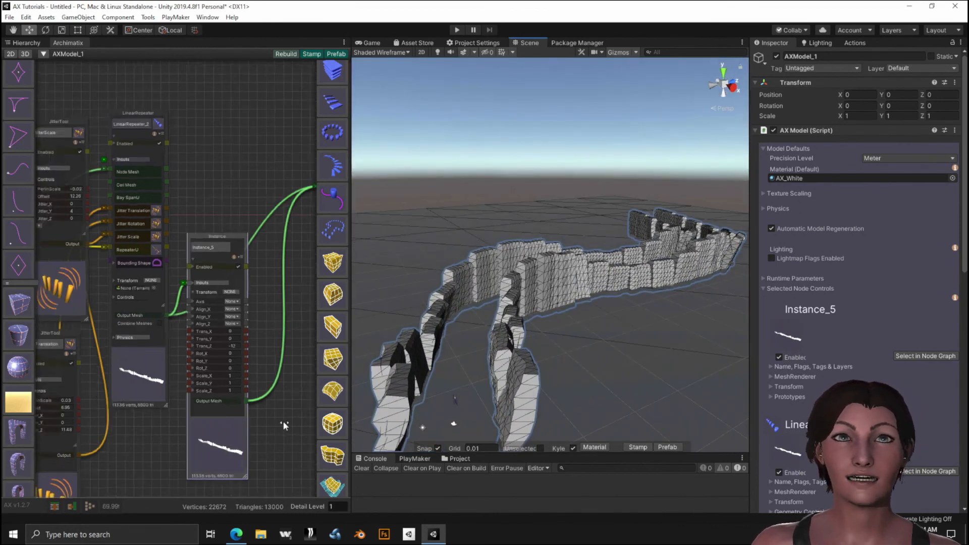
{"action": "middle_click_drag", "start_coordinate": [284, 408], "coordinate": [89, 376]}
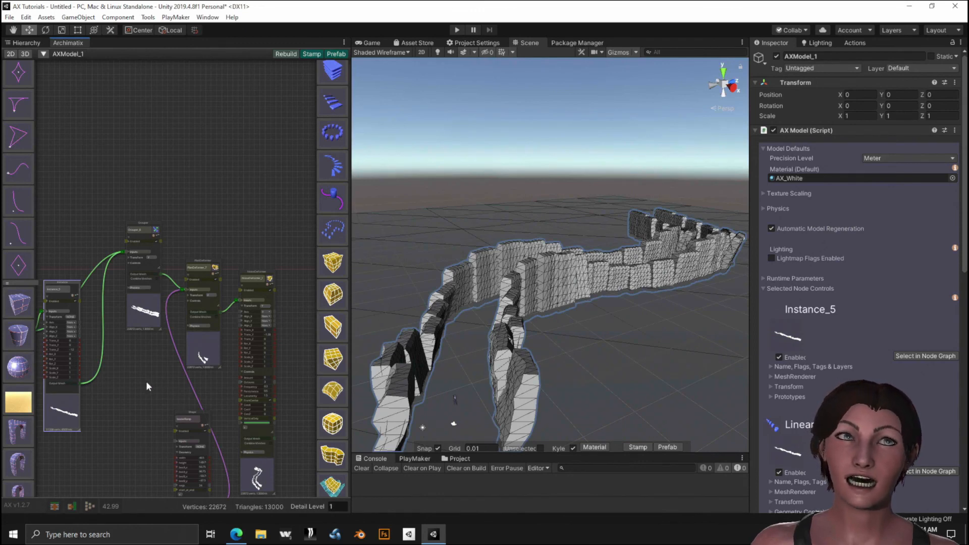
{"action": "middle_click_drag", "start_coordinate": [146, 381], "coordinate": [134, 268]}
{"action": "left_click", "coordinate": [187, 421]}
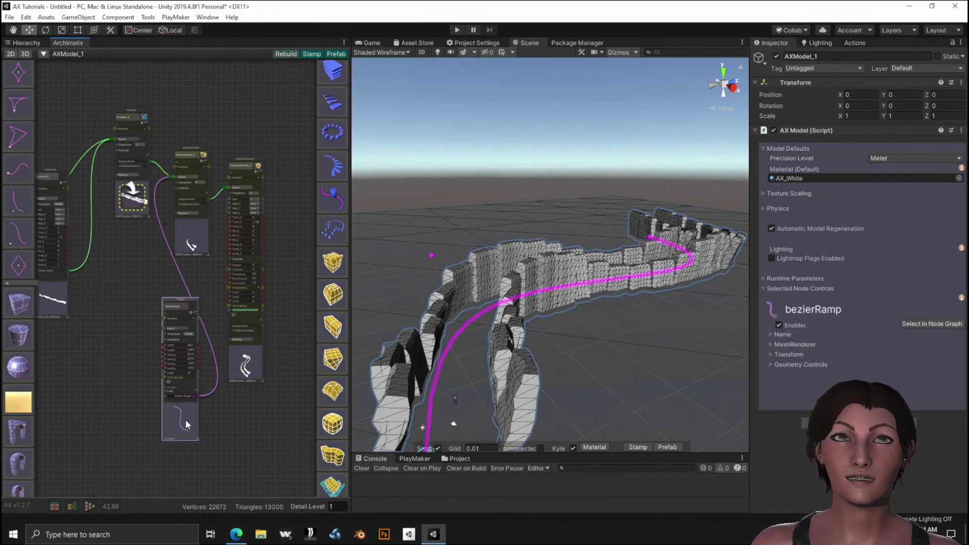
{"action": "left_click_drag", "start_coordinate": [562, 277], "coordinate": [531, 417], "text": "alt"}
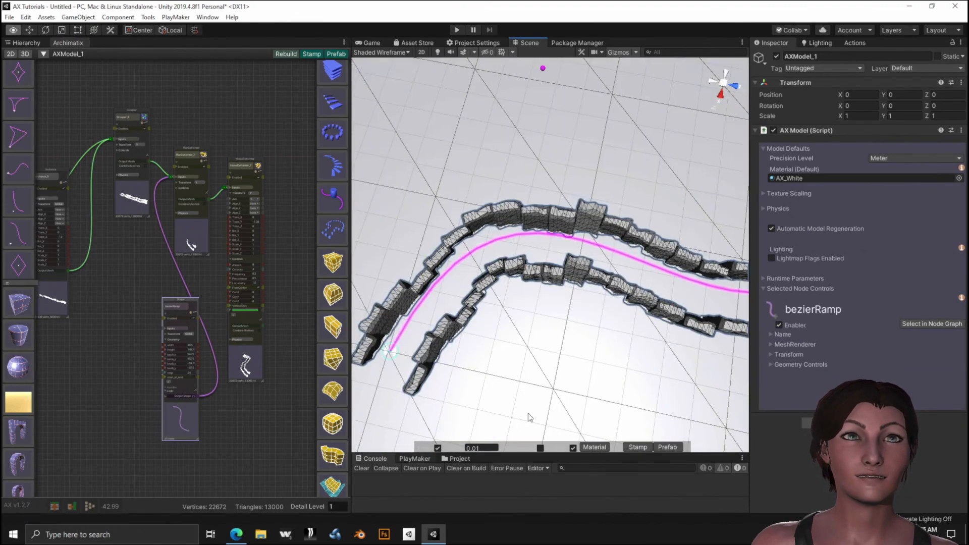
{"action": "left_click_drag", "start_coordinate": [555, 339], "coordinate": [494, 313], "text": "alt"}
{"action": "scroll", "coordinate": [496, 301], "scroll_direction": "down", "scroll_amount": 5}
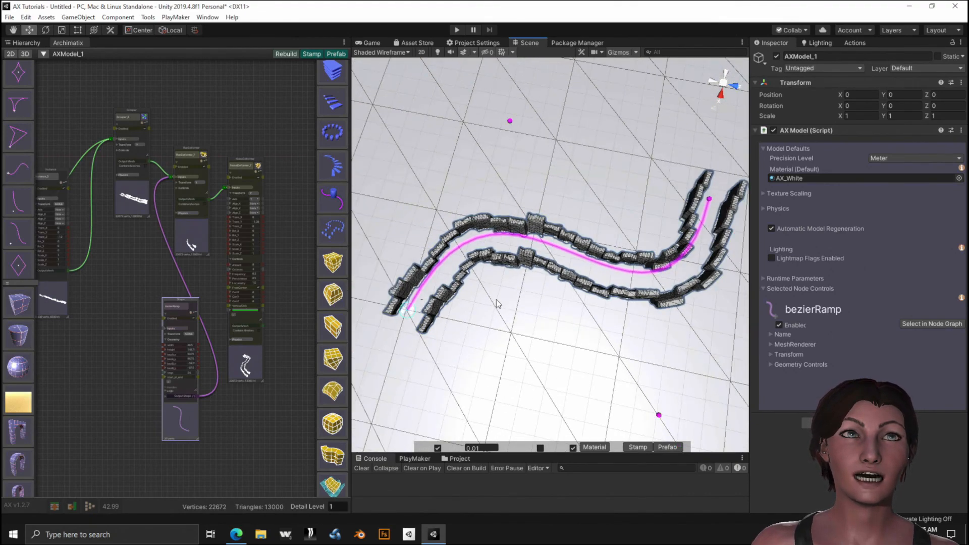
{"action": "left_click_drag", "start_coordinate": [524, 318], "coordinate": [504, 326], "text": "alt"}
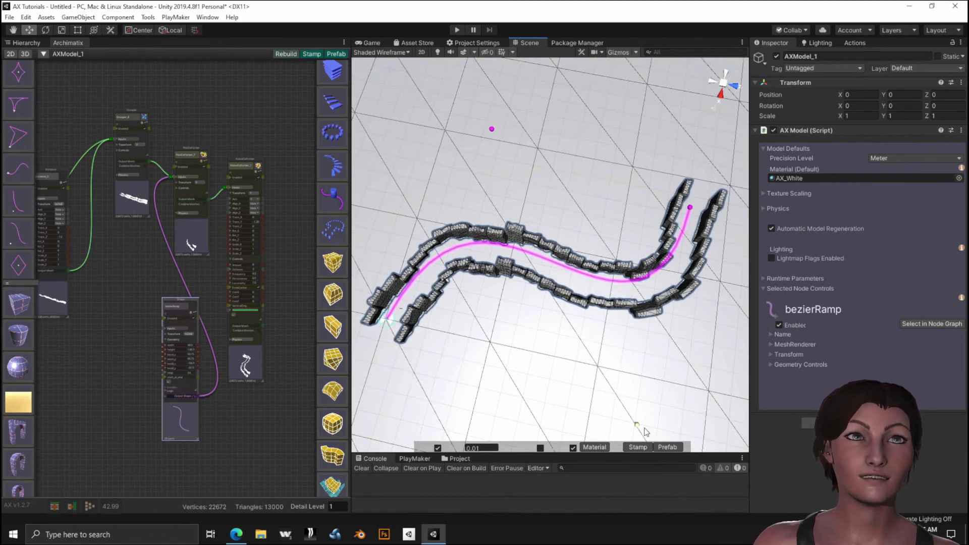
{"action": "left_click_drag", "start_coordinate": [637, 425], "coordinate": [473, 275]}
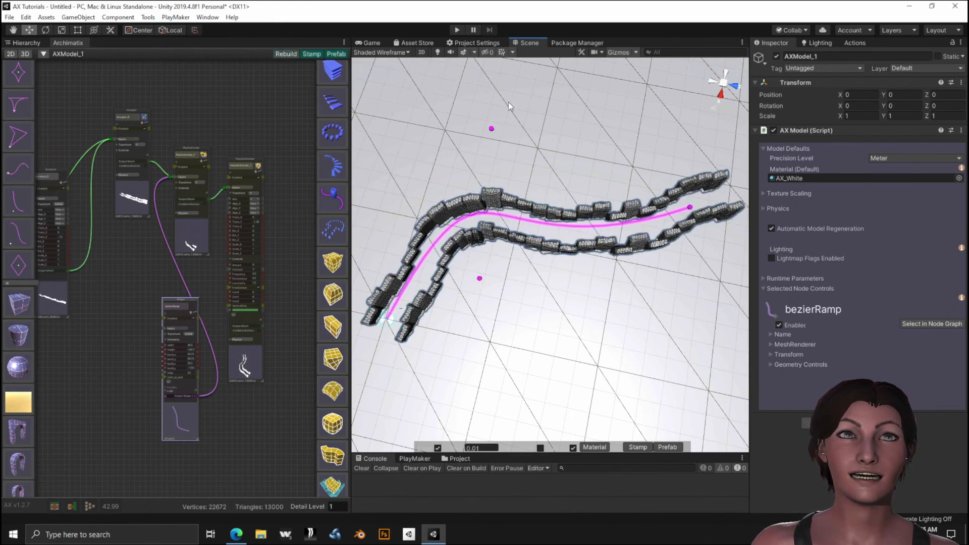
{"action": "left_click_drag", "start_coordinate": [492, 126], "coordinate": [462, 97]}
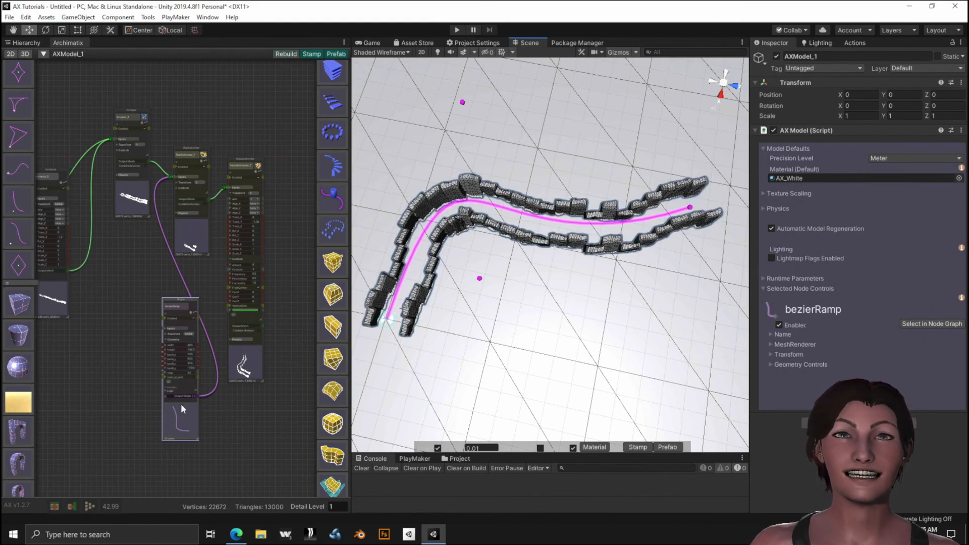
{"action": "left_click_drag", "start_coordinate": [191, 410], "coordinate": [133, 346]}
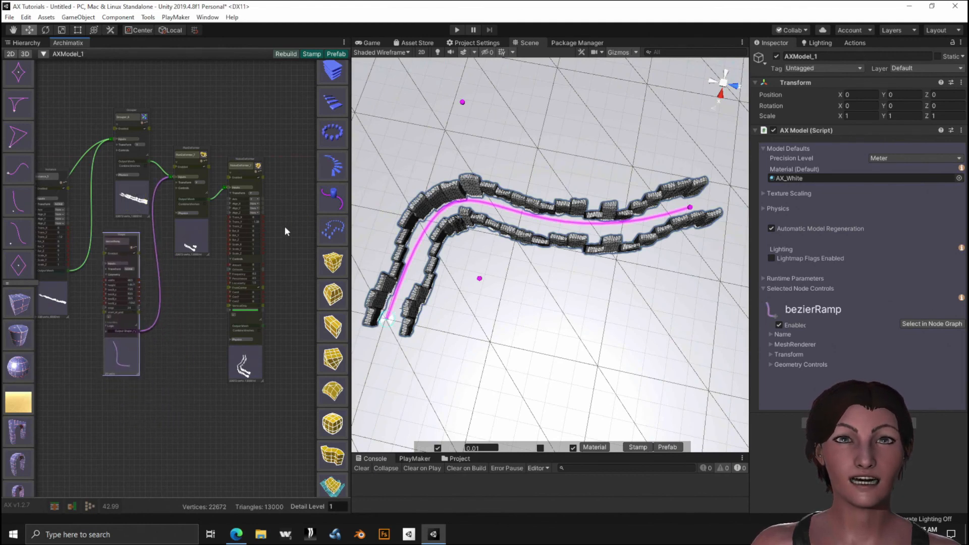
Set NoiseDeformer_11's Amount to 11.51 to distort the street walls.
{"action": "scroll", "coordinate": [259, 216], "scroll_direction": "up", "scroll_amount": 5}
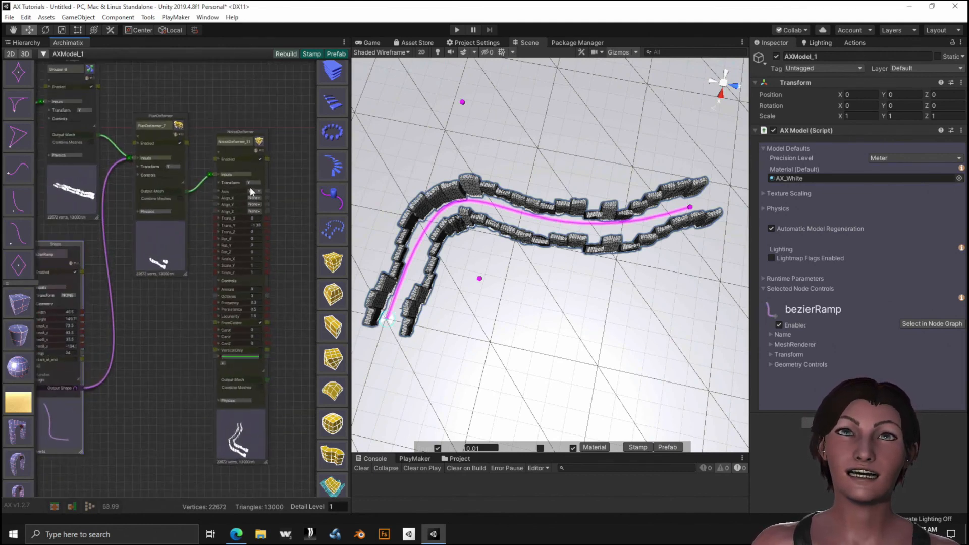
{"action": "left_click", "coordinate": [260, 156]}
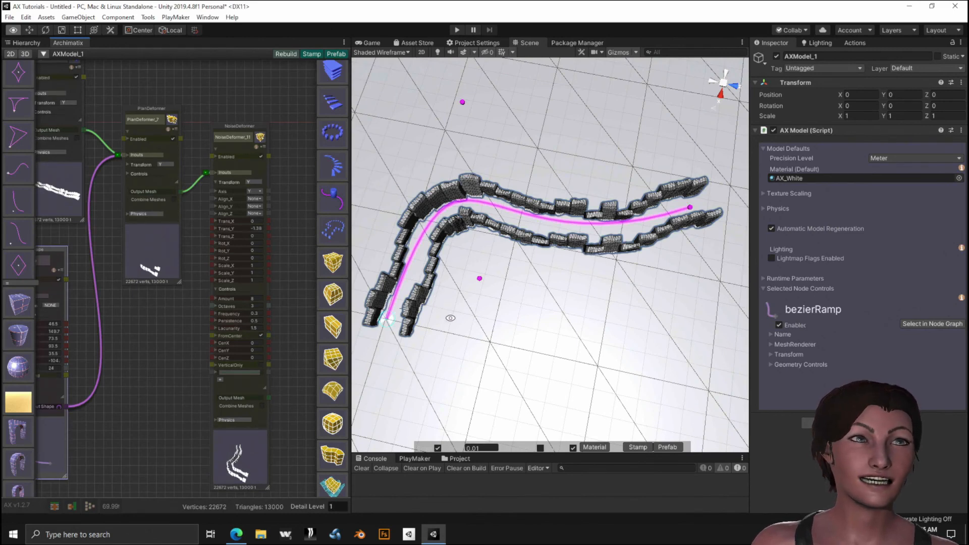
{"action": "left_click_drag", "start_coordinate": [439, 332], "coordinate": [547, 135], "text": "alt"}
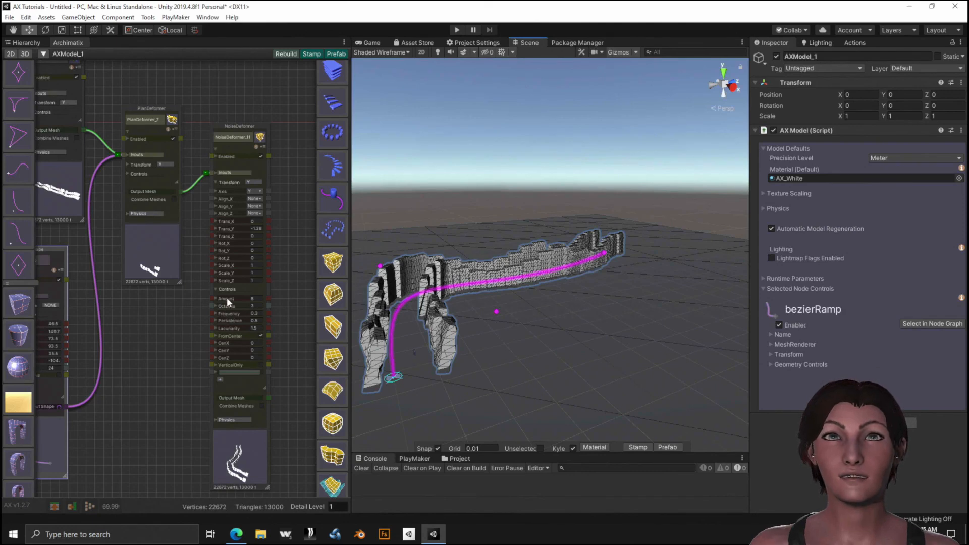
{"action": "left_click_drag", "start_coordinate": [224, 299], "coordinate": [113, 393]}
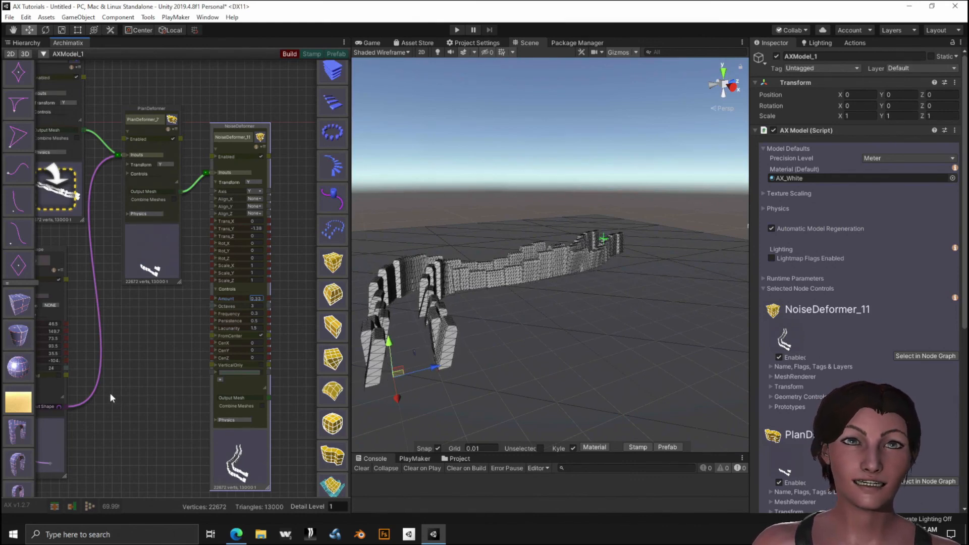
{"action": "left_click_drag", "start_coordinate": [110, 393], "coordinate": [144, 413]}
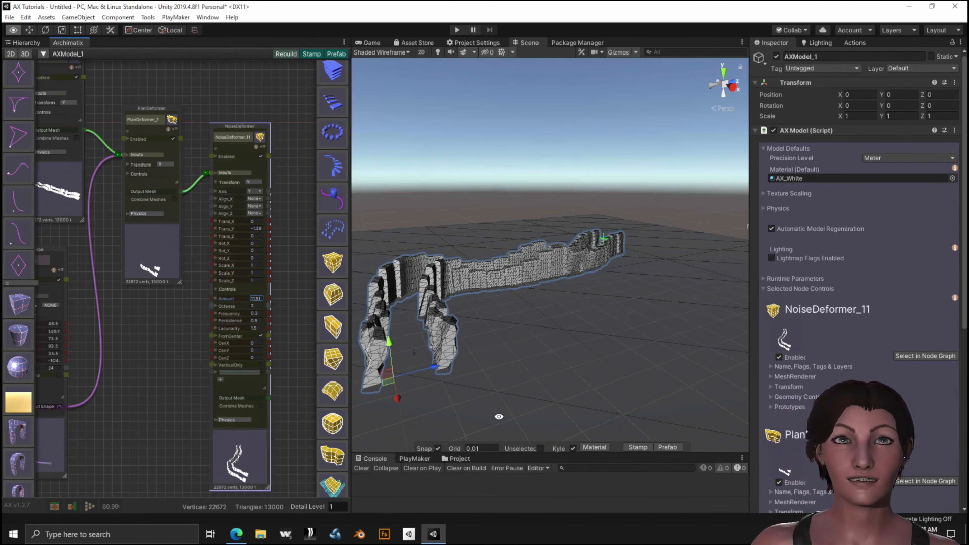
Bend the street into a more pronounced S-curve by moving the bezierRamp's two handles farther away from the walls.
{"action": "left_click_drag", "start_coordinate": [522, 320], "coordinate": [511, 390], "text": "alt"}
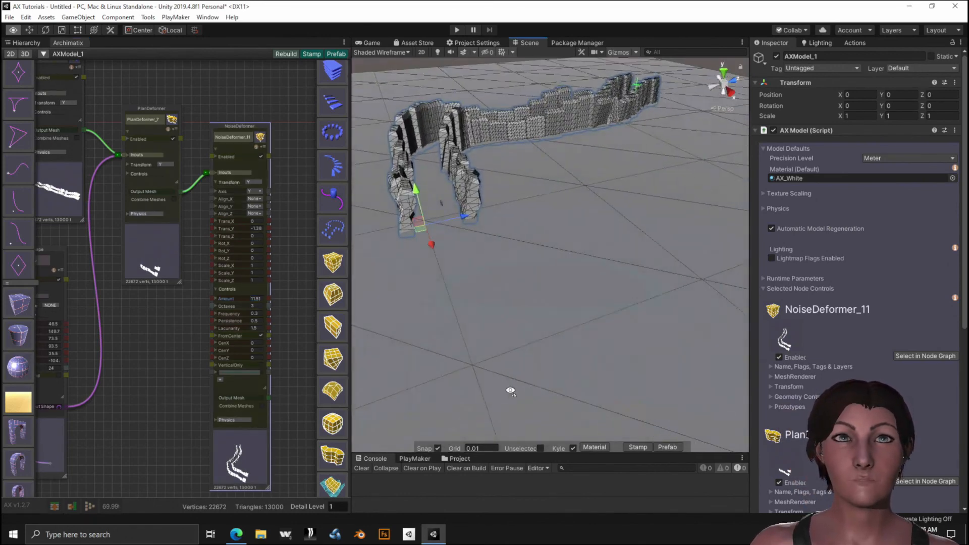
{"action": "right_click_drag", "start_coordinate": [510, 390], "coordinate": [500, 413]}
{"action": "left_click_drag", "start_coordinate": [534, 239], "coordinate": [543, 219], "text": "alt"}
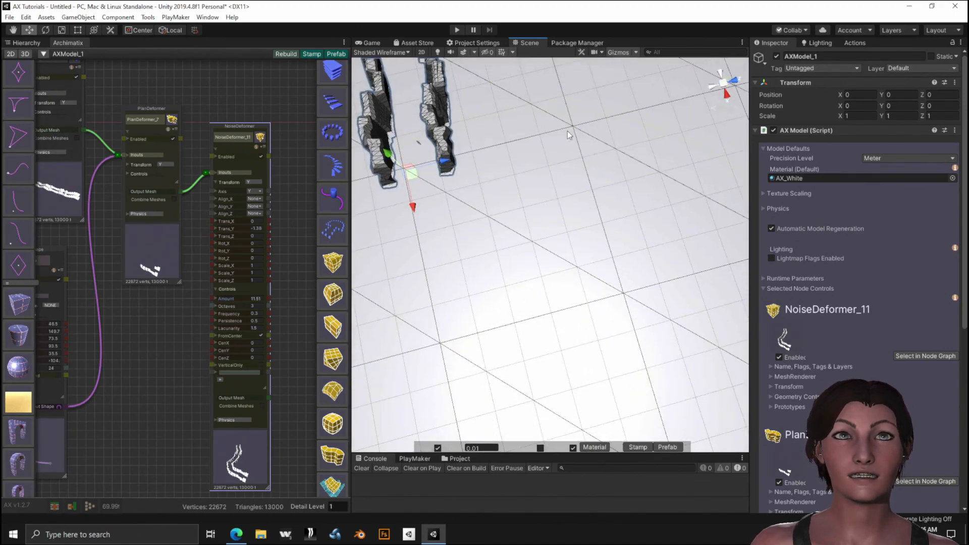
{"action": "middle_click_drag", "start_coordinate": [568, 131], "coordinate": [565, 332]}
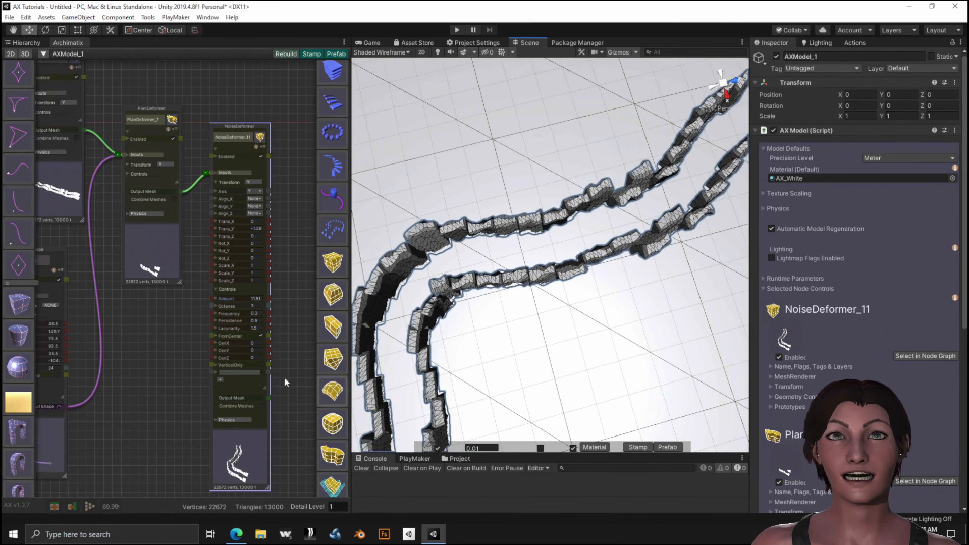
{"action": "left_click", "coordinate": [41, 444]}
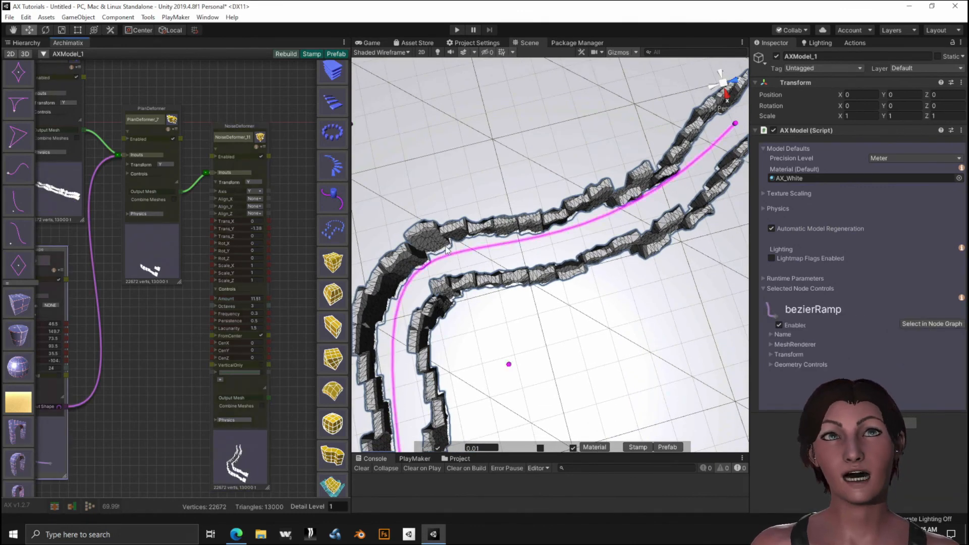
{"action": "scroll", "coordinate": [521, 328], "scroll_direction": "down", "scroll_amount": 4}
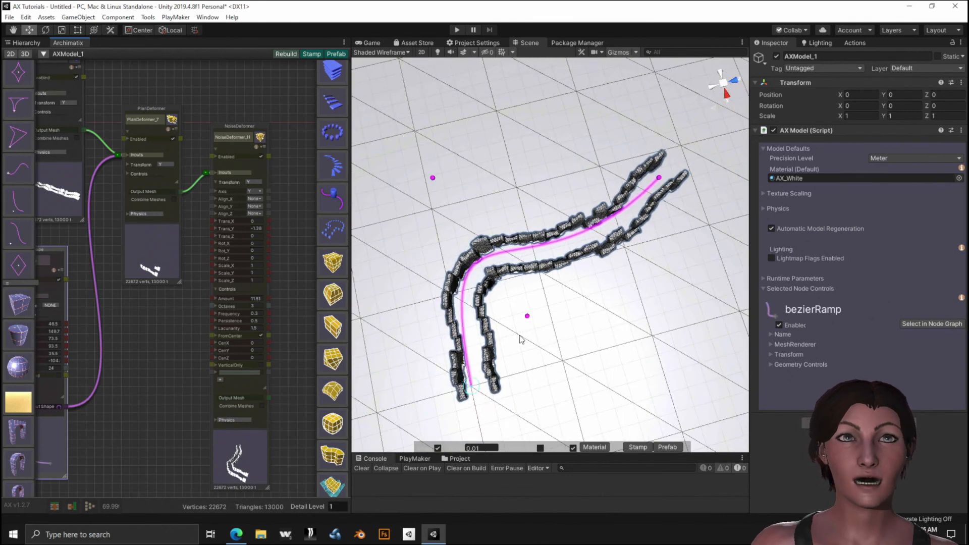
{"action": "left_click", "coordinate": [528, 316]}
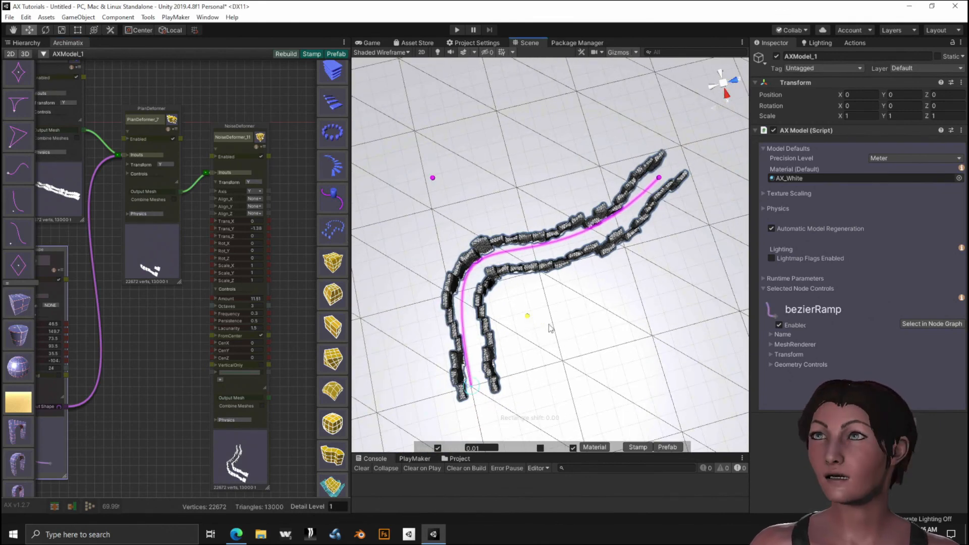
{"action": "left_click_drag", "start_coordinate": [550, 328], "coordinate": [631, 402]}
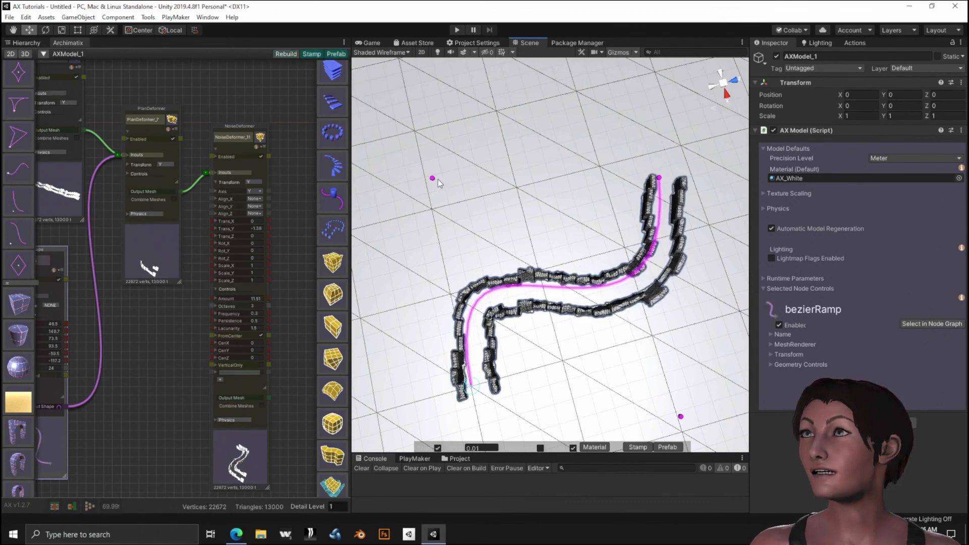
{"action": "mouse_move", "coordinate": [432, 181]}
{"action": "left_mouse_down"}
{"action": "mouse_move", "coordinate": [440, 151]}
{"action": "mouse_move", "coordinate": [389, 113]}
{"action": "mouse_move", "coordinate": [399, 116]}
{"action": "mouse_move", "coordinate": [399, 201]}
{"action": "mouse_move", "coordinate": [418, 207]}
{"action": "mouse_move", "coordinate": [450, 186]}
{"action": "mouse_move", "coordinate": [489, 230]}
{"action": "mouse_move", "coordinate": [393, 185]}
{"action": "mouse_move", "coordinate": [392, 146]}
{"action": "mouse_move", "coordinate": [410, 111]}
{"action": "mouse_move", "coordinate": [450, 161]}
{"action": "mouse_move", "coordinate": [434, 162]}
{"action": "left_mouse_up"}
{"action": "left_click_drag", "start_coordinate": [366, 94], "coordinate": [447, 154]}
{"action": "left_click_drag", "start_coordinate": [471, 186], "coordinate": [580, 302]}
{"action": "left_click_drag", "start_coordinate": [424, 224], "coordinate": [428, 157]}
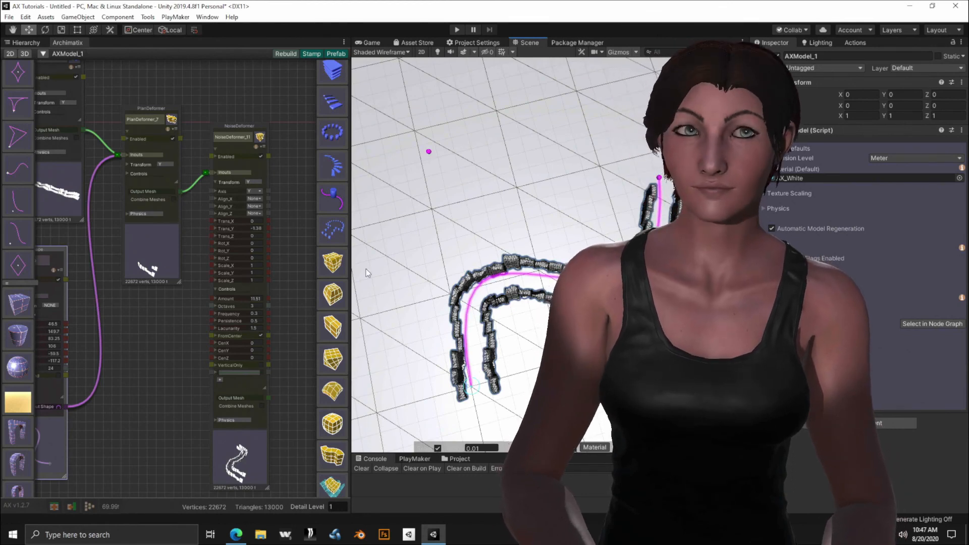
Switch to the browser and browse the Archimatix community portal's home page for resources, latest versions and tutorials.
{"action": "left_click", "coordinate": [242, 539]}
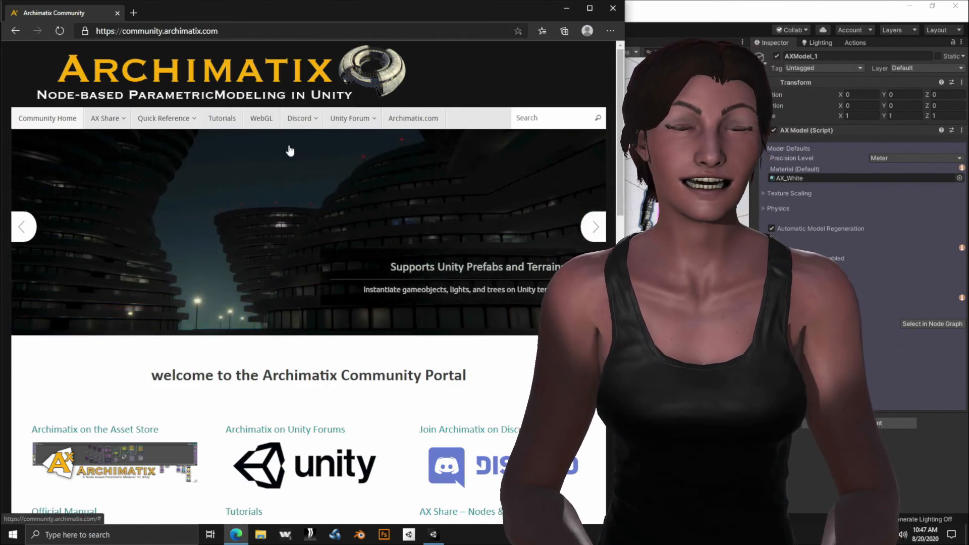
{"action": "scroll", "coordinate": [263, 433], "scroll_direction": "down", "scroll_amount": 6}
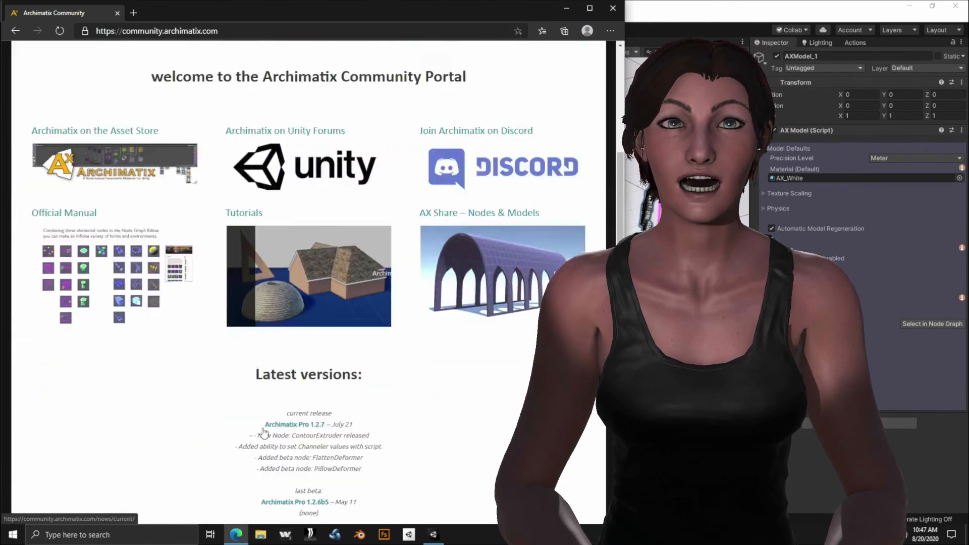
{"action": "scroll", "coordinate": [263, 433], "scroll_direction": "down", "scroll_amount": 10}
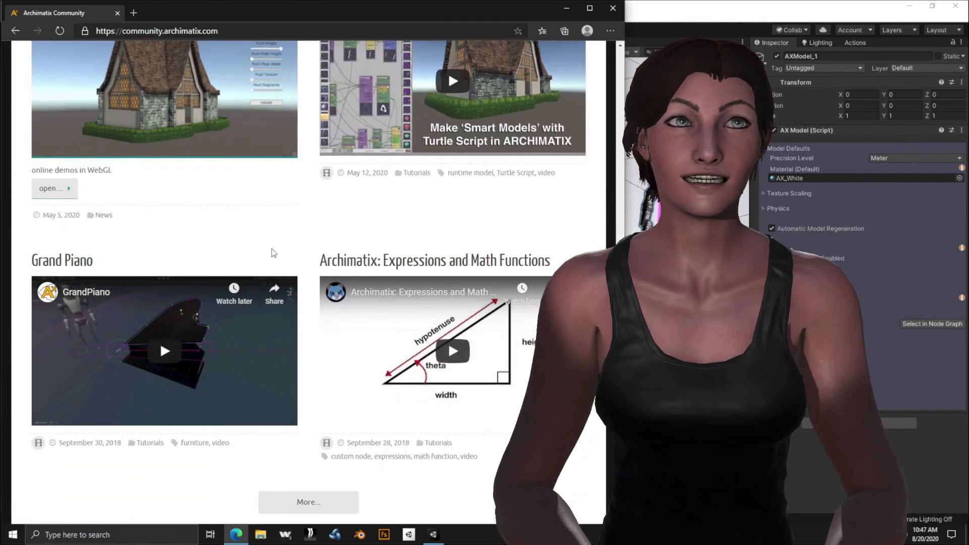
{"action": "scroll", "coordinate": [271, 253], "scroll_direction": "up", "scroll_amount": 15}
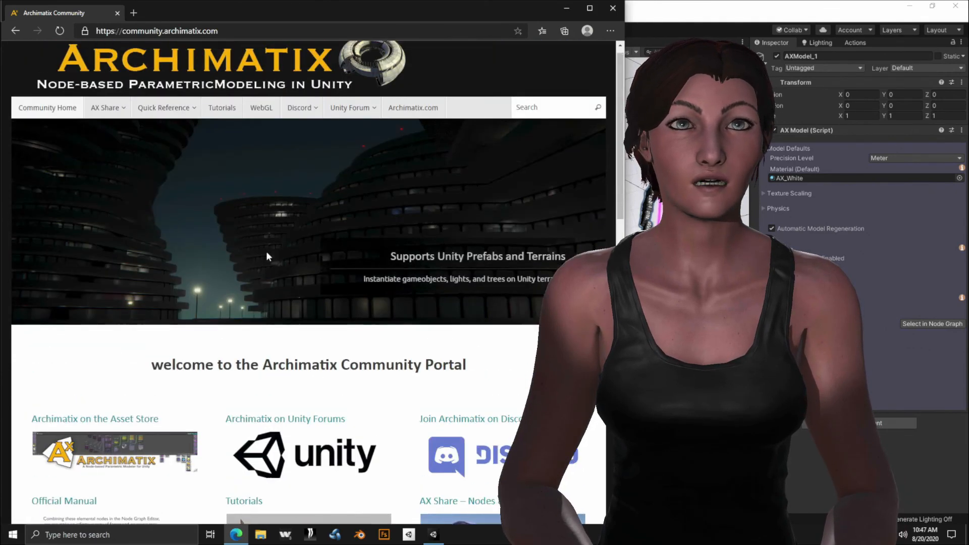